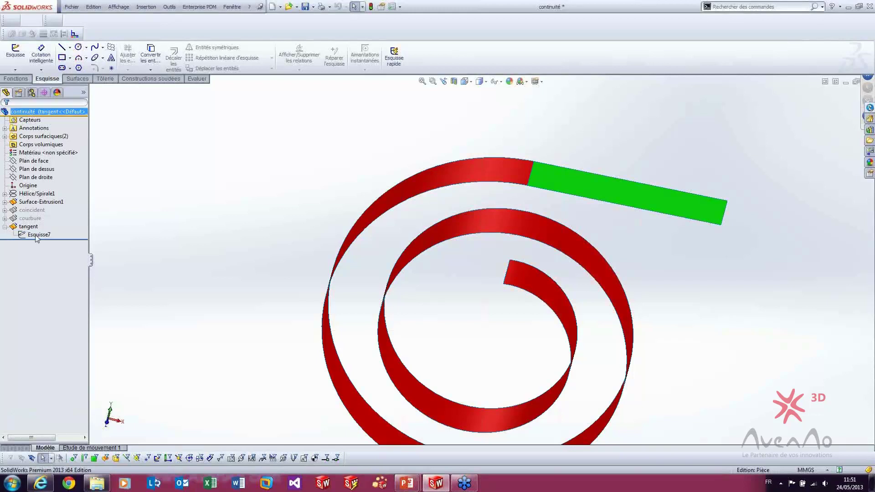
Open the sketch of the tangent surface, inspect the straight line's relations, and exit the sketch.
click(34, 235)
right_click(34, 234)
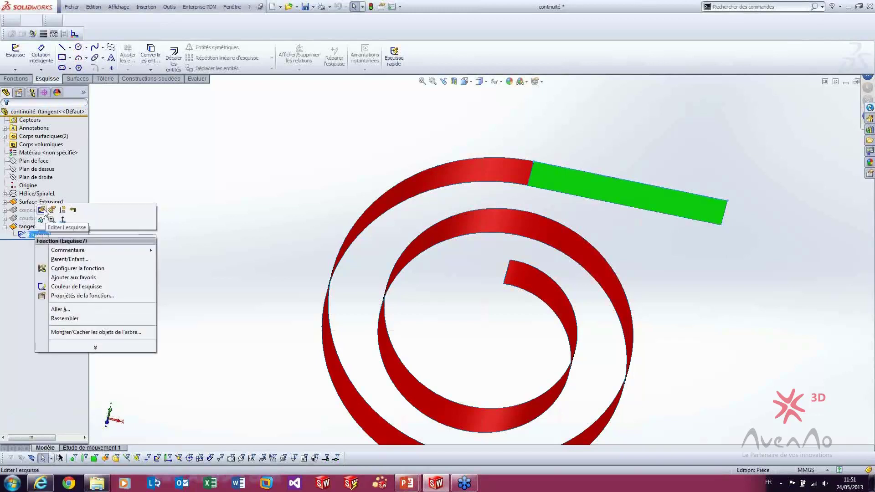
click(42, 210)
click(551, 168)
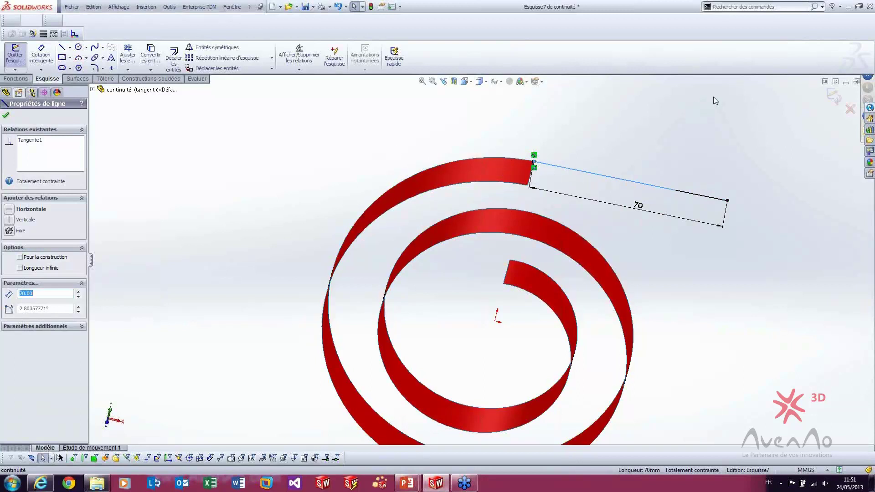
click(833, 97)
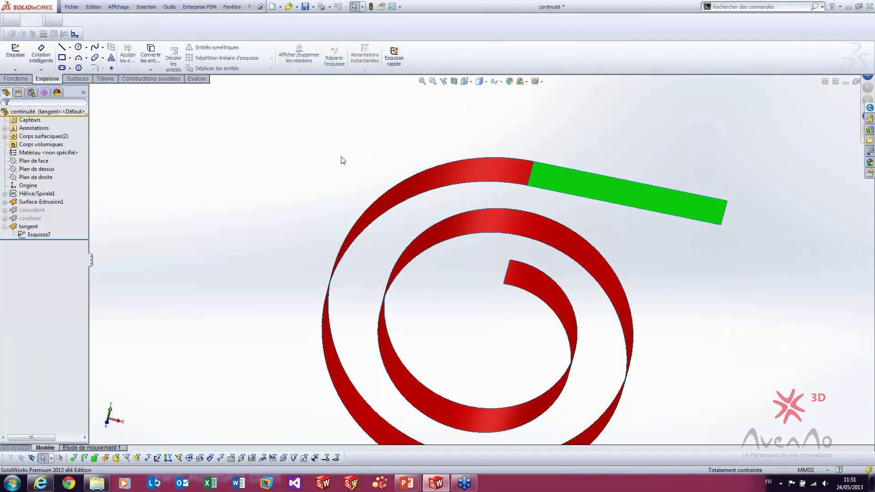
Activate the courbure configuration and return to the part's feature tree.
click(31, 92)
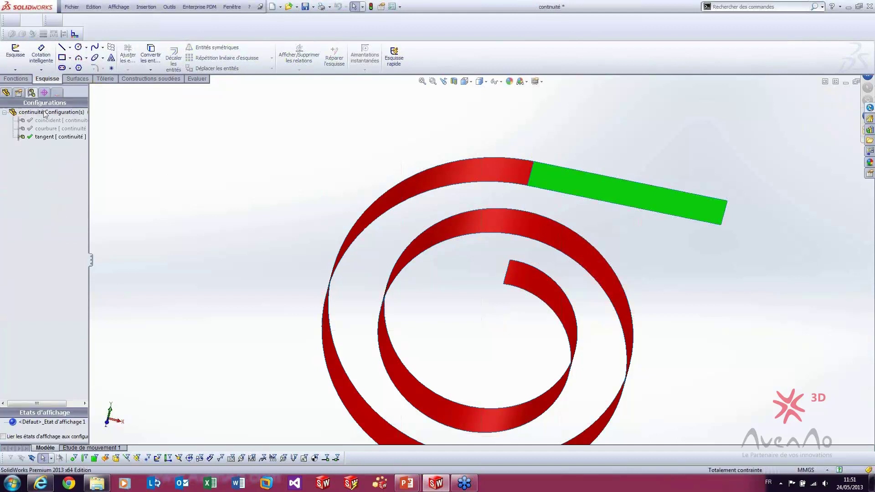
double_click(46, 129)
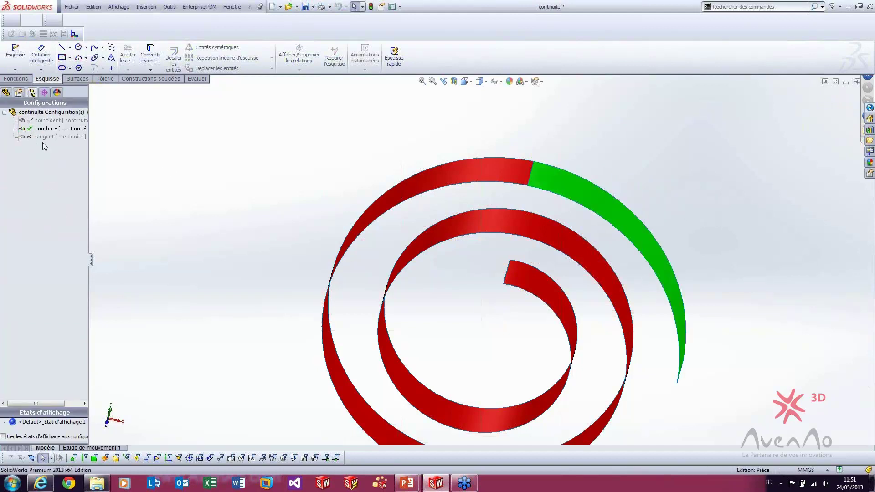
click(6, 92)
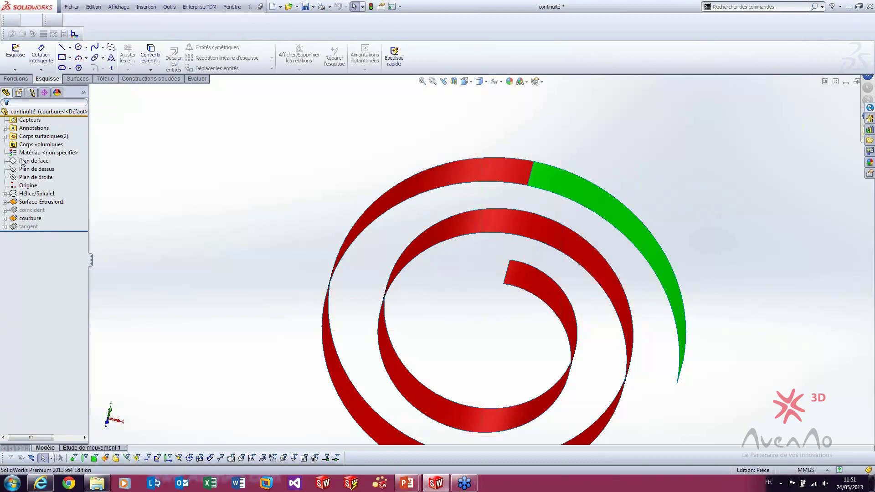
Open the sketch of the courbure surface, inspect the arc's relations and its junction with the spiral, and exit the sketch.
click(5, 219)
right_click(27, 226)
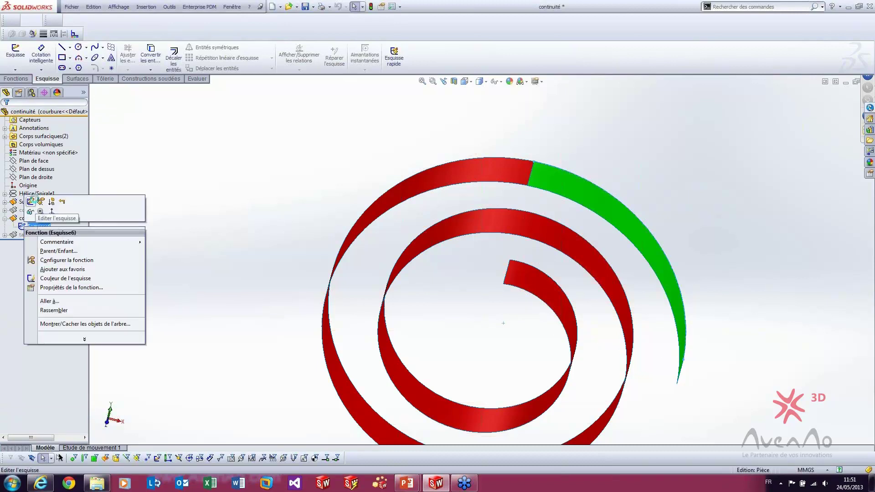
click(31, 201)
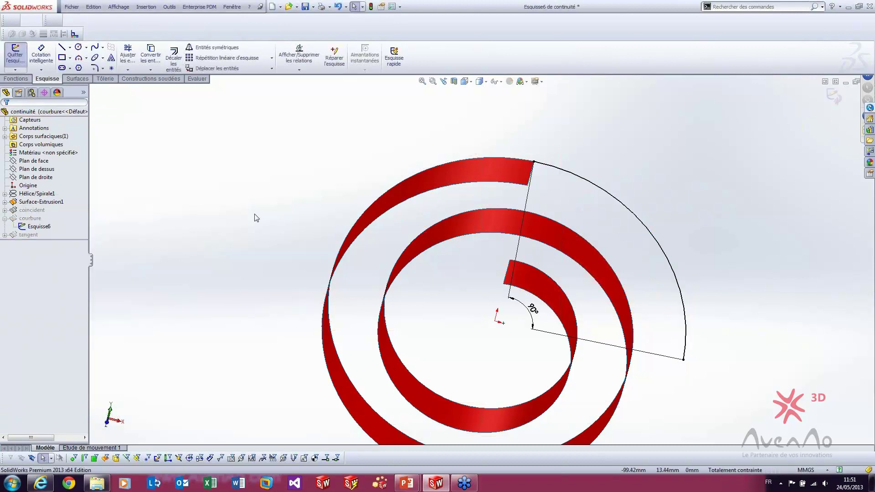
click(625, 205)
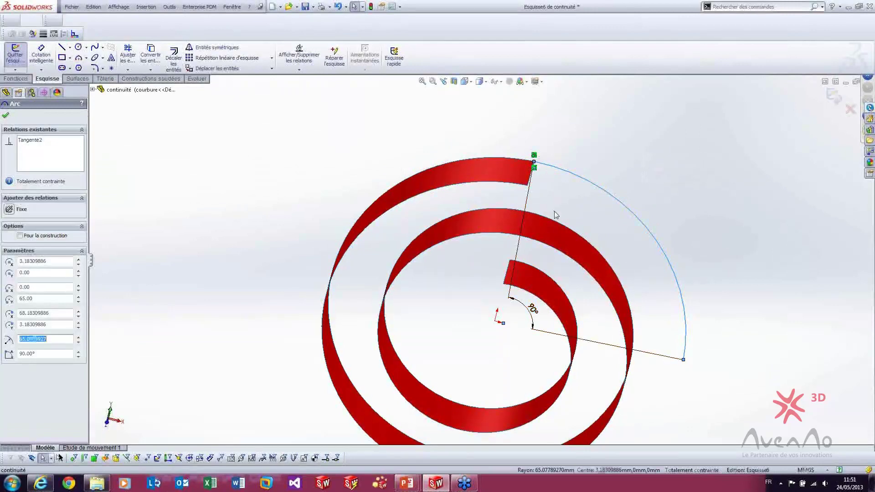
middle_drag(554, 212, 526, 220)
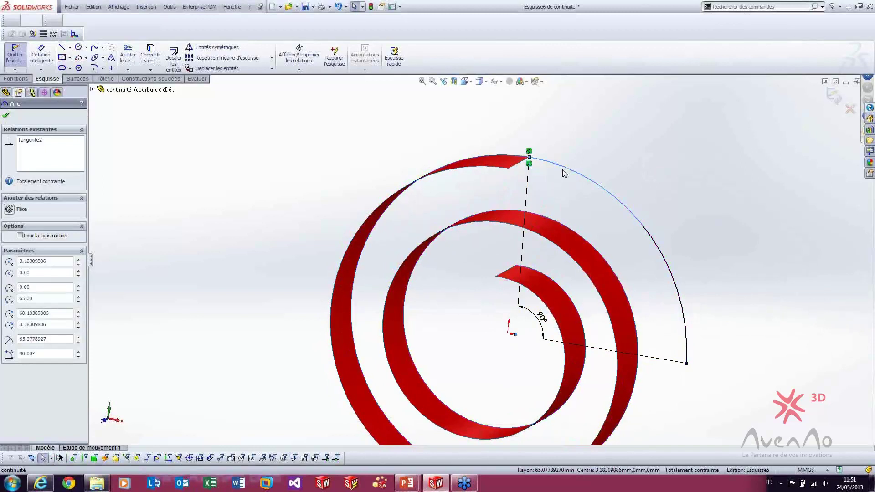
click(635, 133)
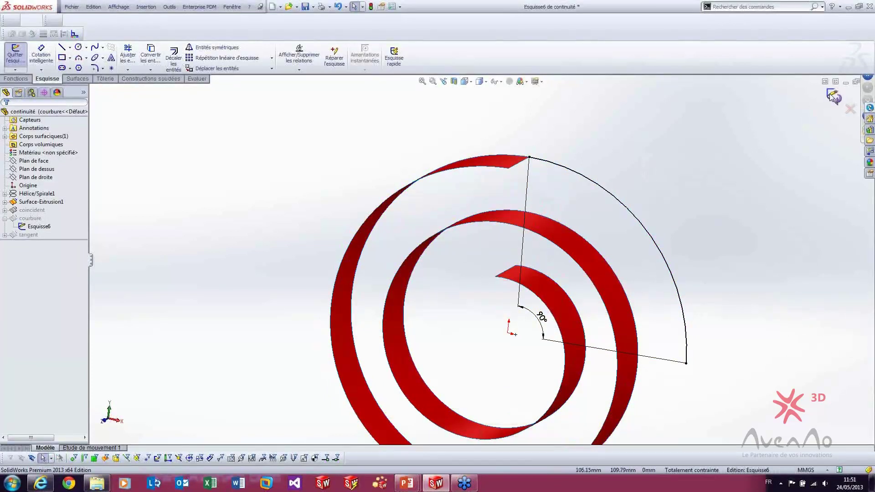
click(832, 94)
middle_drag(757, 139, 755, 188)
scroll(727, 181, up, 1)
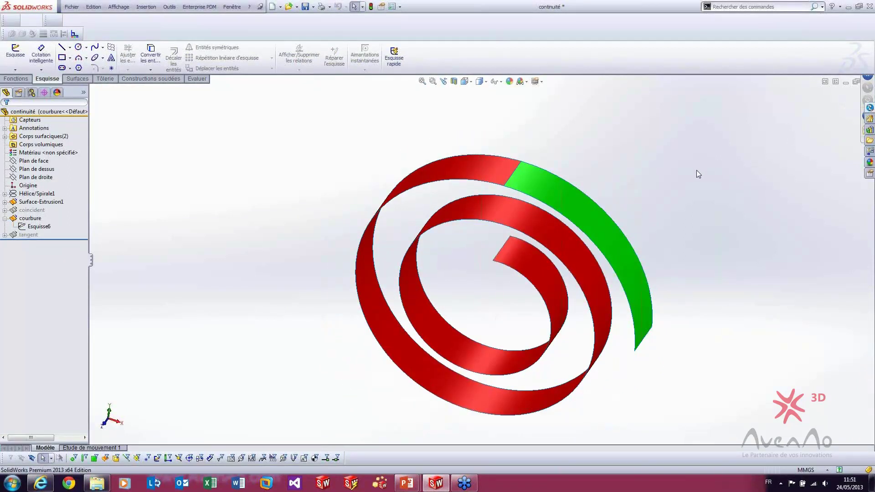
Bring up the evaluation tools and activate the coincident configuration.
click(196, 80)
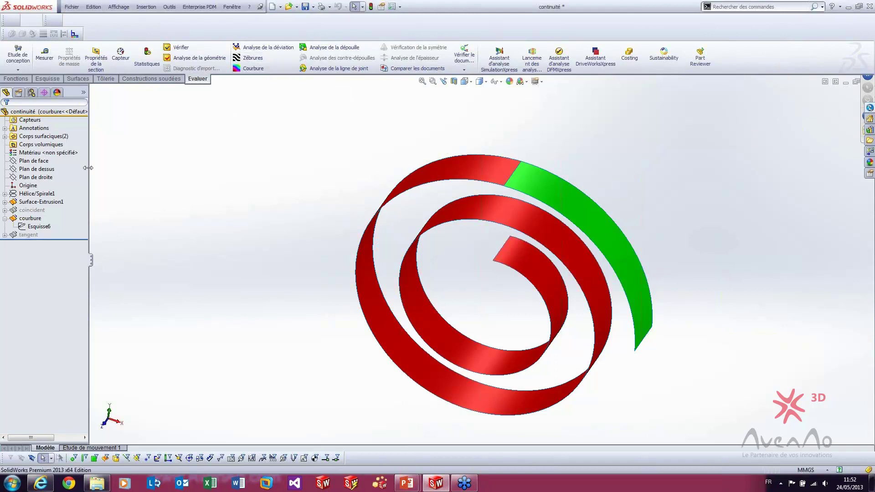
click(32, 93)
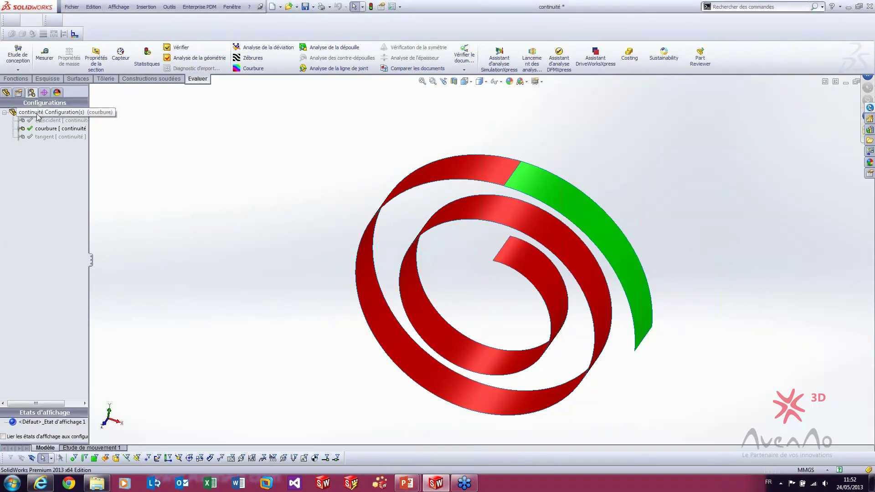
click(38, 121)
double_click(37, 121)
Display horizontal zebra stripes on the surfaces and examine them across the junction between the spiral and the flat extension.
middle_drag(209, 164, 255, 196)
click(252, 59)
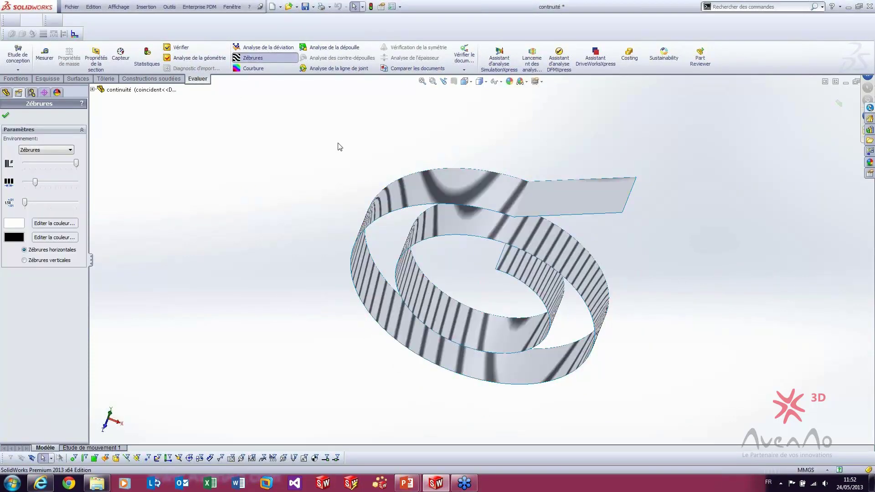
middle_drag(347, 152, 354, 177)
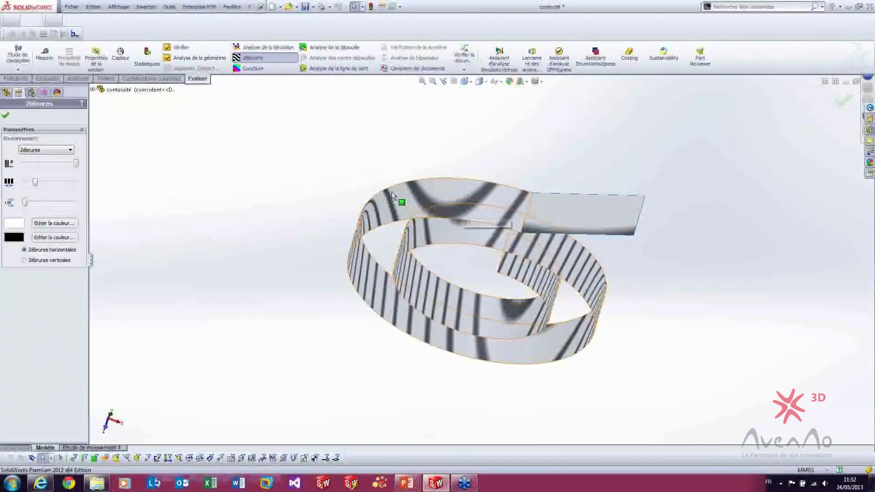
middle_drag(510, 205, 545, 219)
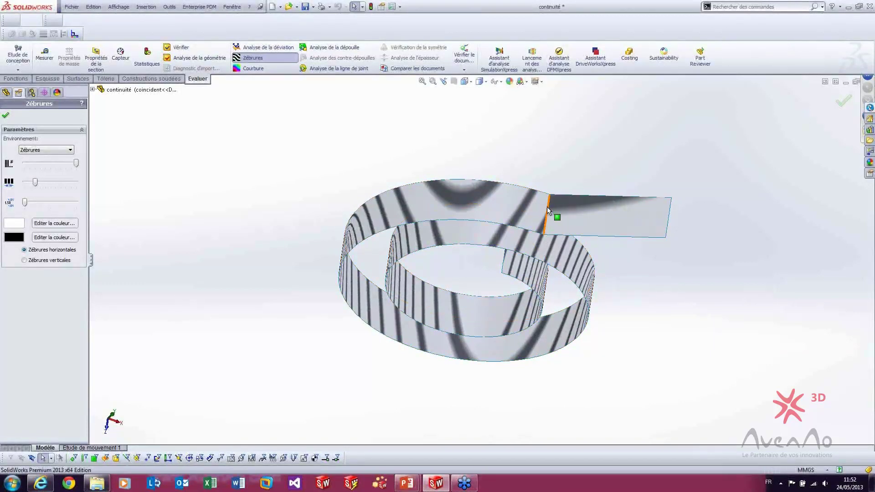
key(Return)
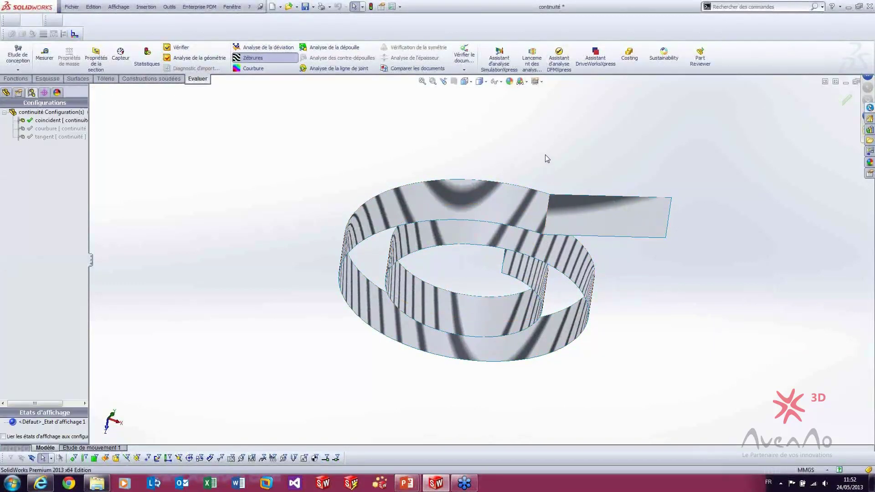
Activate the tangent configuration and examine the zebra stripes across the junction between the spiral and the straight extension.
double_click(59, 137)
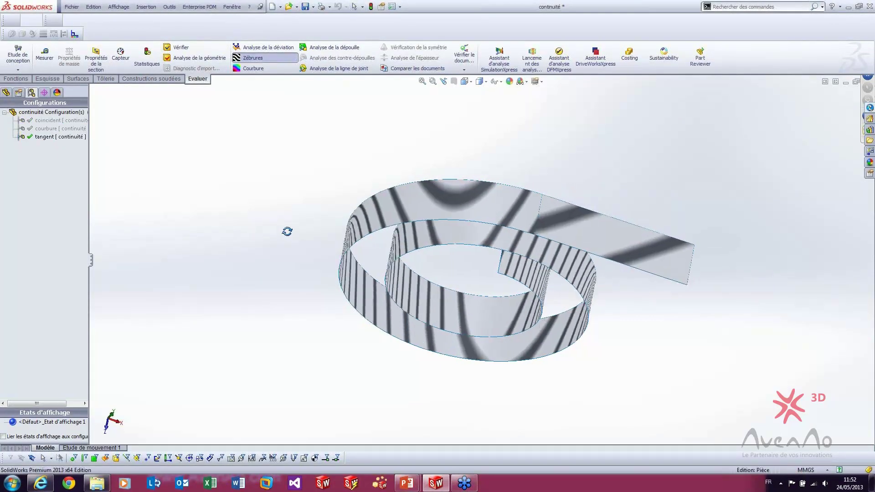
middle_drag(287, 231, 266, 222)
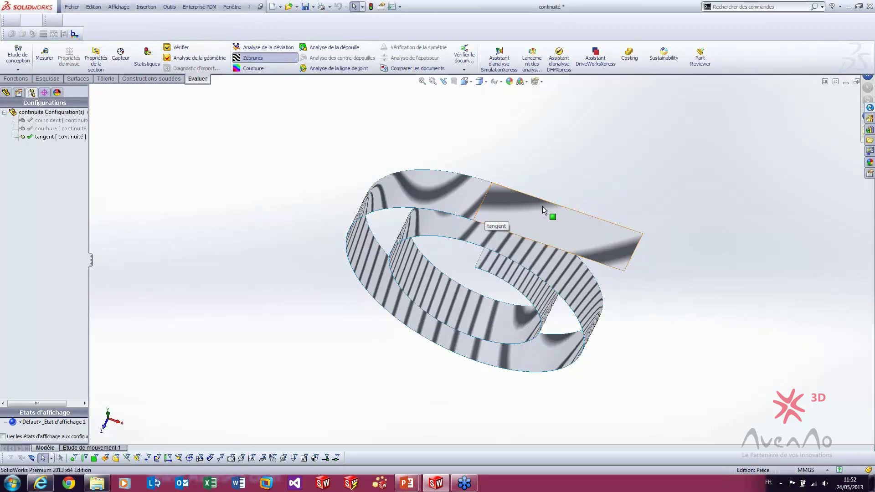
scroll(505, 217, down, 5)
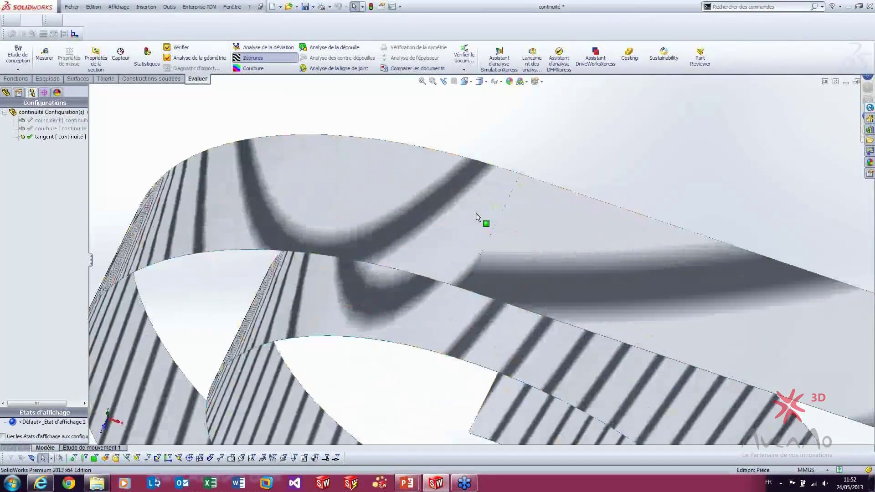
scroll(502, 282, down, 8)
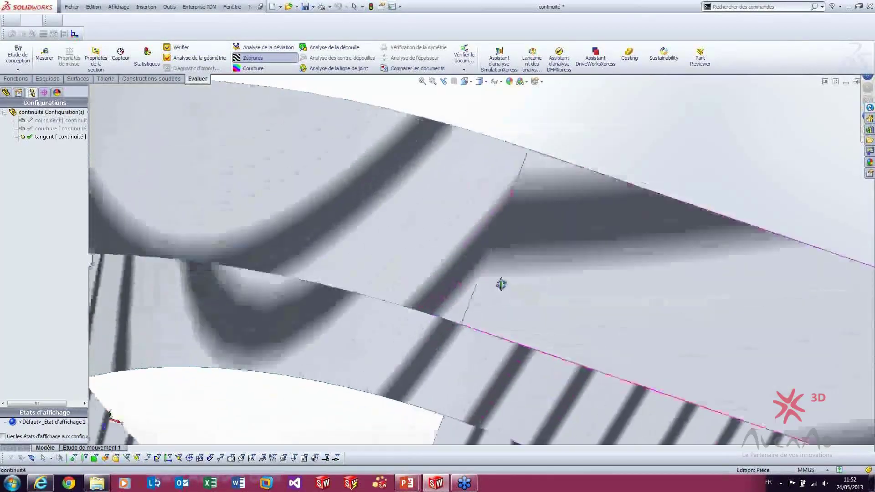
middle_drag(501, 284, 502, 285)
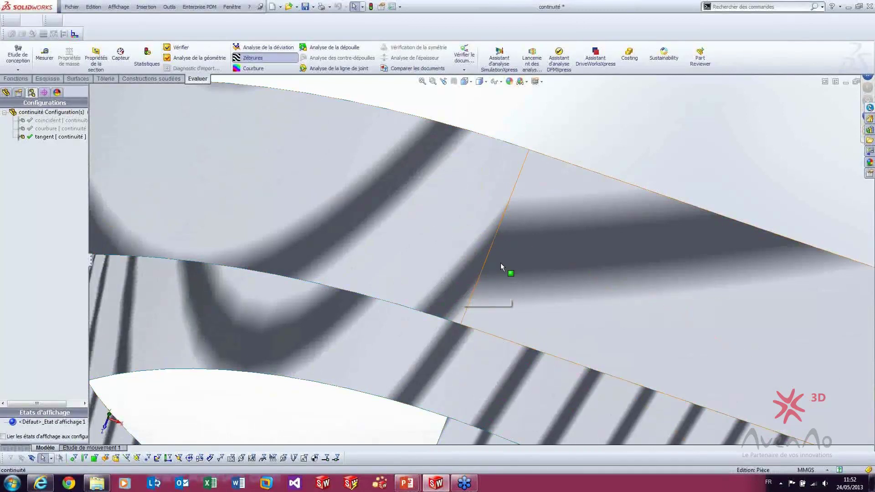
key(f)
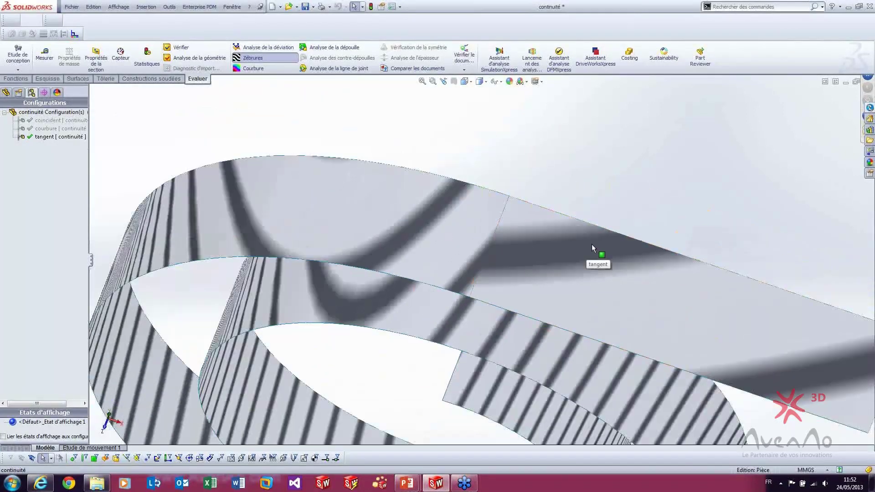
Activate the courbure configuration and examine the zebra stripes across the junction between the spiral and the curved extension.
double_click(83, 128)
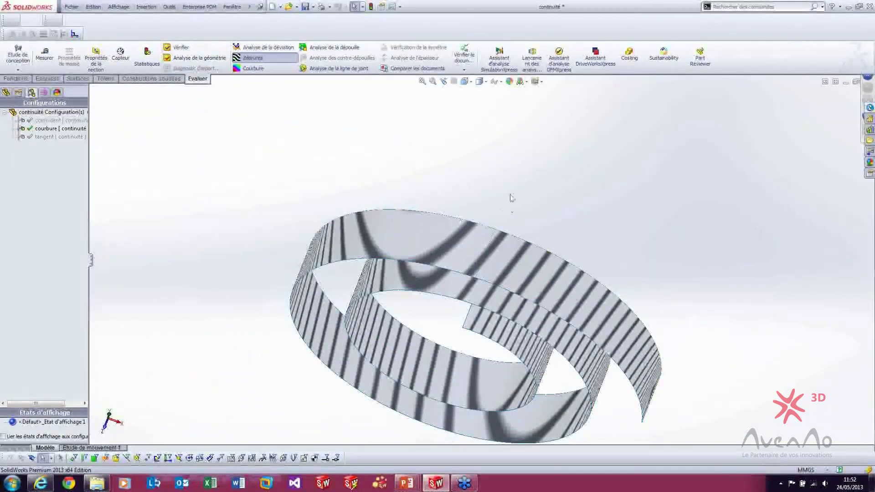
scroll(501, 250, down, 5)
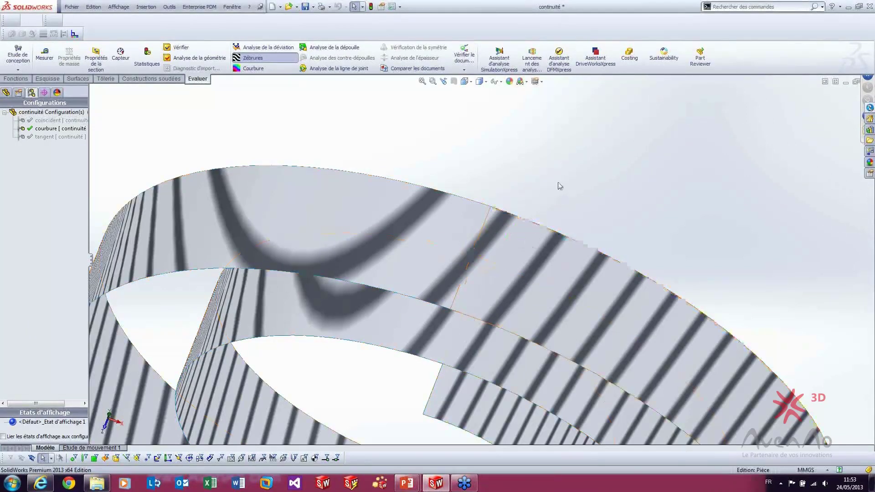
mouse_move(558, 185)
middle_down()
mouse_move(567, 156)
mouse_move(580, 163)
mouse_move(568, 171)
middle_up()
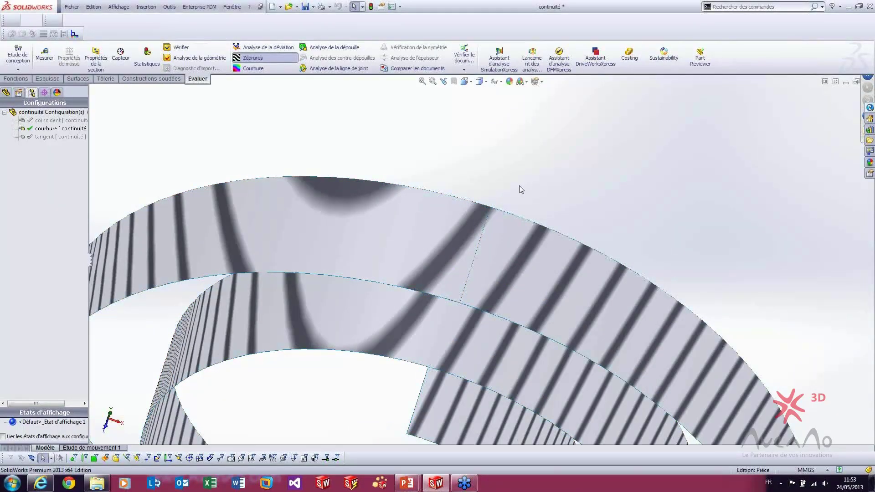
mouse_move(524, 187)
middle_down()
mouse_move(512, 169)
mouse_move(512, 177)
middle_up()
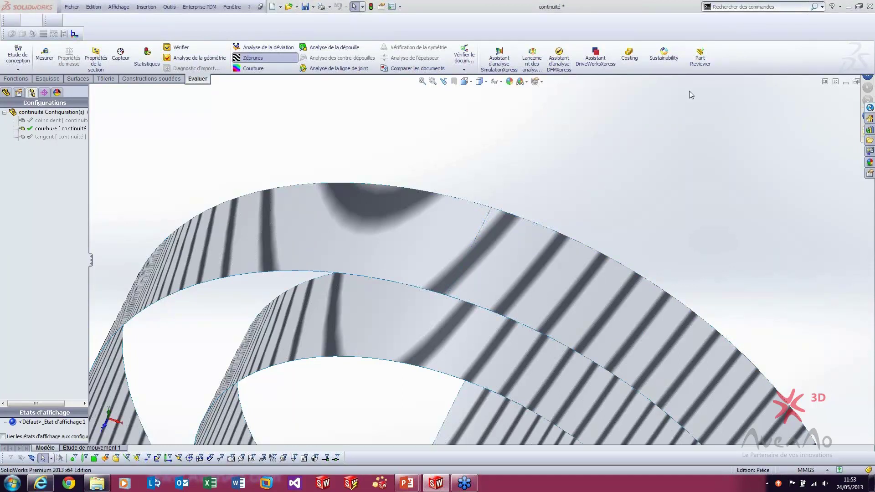
Turn off the zebra stripes and activate the coincident configuration.
click(248, 60)
scroll(312, 110, up, 2)
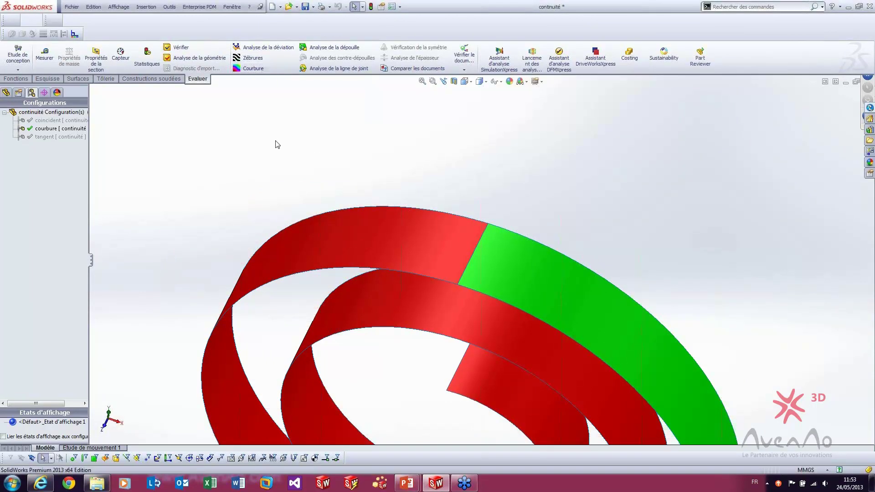
double_click(68, 121)
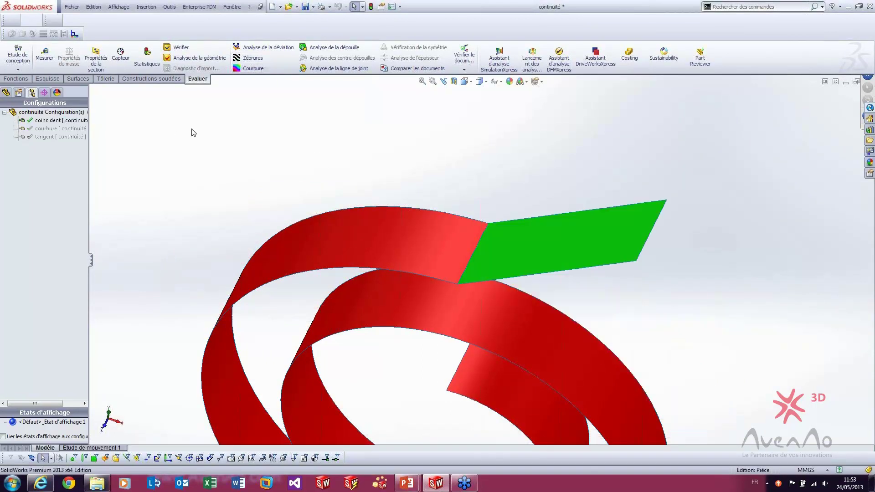
Display the surfaces' curvature colours and compare them at the junction in the coincident, tangent and courbure configurations.
click(246, 68)
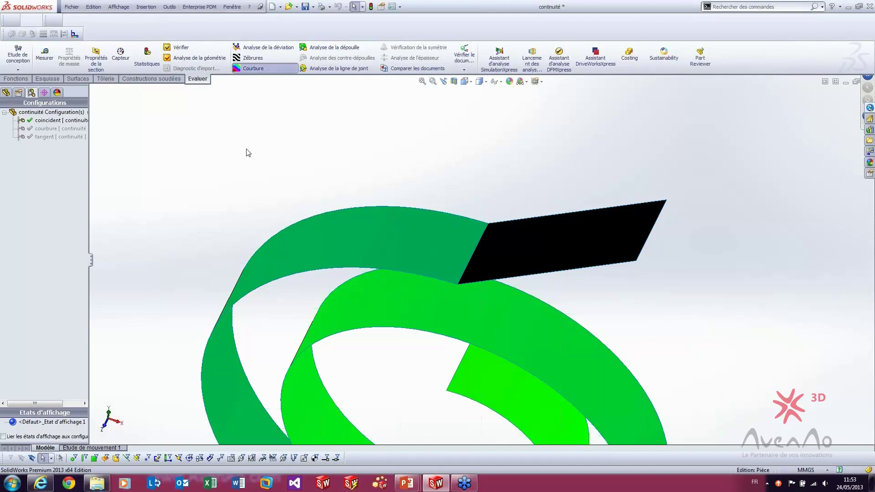
scroll(255, 164, down, 3)
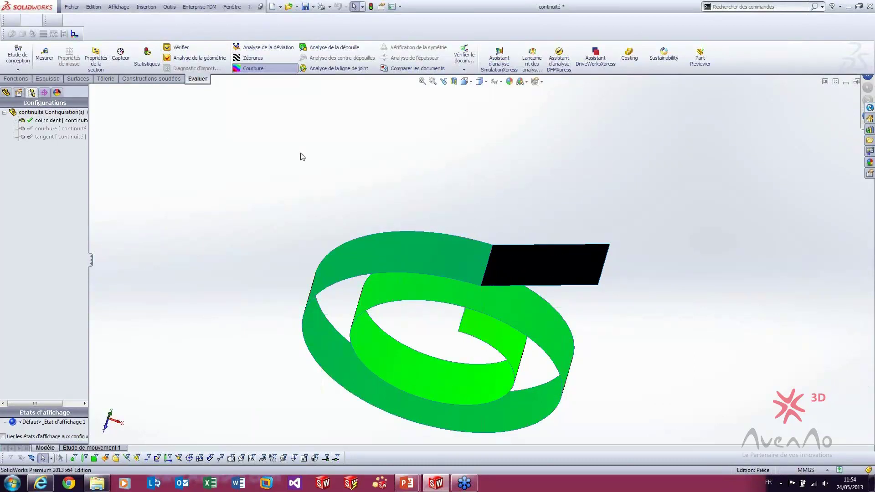
double_click(67, 135)
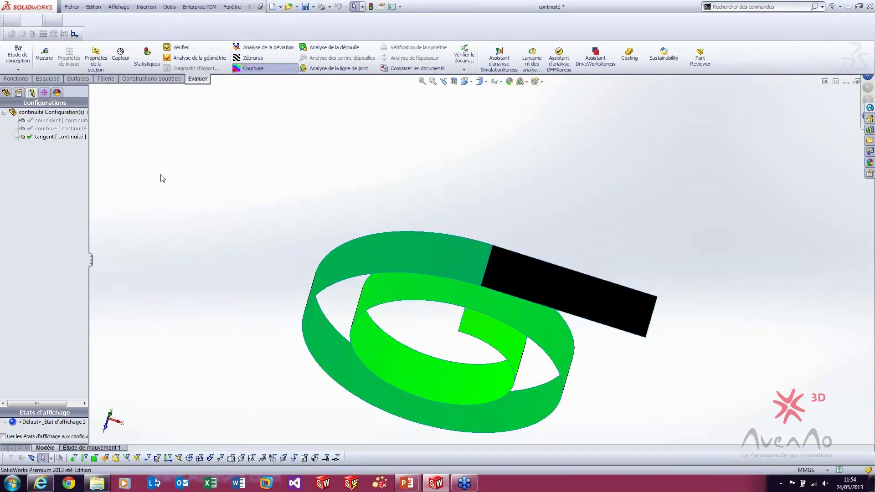
middle_drag(351, 300, 330, 265)
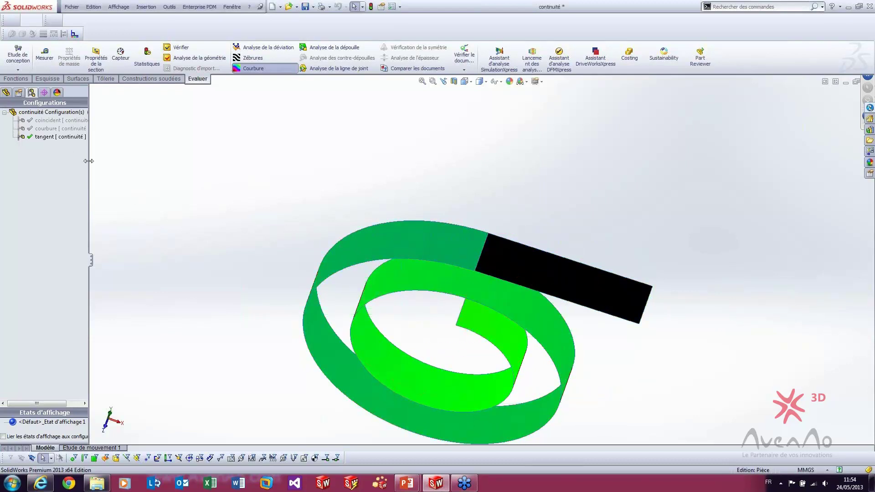
double_click(77, 129)
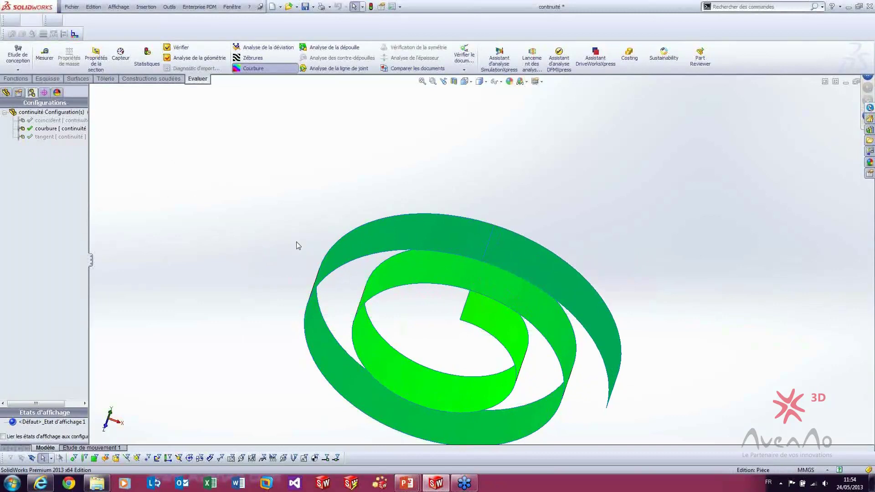
Turn off the curvature colours and close the spiral part without saving its changes.
mouse_move(485, 318)
mouse_move(460, 247)
click(283, 69)
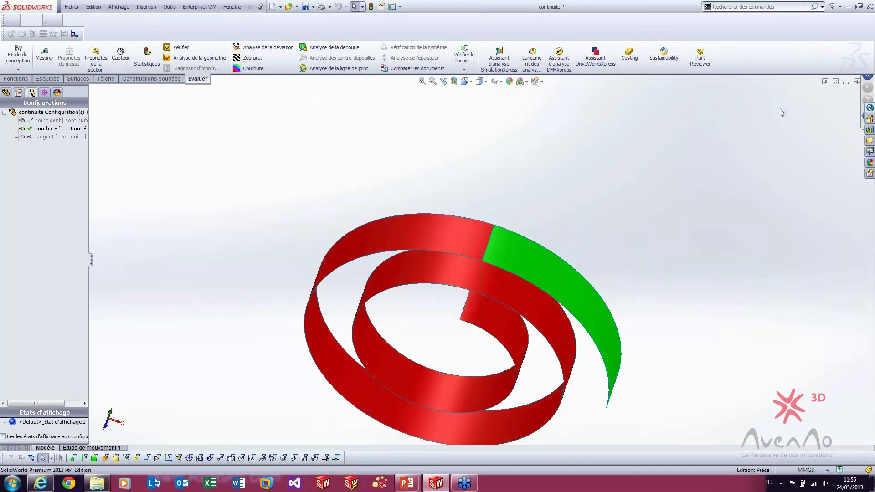
key(ctrl+w)
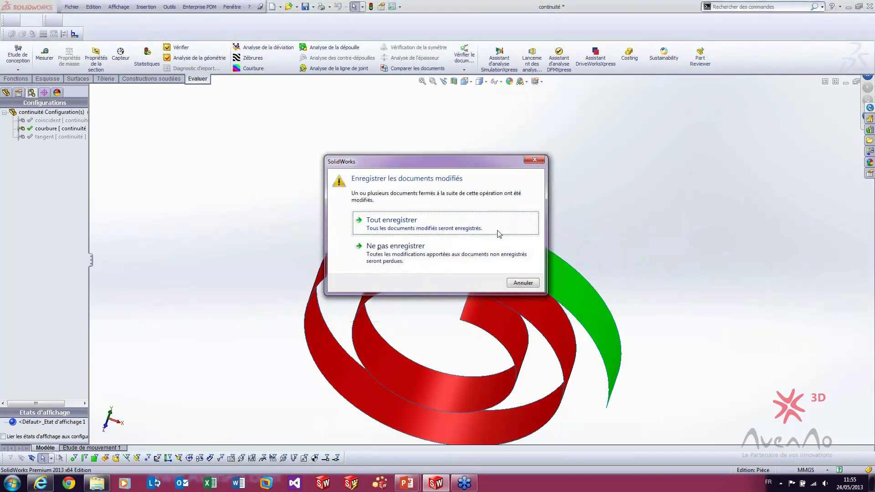
click(485, 253)
Switch to the running PowerPoint slideshow on surface continuity.
mouse_move(407, 482)
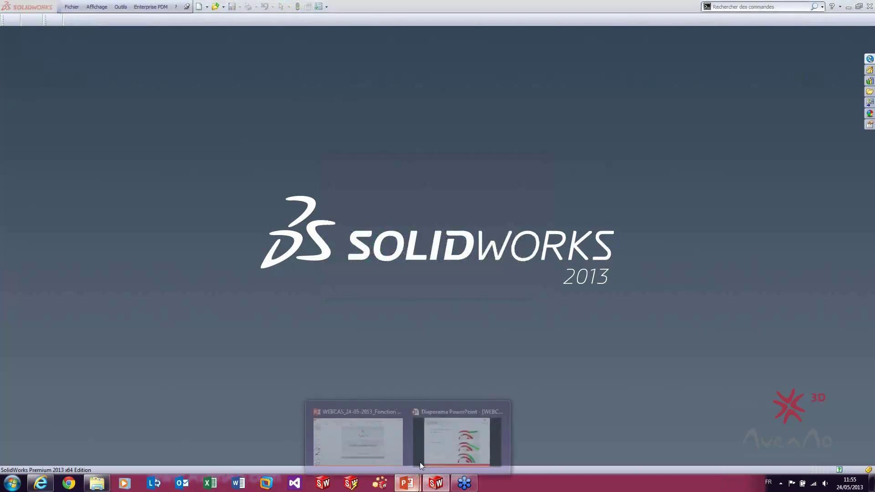
click(440, 431)
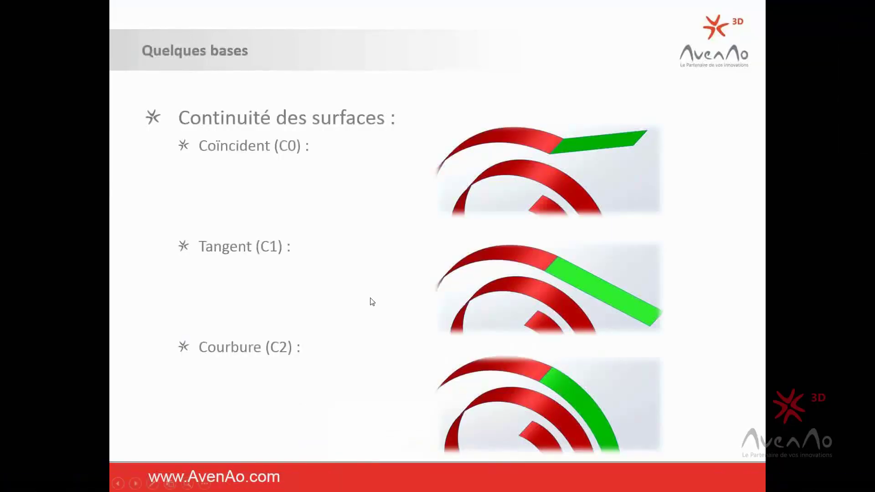
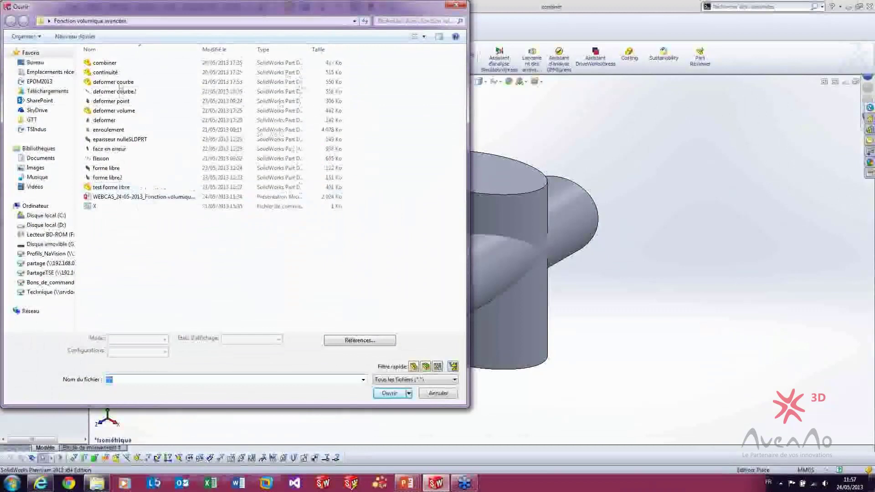
Dismiss the file-opening dialog and create a new part document.
click(456, 4)
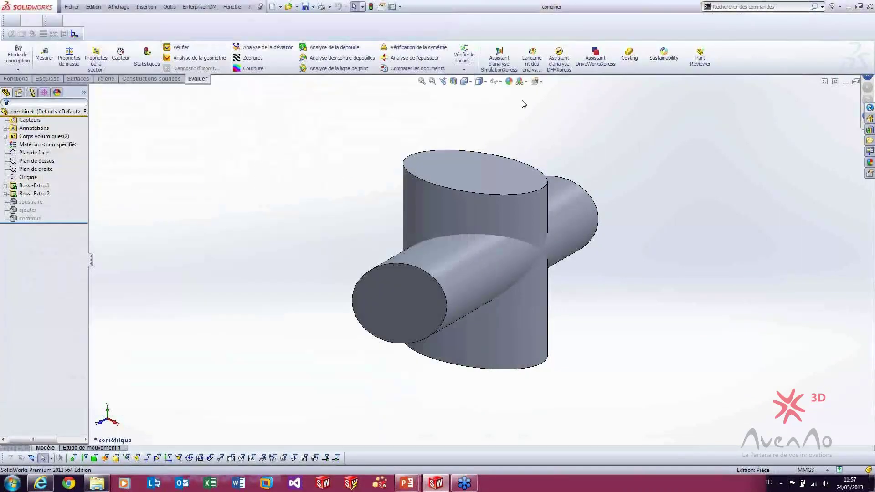
click(272, 6)
click(320, 295)
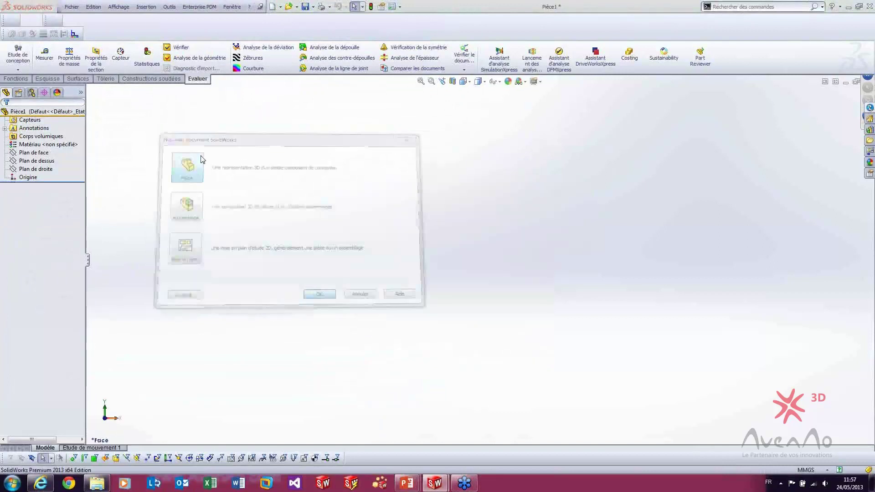
Sketch a corner rectangle about 66 mm high on Plan de face, starting at the origin and extending up and to the right.
click(47, 79)
click(62, 58)
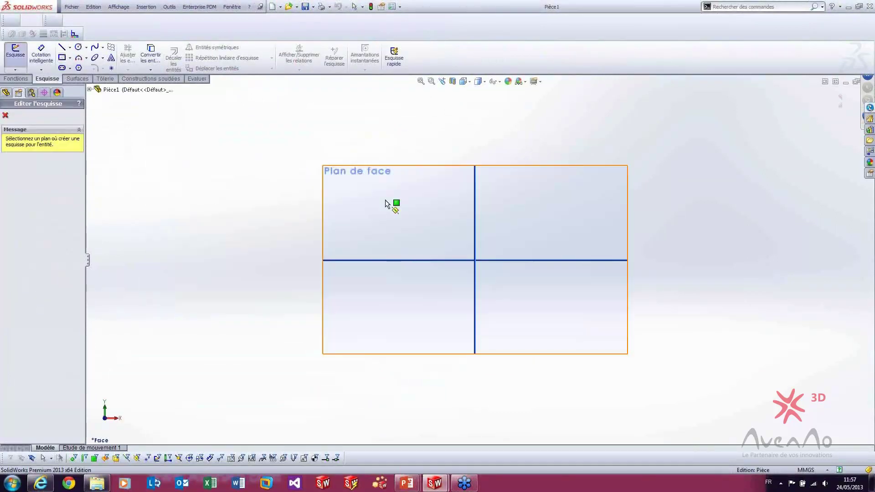
click(452, 244)
click(475, 260)
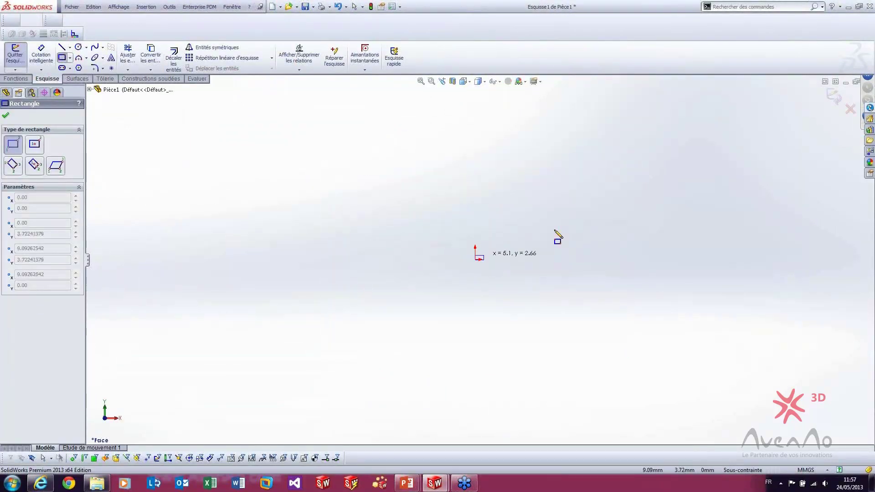
click(810, 146)
key(Escape)
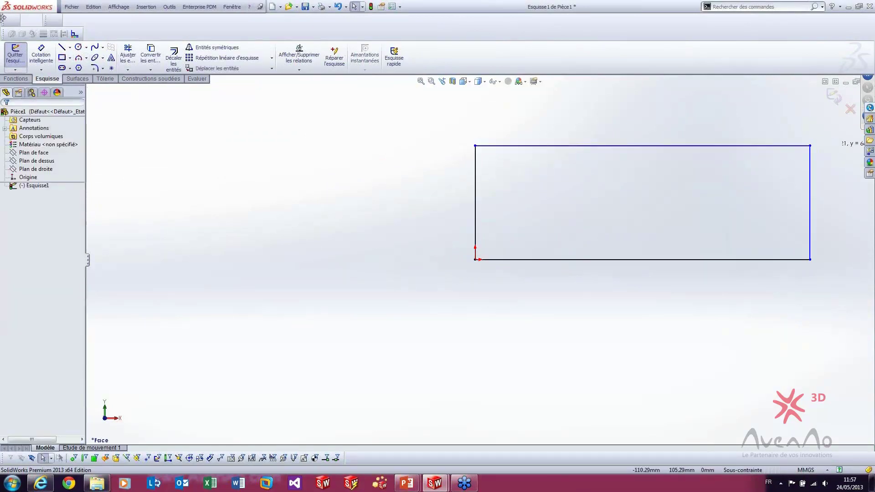
Dimension the rectangle's left side to 60 mm.
click(40, 55)
click(473, 182)
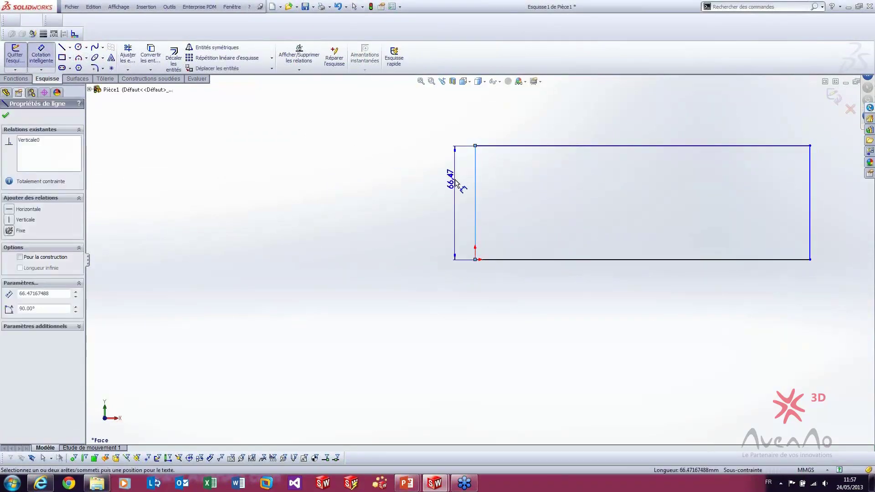
click(456, 180)
key(Return)
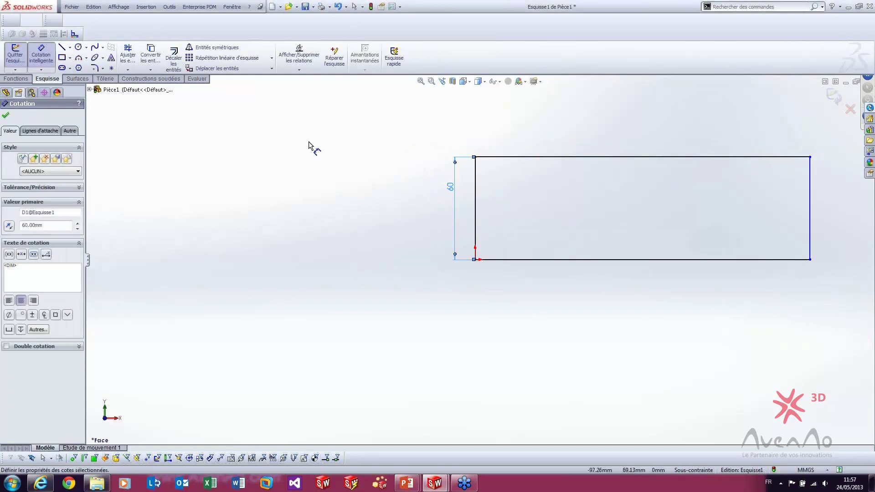
key(Escape)
Extrude the rectangle 10 mm as a blind boss to form a plate.
click(17, 79)
click(21, 58)
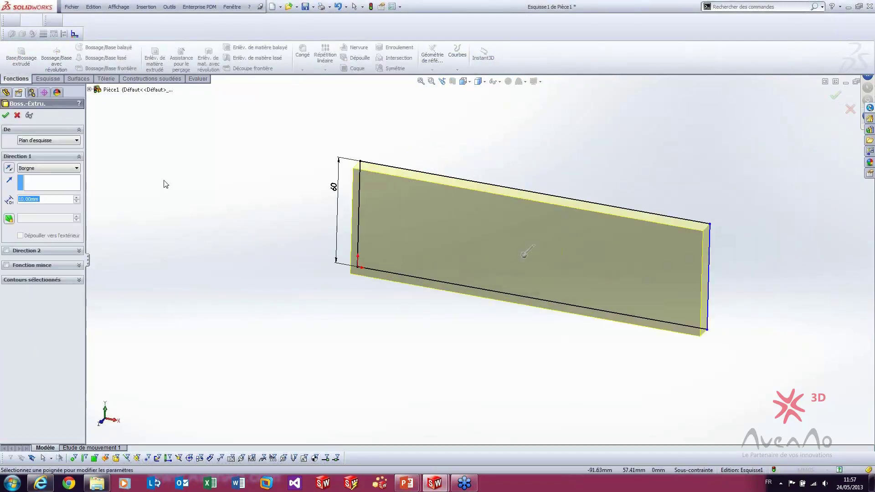
key(Return)
Sketch a circle about 8 mm in diameter on the left half of the plate's front face and a larger circle on the right half.
right_click(334, 246)
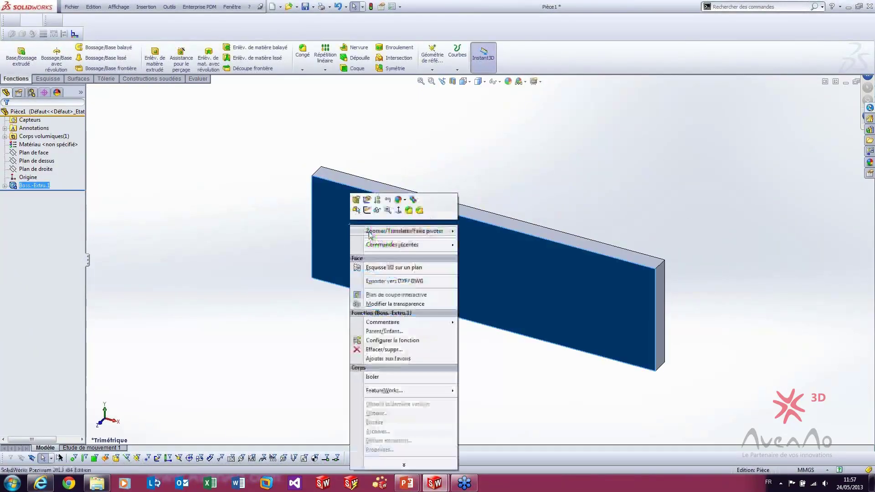
click(365, 210)
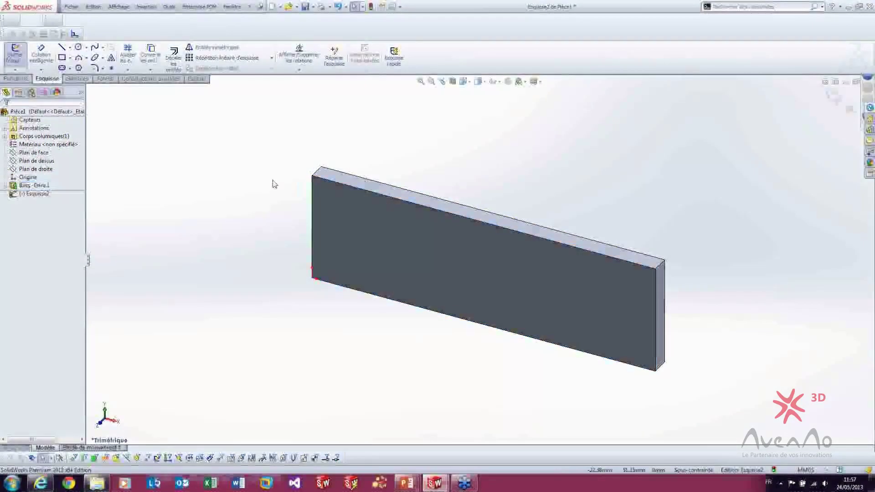
click(78, 48)
click(391, 244)
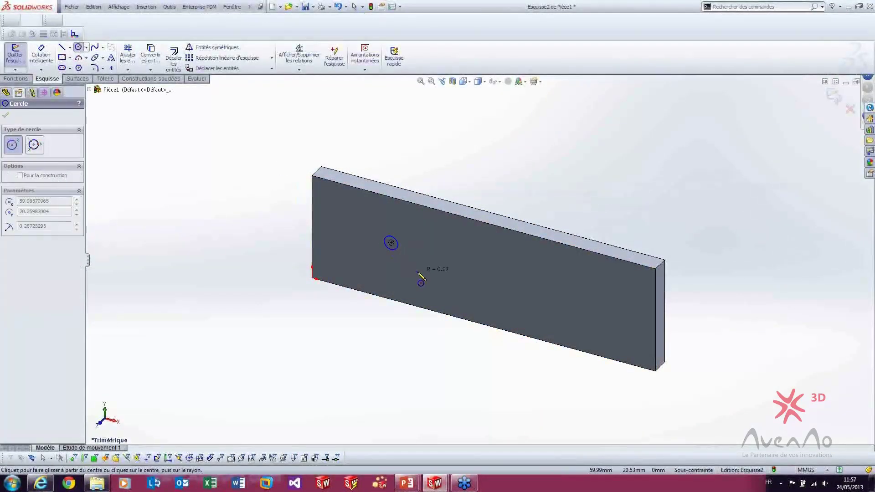
key(Escape)
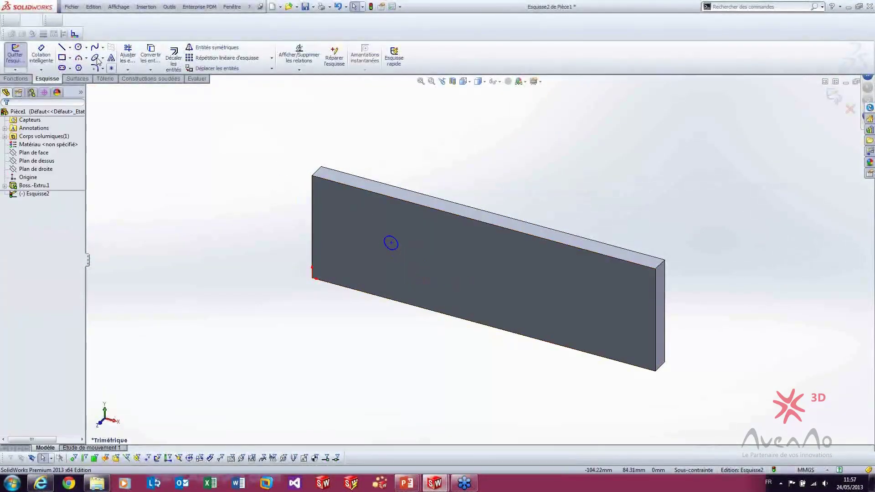
click(79, 47)
click(543, 281)
click(561, 313)
key(Escape)
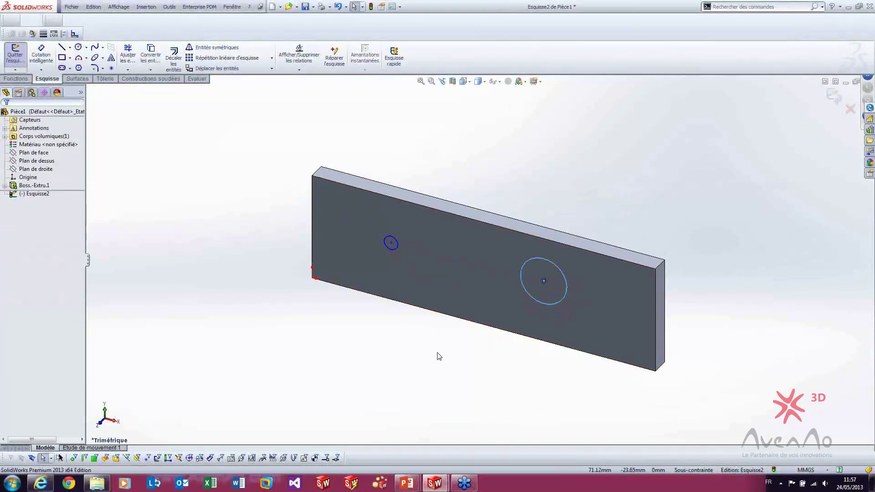
Make the left circle tangent to the plate's upper edge and enlarge it to about 50 mm in diameter.
key(ctrl+8)
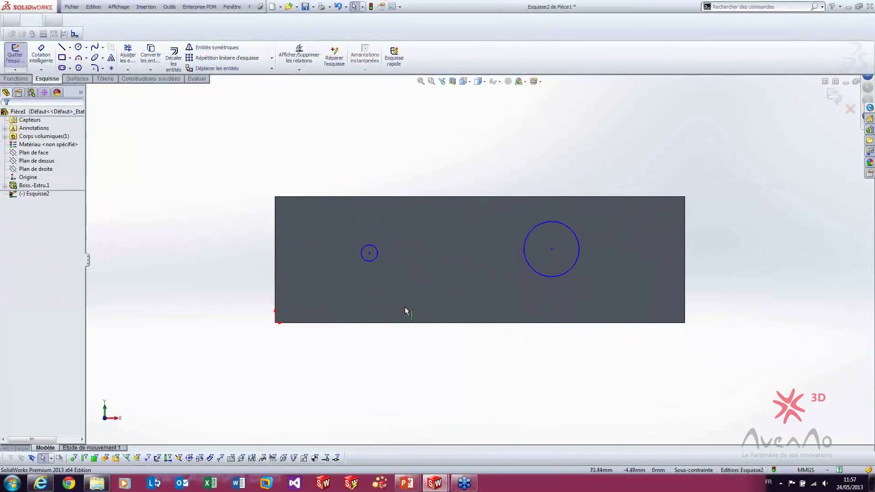
click(368, 245)
ctrl+click(365, 196)
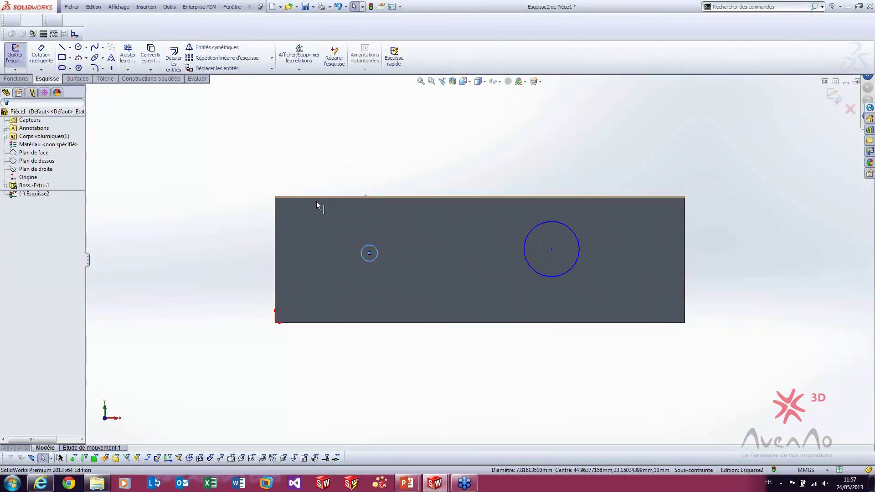
click(9, 263)
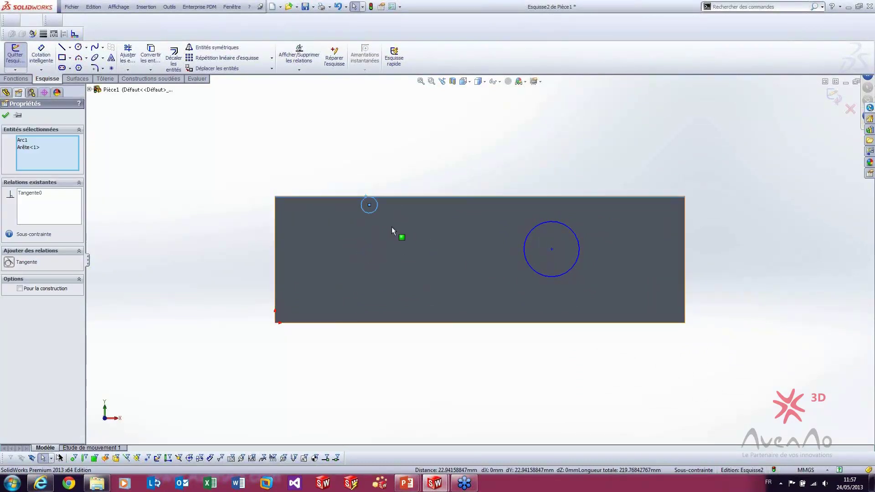
drag(370, 217, 370, 316)
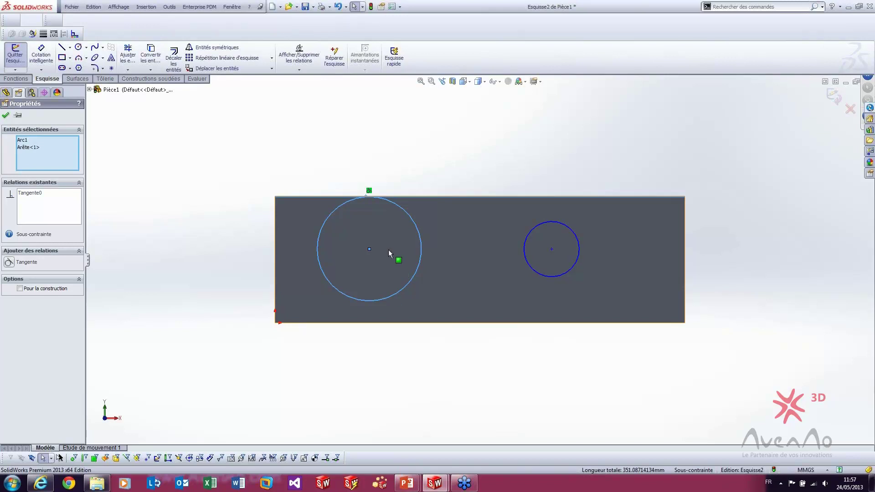
Make the left circle tangent to the plate's lower edge as well.
ctrl+click(372, 322)
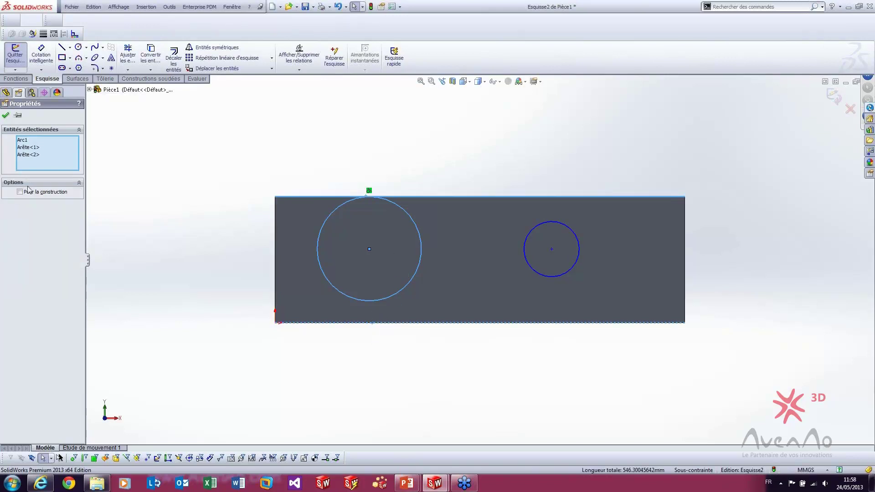
click(371, 330)
click(372, 302)
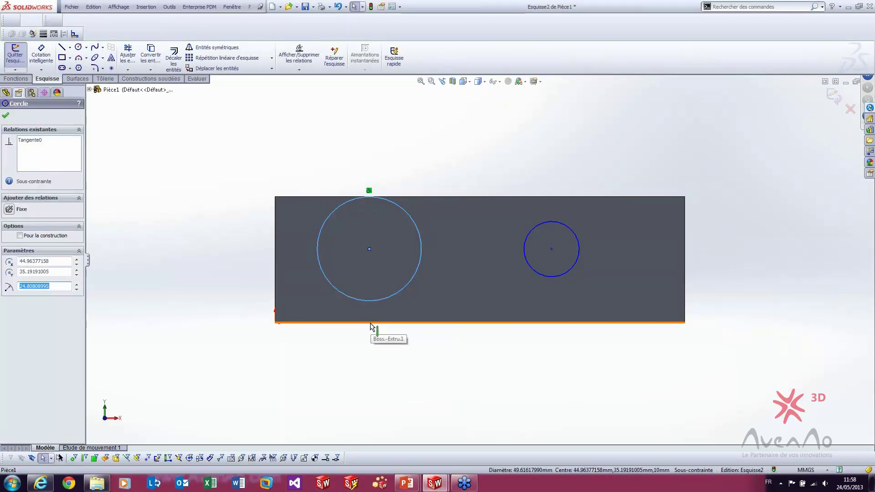
ctrl+click(370, 323)
click(25, 262)
click(171, 267)
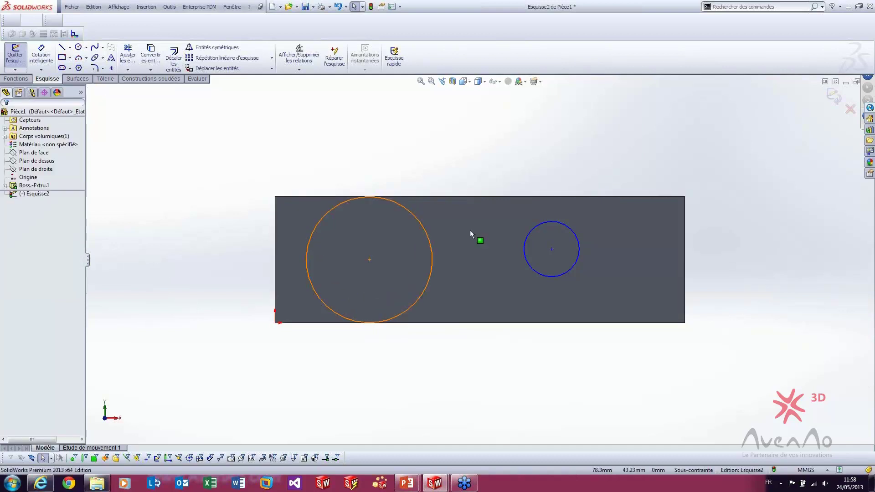
Make the right circle tangent to the plate's upper edge.
click(552, 222)
ctrl+click(552, 197)
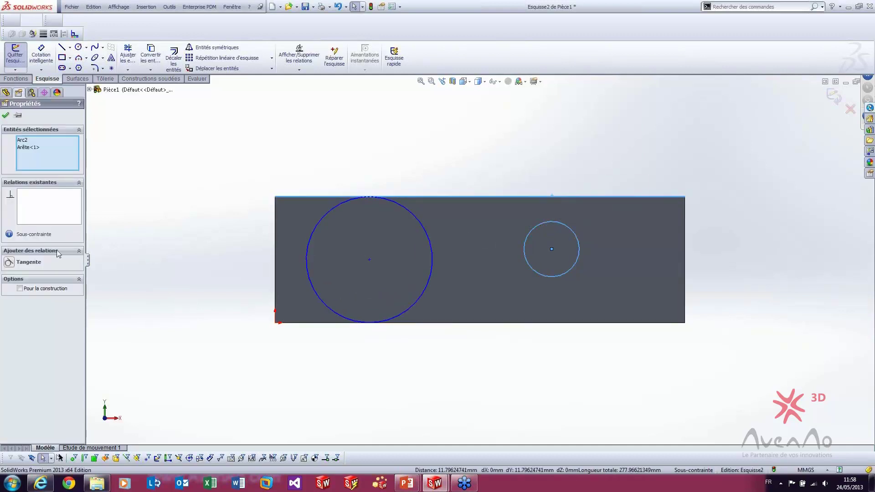
click(21, 263)
click(160, 259)
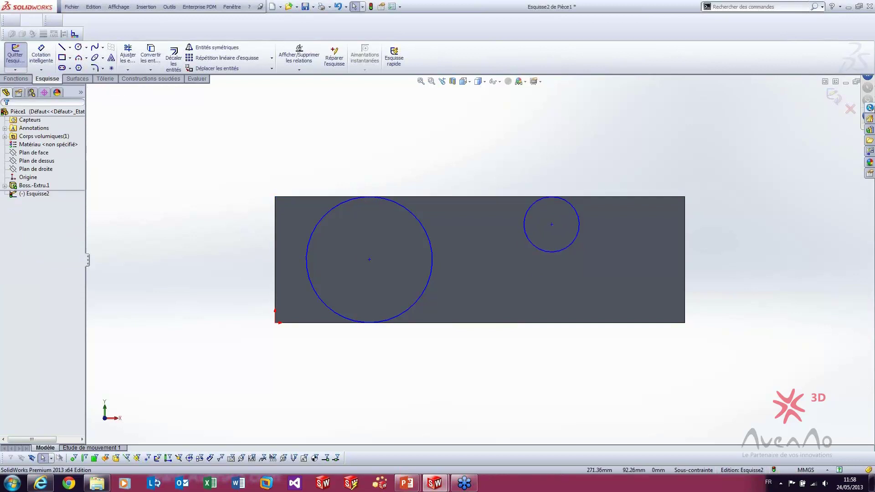
Extrude both circles 80 mm with the Plan milieu end condition, without merging the result, as separate cylinder bodies.
click(16, 78)
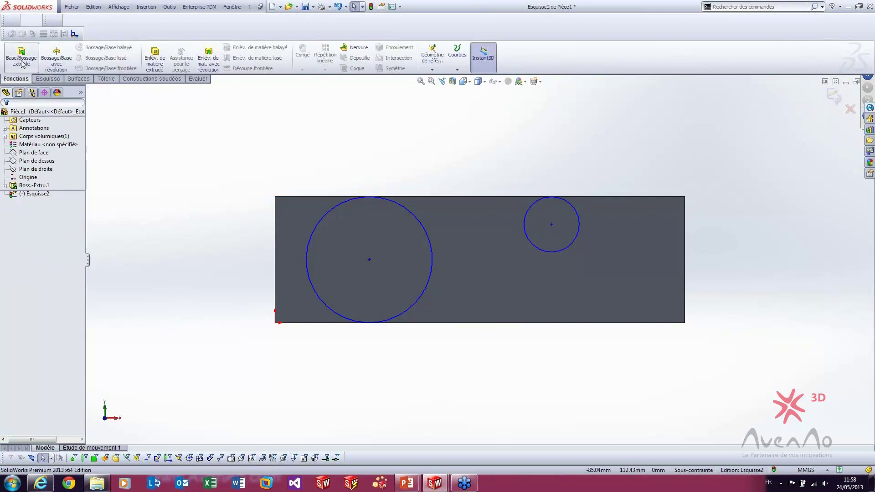
click(21, 56)
click(20, 217)
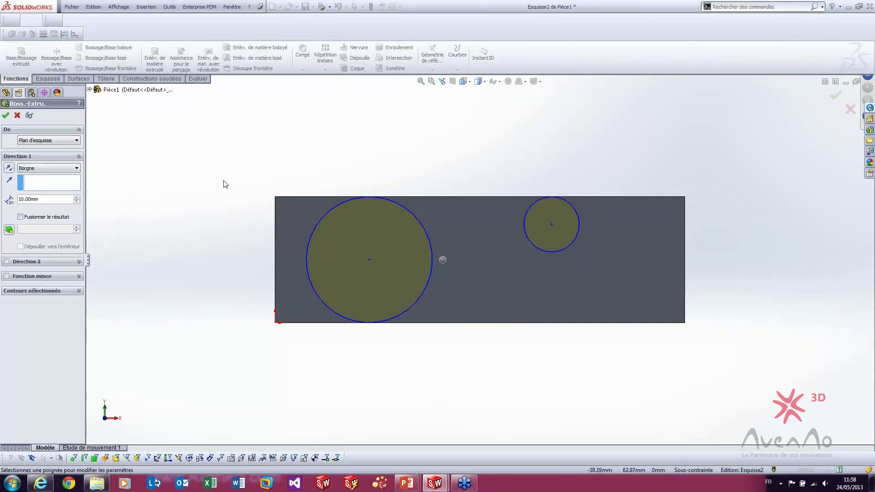
click(48, 167)
click(39, 203)
drag(452, 249, 492, 207)
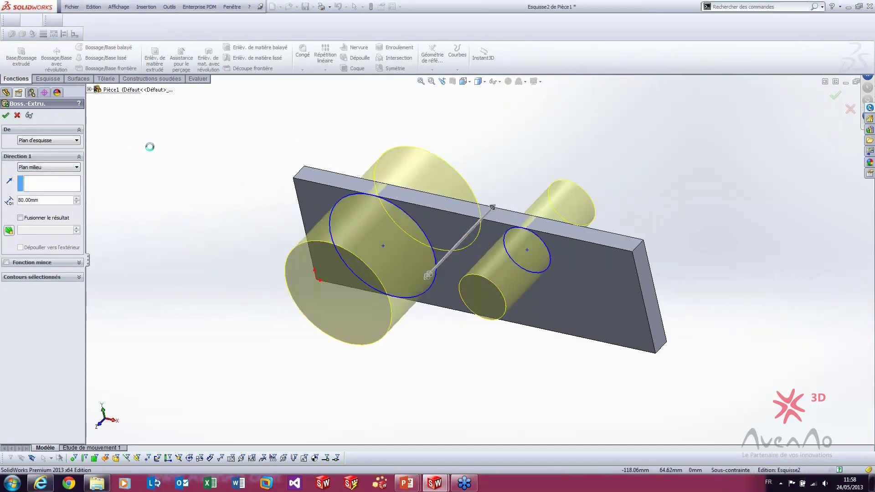
middle_drag(228, 176, 289, 150)
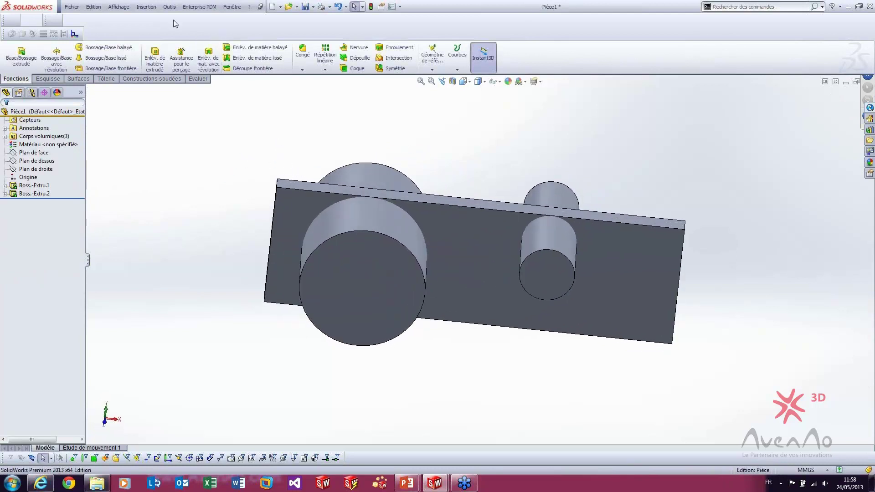
click(318, 210)
click(209, 202)
Set up a Combine subtraction (Soustraire) with the plate as the main body and the large cylinder as the body to subtract.
click(151, 9)
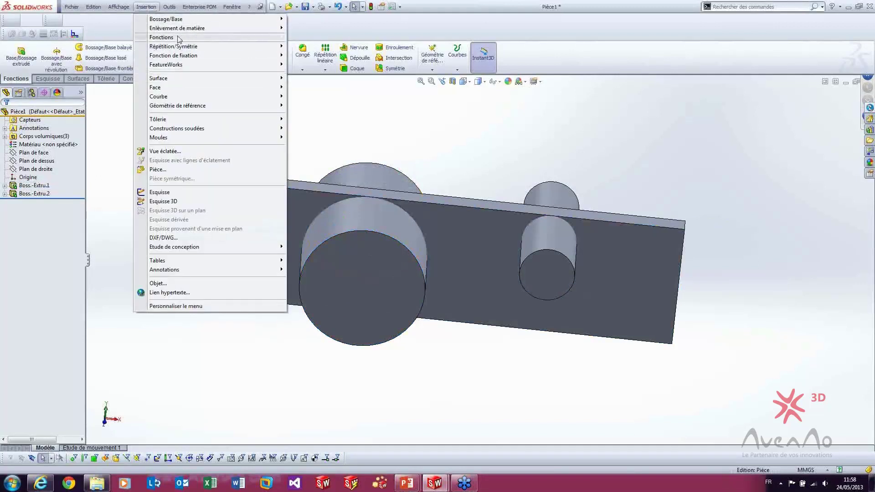
mouse_move(192, 37)
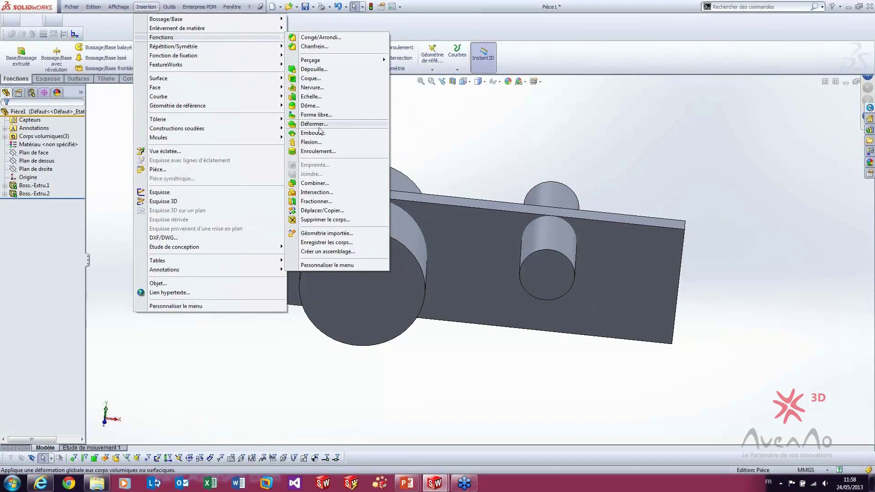
click(314, 183)
click(20, 149)
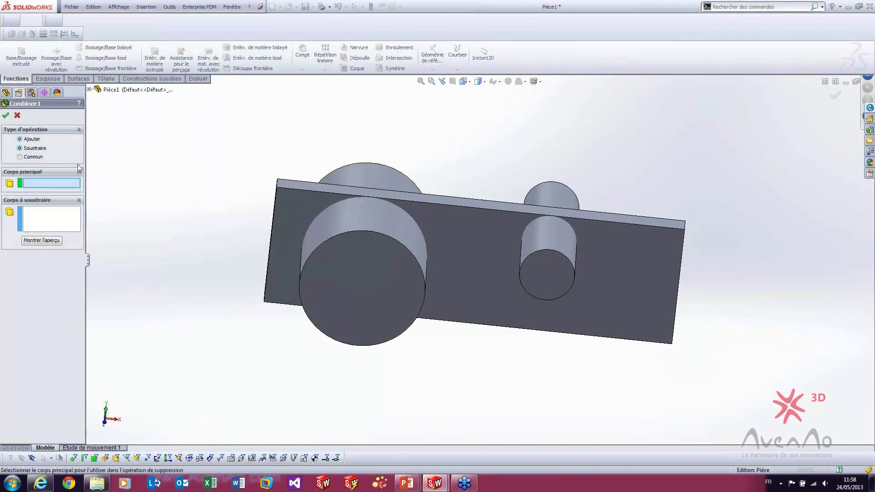
click(288, 214)
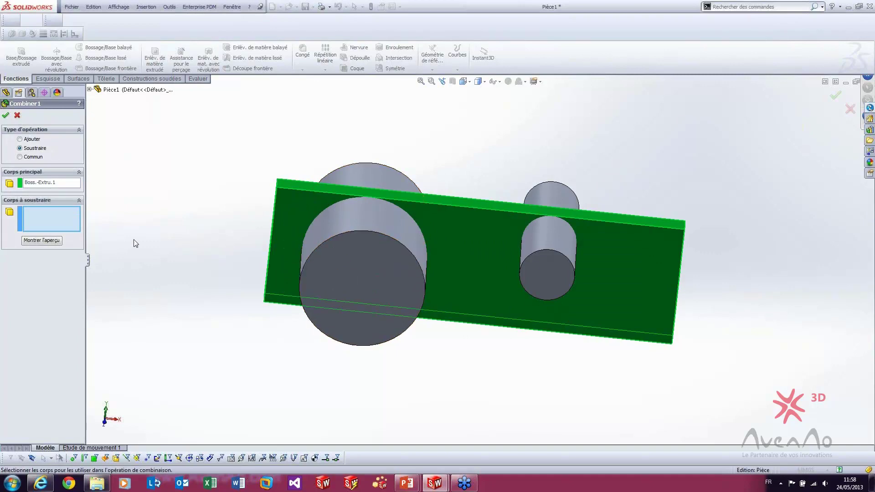
click(335, 241)
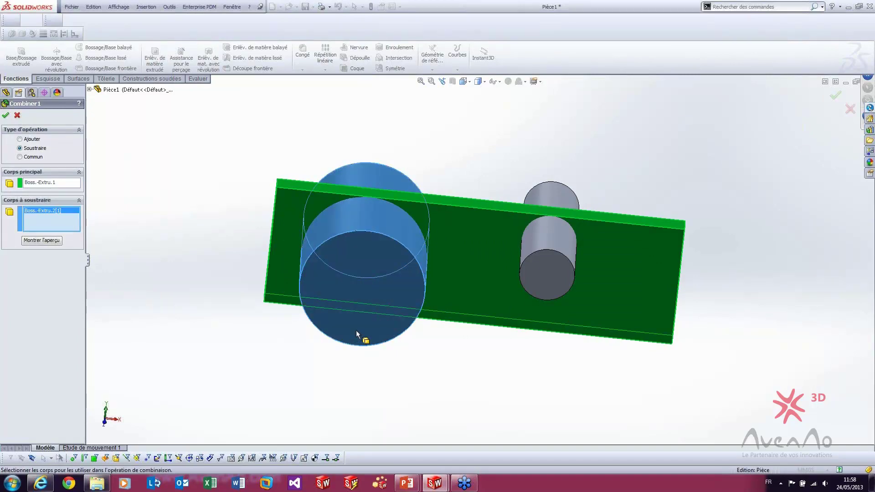
Check the large cylinder's contact with the plate's edges and accept the subtraction, keeping all resulting bodies (Tous les corps).
middle_drag(415, 308, 445, 256)
scroll(391, 308, down, 6)
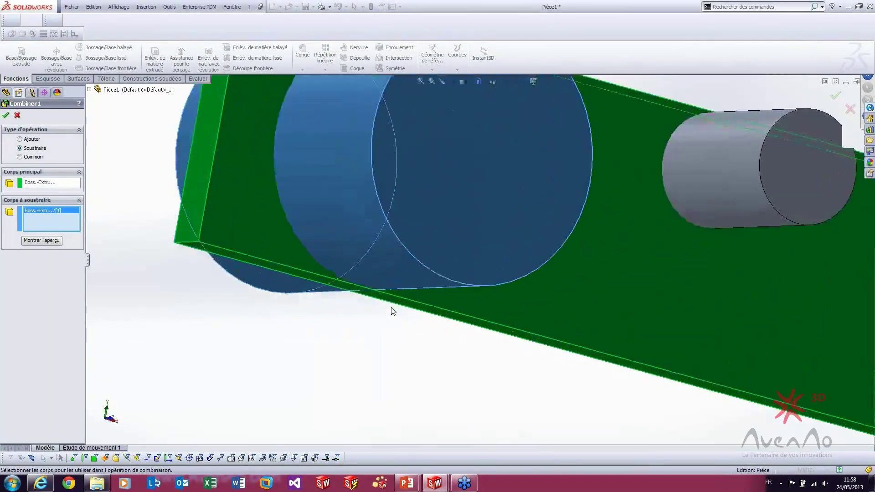
middle_drag(380, 326, 406, 302)
scroll(400, 288, up, 6)
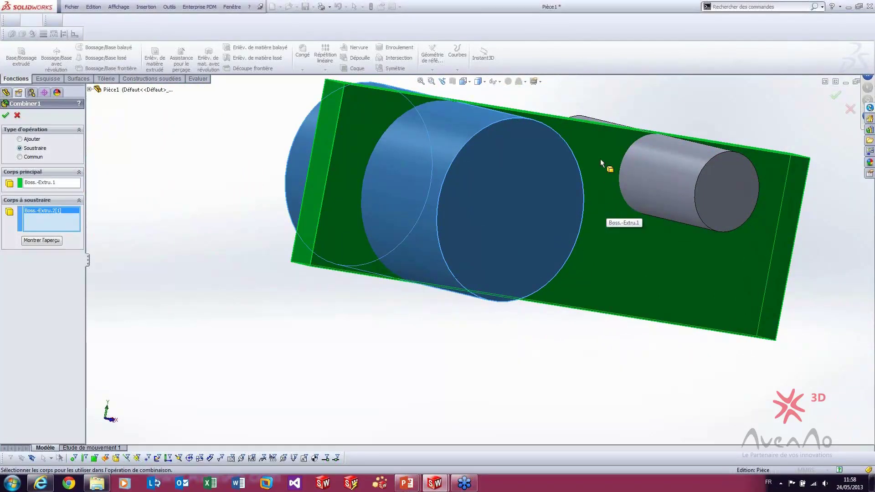
click(6, 116)
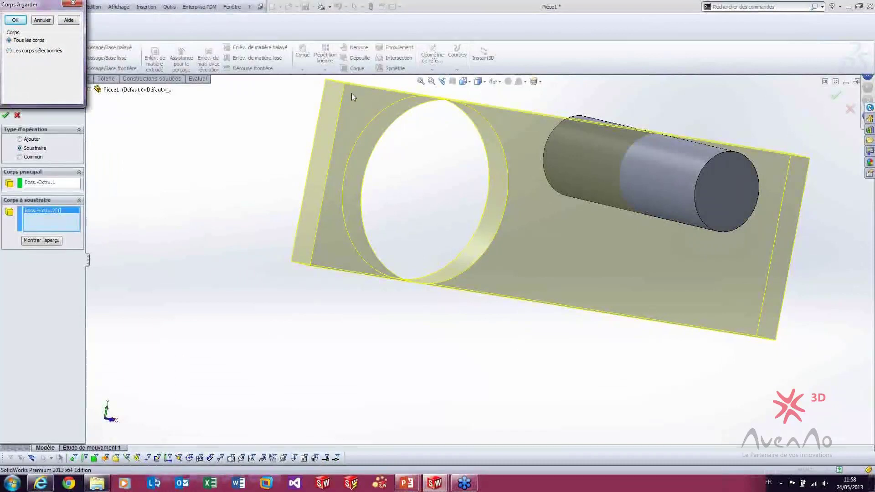
drag(19, 10, 55, 64)
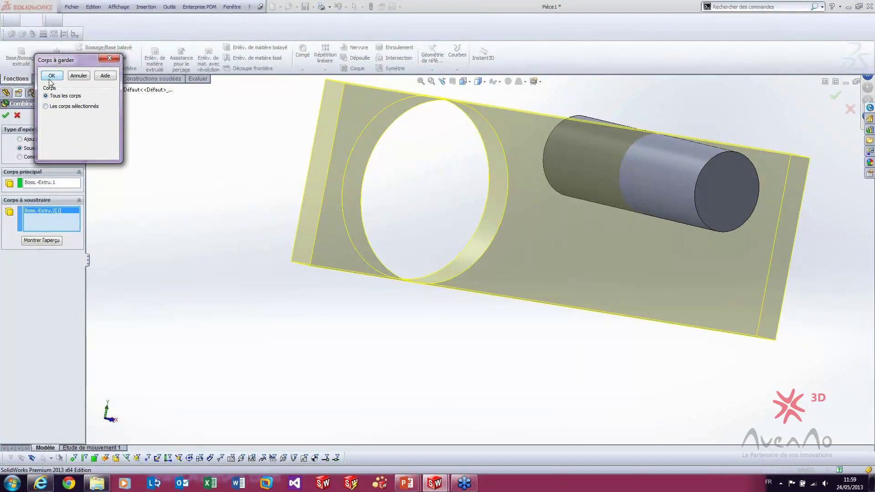
click(51, 75)
Examine the split line where the large hole touches the plate's lower edge, from inside the hole and from below.
middle_drag(244, 185, 355, 237)
scroll(355, 237, down, 10)
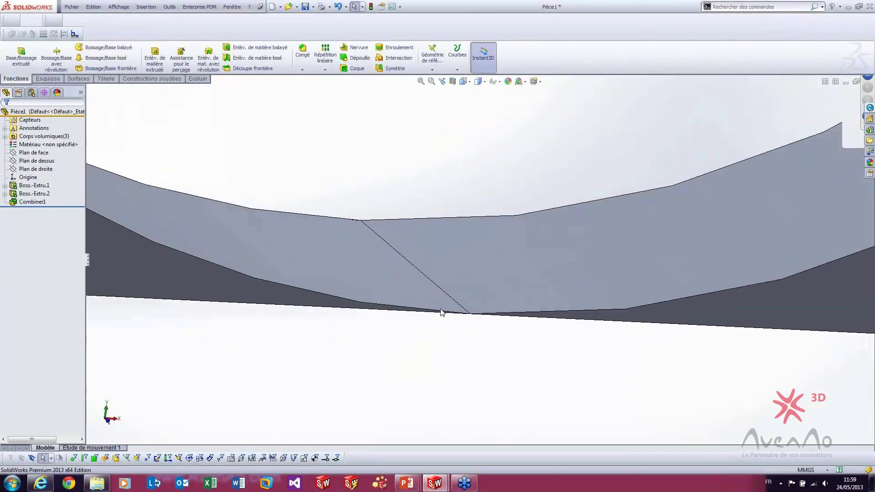
click(457, 287)
click(479, 328)
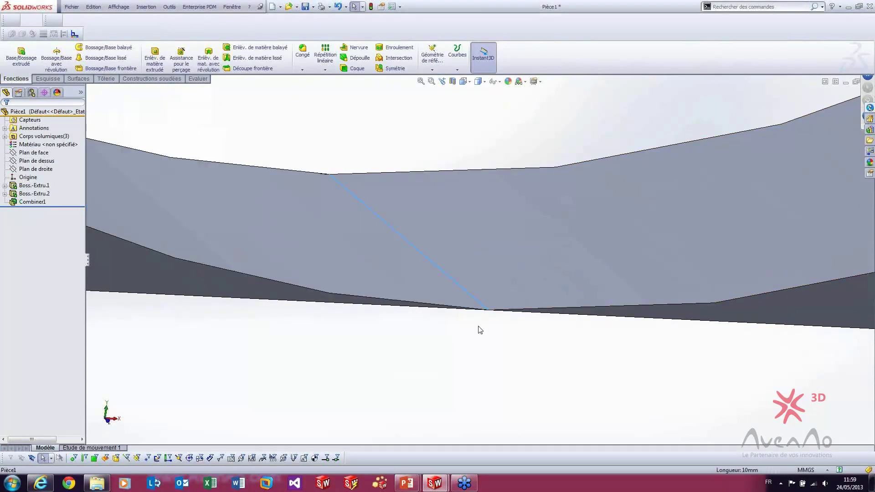
mouse_move(479, 328)
middle_down()
mouse_move(472, 275)
mouse_move(488, 322)
middle_up()
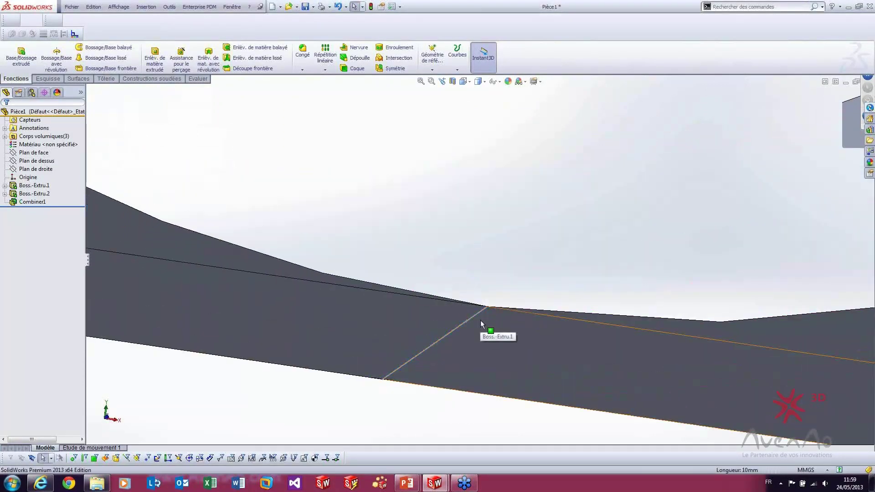
click(561, 374)
middle_drag(492, 276, 446, 373)
scroll(441, 294, up, 1)
click(441, 294)
scroll(439, 288, up, 4)
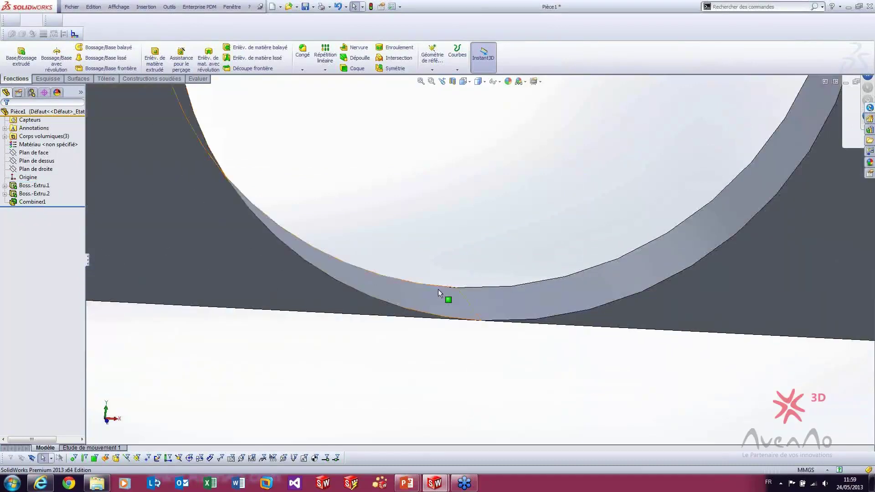
Examine where the small cylinder touches the plate's upper face and select the adjoining faces of the larger plate piece.
scroll(410, 218, up, 6)
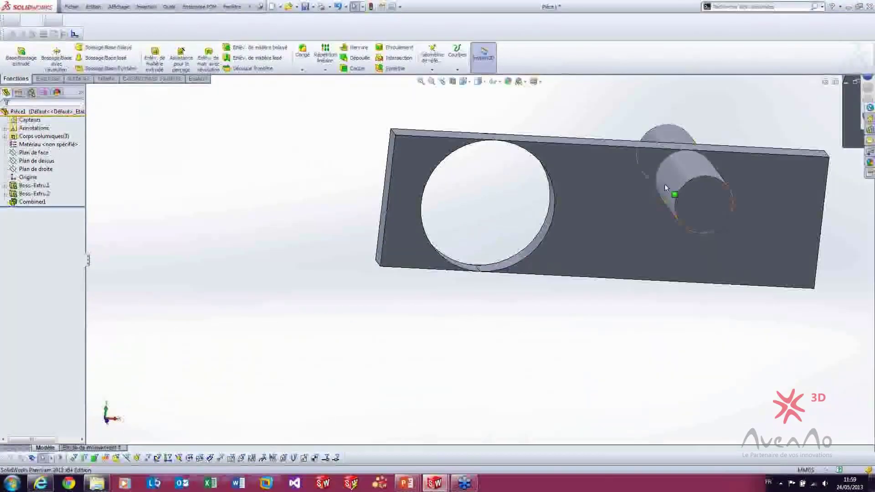
scroll(665, 184, down, 2)
middle_drag(715, 175, 723, 190)
scroll(660, 197, down, 2)
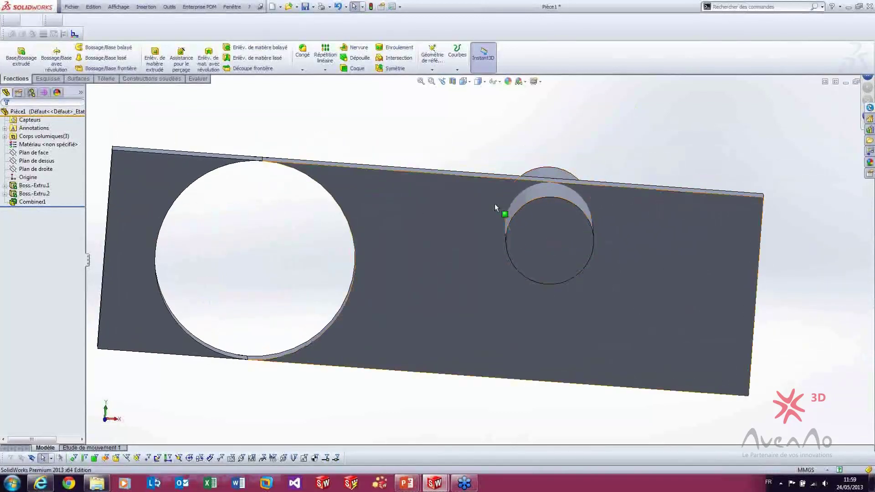
click(552, 184)
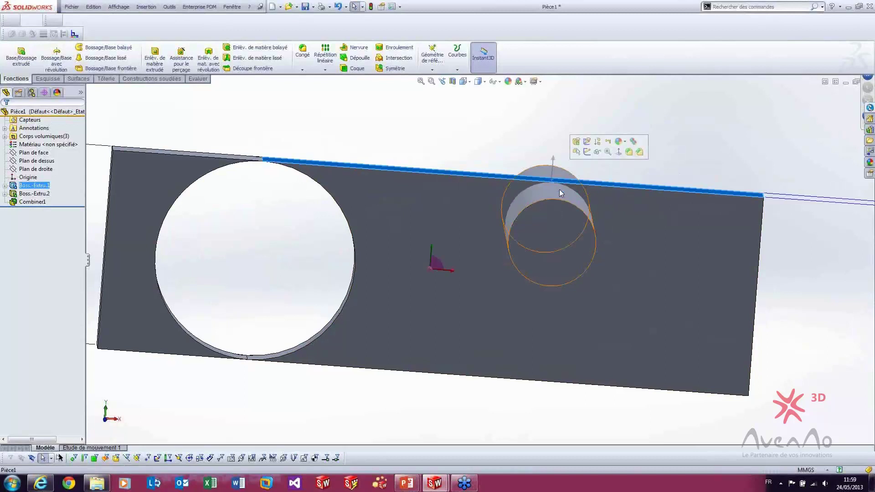
click(477, 332)
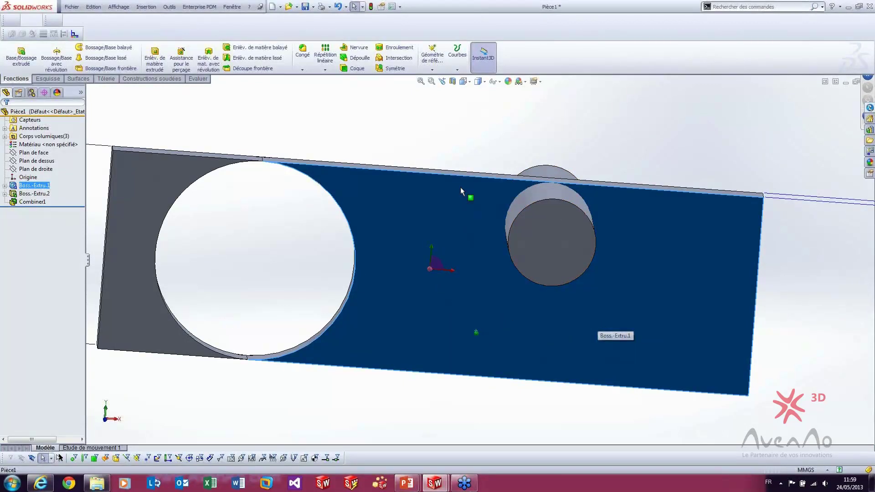
click(476, 149)
Try to subtract the small cylinder from the larger plate piece with another Combine operation.
right_click(283, 111)
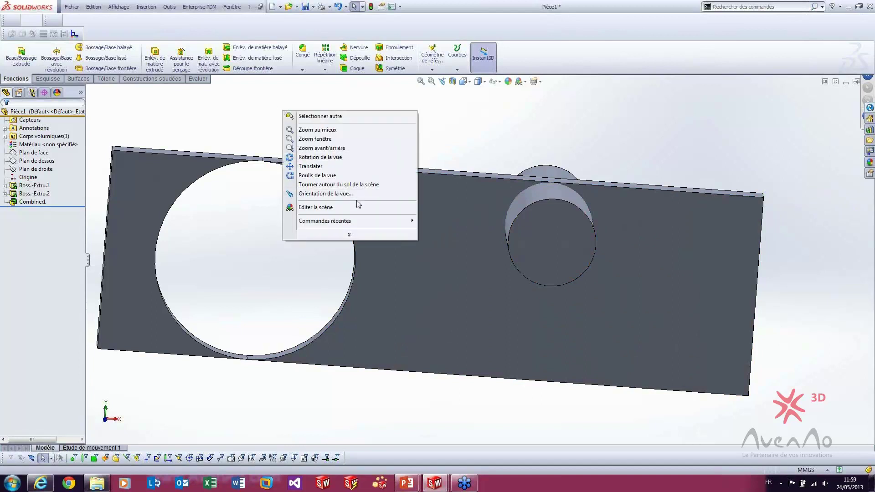
mouse_move(356, 221)
click(440, 221)
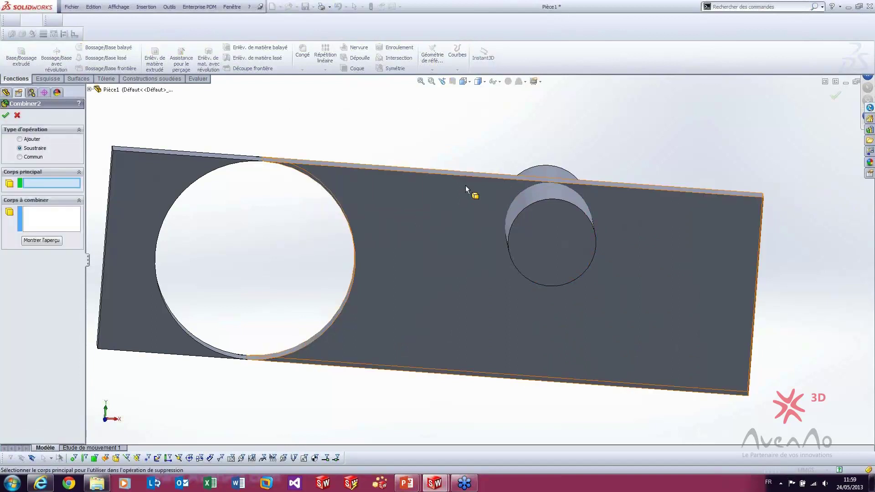
click(477, 231)
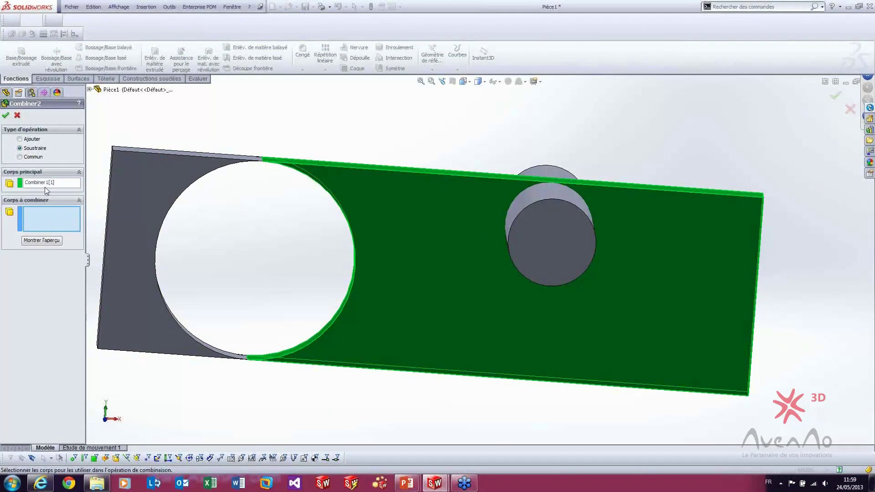
click(504, 233)
middle_drag(389, 209, 511, 246)
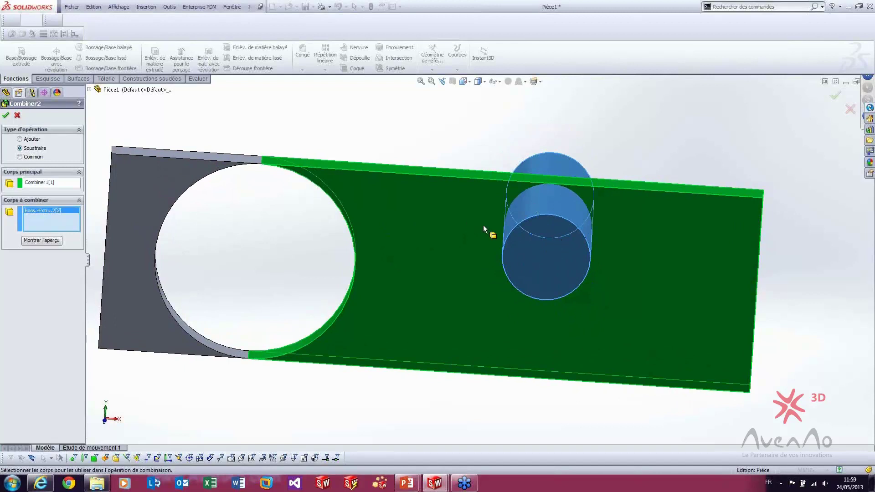
click(5, 115)
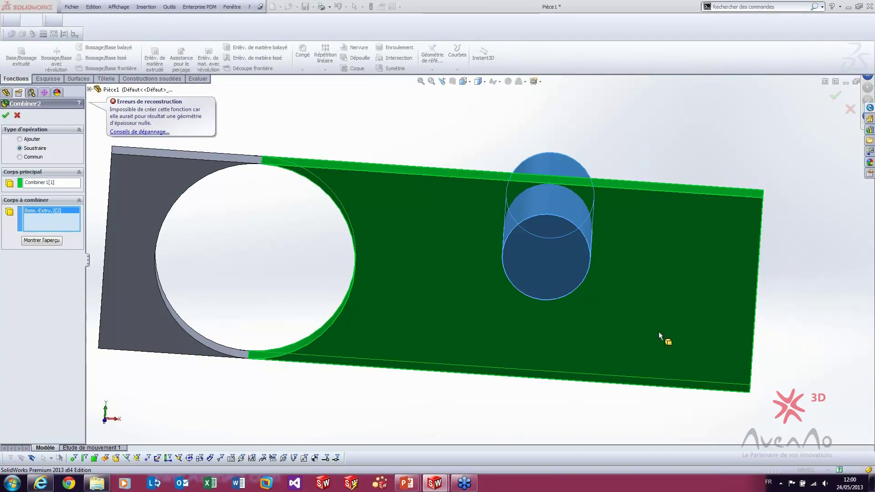
scroll(534, 173, down, 3)
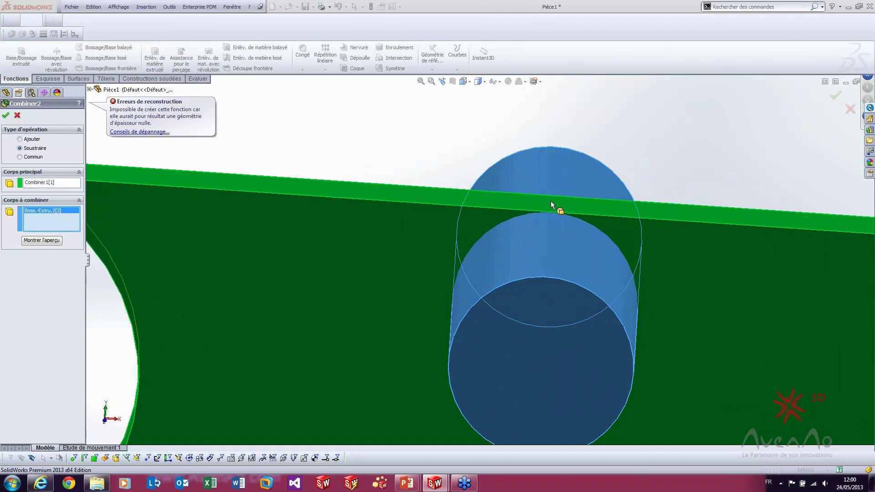
scroll(559, 206, up, 3)
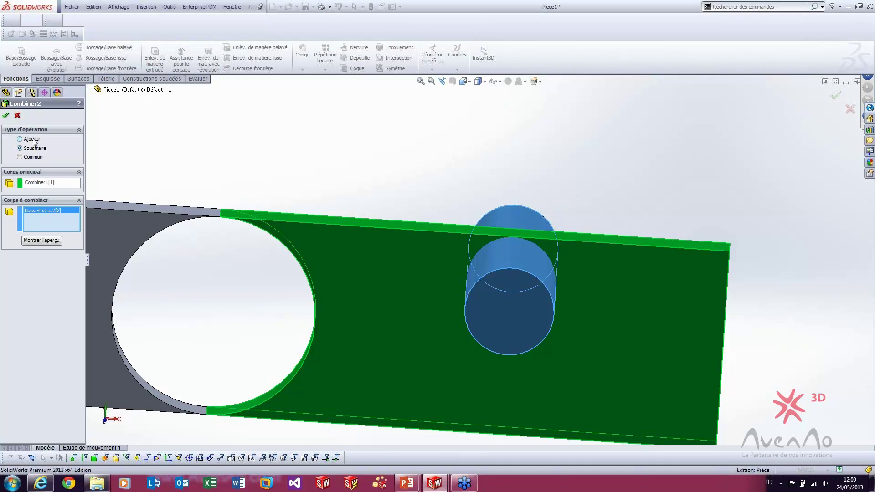
click(17, 115)
Sketch a circle above the plate on its front face and make it tangent to the plate's upper edge.
right_click(377, 245)
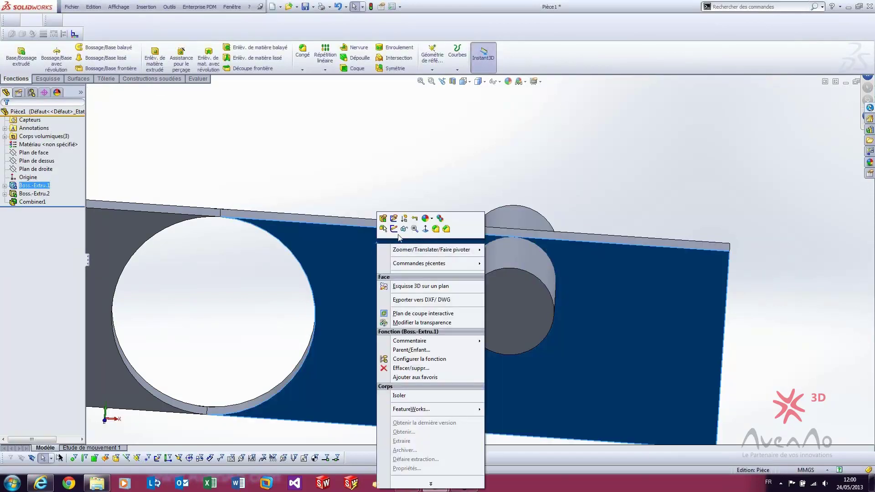
click(394, 229)
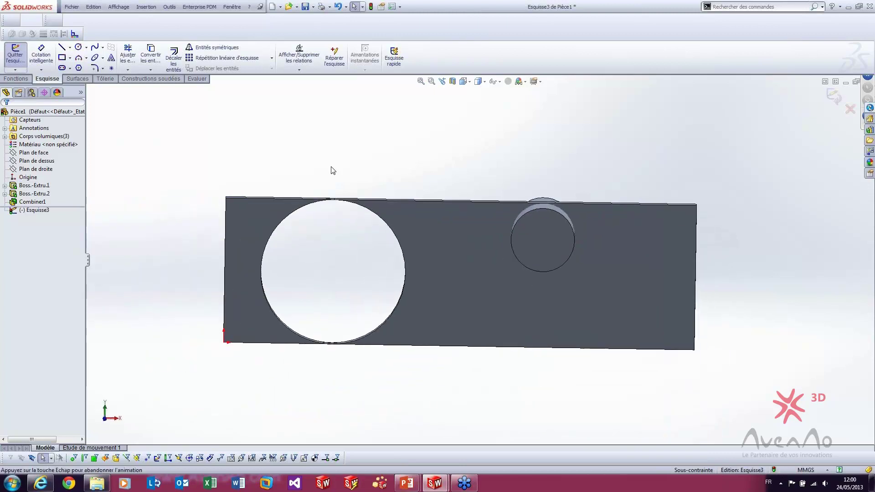
click(78, 47)
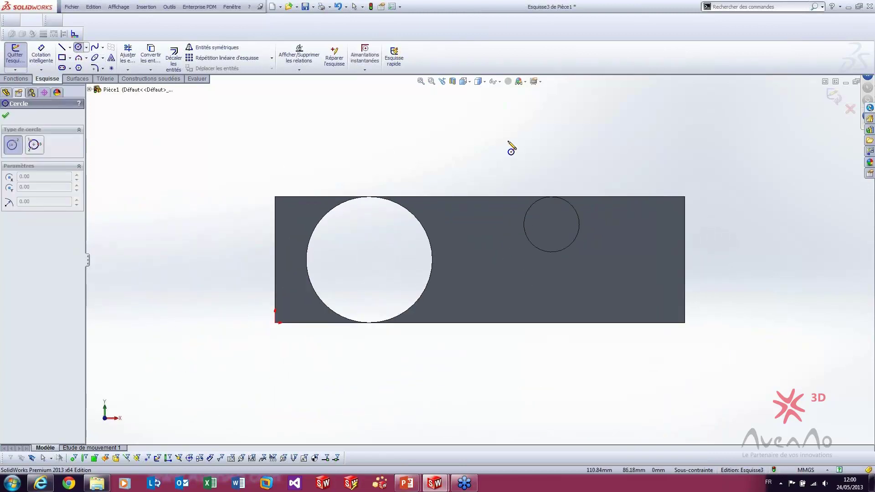
drag(503, 135, 504, 168)
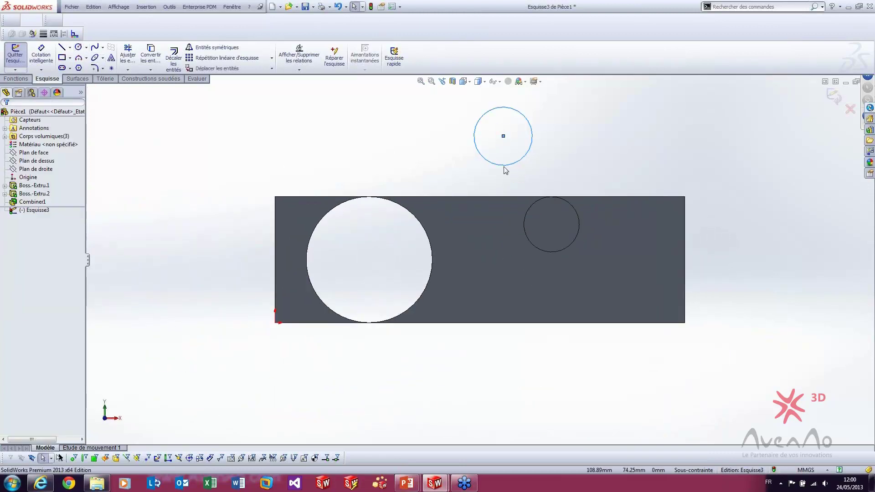
ctrl+click(499, 198)
click(9, 263)
click(183, 230)
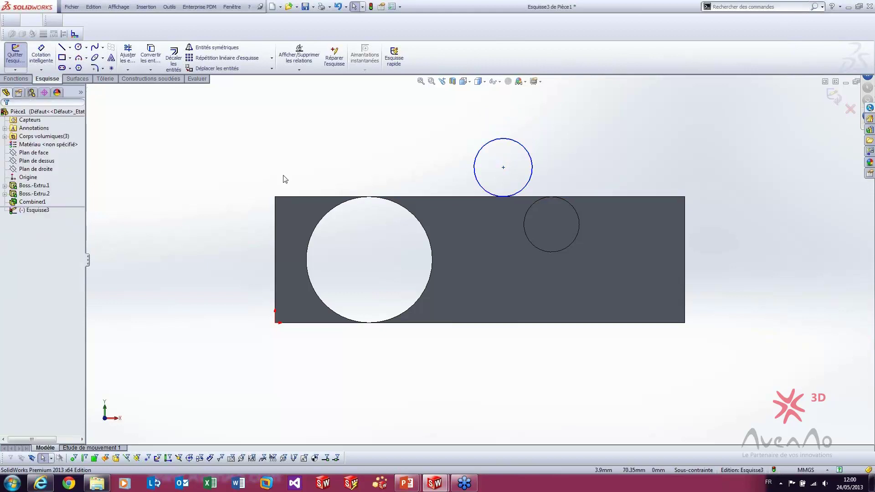
Extrude the new circle 80 mm with the Borgne end condition, merging the result.
click(16, 78)
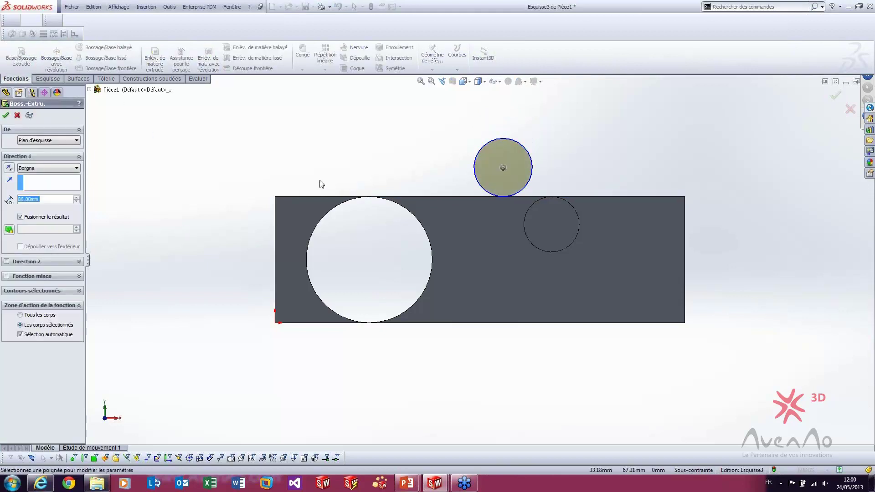
click(4, 116)
middle_drag(346, 167, 304, 216)
right_click(16, 214)
click(20, 200)
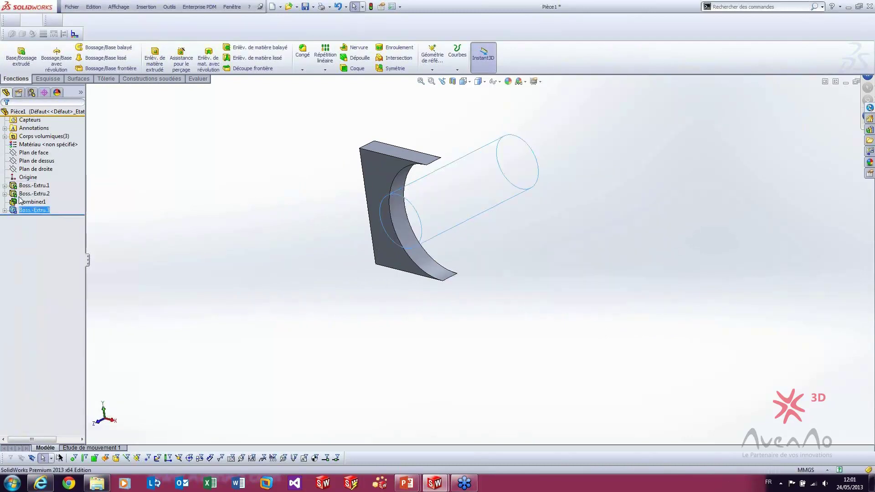
right_click(21, 211)
click(30, 192)
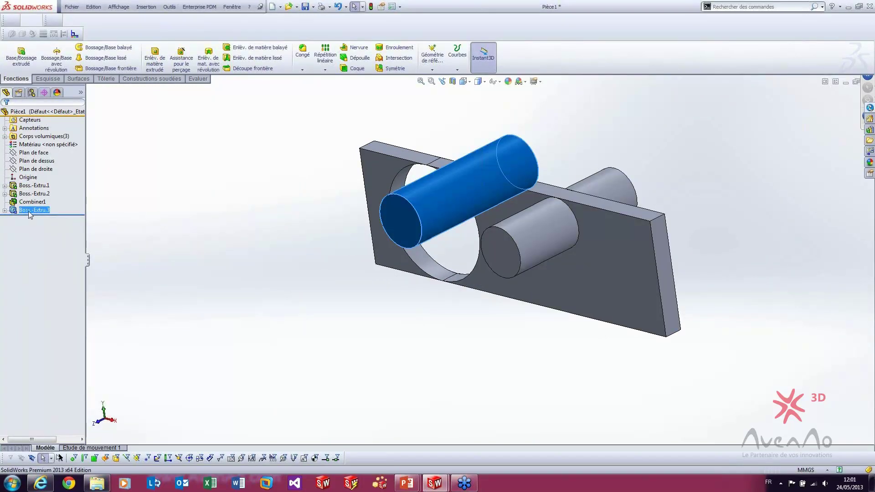
Change the upper cylinder's extrusion to the Plan milieu end condition at 80 mm, without merging the result.
right_click(30, 211)
click(35, 187)
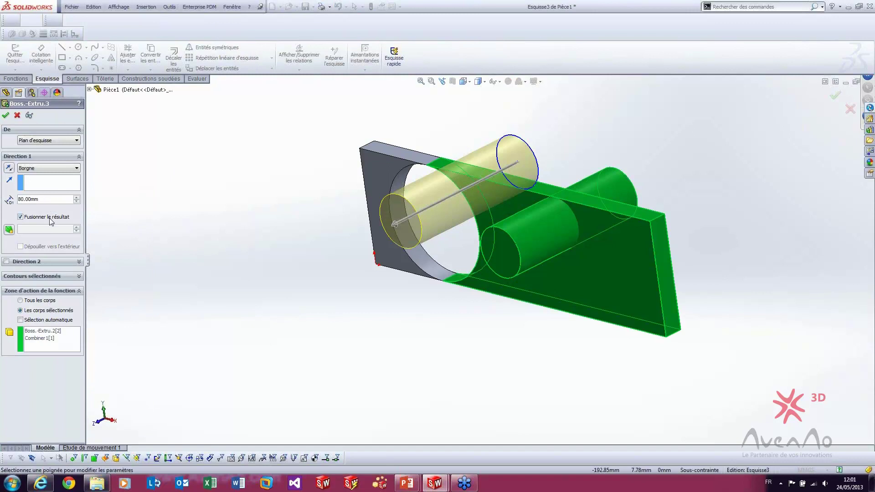
click(46, 168)
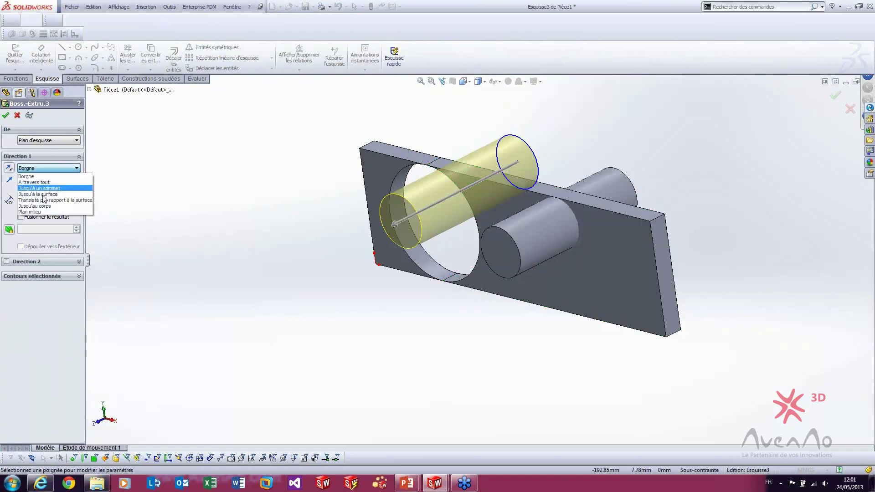
click(32, 213)
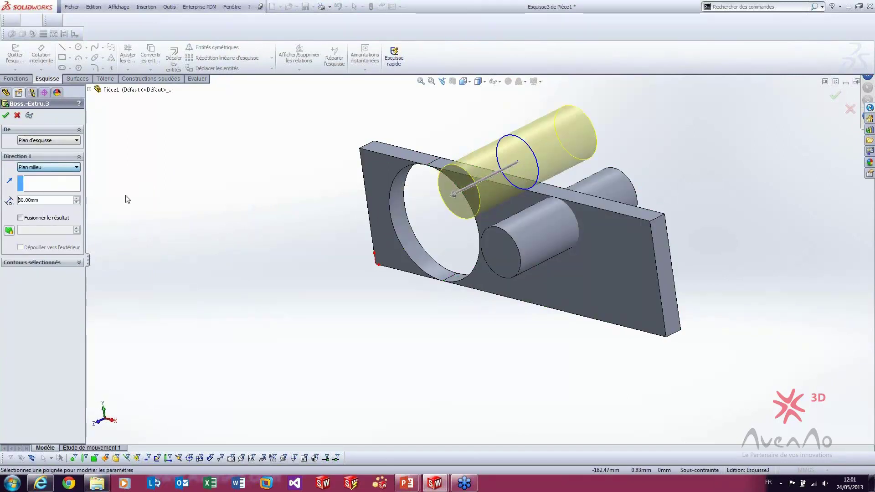
click(8, 117)
middle_drag(224, 195, 385, 136)
scroll(528, 213, down, 2)
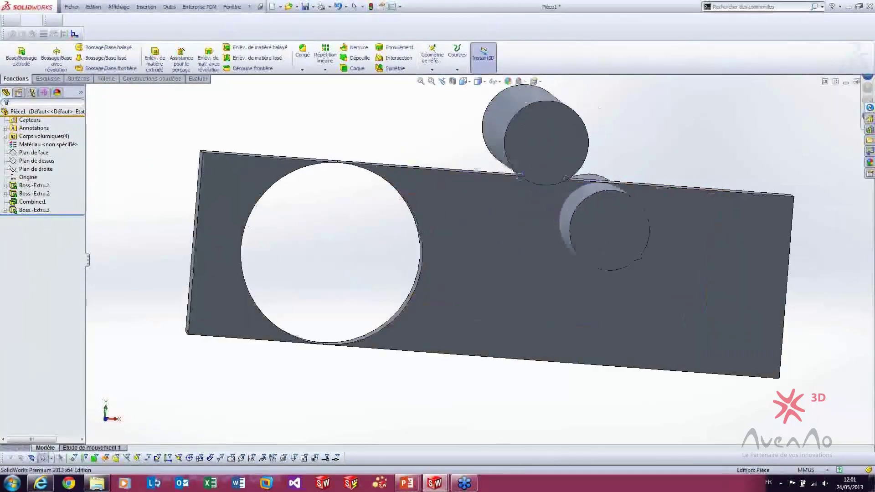
middle_drag(477, 196, 498, 190)
Reopen the upper cylinder's sketch and check the circle's tangent relation to the plate edge.
click(4, 210)
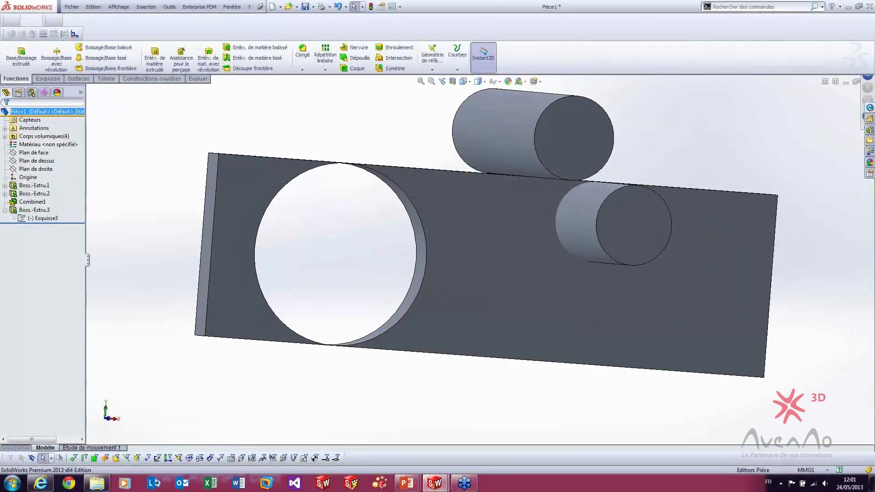
click(32, 218)
right_click(29, 220)
click(34, 195)
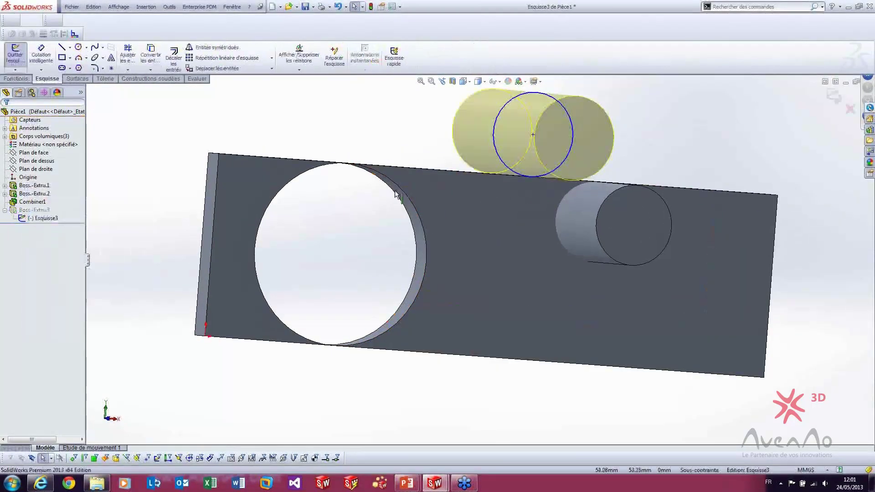
click(504, 166)
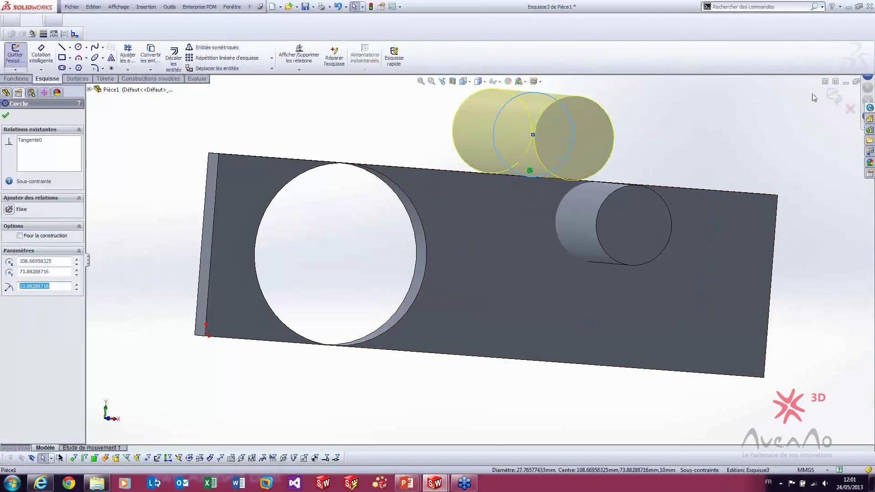
click(834, 96)
Try to join the upper cylinder to the larger plate piece with an Ajouter Combine operation.
middle_drag(745, 137, 711, 131)
scroll(596, 189, down, 5)
middle_drag(501, 196, 433, 212)
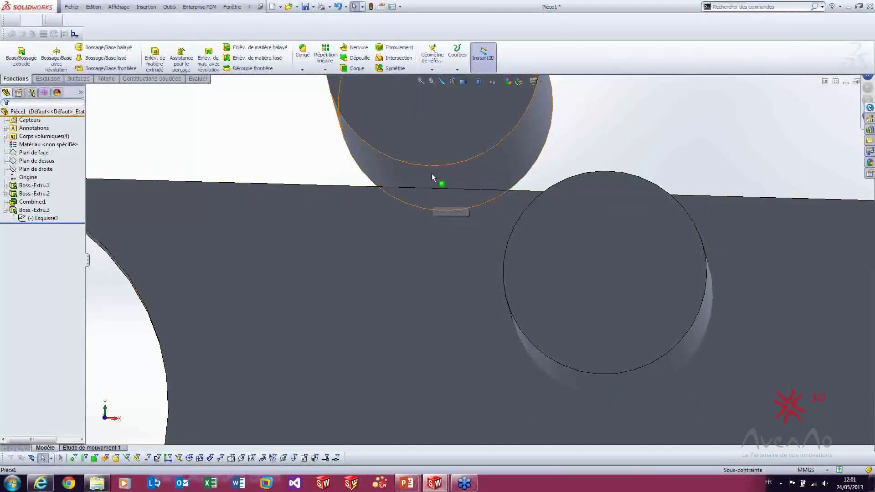
right_click(258, 132)
mouse_move(273, 232)
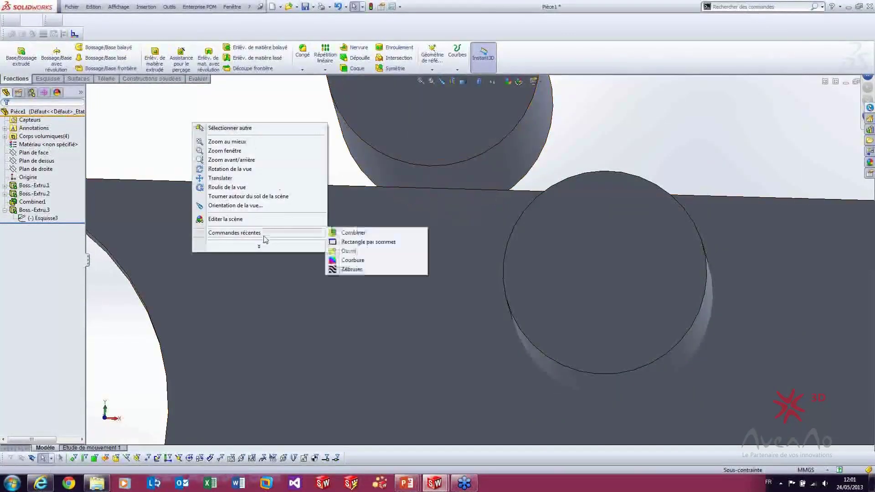
click(346, 233)
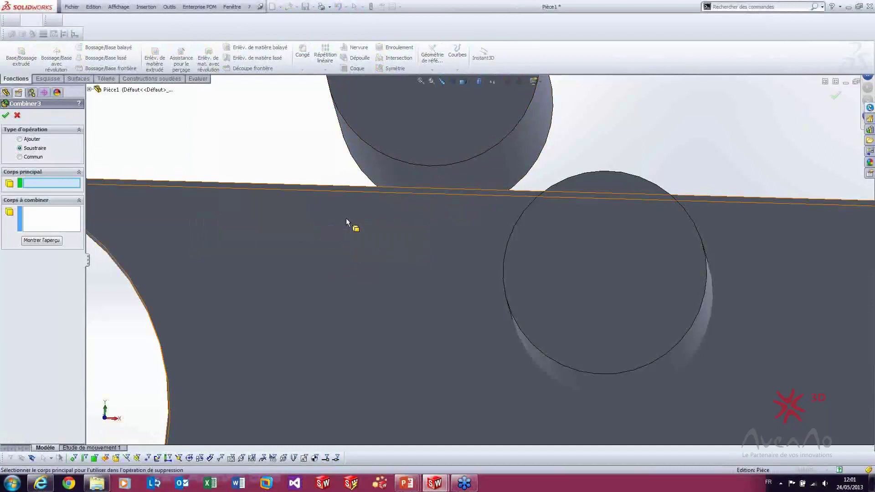
click(39, 139)
click(203, 226)
click(398, 142)
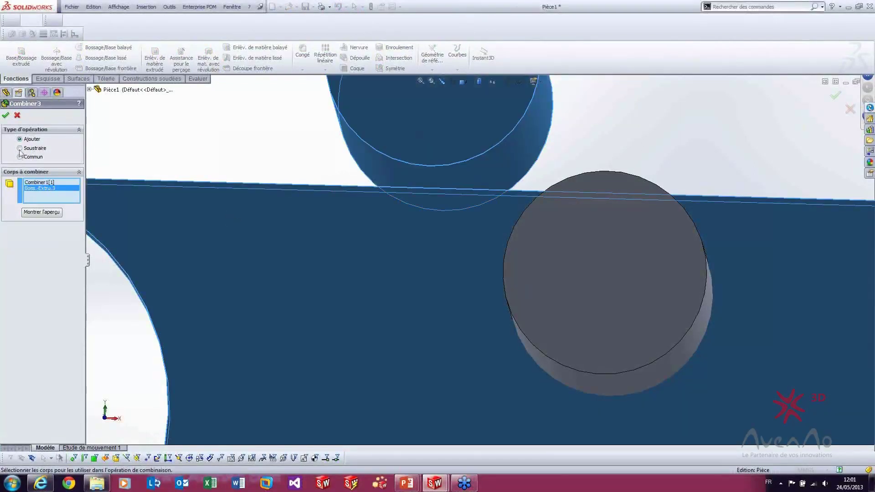
click(6, 115)
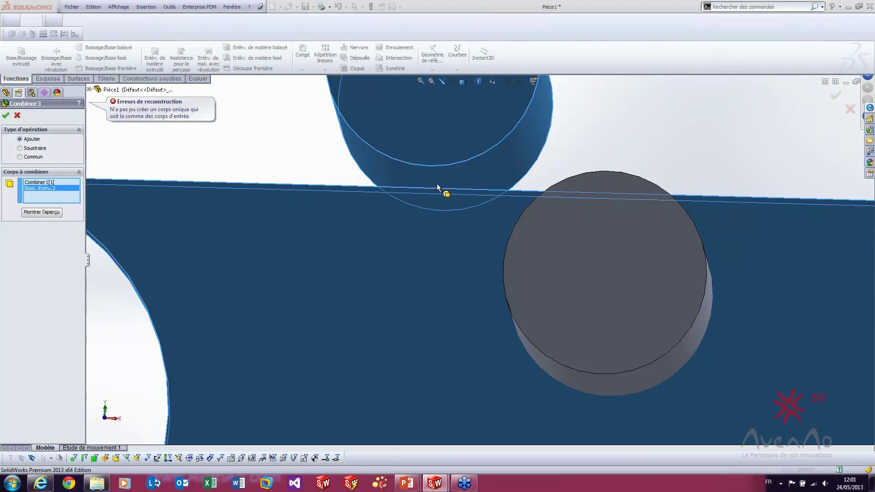
click(18, 116)
Close the plate part and inspect the two crossing cylinders in the combiner part.
right_click(293, 174)
scroll(260, 145, down, 5)
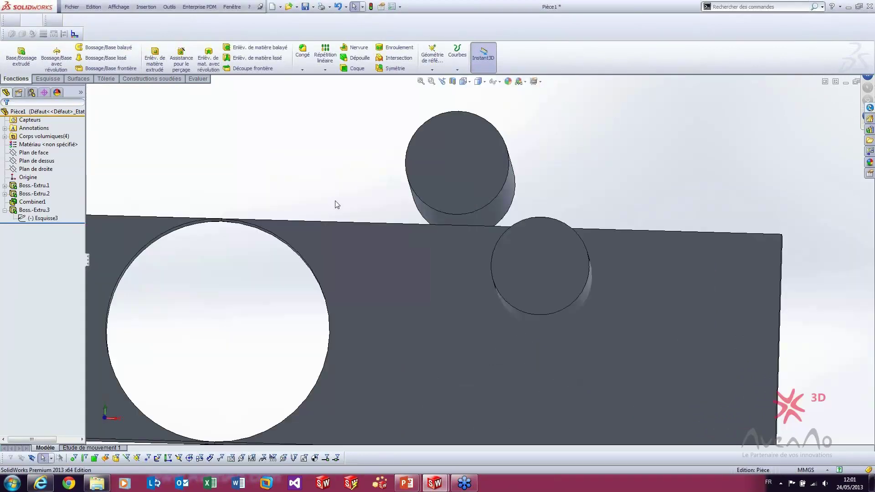
middle_drag(348, 215, 357, 267)
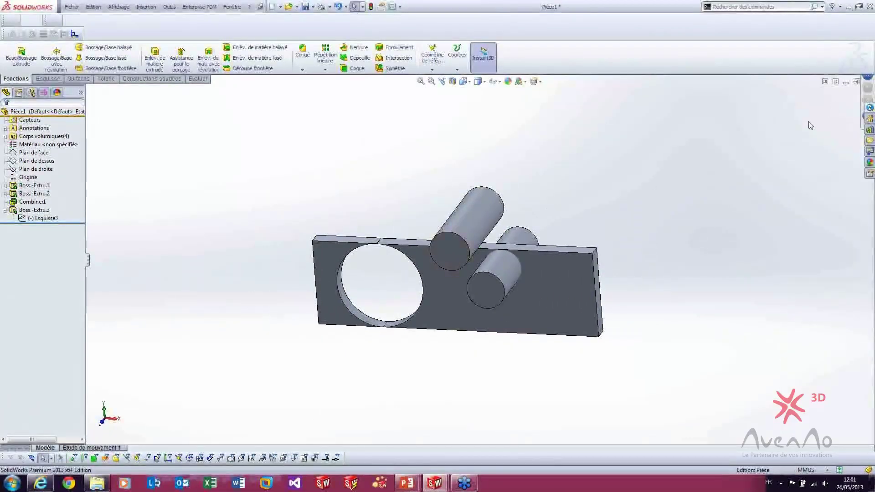
key(ctrl+w)
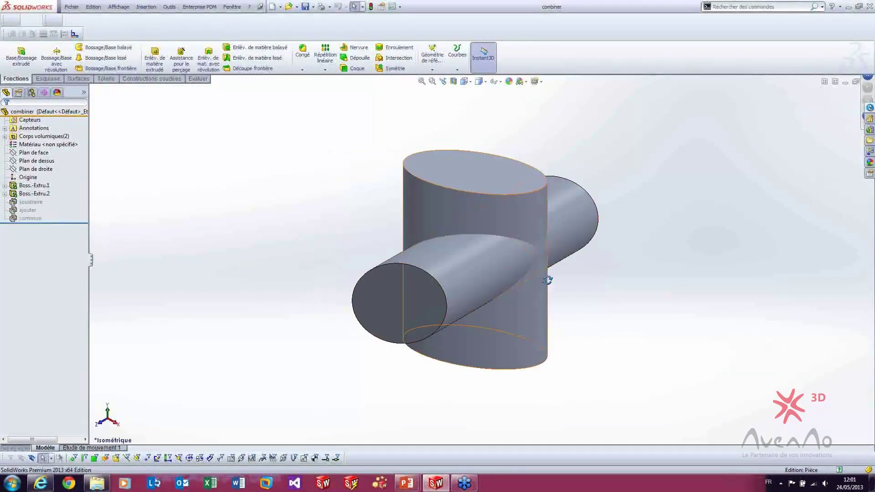
middle_drag(548, 281, 540, 276)
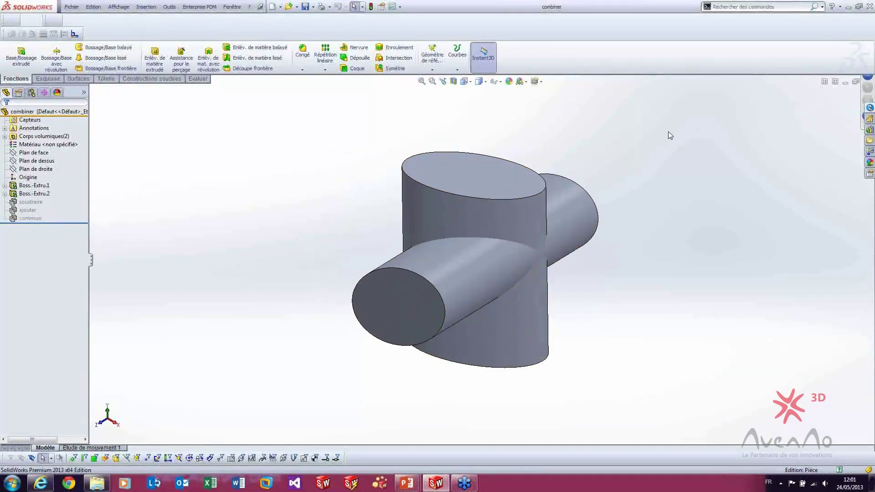
middle_drag(669, 135, 676, 140)
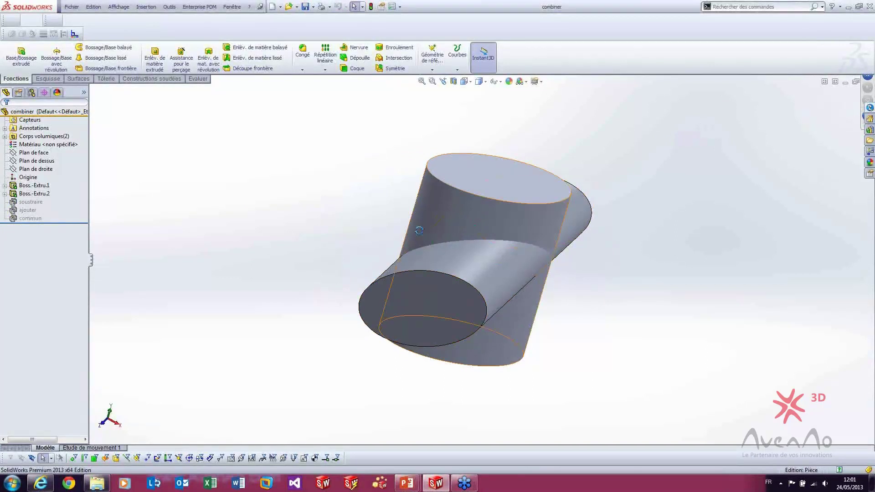
middle_drag(419, 230, 416, 236)
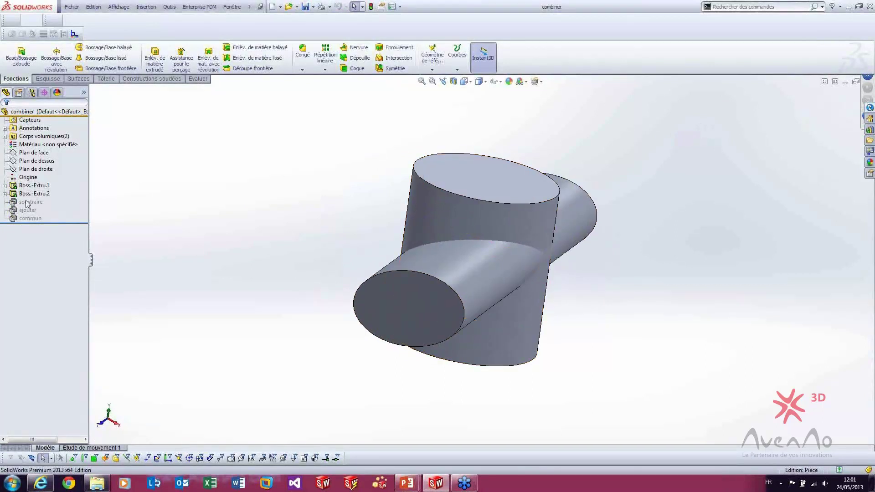
Activate the ajouter configuration and inspect the joined cylinders and the contents of the solid bodies folder.
click(36, 92)
double_click(41, 129)
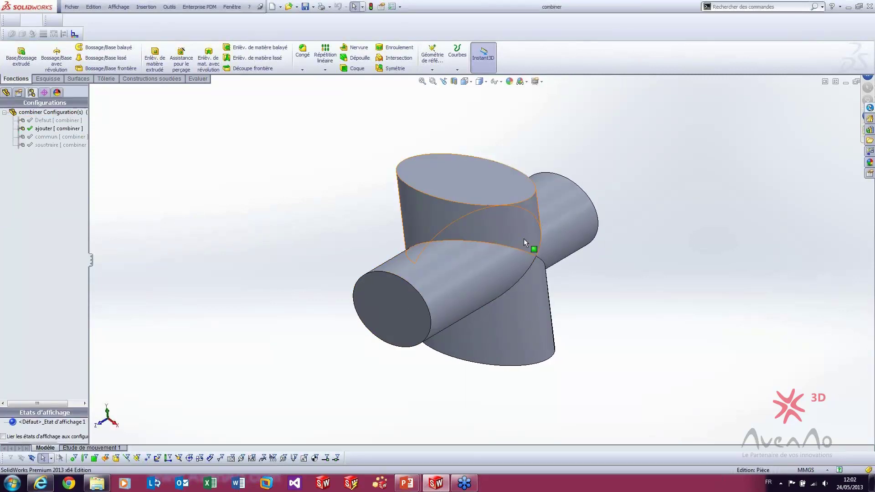
click(525, 253)
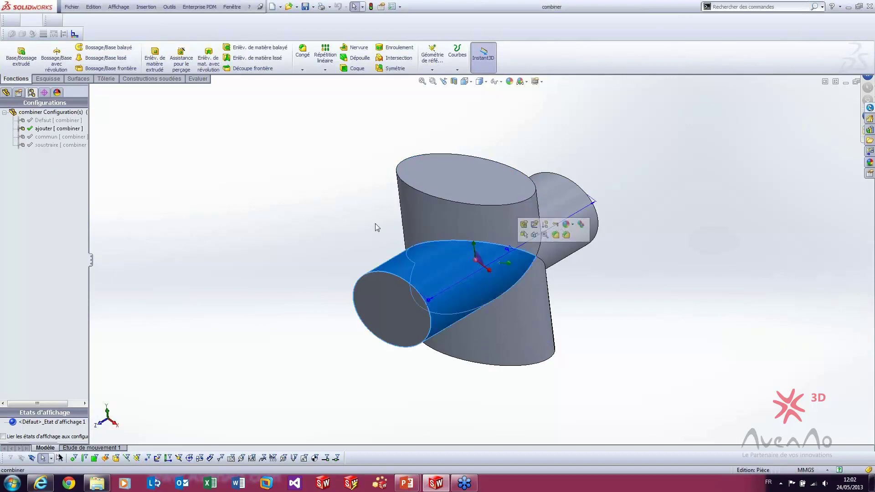
click(5, 93)
click(10, 132)
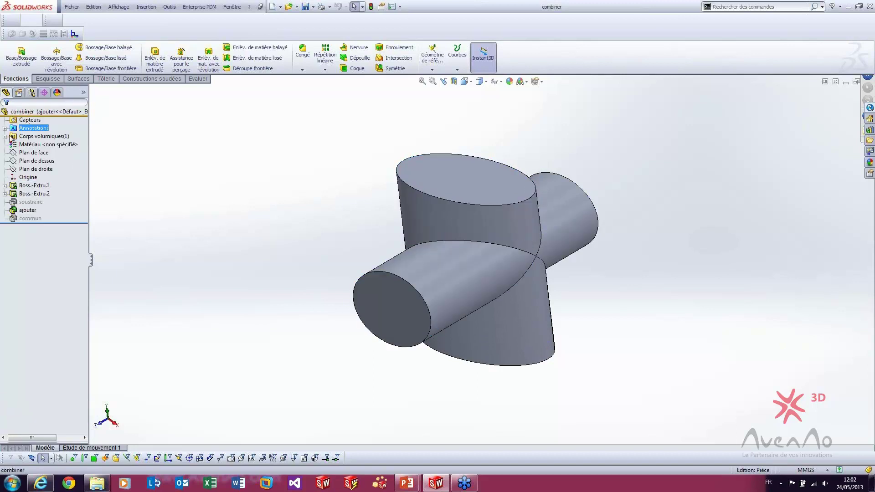
click(6, 137)
click(29, 145)
click(131, 177)
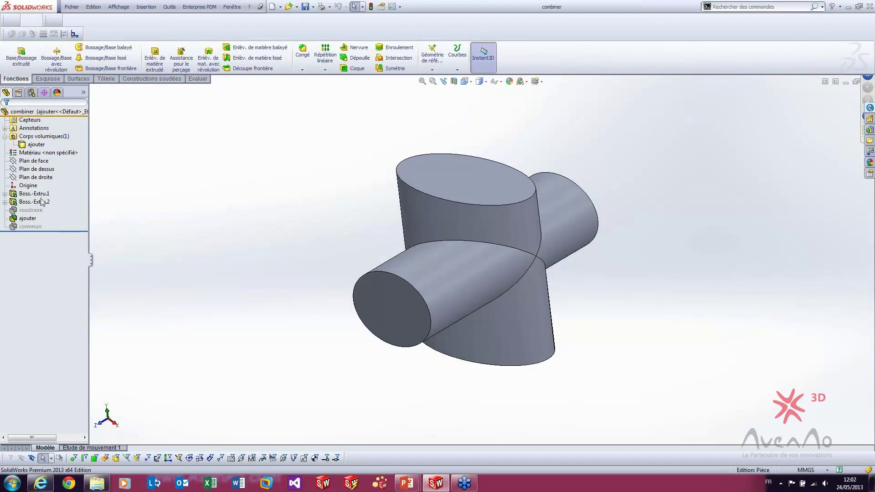
Activate the soustraire configuration and inspect the cut faces and the two extrusions that form it.
click(32, 93)
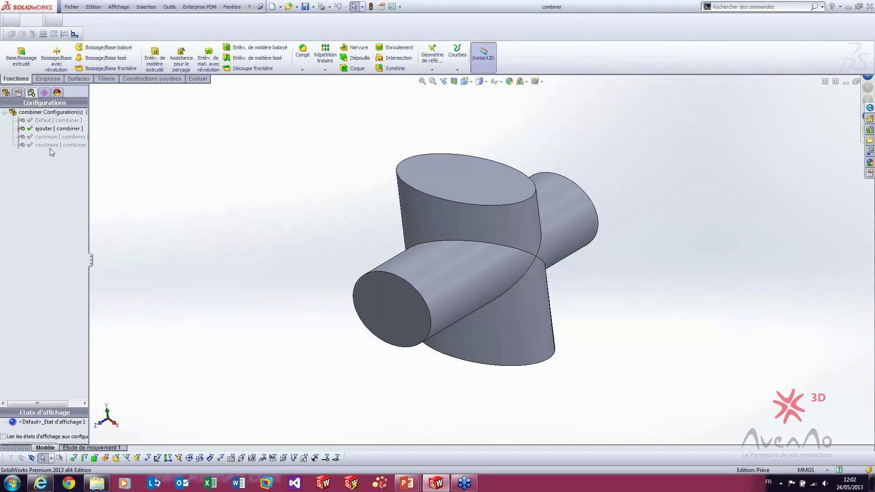
double_click(49, 145)
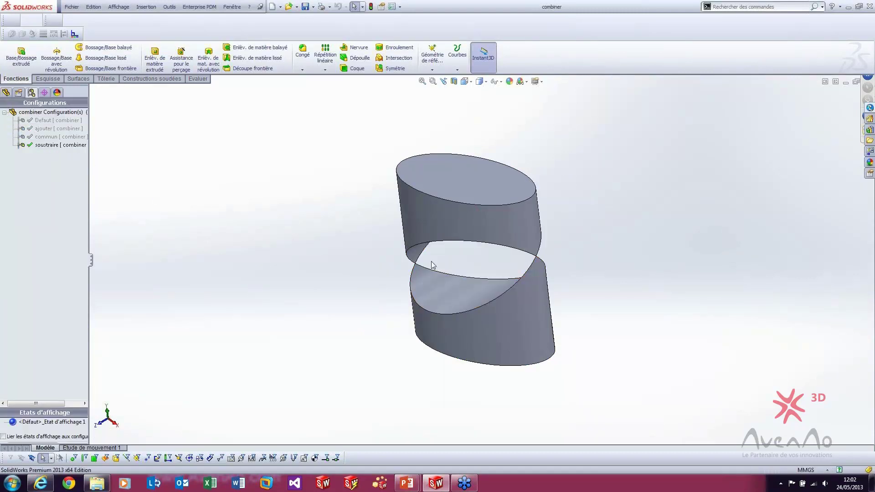
click(472, 228)
click(487, 306)
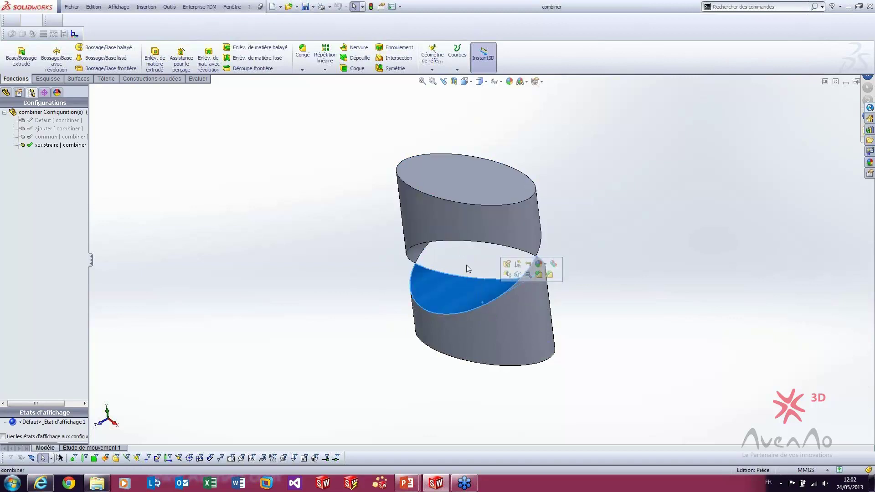
click(2, 93)
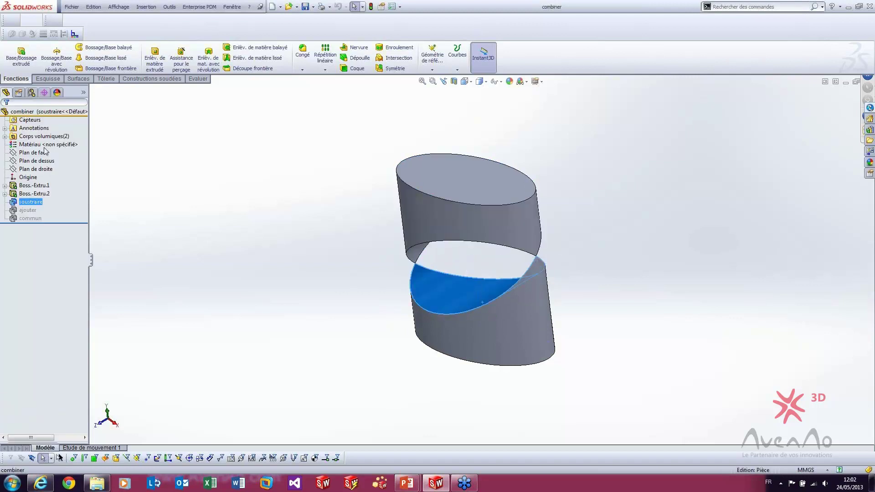
click(39, 193)
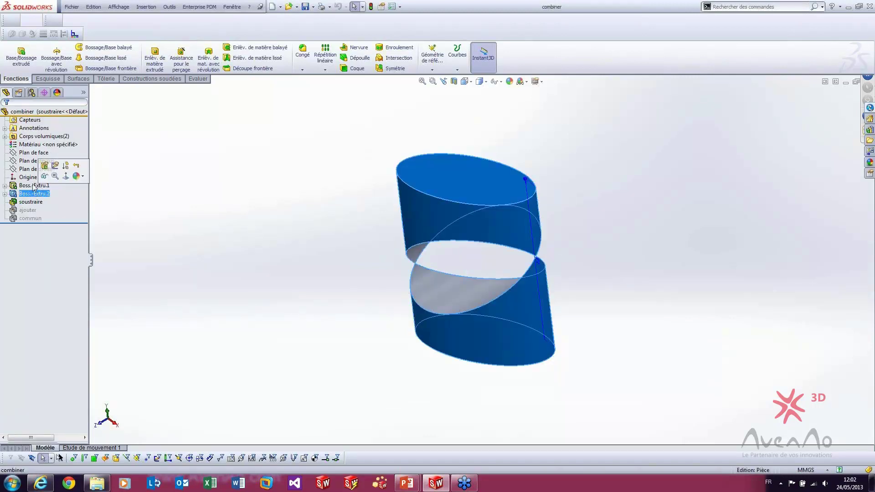
click(34, 185)
middle_drag(248, 215, 247, 237)
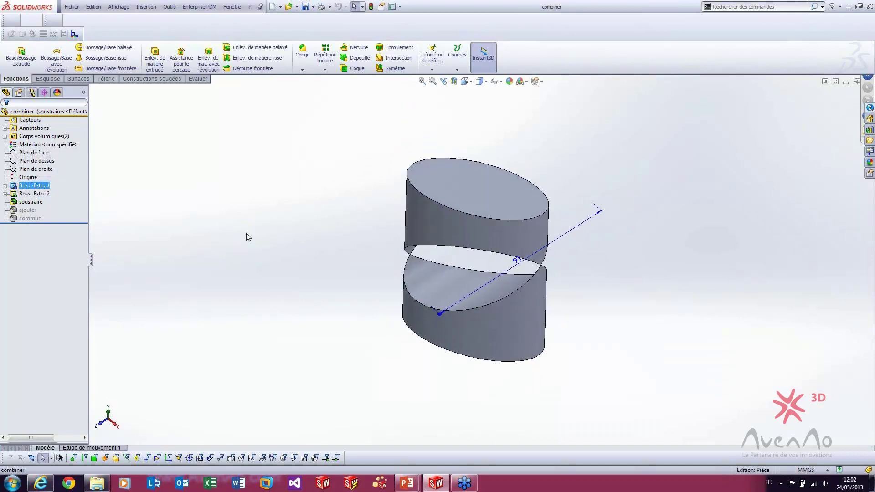
Activate the commun configuration and inspect the shared volume of the two cylinders.
click(31, 92)
click(45, 137)
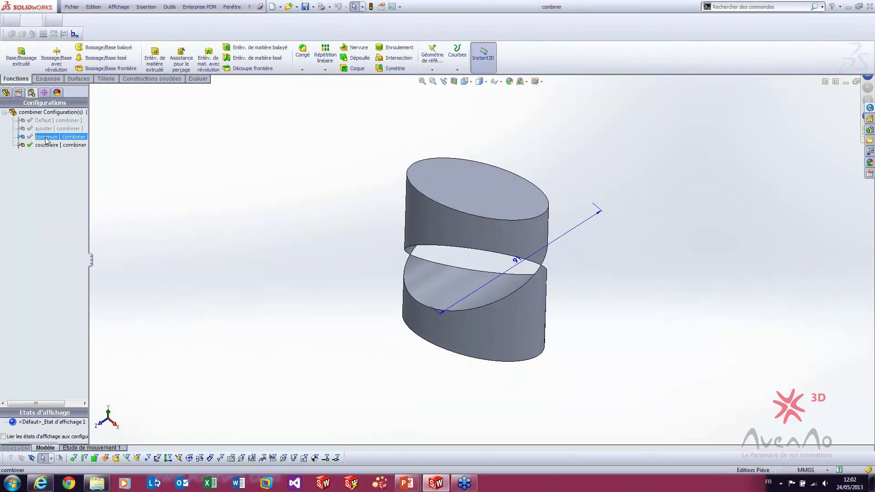
double_click(46, 139)
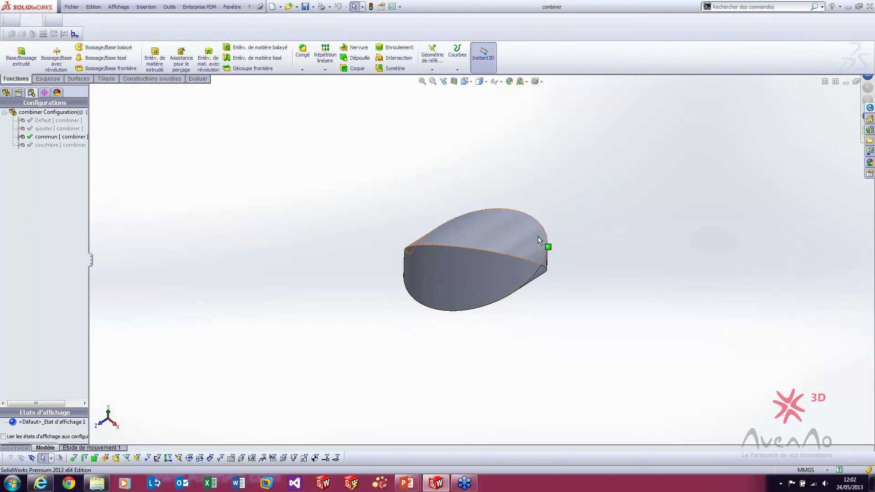
mouse_move(482, 288)
middle_down()
mouse_move(539, 280)
mouse_move(471, 283)
middle_up()
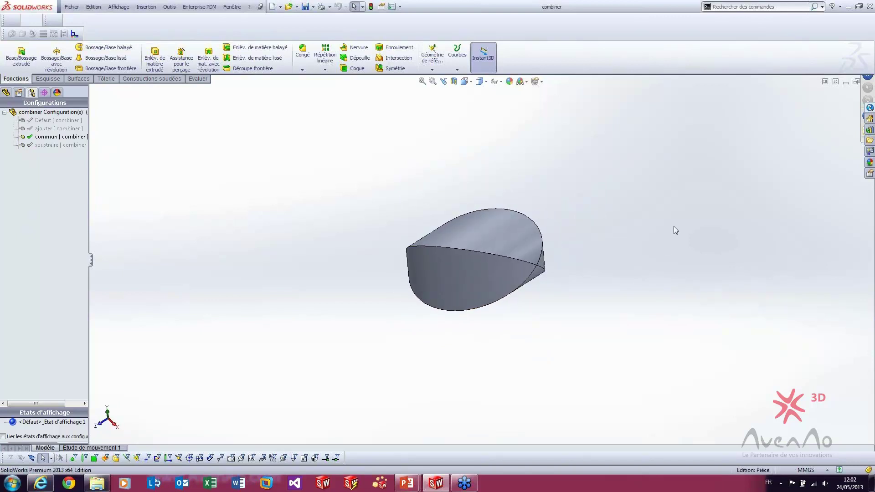
Close the combiner part and switch to the PowerPoint slideshow, advancing it to the Fonction enroulement slide.
key(ctrl+w)
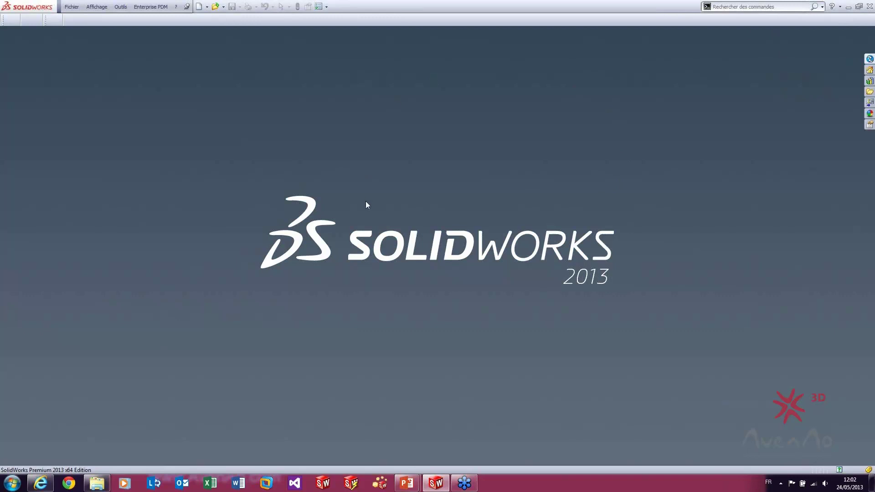
mouse_move(406, 483)
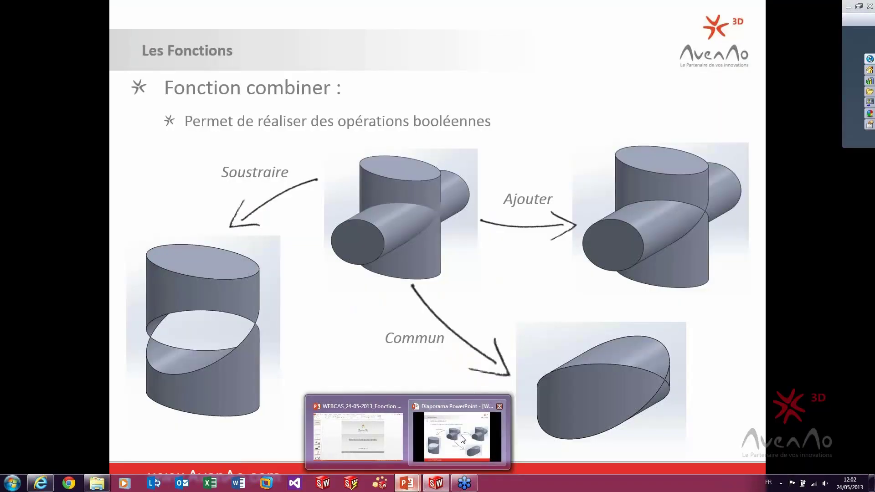
click(463, 437)
key(Right)
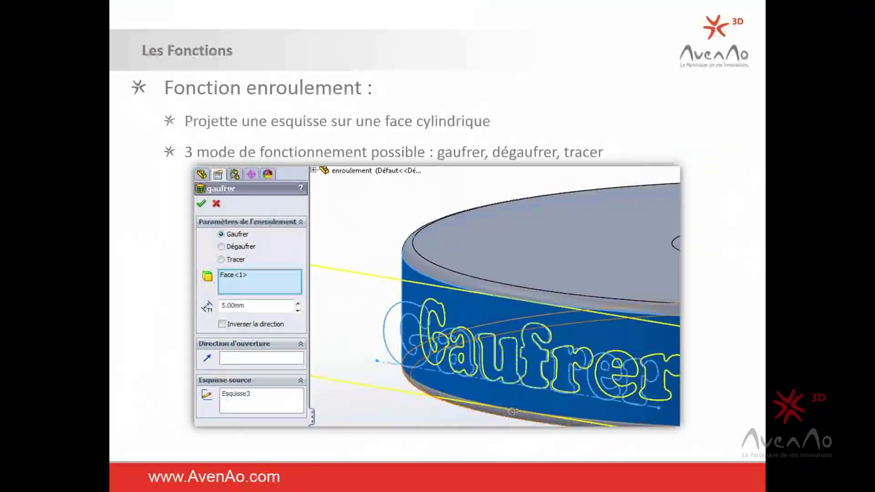
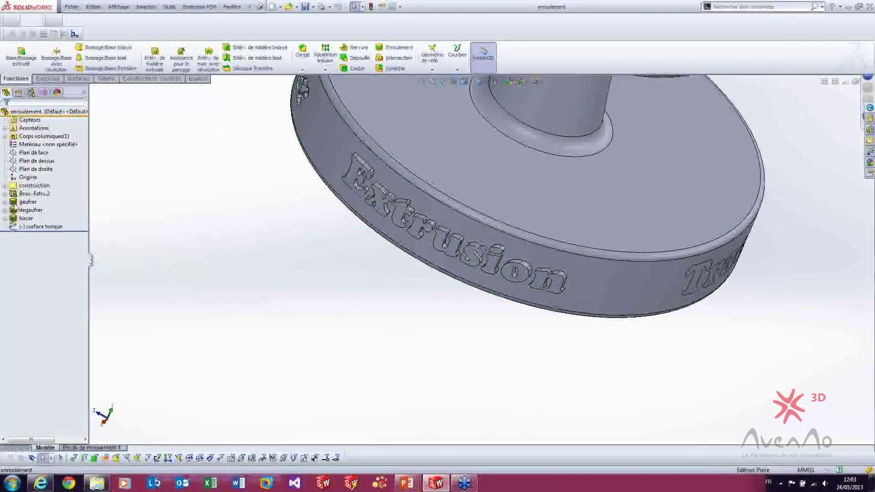
Review the source sketch, start face and depth settings of the Boss.-Extru.2 lettering, and cancel the feature edit.
click(13, 194)
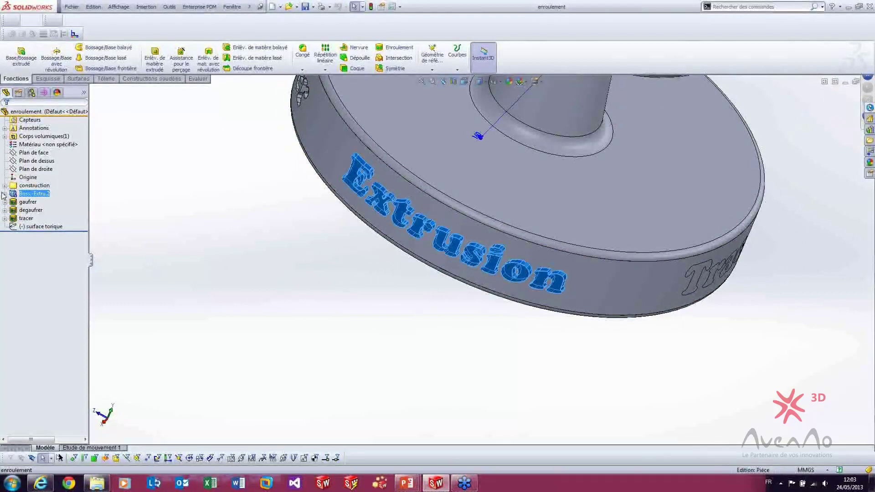
click(4, 193)
click(42, 201)
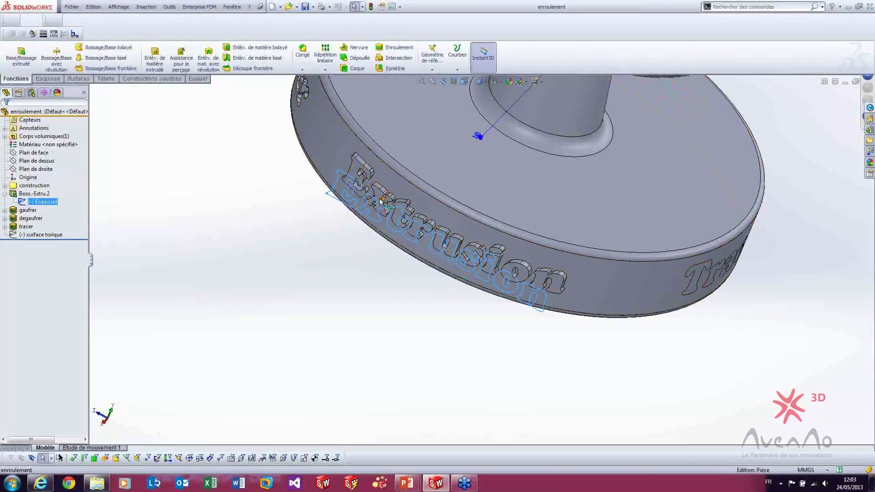
right_click(47, 195)
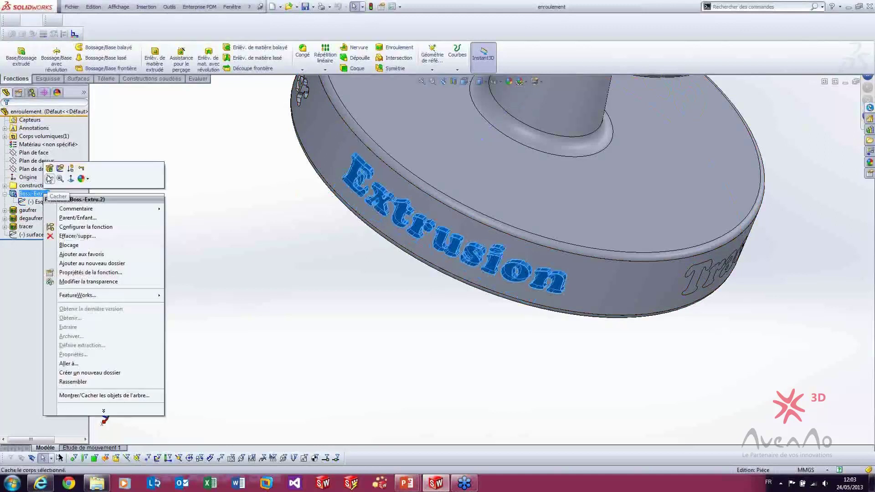
click(49, 170)
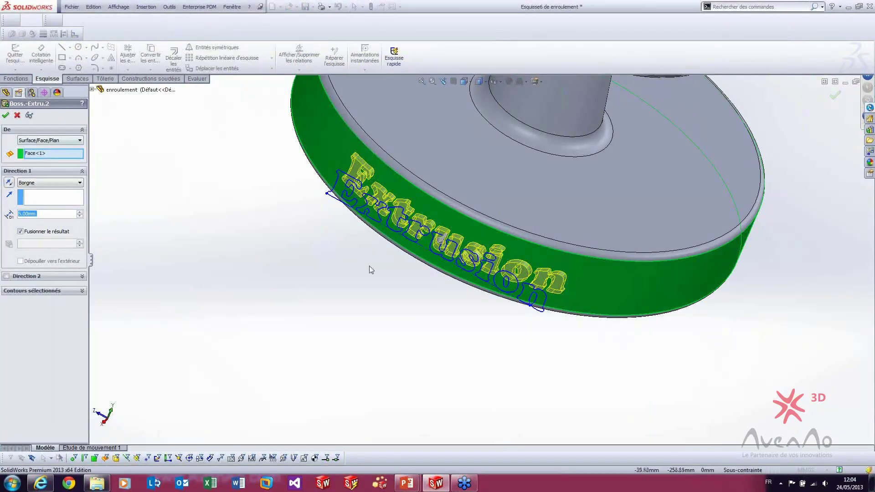
mouse_move(372, 270)
middle_down()
mouse_move(355, 297)
mouse_move(369, 272)
middle_up()
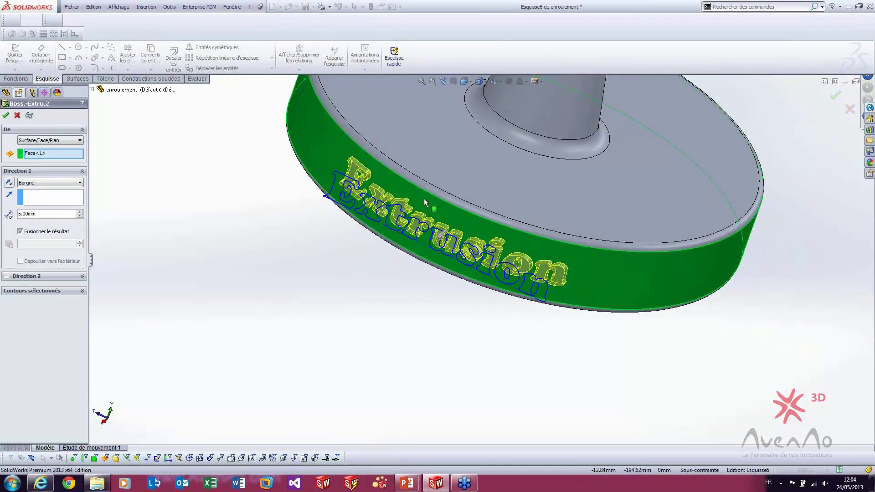
double_click(26, 214)
middle_drag(273, 273, 205, 251)
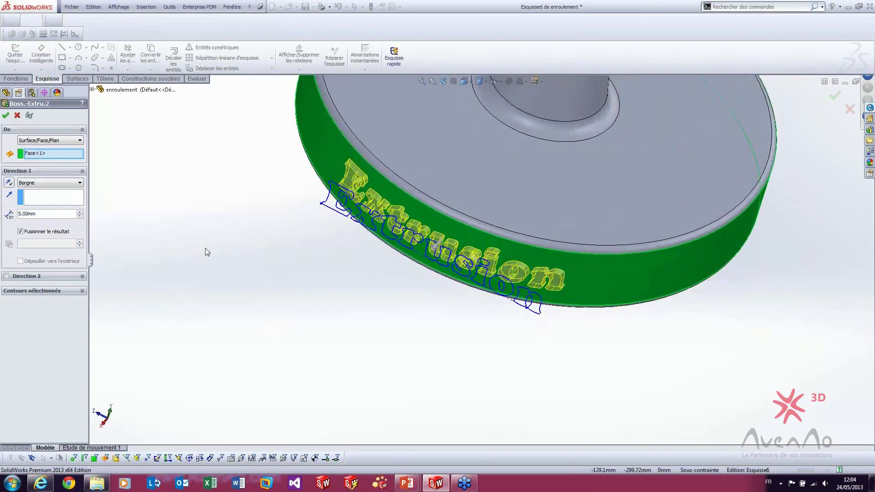
click(17, 116)
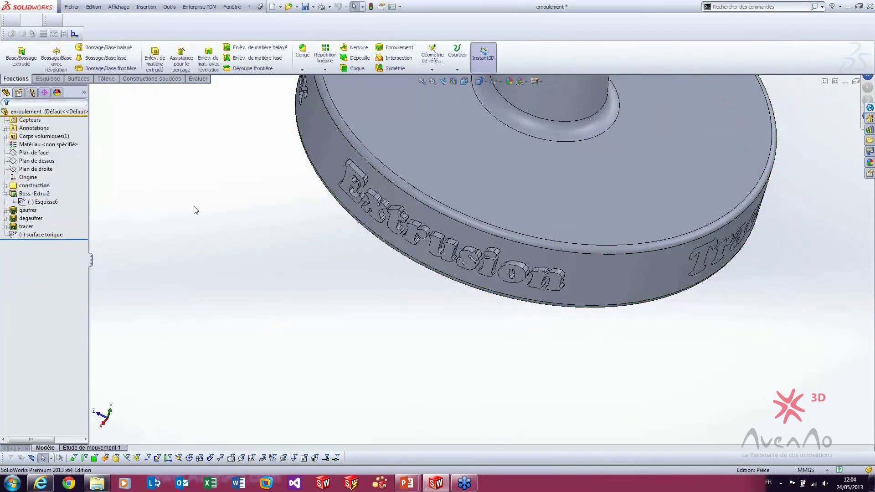
Examine the side faces of the letter E in the Extrusion lettering and the cylindrical rim face around it.
scroll(364, 173, down, 3)
scroll(423, 185, down, 5)
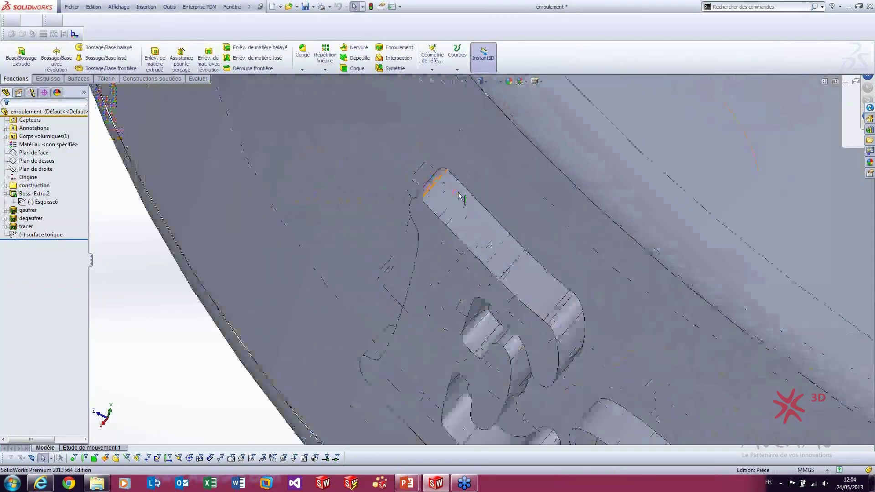
click(433, 184)
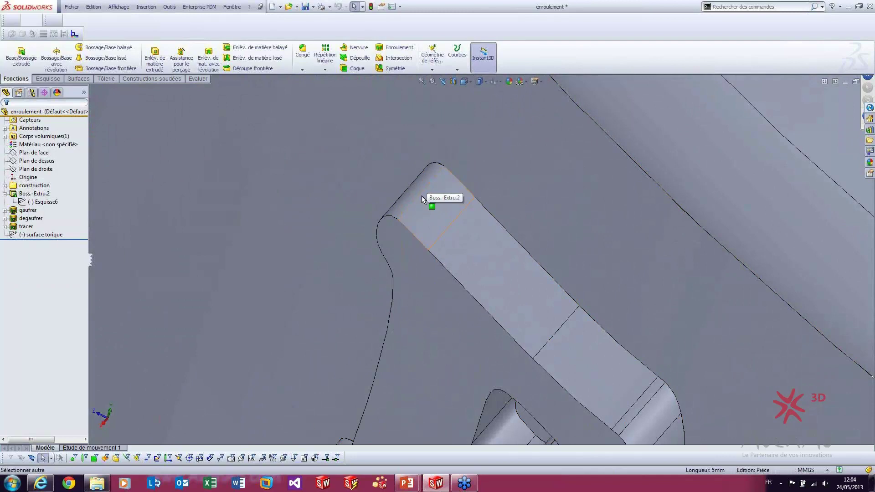
click(507, 165)
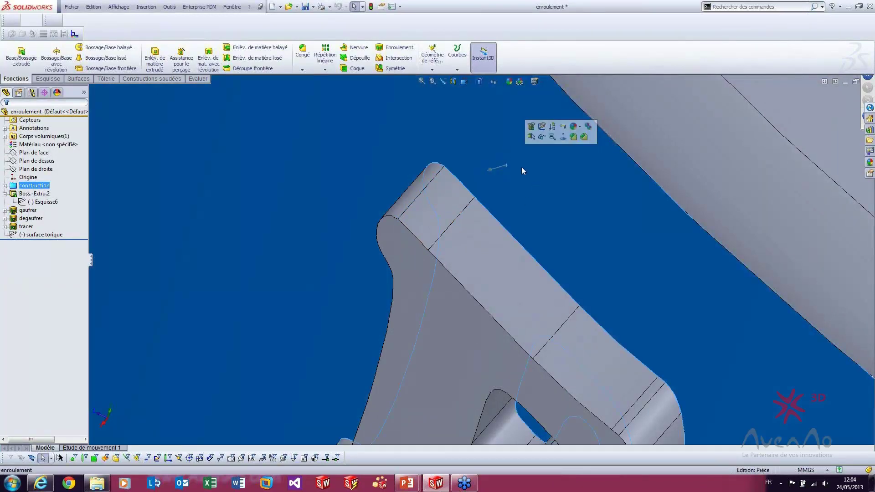
scroll(463, 232, up, 5)
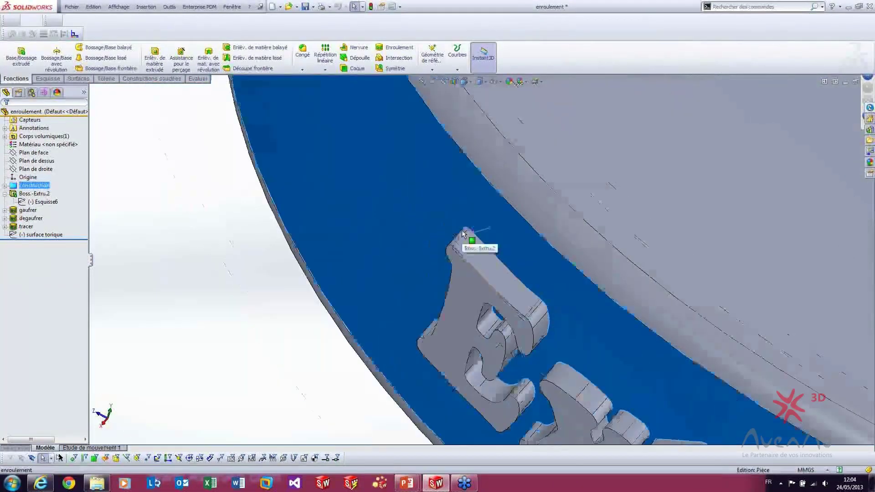
scroll(463, 239, up, 3)
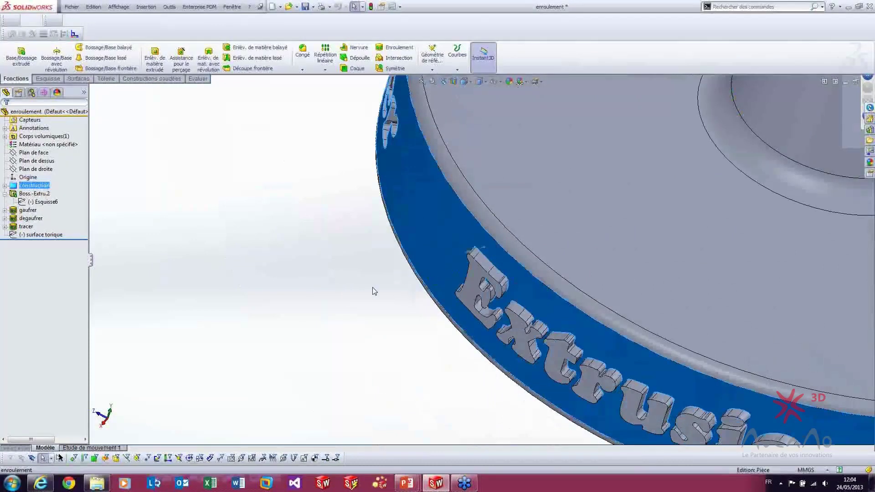
Examine the shape of the Extrusion lettering in the right standard view and obliquely from above.
key(ctrl+1)
key(ctrl+3)
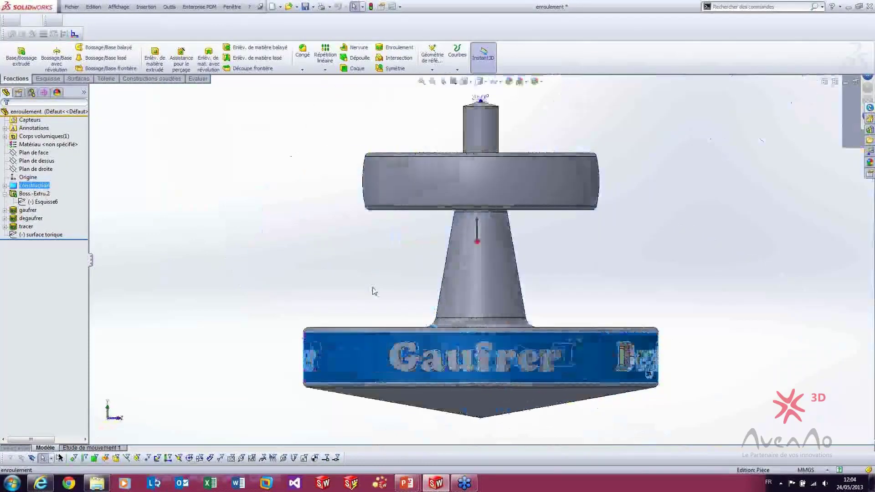
key(ctrl+4)
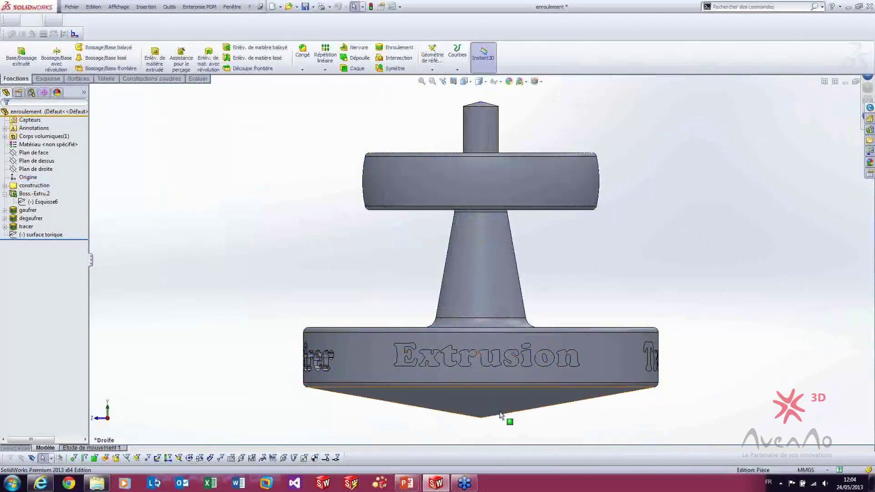
scroll(483, 396, down, 3)
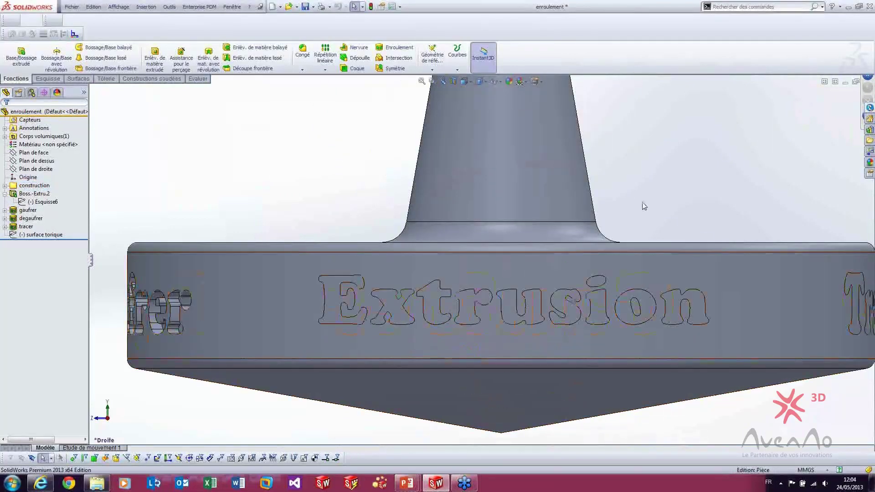
middle_drag(641, 203, 643, 245)
scroll(643, 246, up, 4)
scroll(644, 252, down, 1)
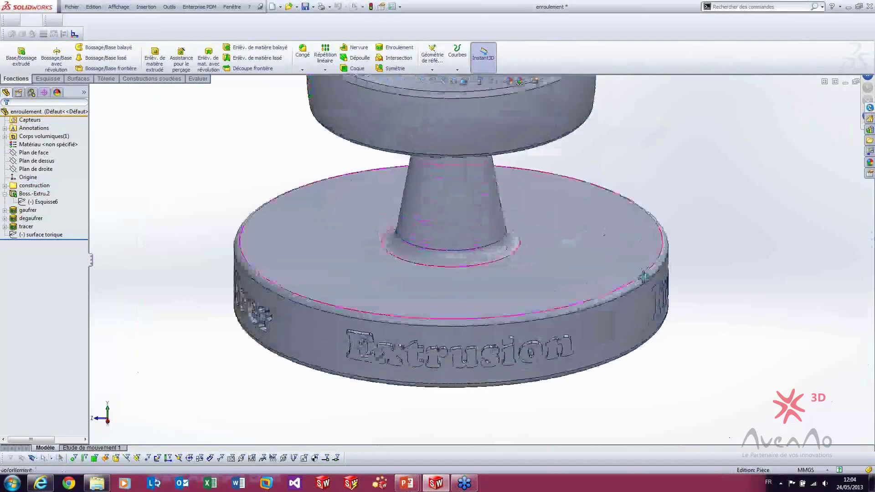
middle_drag(642, 280, 642, 256)
scroll(443, 290, up, 3)
middle_drag(441, 291, 441, 375)
Examine the Gaufrer lettering in the left standard view and from above, comparing its letter sides with the rim's curvature.
key(ctrl+4)
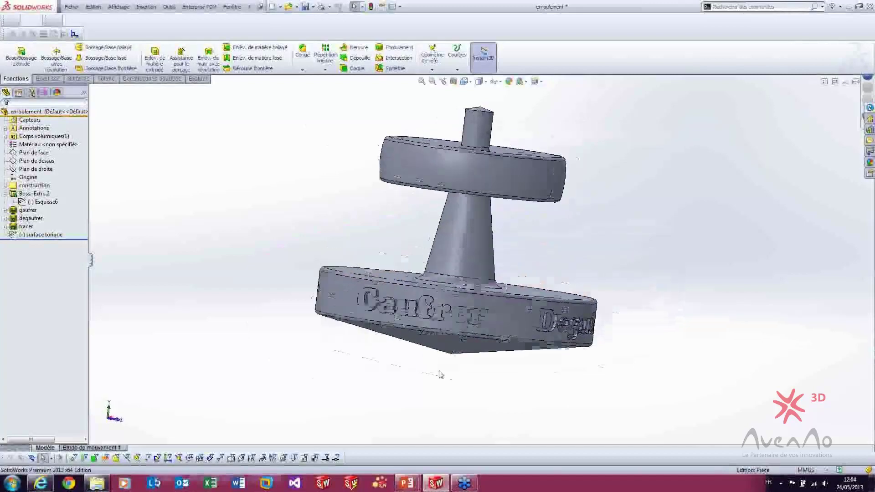
scroll(460, 396, down, 3)
scroll(380, 264, down, 2)
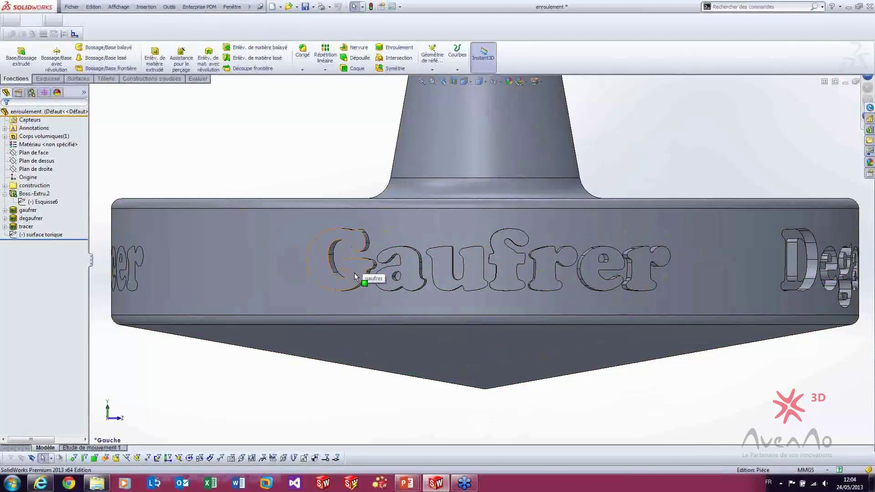
middle_drag(420, 270, 390, 346)
click(410, 274)
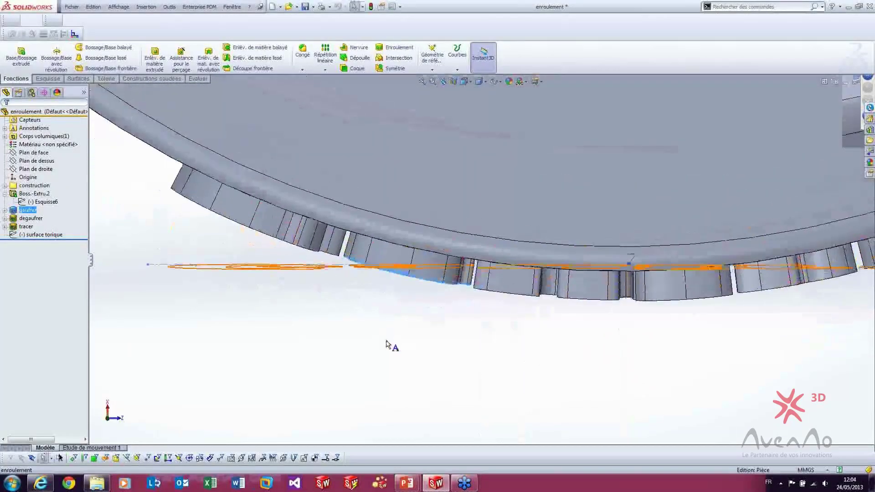
click(397, 342)
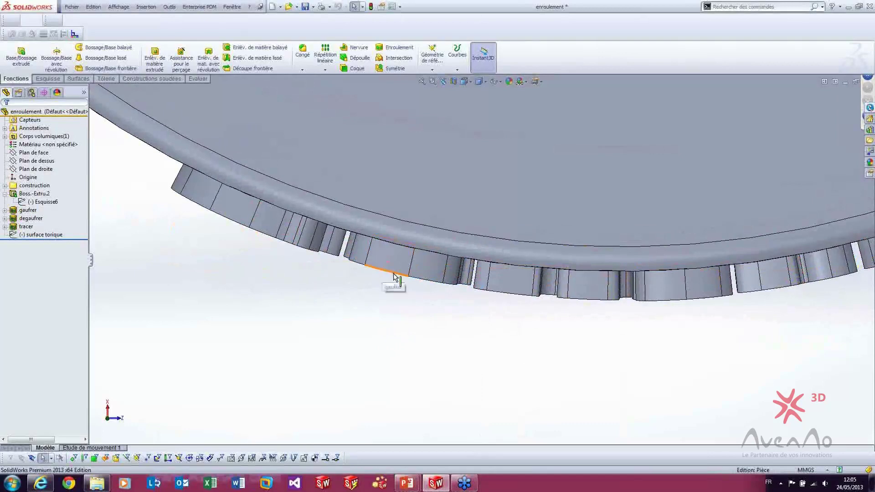
middle_drag(392, 277, 407, 267)
scroll(474, 255, up, 4)
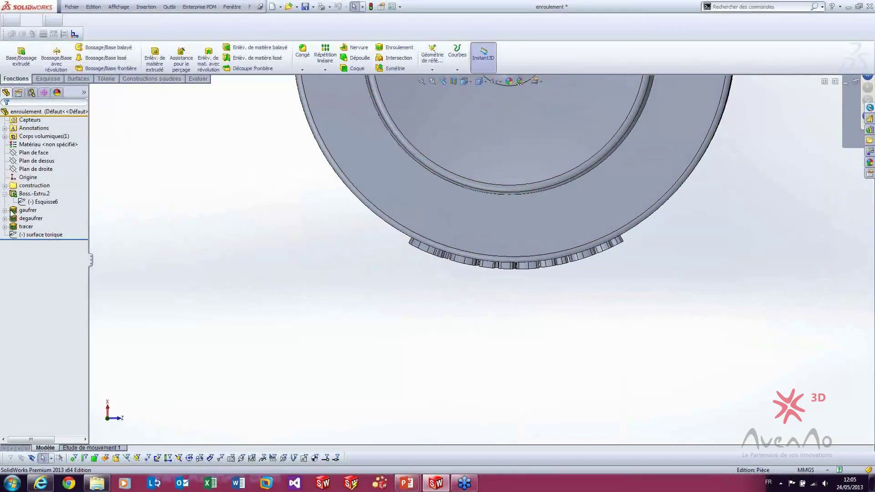
Expand the gaufrer feature to show its source sketch and view the raised lettering from the front.
click(5, 211)
middle_drag(301, 324, 255, 264)
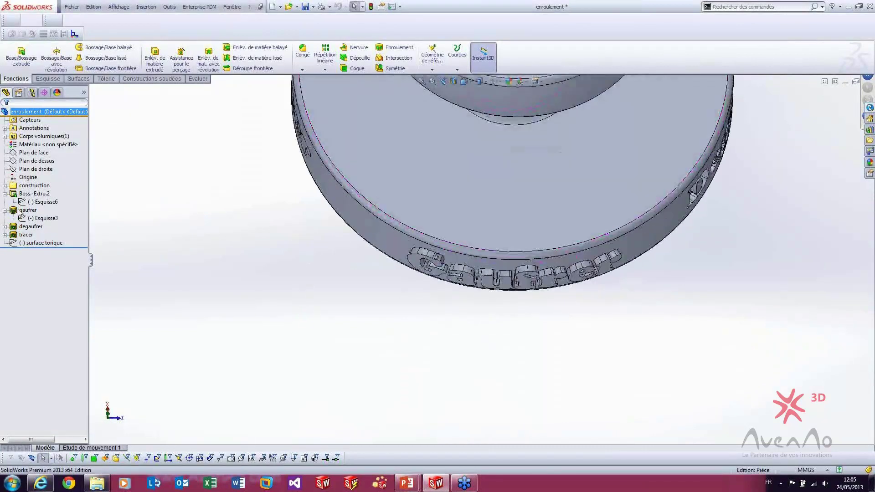
right_click(21, 211)
click(355, 378)
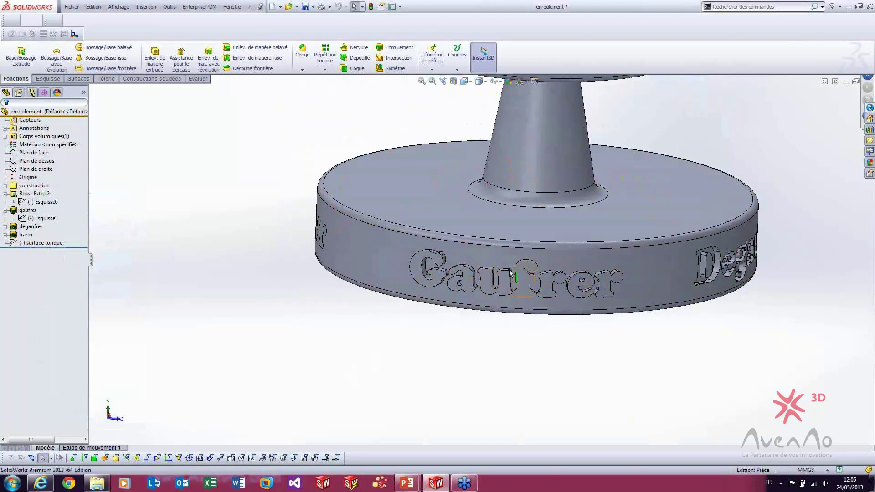
mouse_move(443, 282)
middle_down()
mouse_move(450, 283)
mouse_move(442, 282)
middle_up()
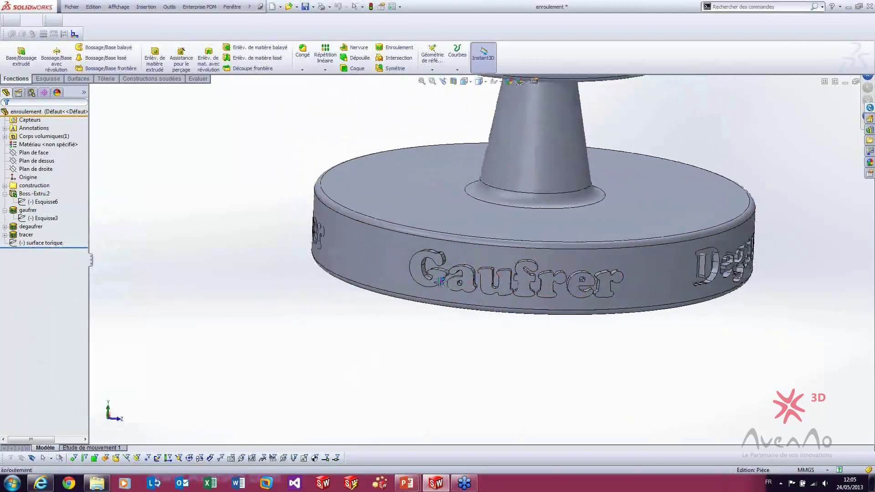
Inspect the recessed Degaufrer lettering on the rim up close.
scroll(624, 286, up, 3)
mouse_move(625, 286)
middle_down()
mouse_move(559, 283)
mouse_move(616, 301)
middle_up()
scroll(674, 253, down, 3)
scroll(616, 300, down, 3)
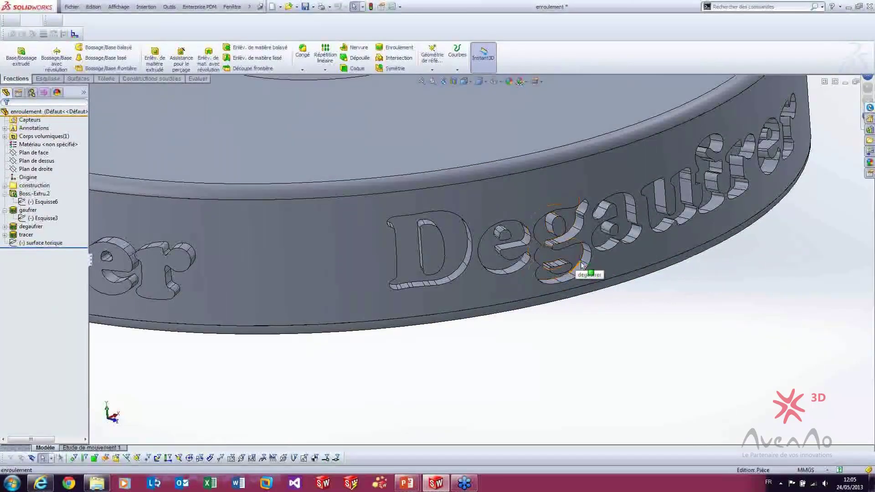
Inspect the Tracer lettering split onto the rim face.
scroll(575, 258, up, 5)
middle_drag(488, 287, 588, 285)
scroll(453, 254, down, 2)
scroll(355, 233, down, 5)
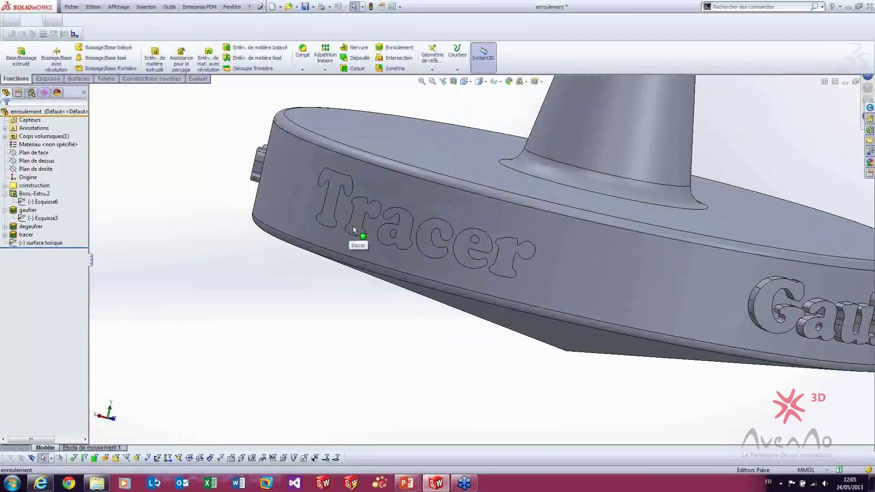
click(360, 224)
click(324, 269)
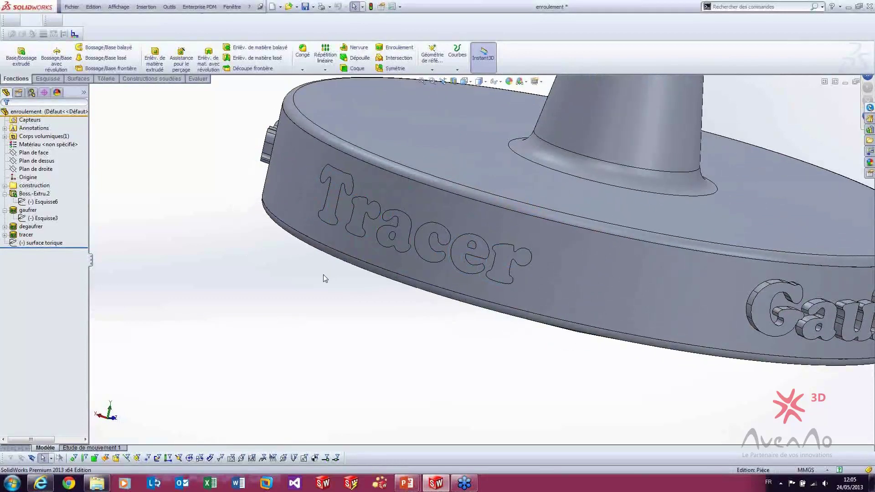
Open the gaufrer wrap feature for editing and review its wrap type, target face, source sketch and thickness.
right_click(31, 217)
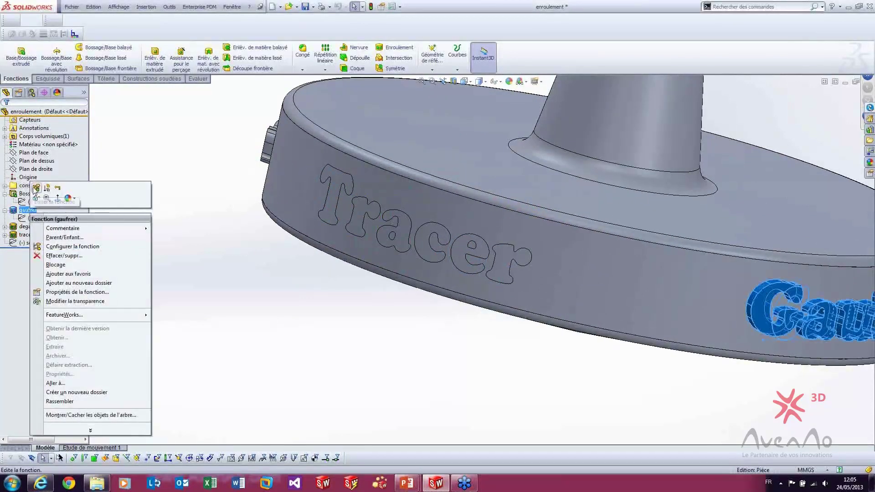
click(74, 200)
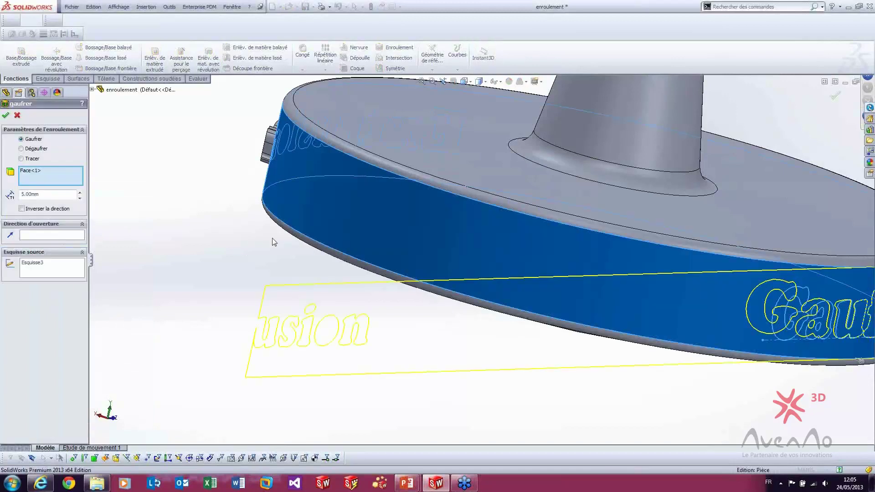
middle_drag(710, 354, 746, 307)
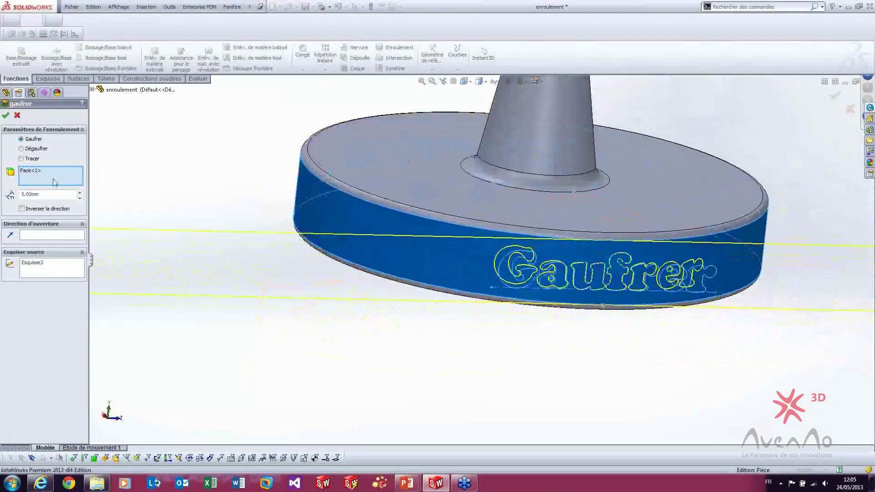
drag(54, 193, 17, 192)
click(24, 270)
drag(54, 196, 1, 199)
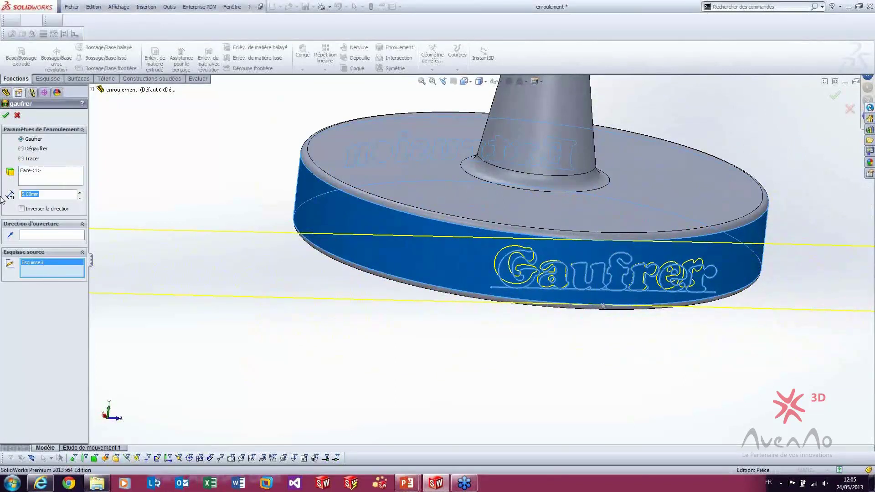
click(42, 194)
Review the pull direction setting of the gaufrer wrap, accept the feature and view the whole part.
click(44, 237)
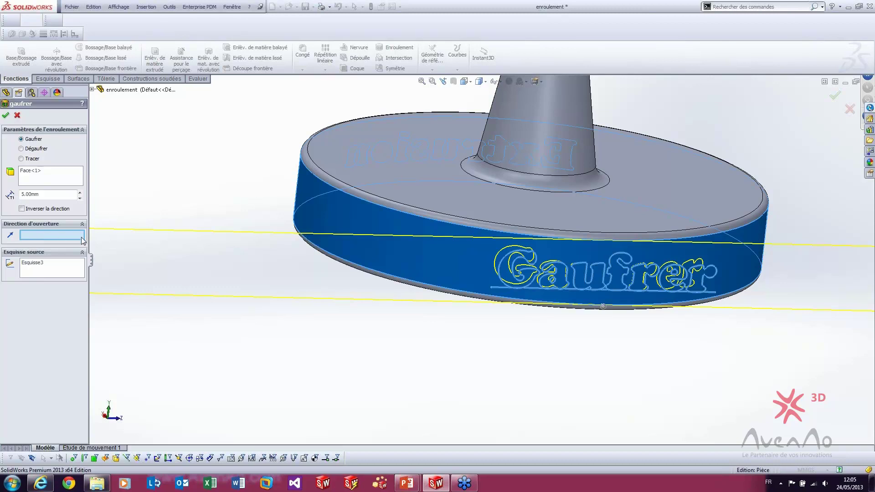
middle_drag(661, 220, 627, 228)
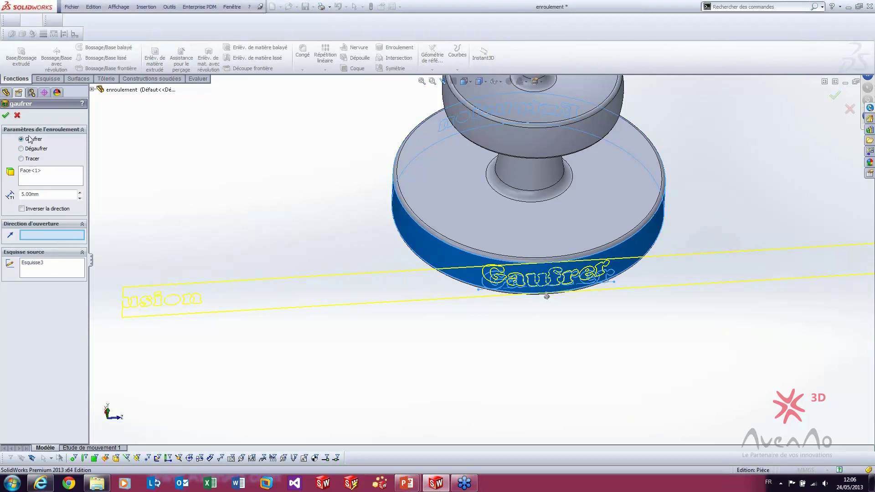
click(6, 116)
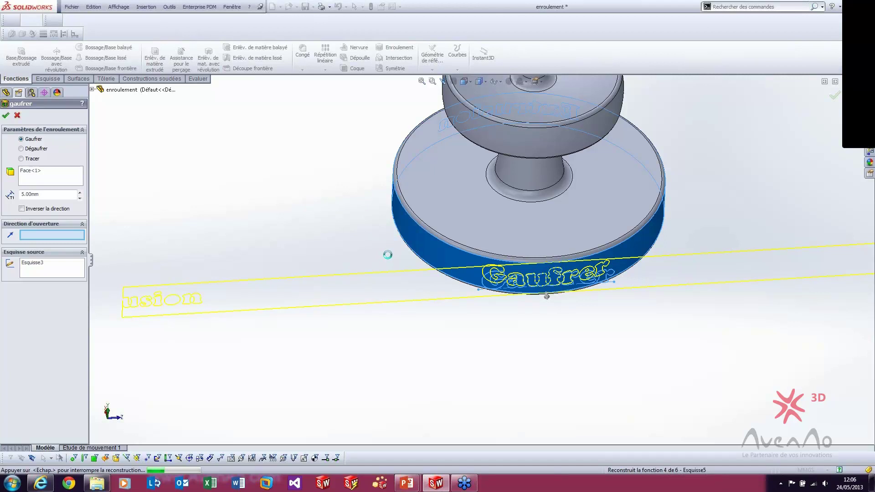
middle_drag(488, 228, 469, 206)
scroll(469, 206, up, 3)
scroll(558, 223, down, 2)
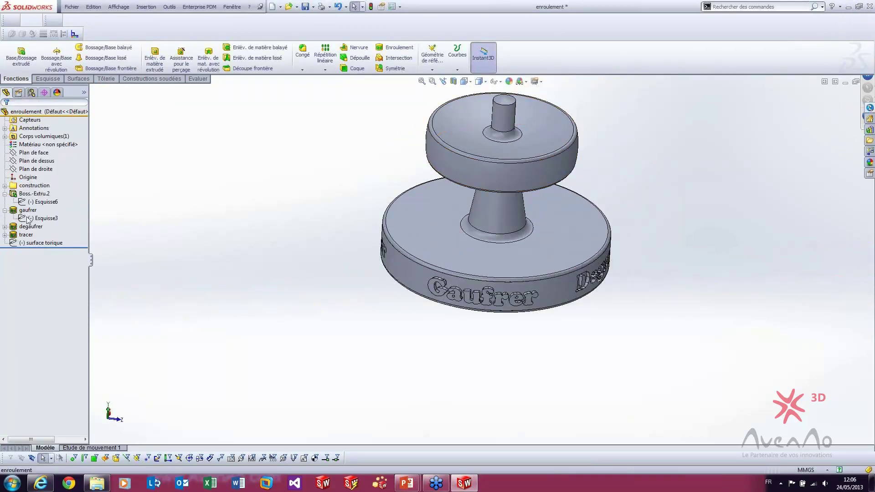
Try to wrap the surface torique sketch as an embossed Enroulement onto the upper disc's toric outer face.
click(5, 210)
click(39, 234)
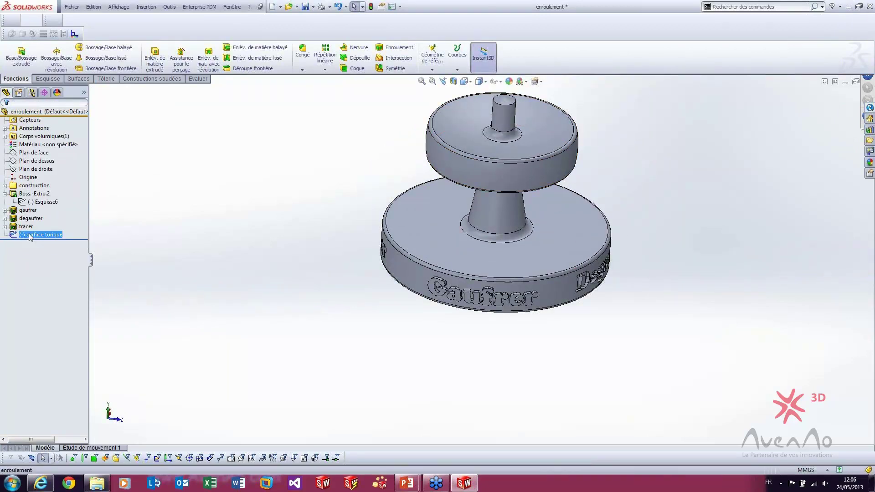
mouse_move(523, 230)
middle_down()
mouse_move(449, 229)
mouse_move(423, 216)
mouse_move(529, 189)
mouse_move(458, 182)
middle_up()
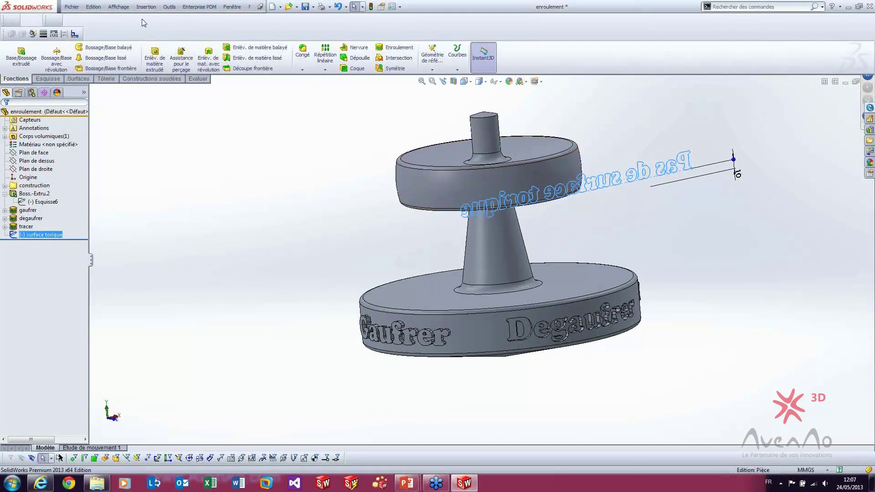
click(146, 6)
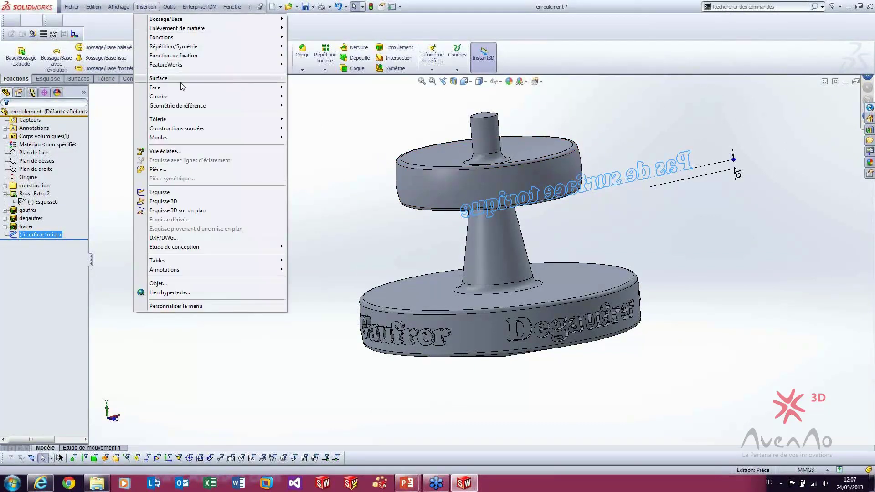
mouse_move(182, 37)
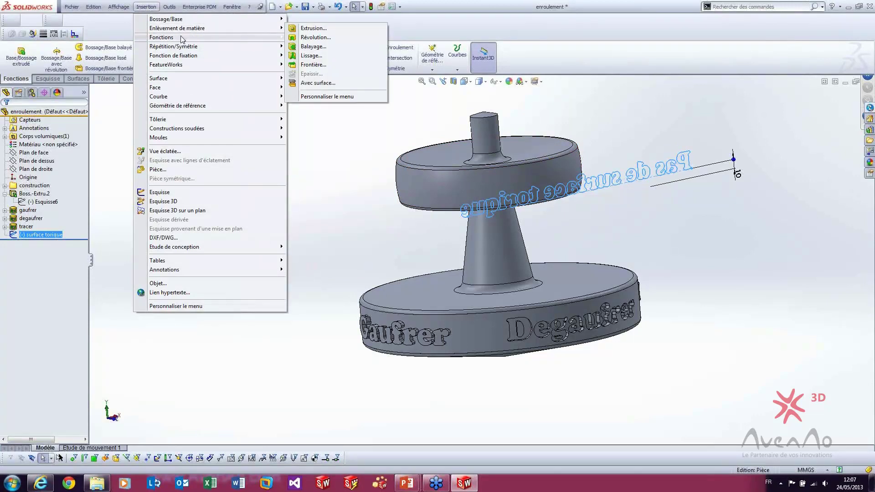
click(316, 153)
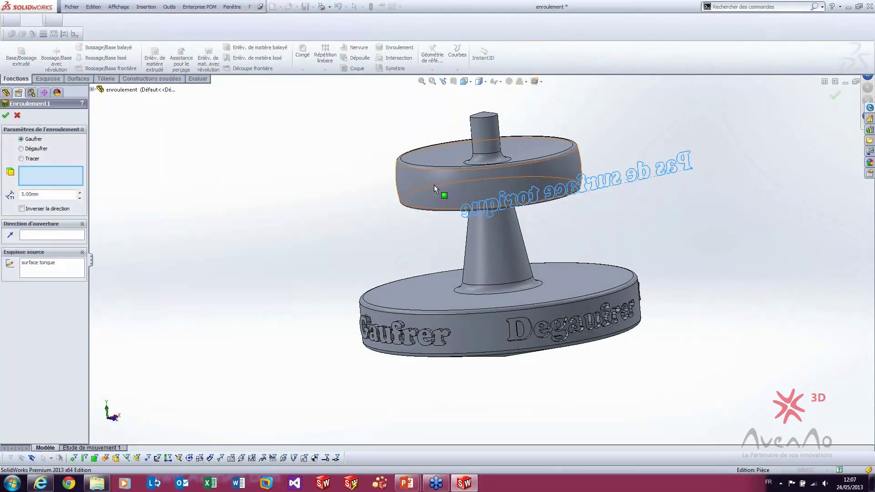
click(434, 185)
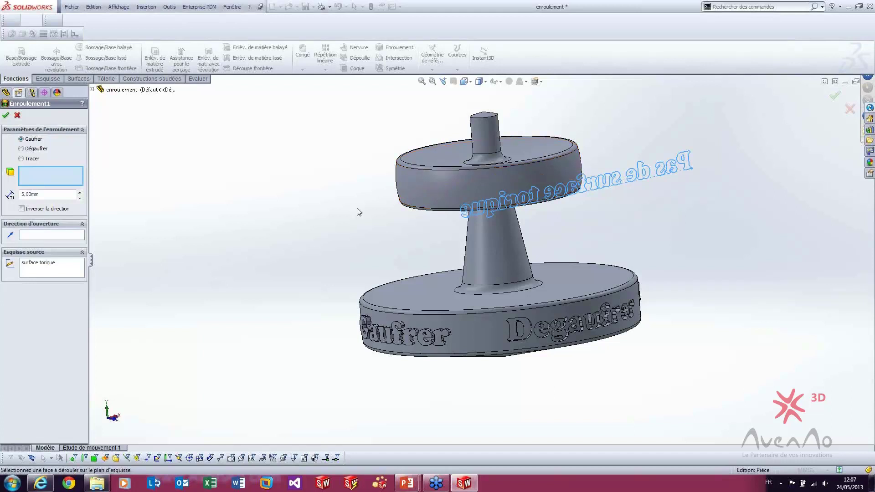
scroll(383, 265, up, 3)
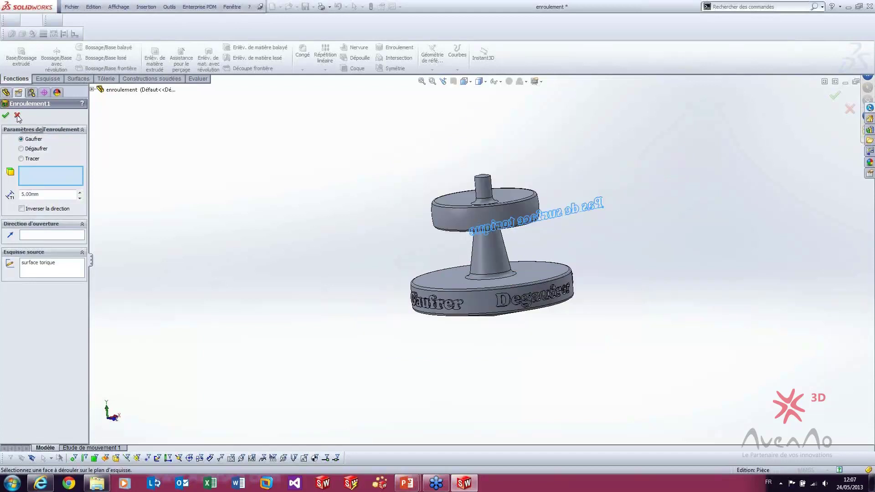
click(17, 116)
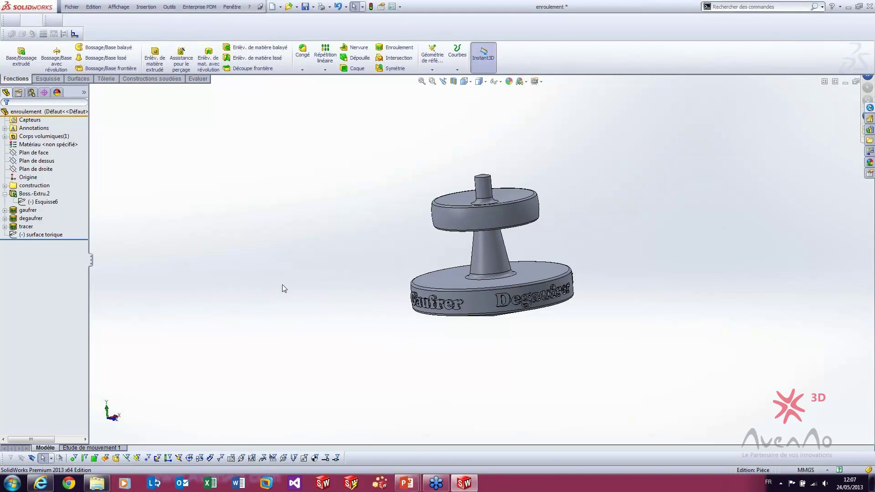
Close the enroulement part without saving its changes.
middle_drag(282, 284, 348, 319)
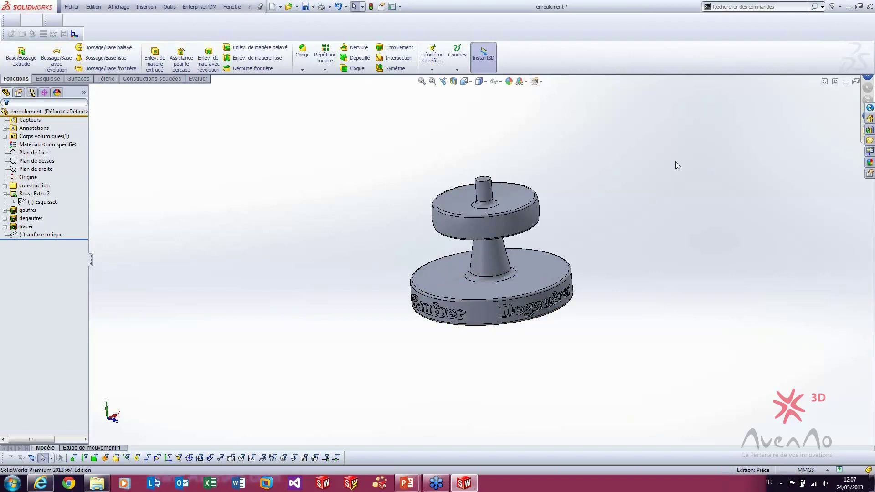
key(ctrl+w)
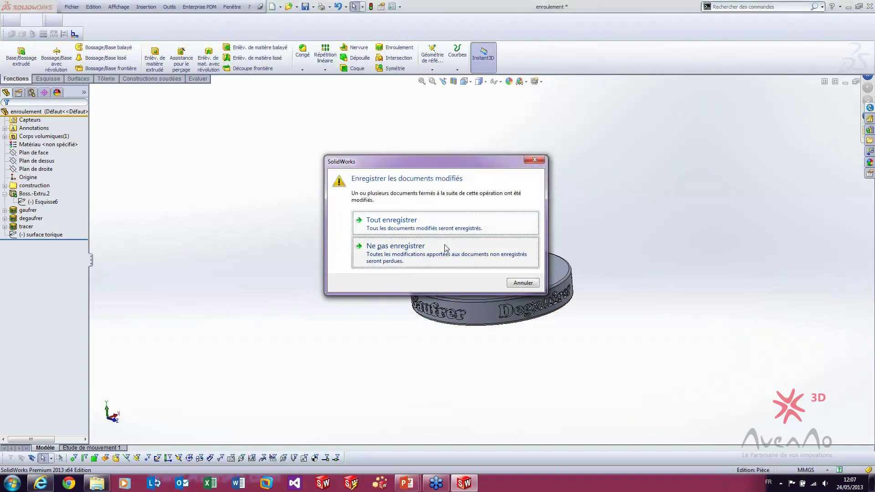
click(446, 248)
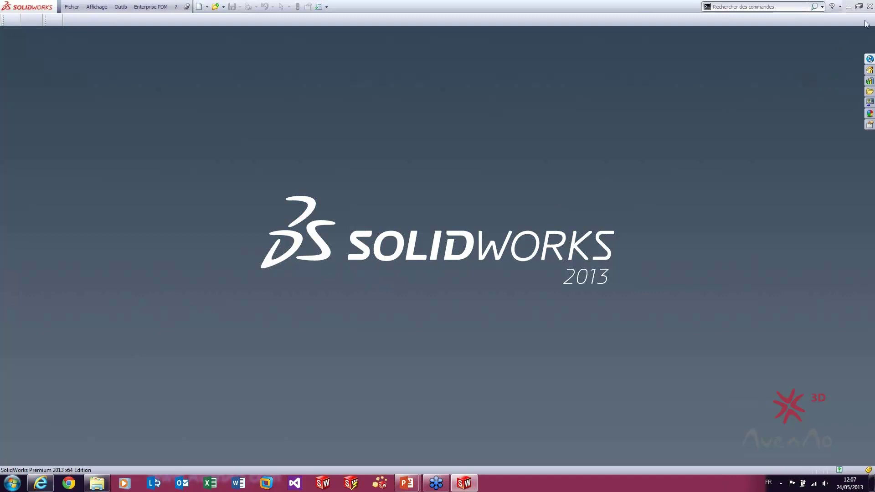
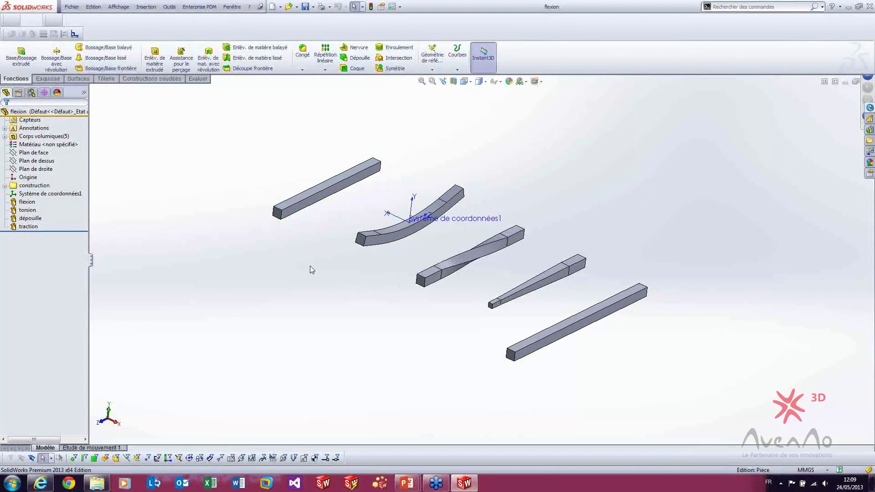
Open the flexion feature of the bent bar for editing and examine its trim planes, bend axis and input body.
click(297, 199)
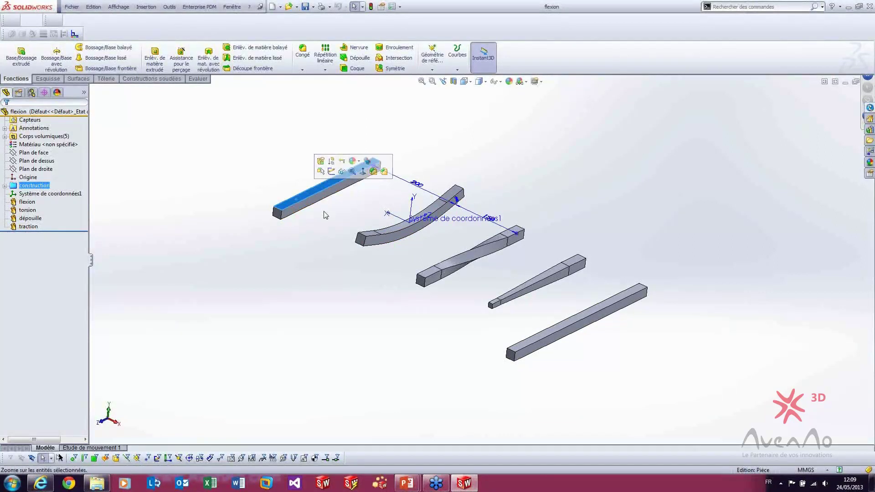
middle_drag(314, 285, 313, 262)
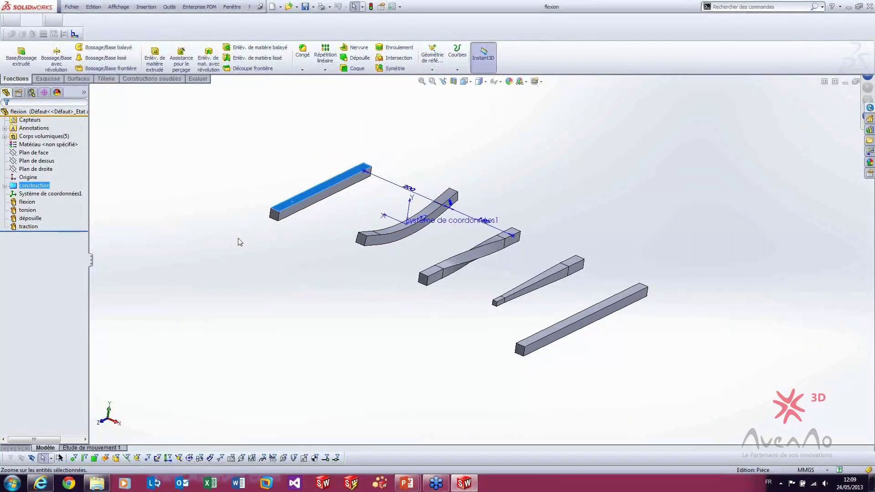
click(187, 217)
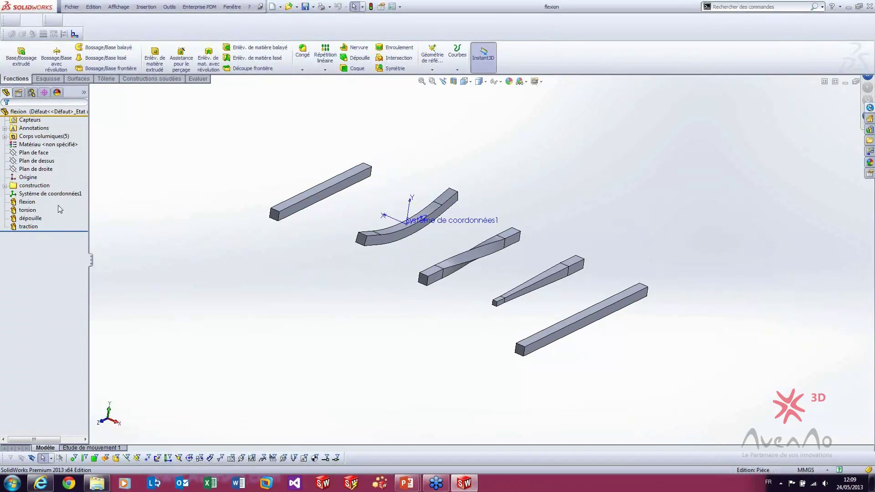
right_click(29, 201)
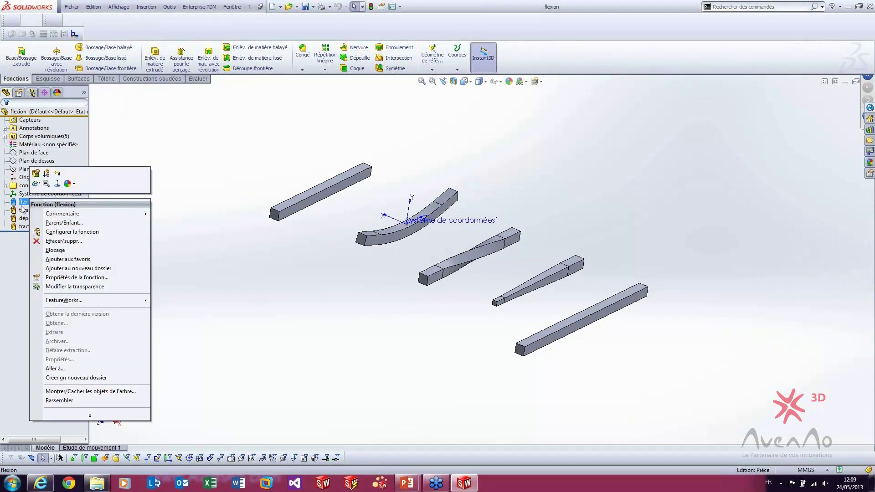
click(31, 173)
key(f)
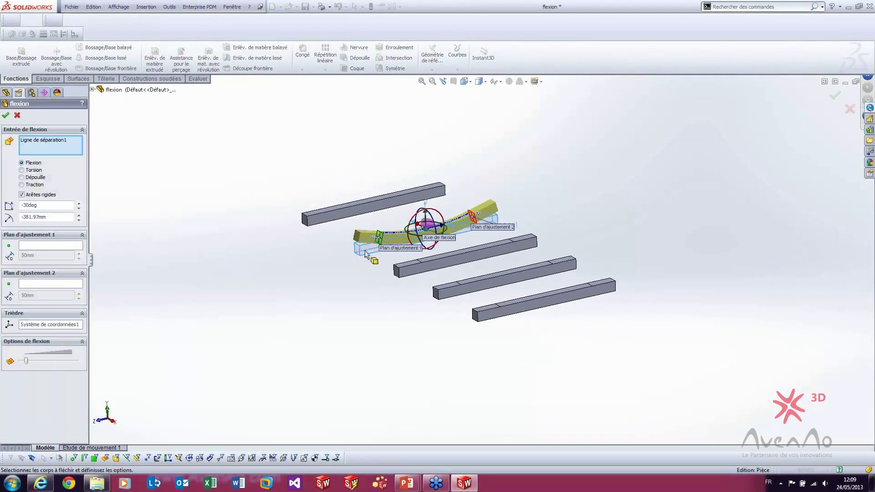
scroll(445, 243, down, 5)
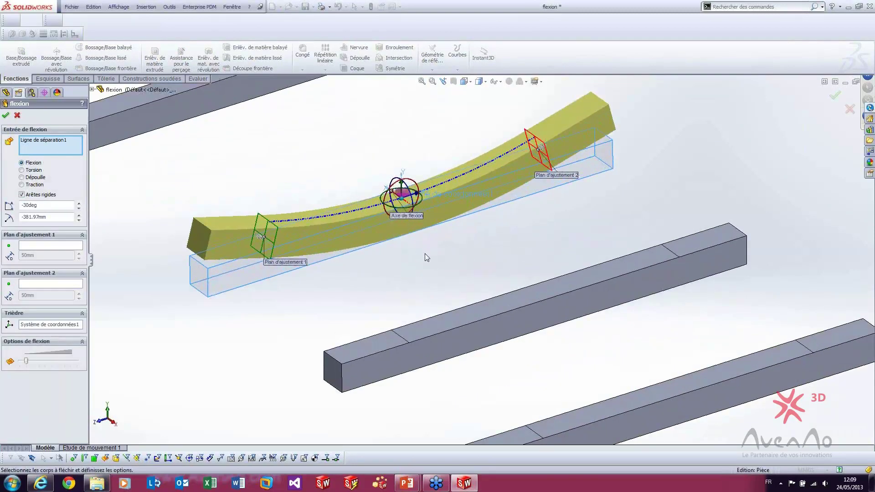
middle_drag(425, 253, 427, 261)
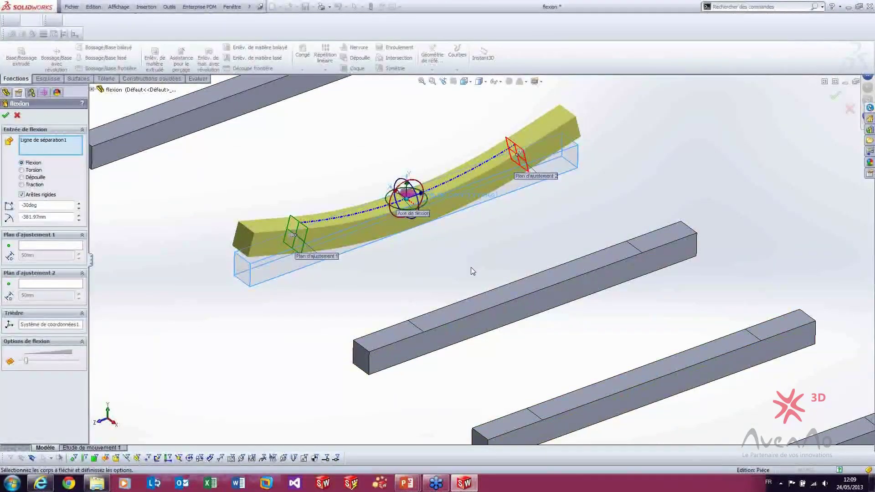
middle_drag(458, 263, 460, 262)
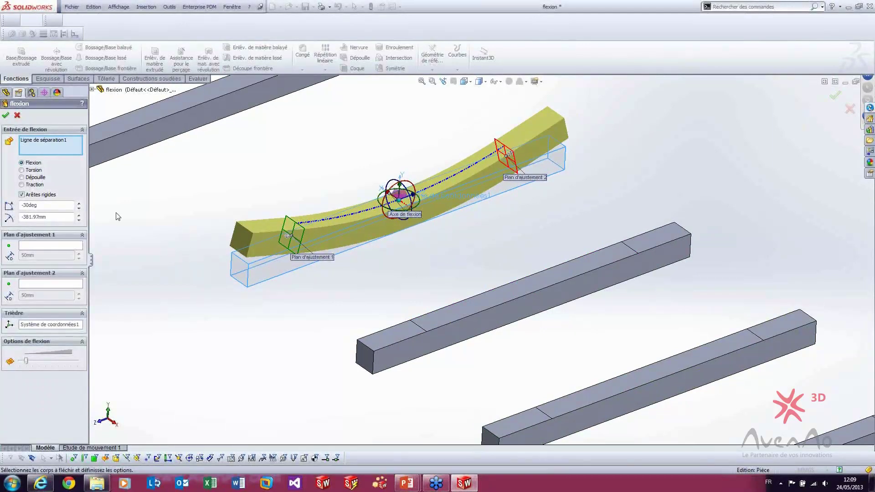
click(47, 139)
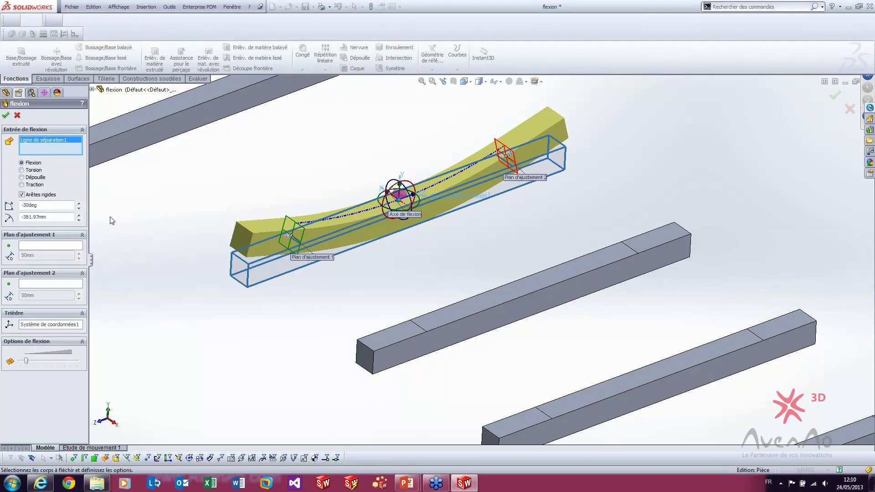
Vary the flexion bend angle to -25deg and return it to -30deg to compare the bend radius.
double_click(26, 208)
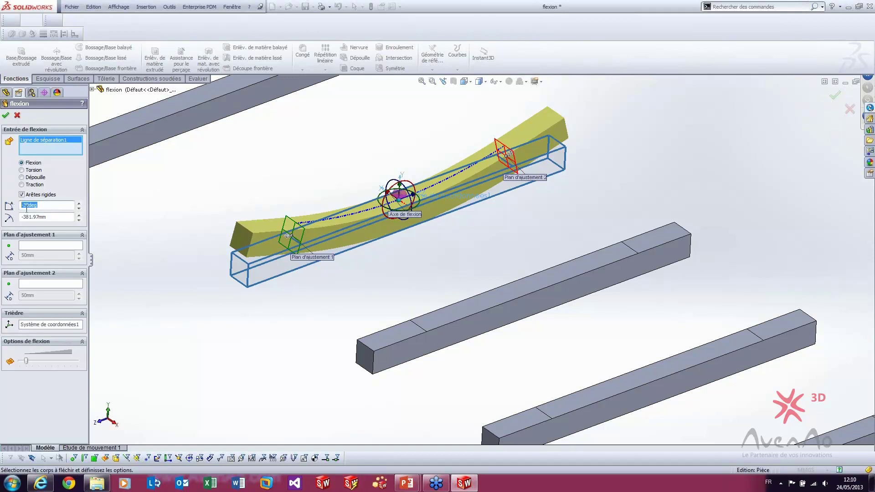
click(52, 206)
click(78, 203)
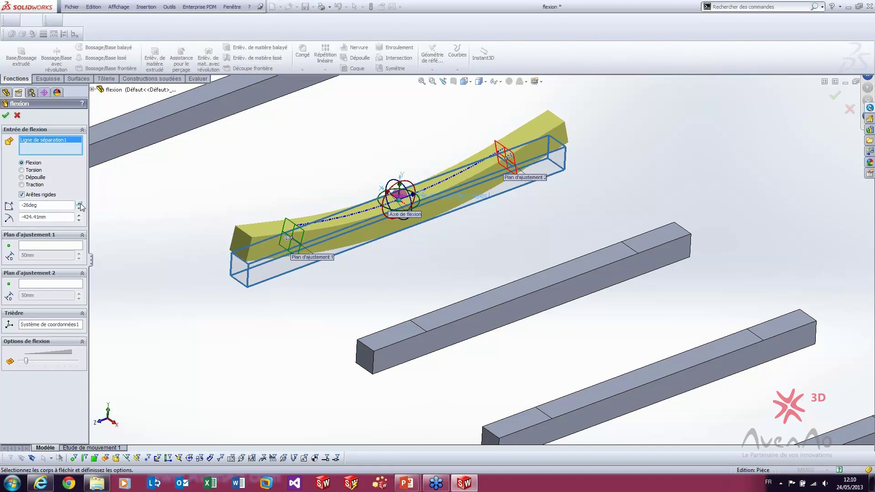
double_click(55, 217)
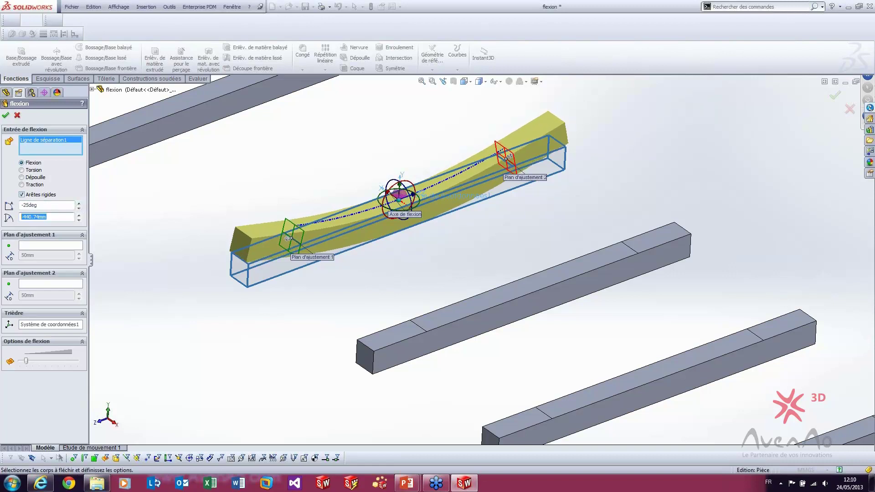
click(79, 208)
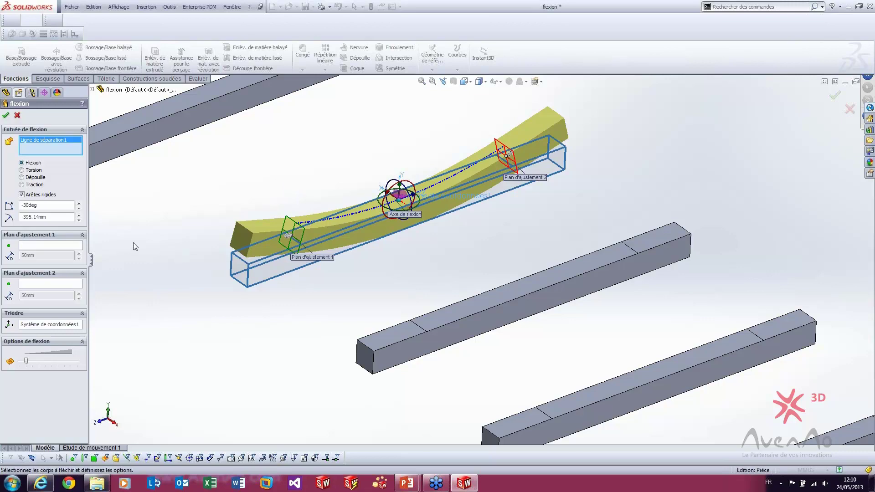
Attach trim planes 1 and 2 of the flexion feature to the split line vertices near each bar end and accept it.
click(74, 246)
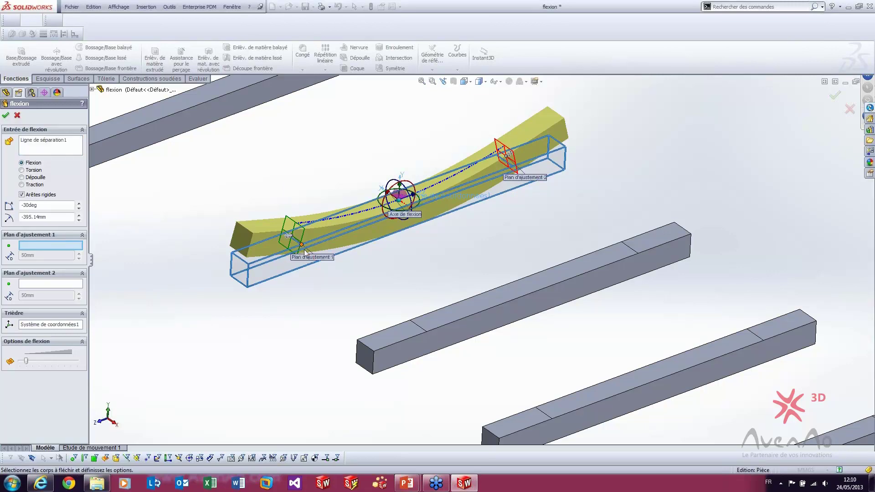
scroll(301, 242, down, 5)
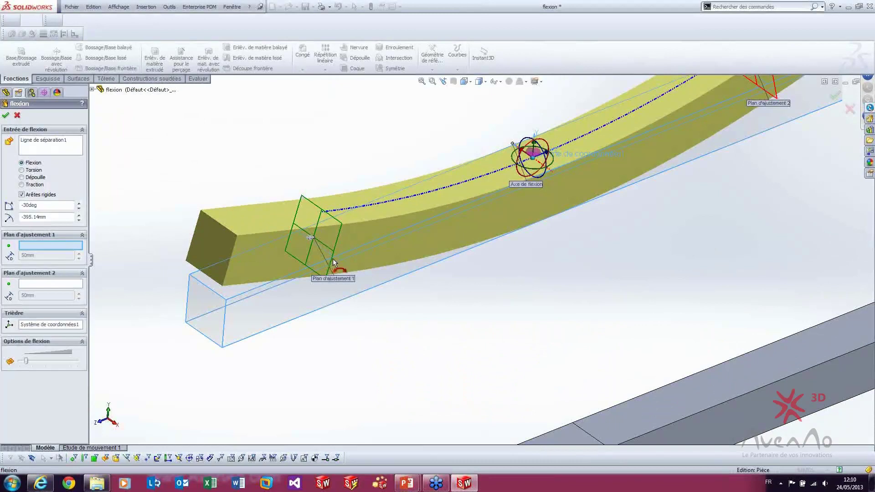
click(335, 255)
scroll(457, 285, up, 3)
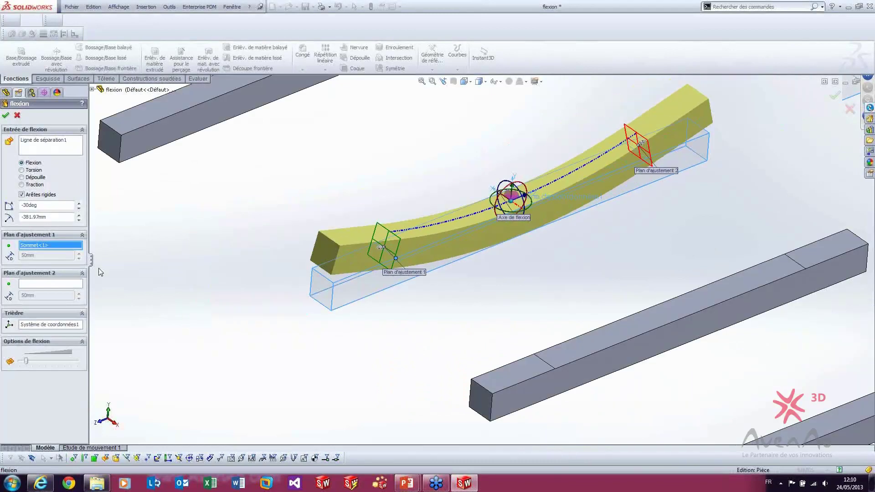
click(30, 285)
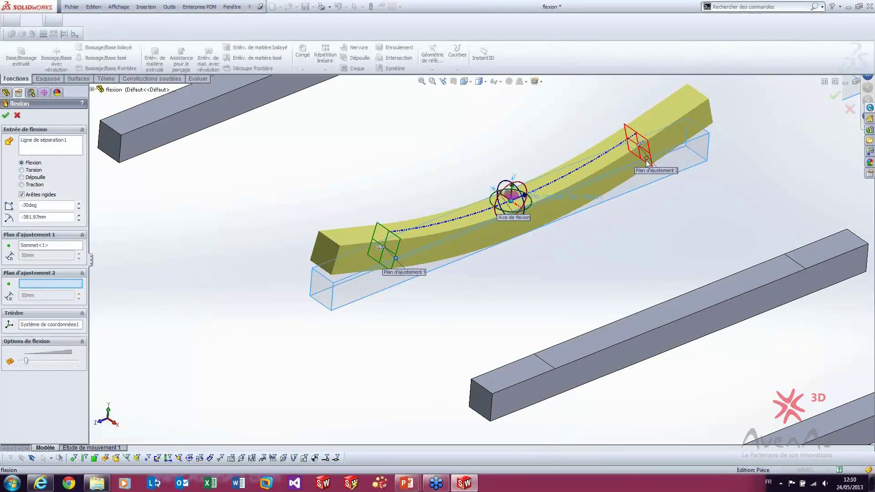
click(647, 159)
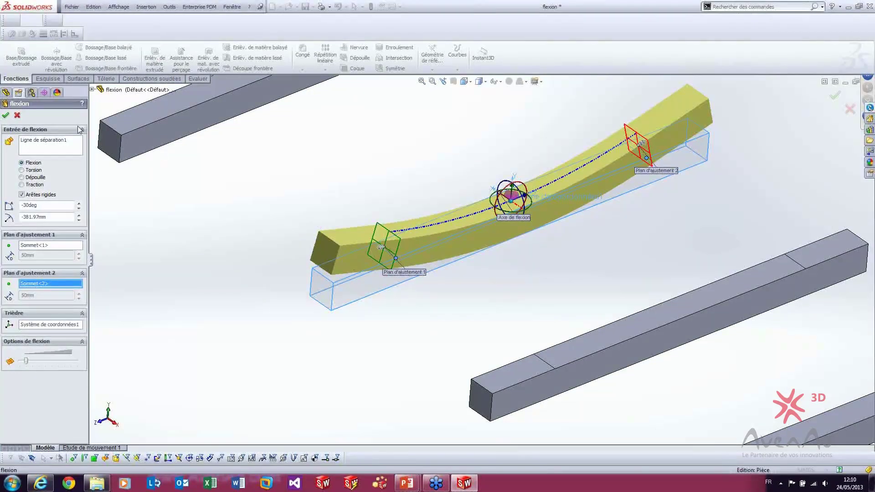
click(6, 116)
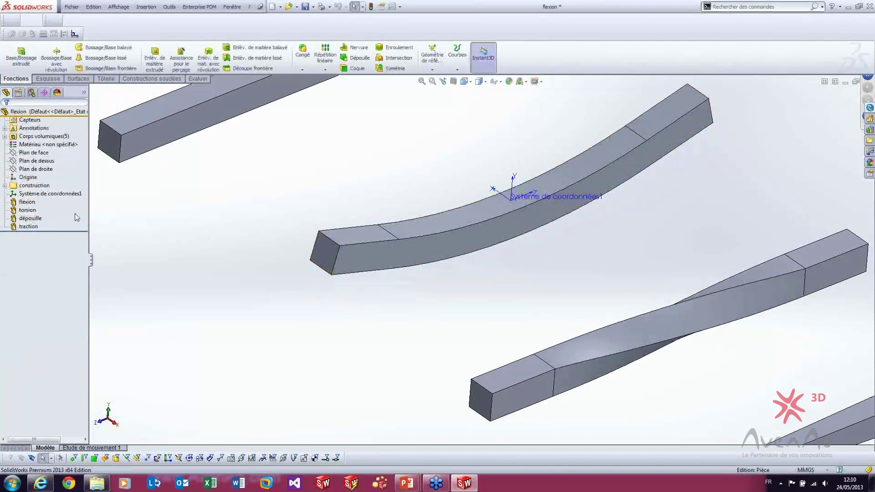
Suppress the existing flexion feature of the bent bar and start a new Flexion feature on that bar body.
right_click(21, 204)
click(52, 188)
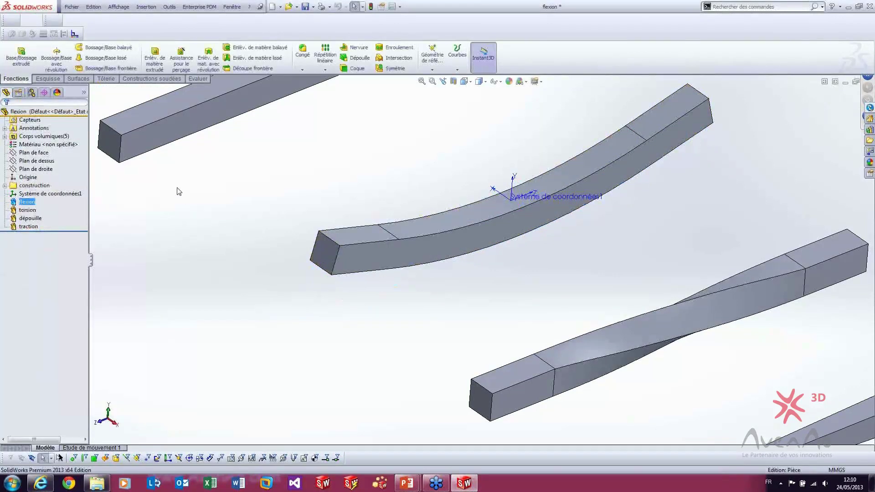
click(146, 6)
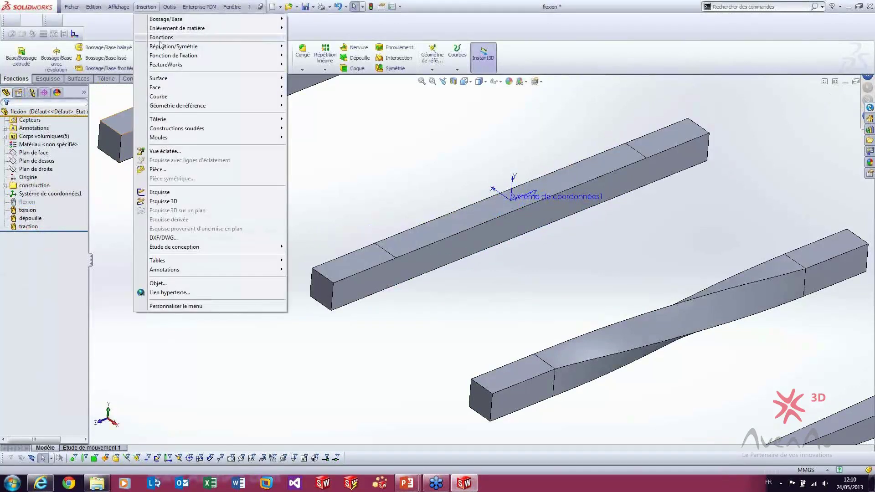
mouse_move(255, 37)
click(311, 142)
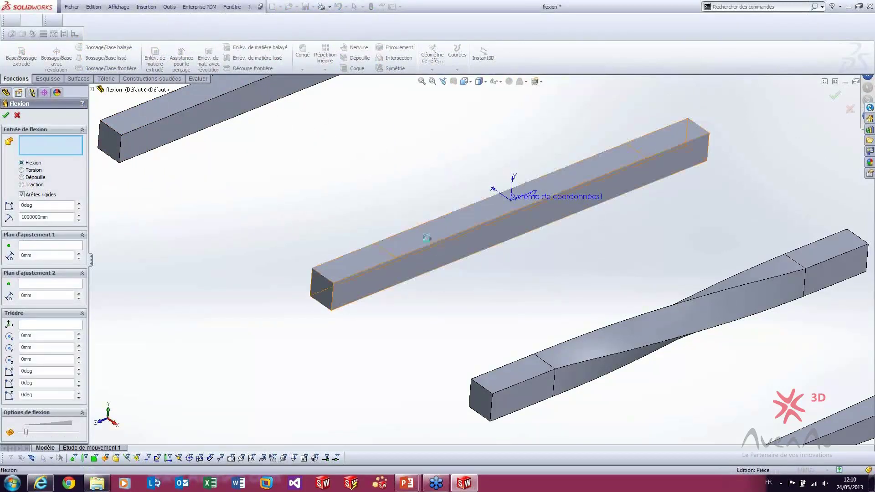
click(385, 257)
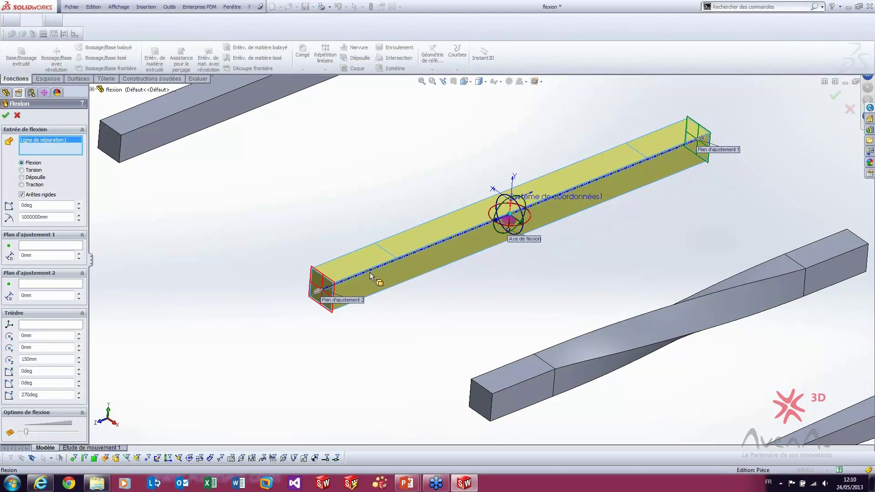
Offset trim plane 1 of the new flexion to 40 mm and return it to 0 mm.
click(51, 245)
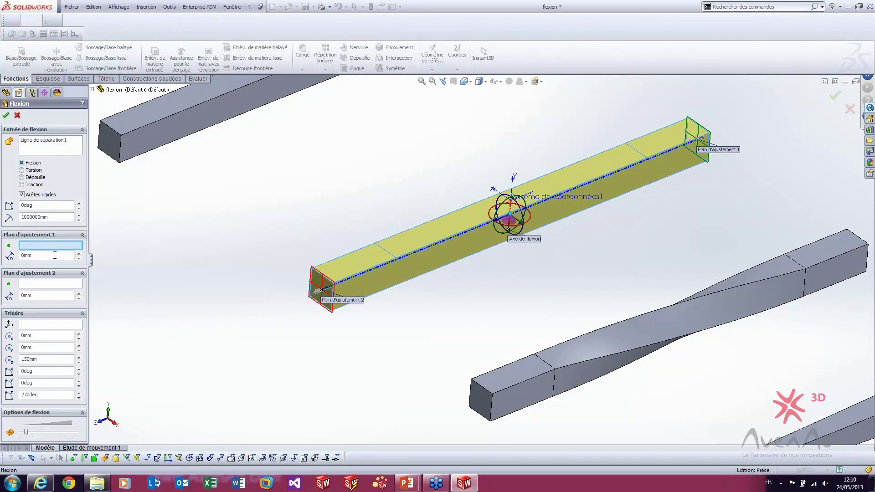
click(80, 253)
click(79, 254)
click(79, 253)
click(79, 254)
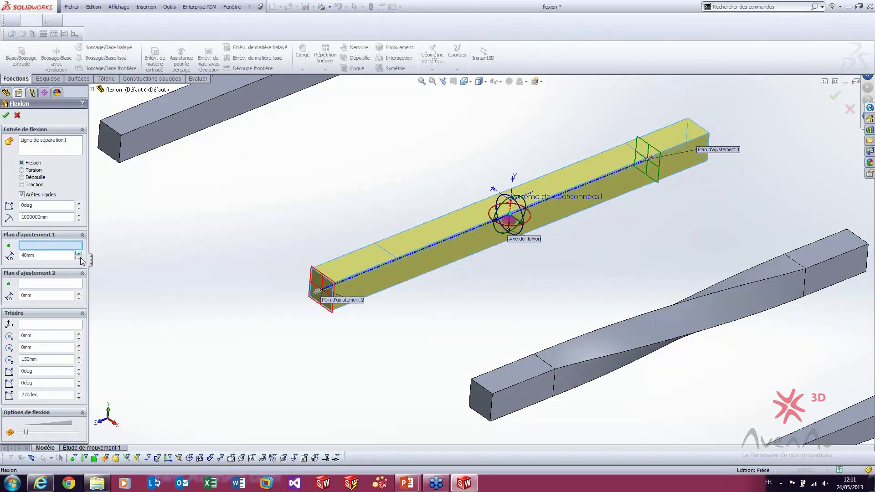
click(80, 258)
click(79, 258)
click(78, 259)
click(80, 259)
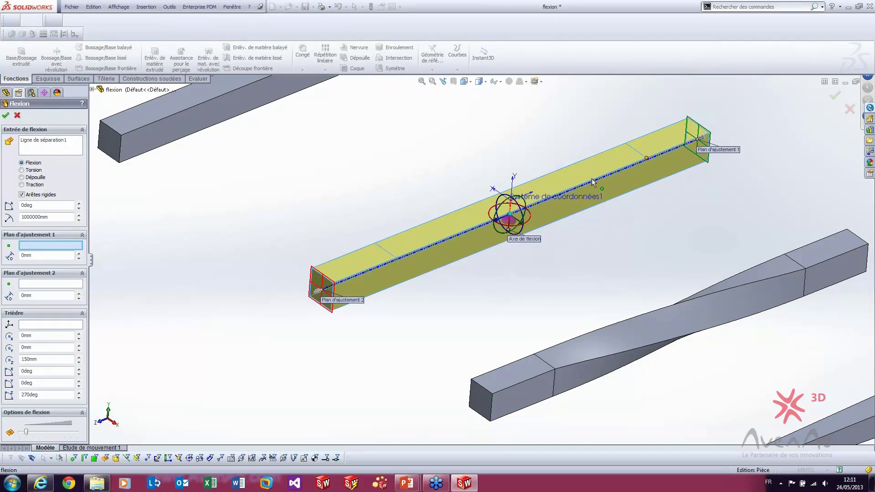
Attach trim planes 1 and 2 of the new flexion to the split line vertices near each bar end.
click(646, 158)
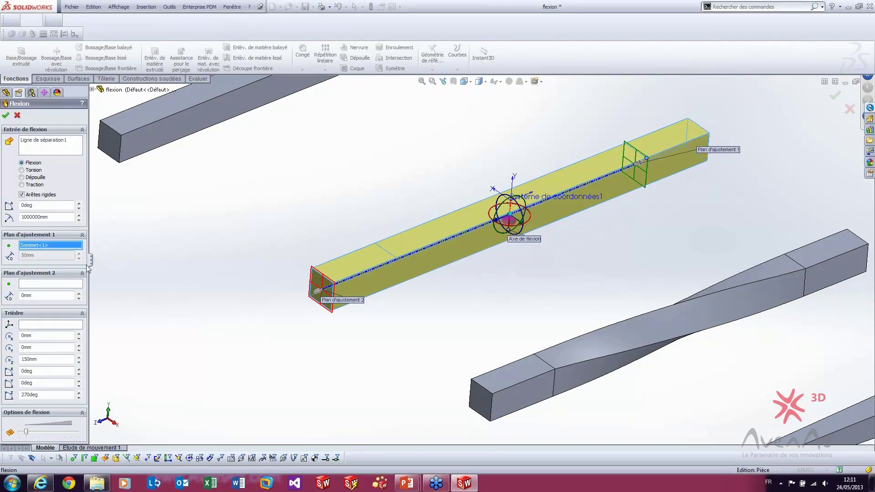
click(56, 283)
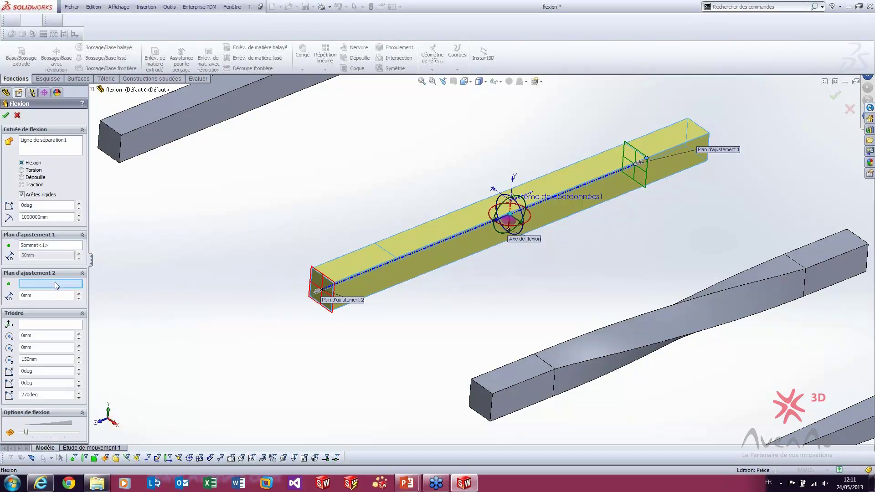
click(398, 260)
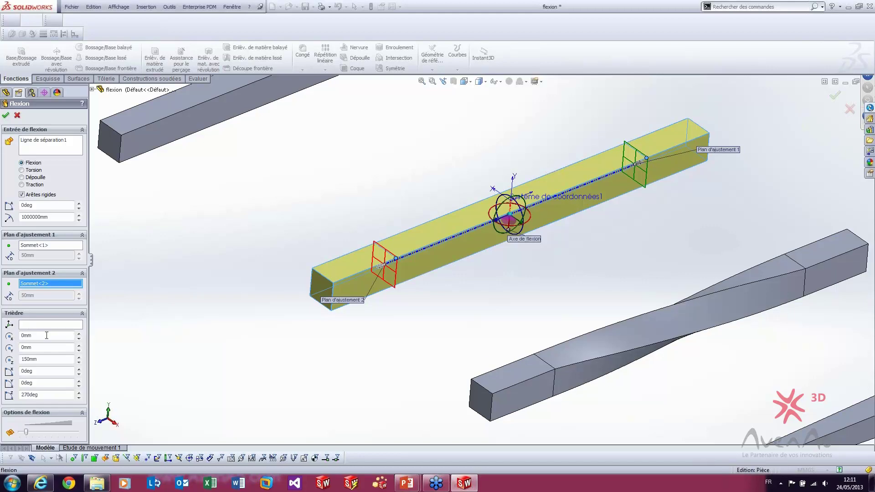
Align the flexion triad with Système de coordonnées1 on the bar's upper face.
middle_drag(445, 301, 444, 252)
scroll(442, 251, down, 8)
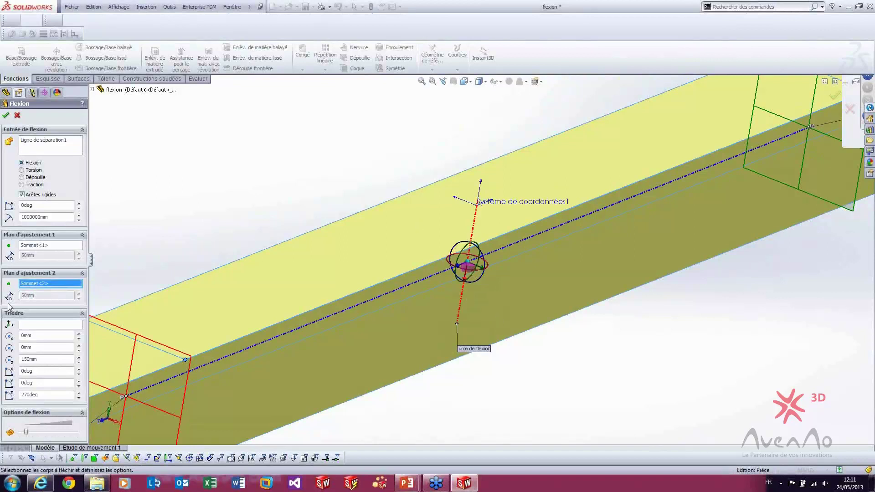
click(44, 326)
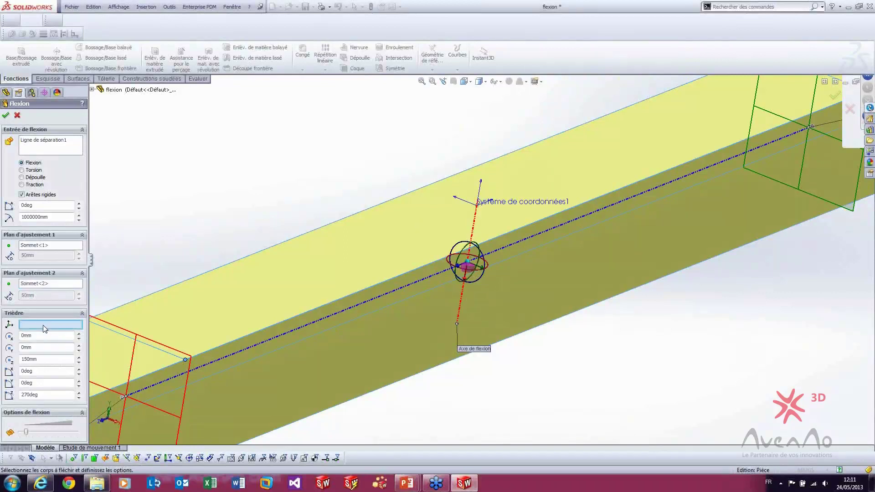
click(485, 202)
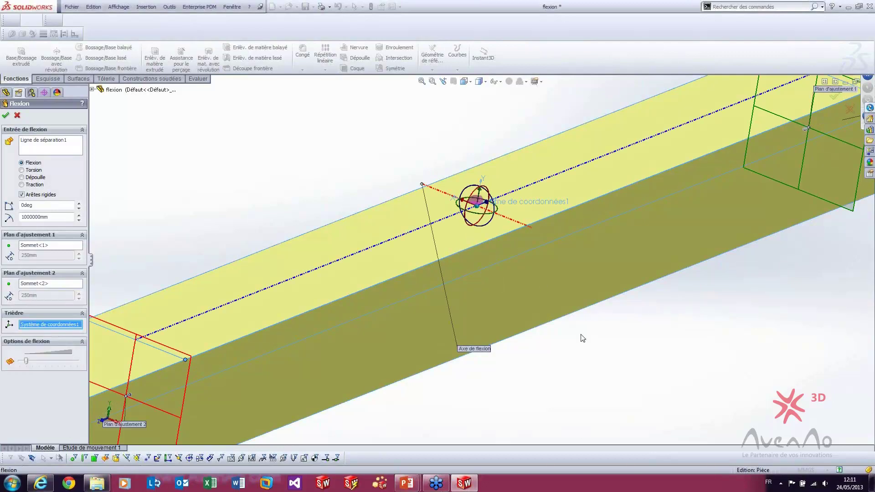
key(f)
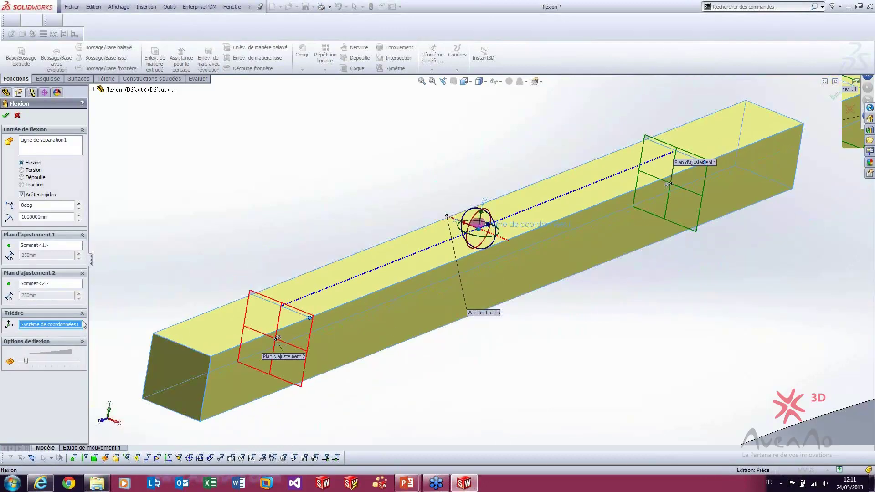
Vary the bend angle of the new flexion to 7deg and on to -14deg in the opposite direction.
click(45, 206)
click(80, 203)
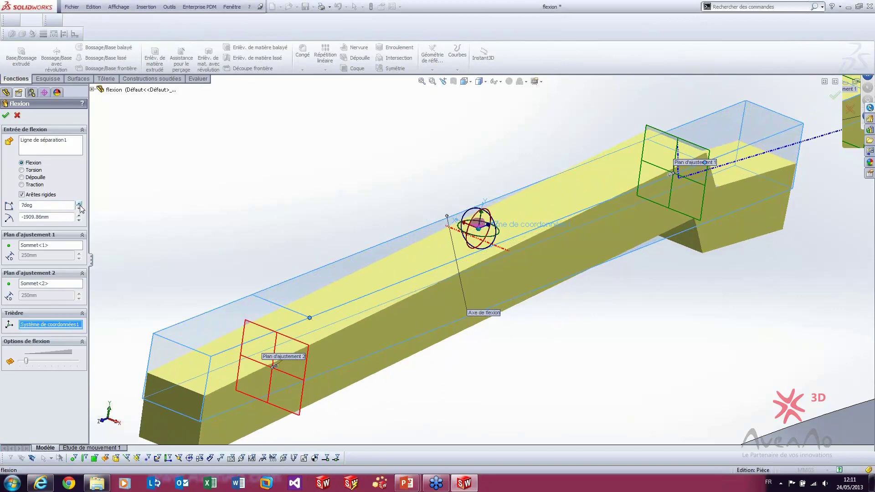
click(80, 208)
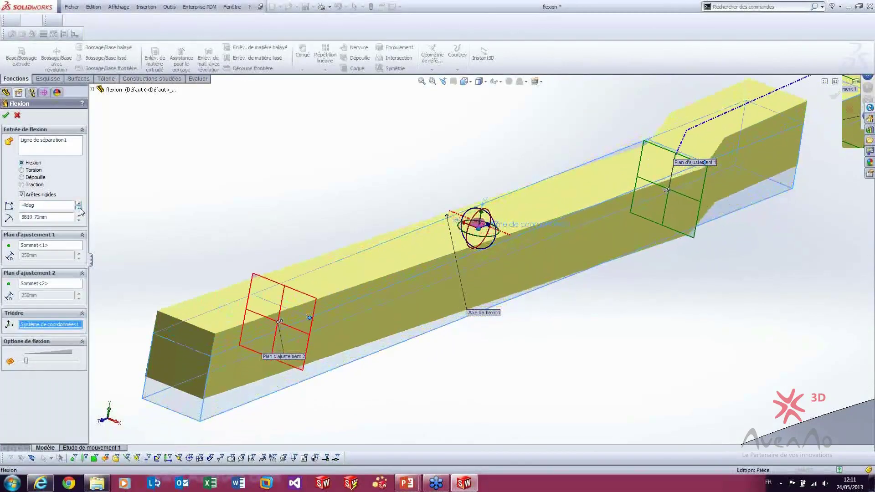
click(79, 207)
click(79, 208)
click(79, 208)
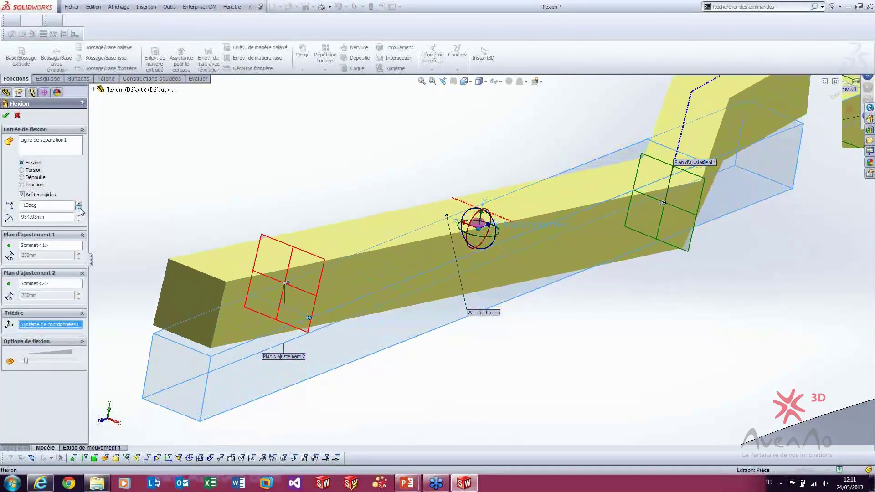
click(79, 208)
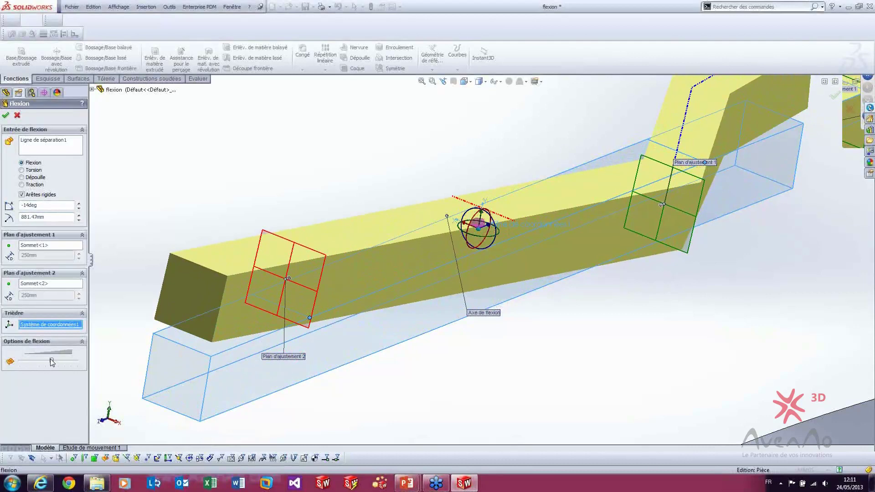
Raise the flex accuracy to about mid-range, inspect the bent bar preview, and cancel the new flexion.
drag(26, 359, 52, 360)
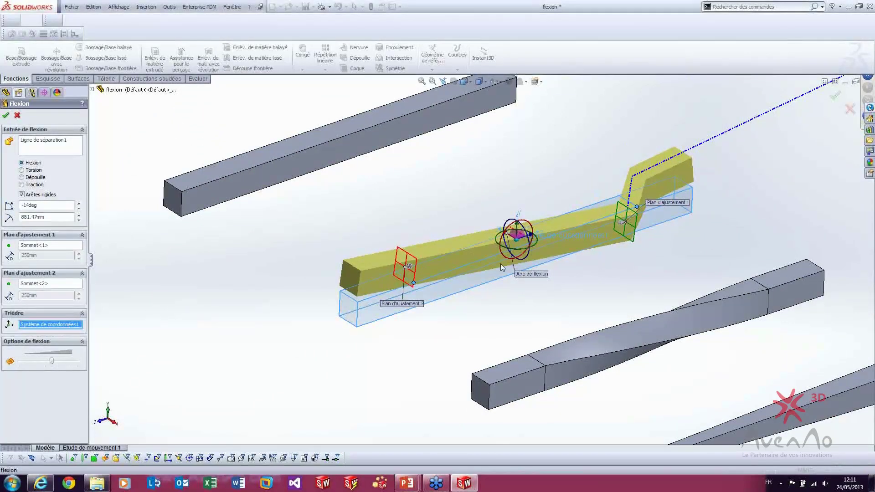
middle_drag(500, 263, 505, 268)
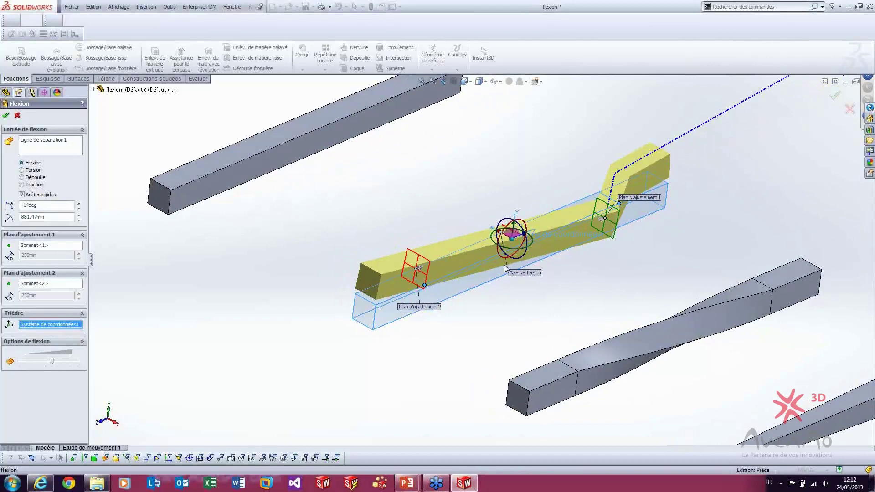
scroll(501, 244, down, 3)
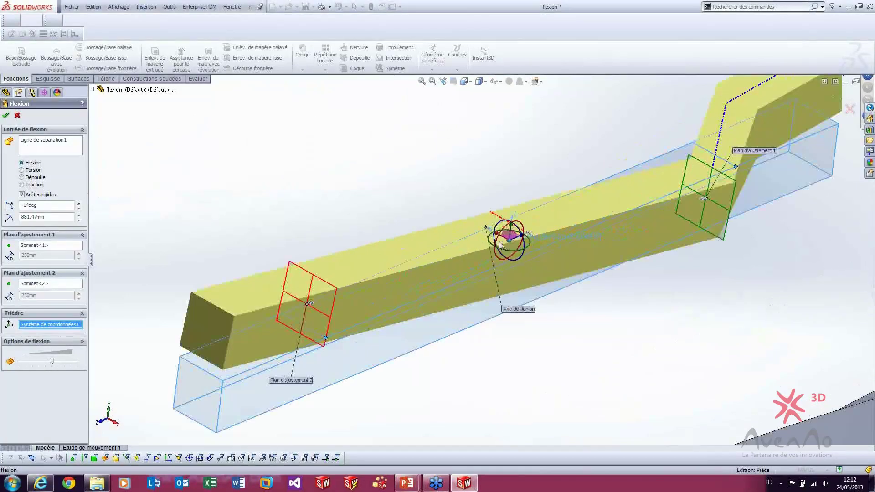
middle_drag(500, 245, 503, 241)
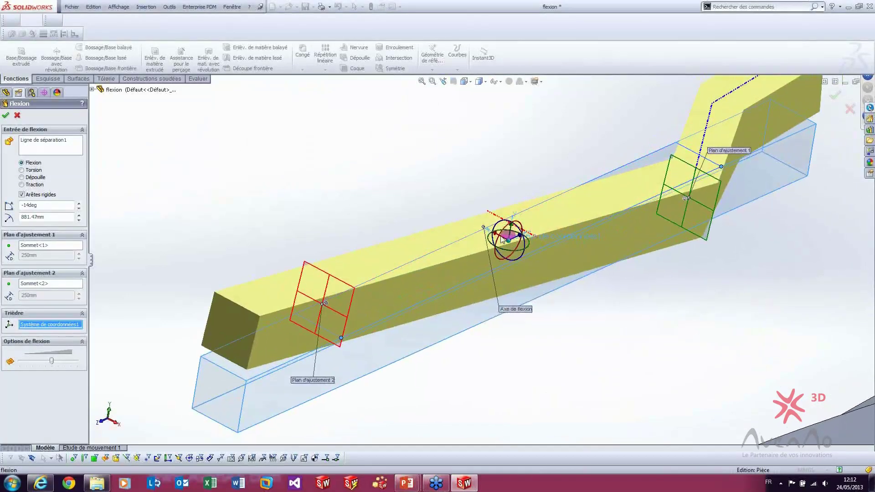
click(59, 247)
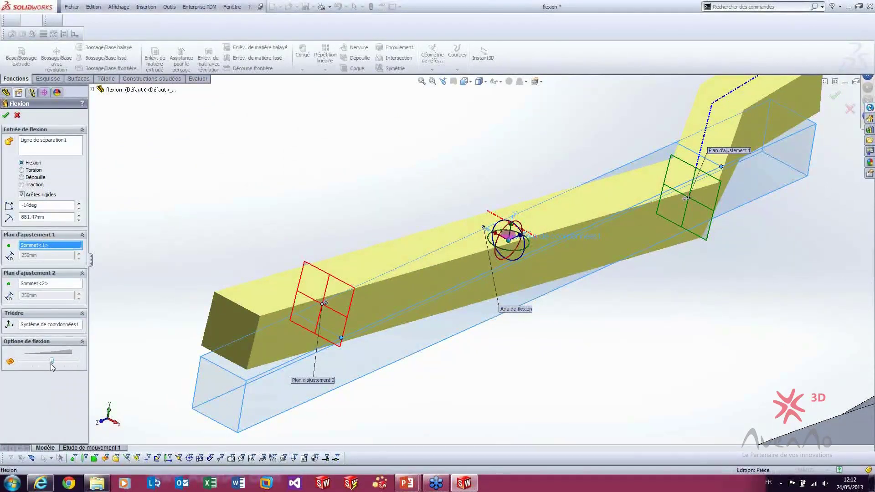
click(16, 115)
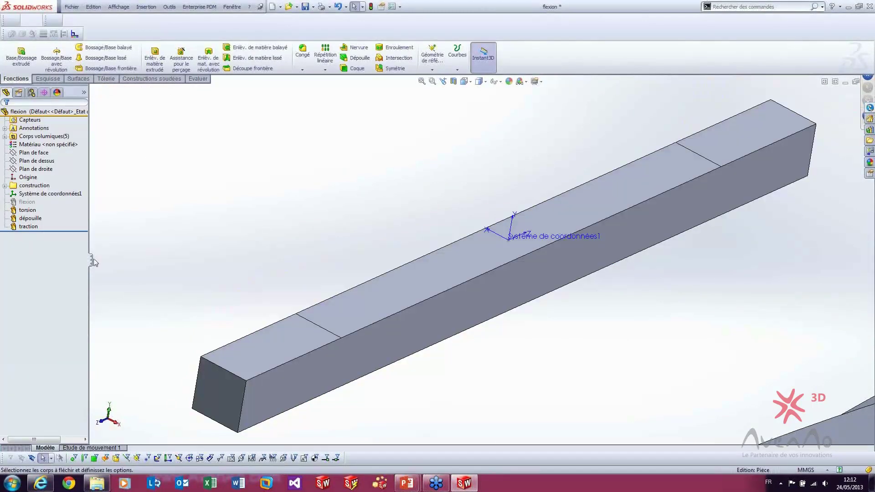
Unsuppress the original flexion feature and open it for editing.
right_click(19, 202)
click(36, 182)
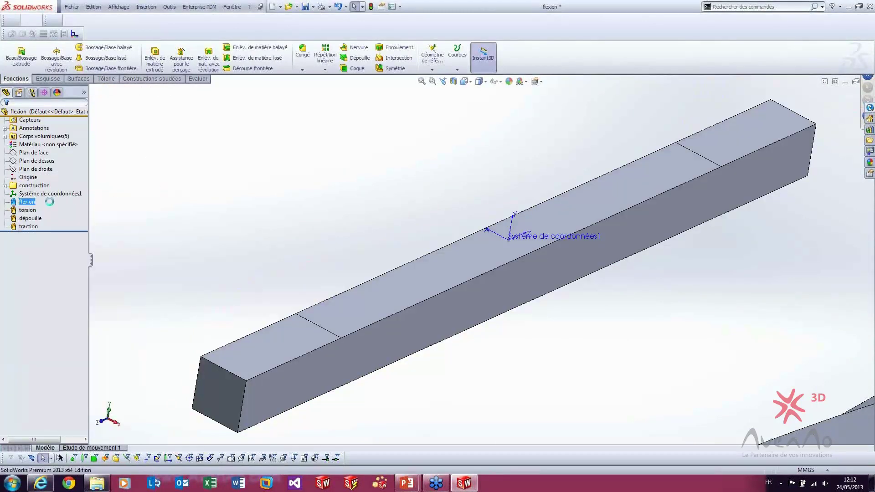
right_click(23, 204)
click(62, 220)
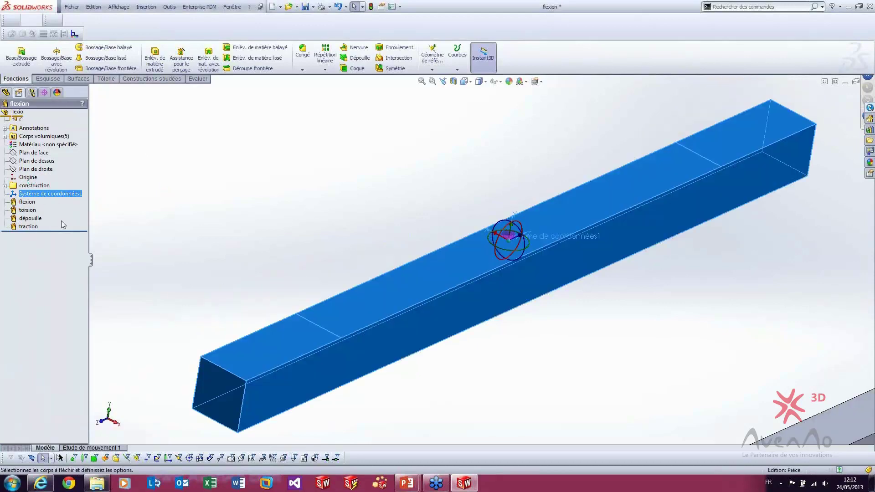
Try the flex accuracy at its maximum and minimum on the bent bar, and cancel the edit.
mouse_move(26, 361)
mouse_down()
mouse_move(57, 362)
mouse_move(39, 363)
mouse_up()
scroll(182, 357, up, 5)
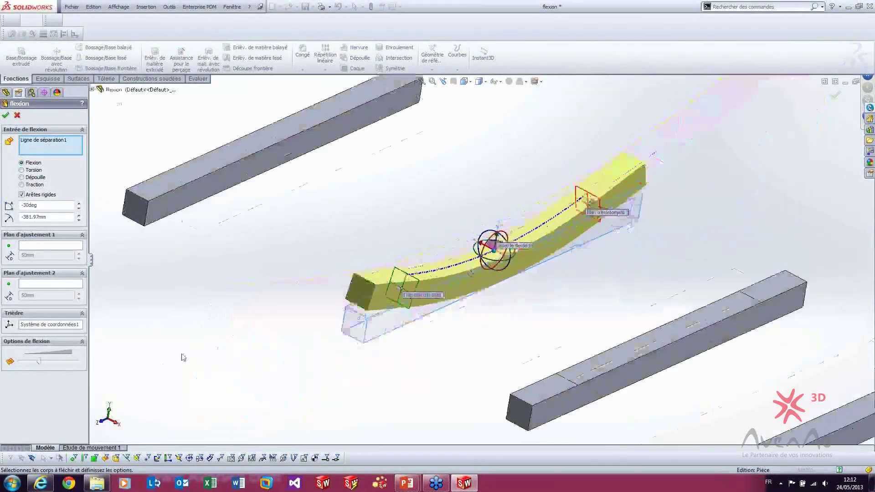
middle_drag(250, 335, 273, 310)
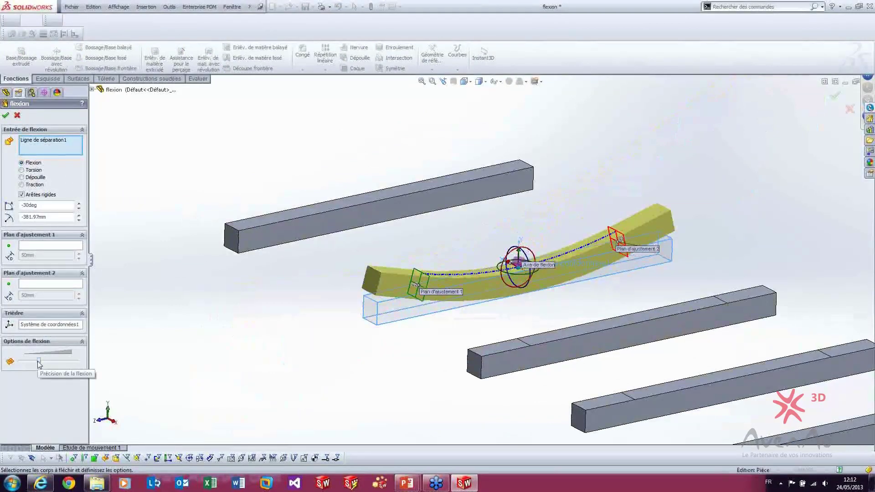
drag(38, 362, 75, 362)
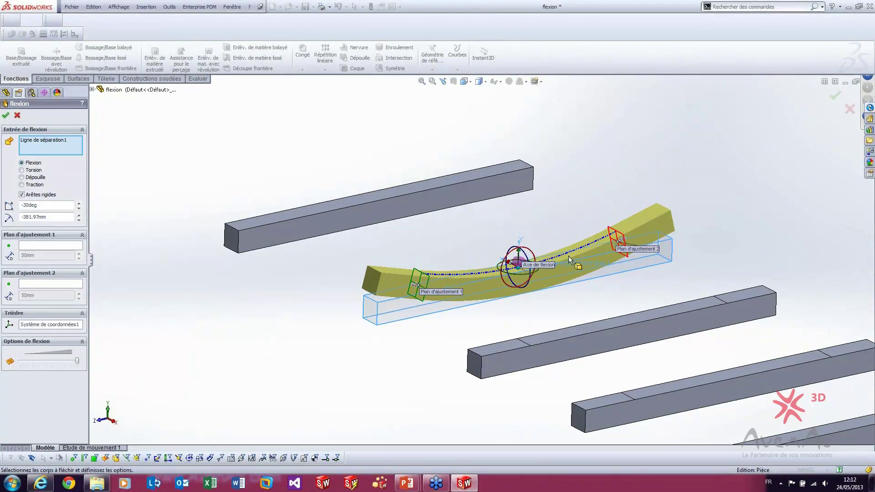
scroll(564, 272, down, 3)
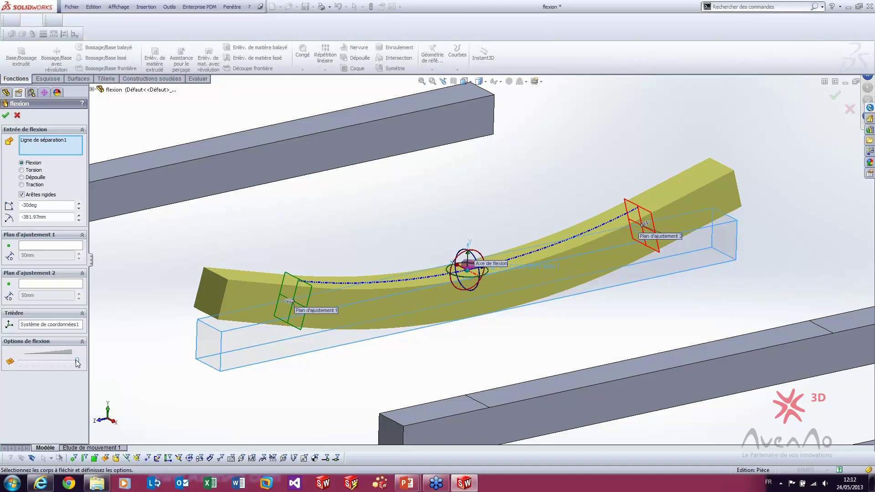
drag(77, 363, 15, 362)
drag(49, 216, 21, 212)
click(144, 246)
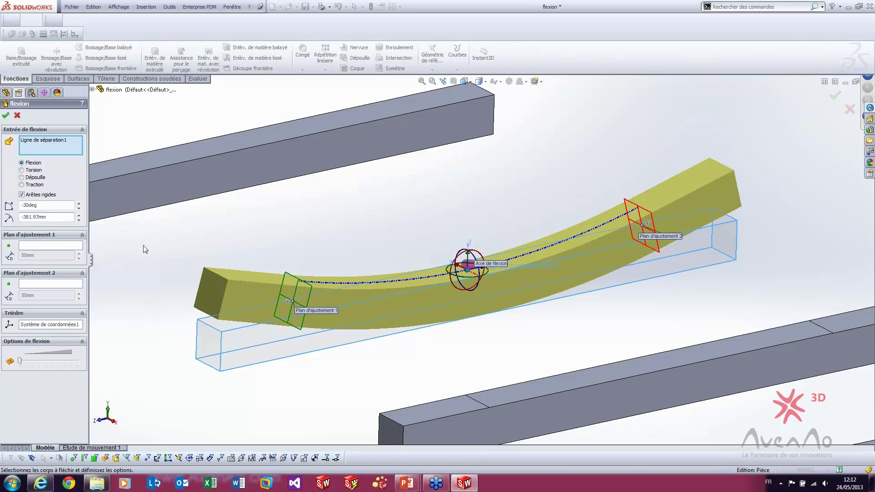
click(17, 115)
scroll(236, 215, up, 5)
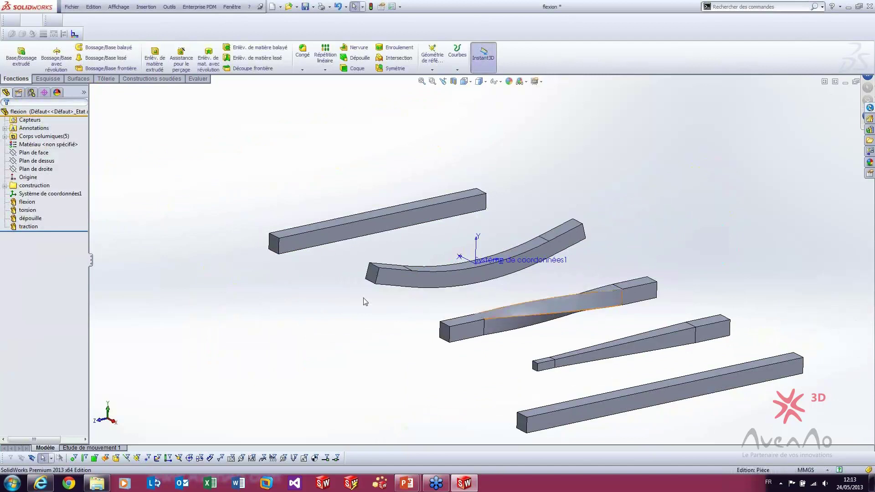
Open the torsion feature of the twisted bar for editing and examine its trim planes and triad.
click(27, 210)
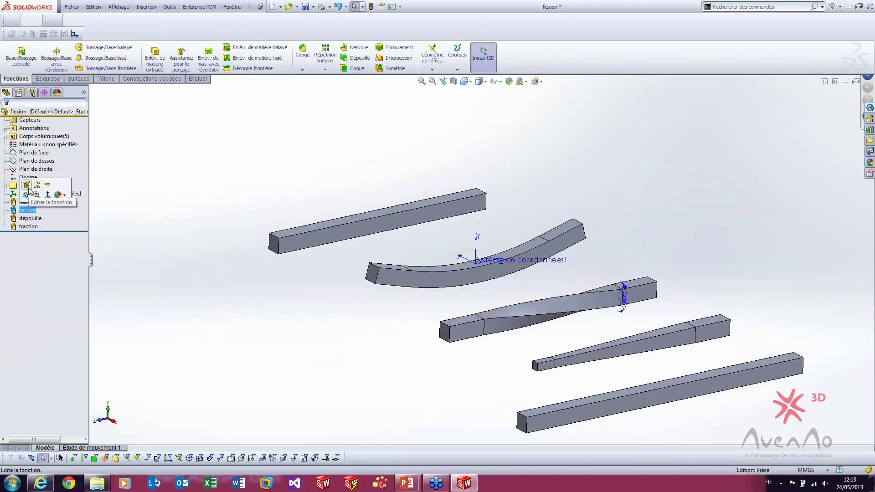
click(27, 187)
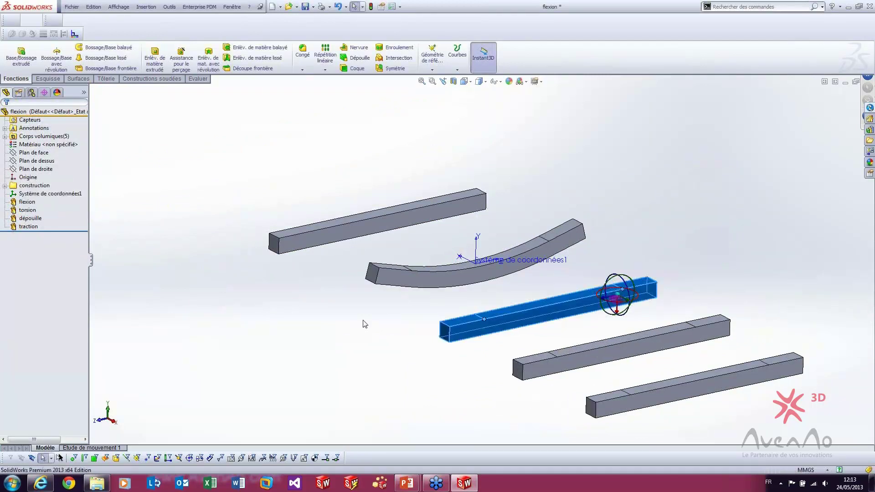
scroll(568, 324, down, 5)
middle_drag(565, 323, 567, 325)
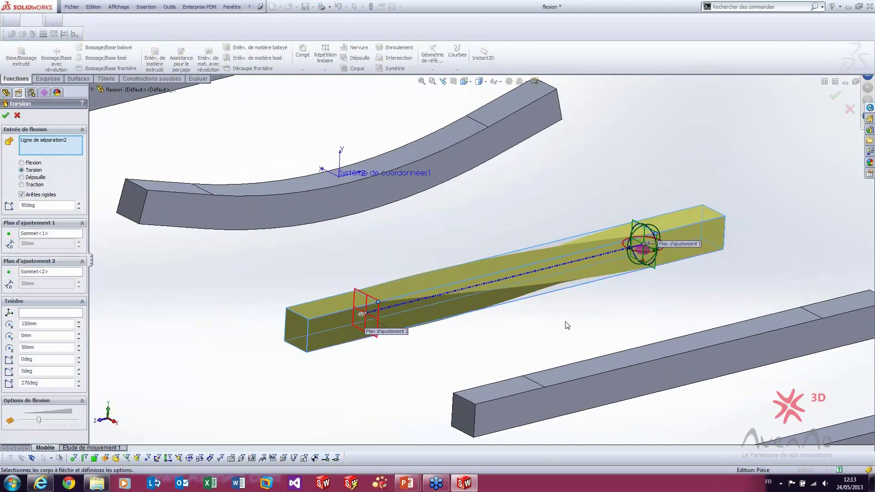
Try torsion angles of 0 and 45 degrees on the twisted bar.
scroll(480, 254, up, 3)
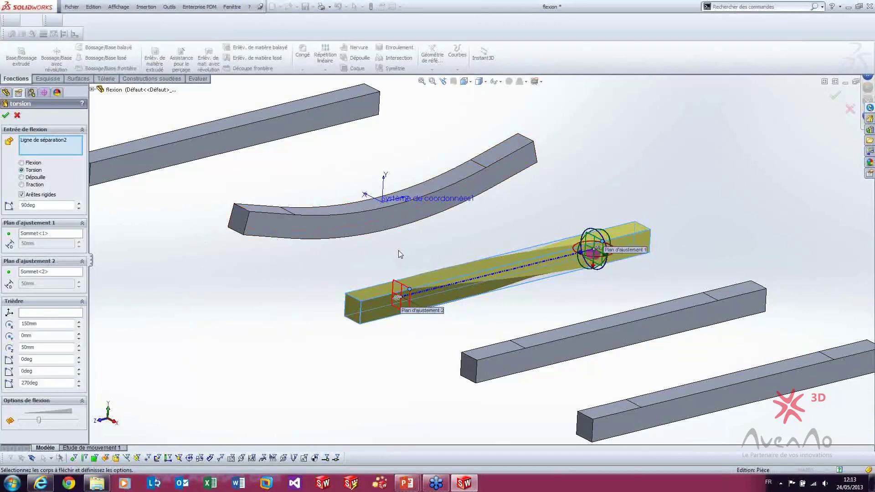
click(79, 208)
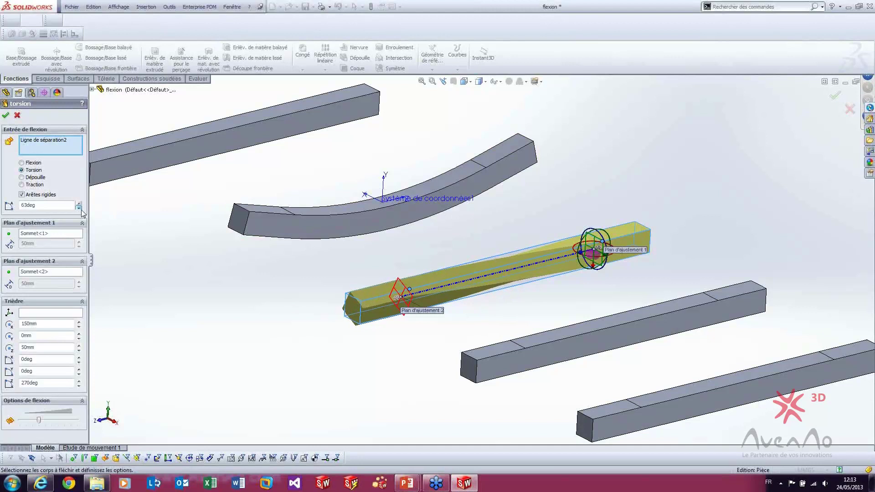
double_click(41, 206)
text(0)
key(Return)
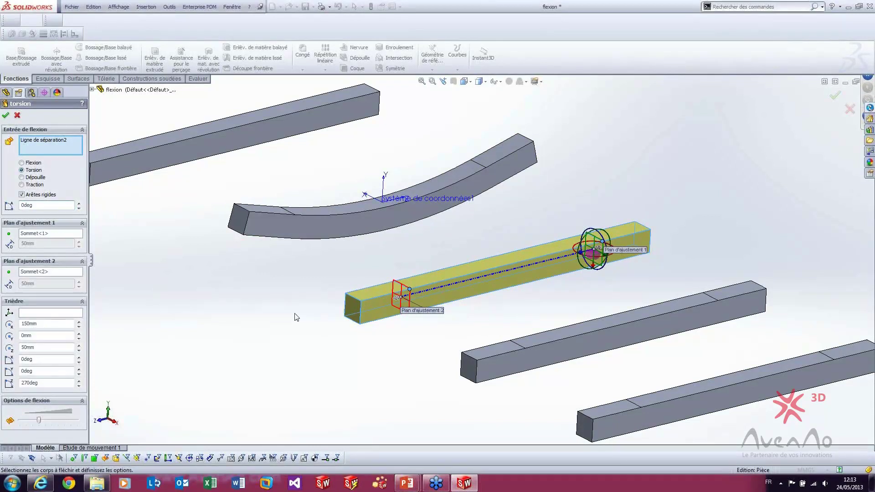
scroll(481, 337, down, 1)
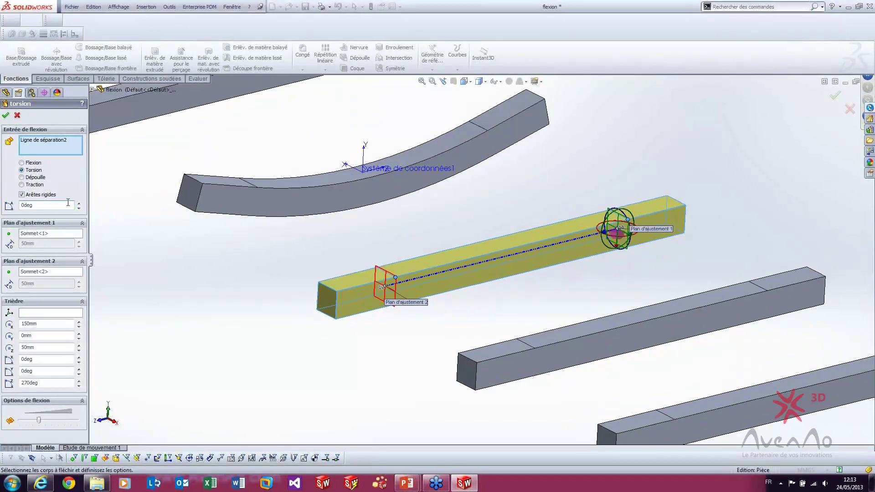
text(45)
key(Return)
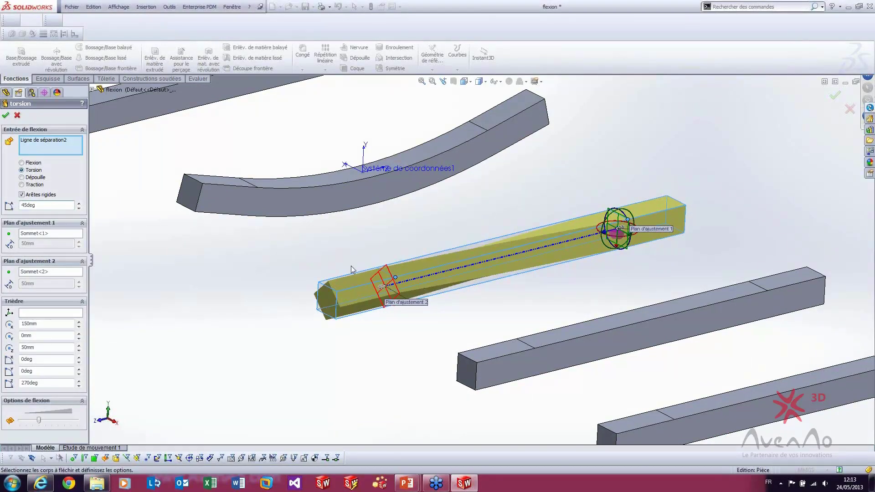
Examine the vertex references of trim planes 1 and 2 in the torsion feature.
click(45, 234)
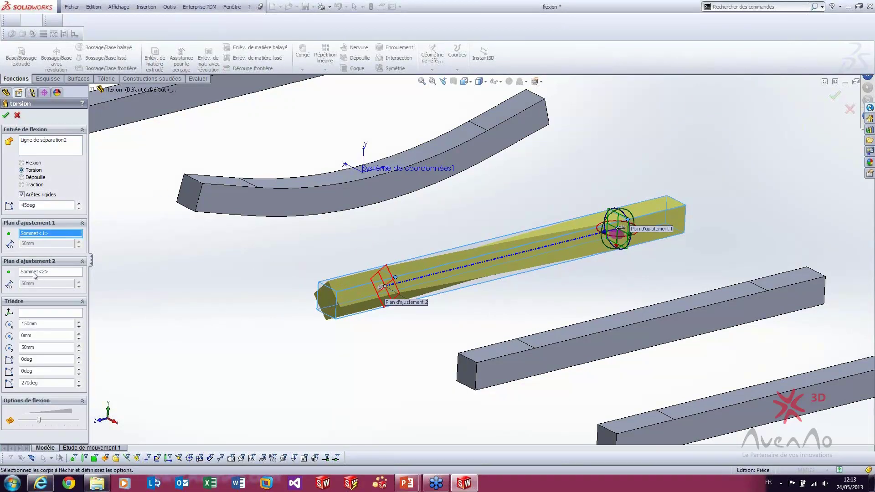
click(36, 272)
click(41, 234)
click(32, 208)
click(243, 295)
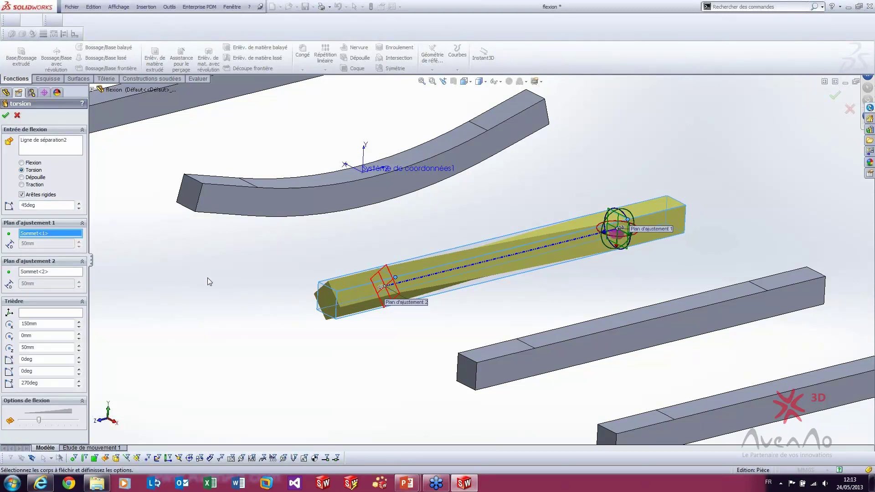
Set the torsion angle to 90 degrees and accept the feature.
double_click(72, 205)
text(90)
key(Return)
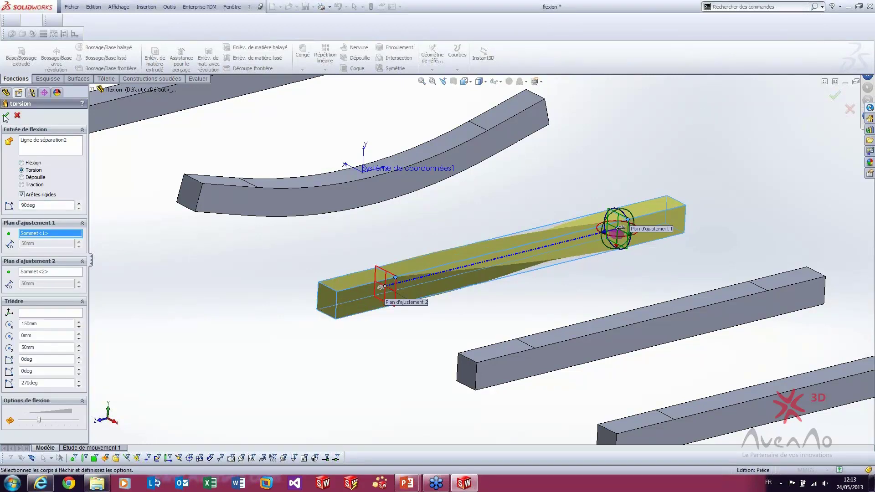
Inspect the edge separating the straight end from the twisted section at the second trim plane.
scroll(290, 293, down, 3)
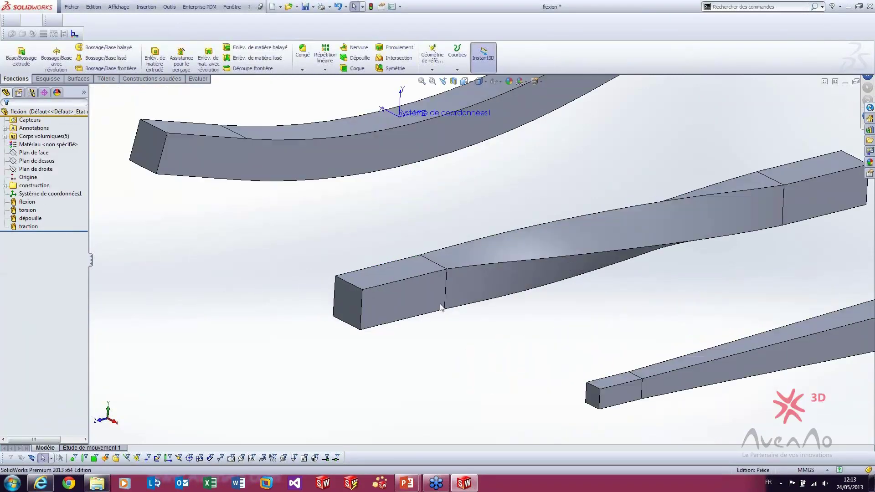
click(447, 288)
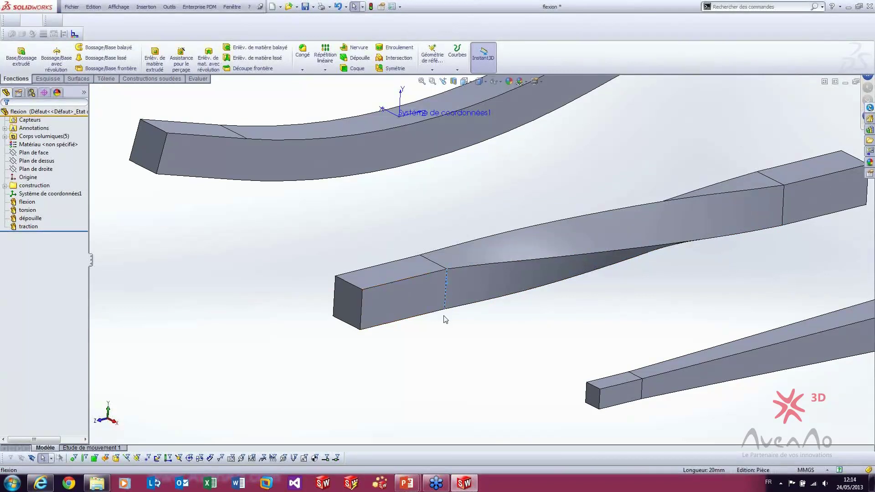
scroll(461, 316, down, 3)
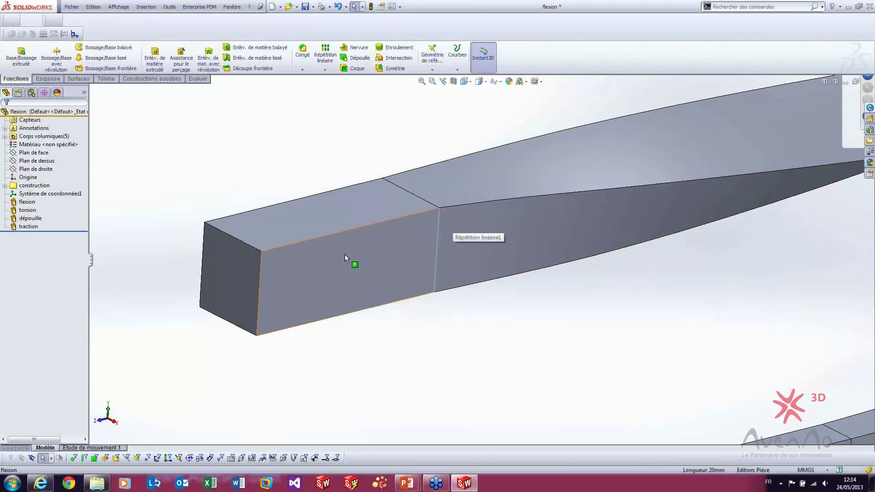
click(442, 346)
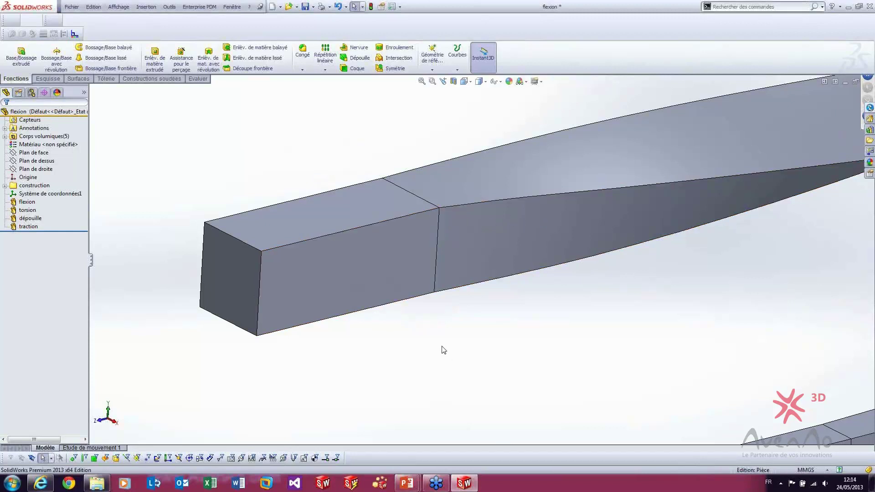
Edit the torsion feature to turn off hard edges (Arêtes rigides) and accept the change.
click(27, 210)
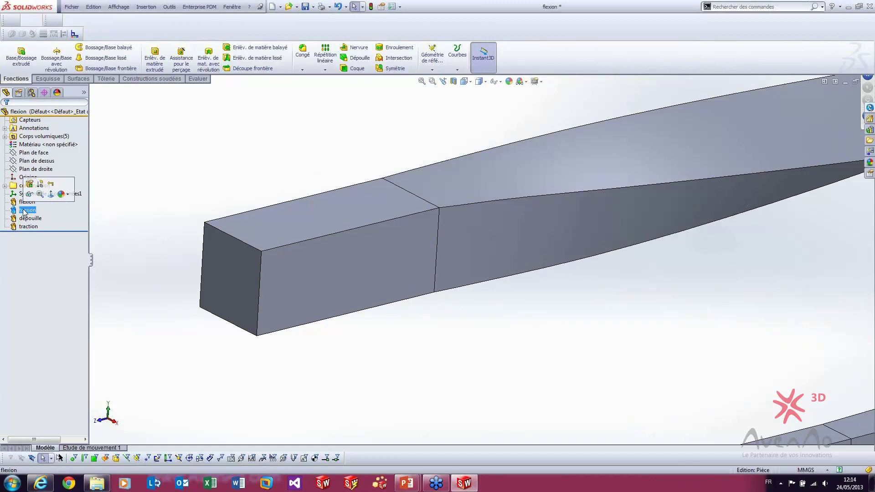
click(31, 185)
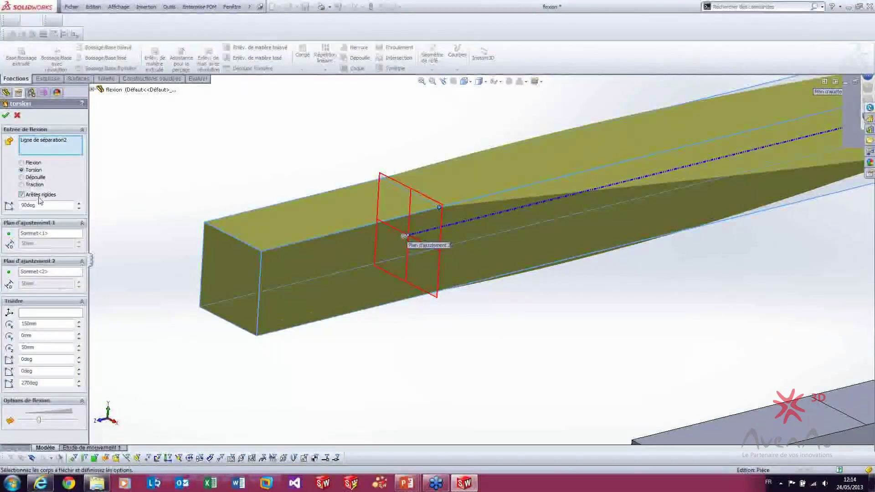
click(6, 115)
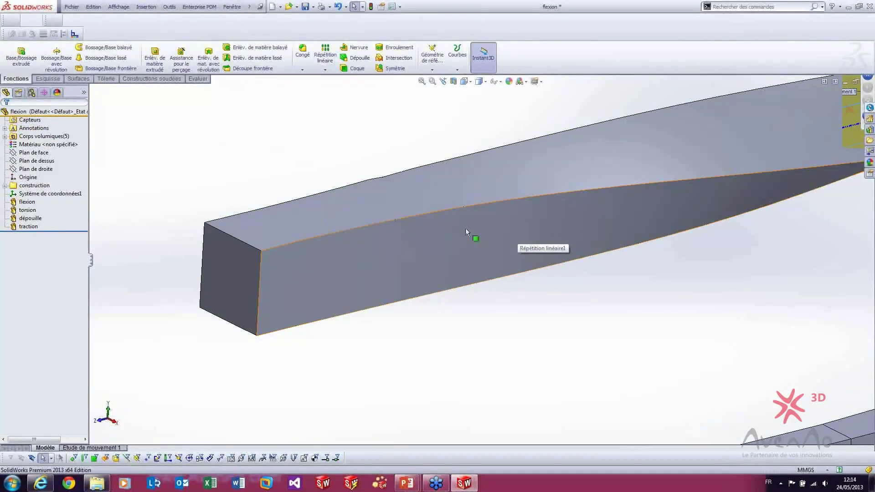
Examine both ends of the twisted bar for the effect of disabling hard edges, including the split edge at the far end.
middle_drag(465, 228, 506, 229)
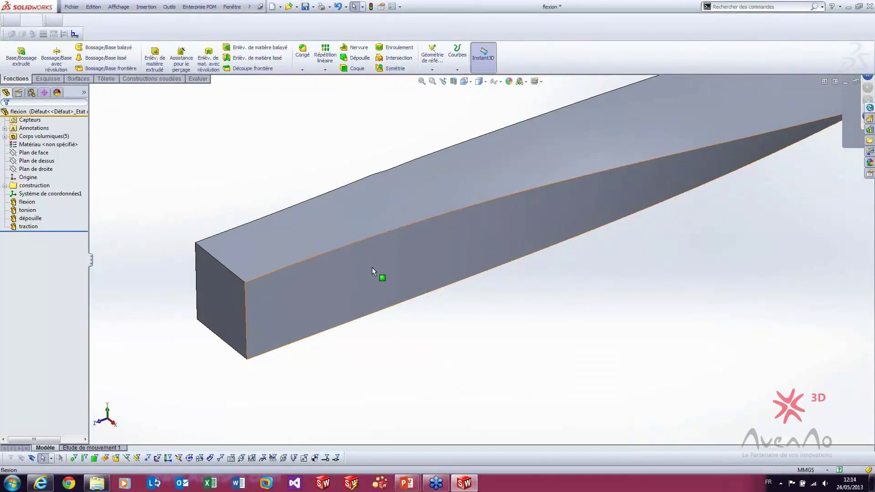
scroll(598, 204, up, 5)
middle_drag(600, 205, 676, 154)
click(625, 132)
scroll(679, 159, down, 3)
scroll(670, 171, down, 2)
scroll(642, 191, down, 2)
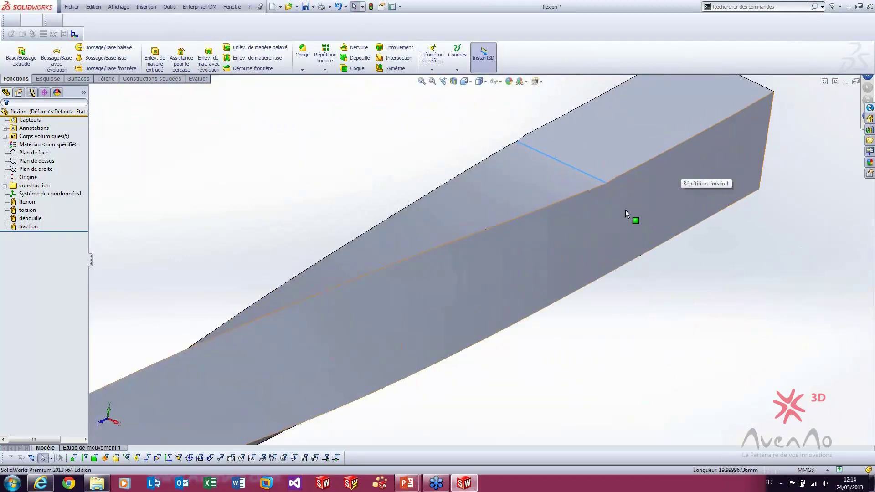
scroll(621, 221, up, 7)
middle_drag(565, 291, 516, 299)
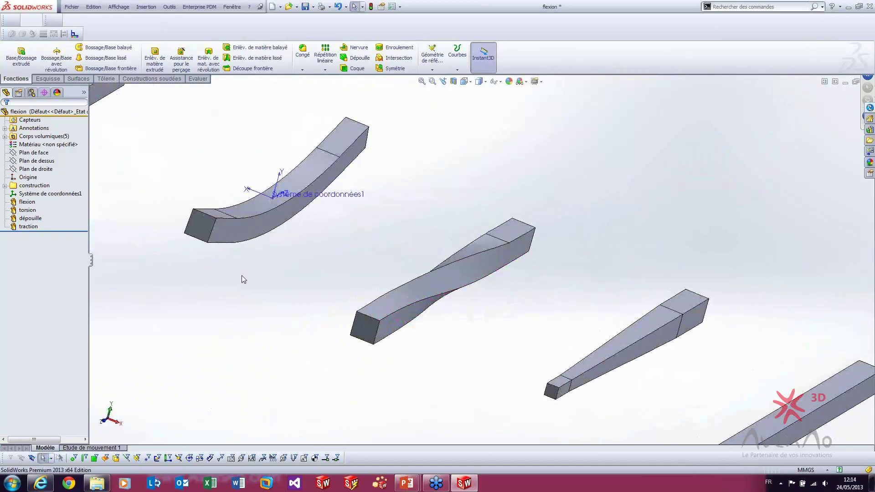
Open the dépouille feature of the tapered bar for editing and examine its preview and trim planes.
middle_drag(242, 280, 593, 317)
scroll(580, 299, down, 3)
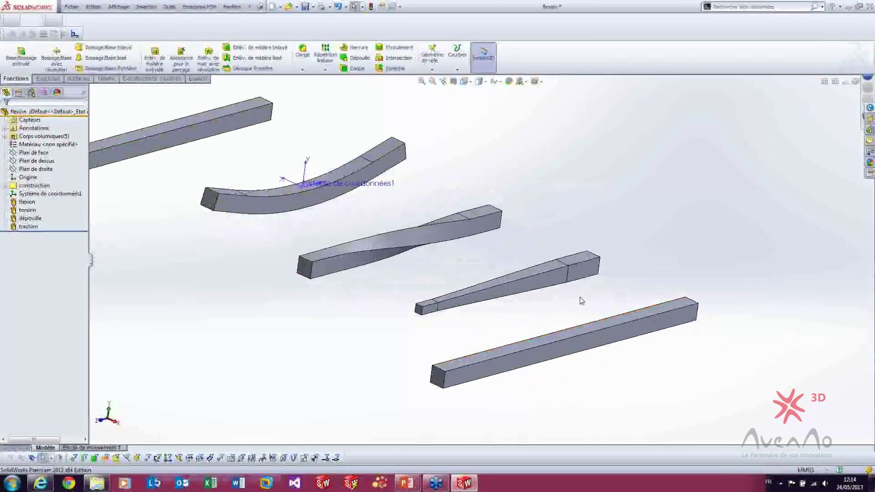
click(29, 219)
right_click(28, 220)
click(34, 193)
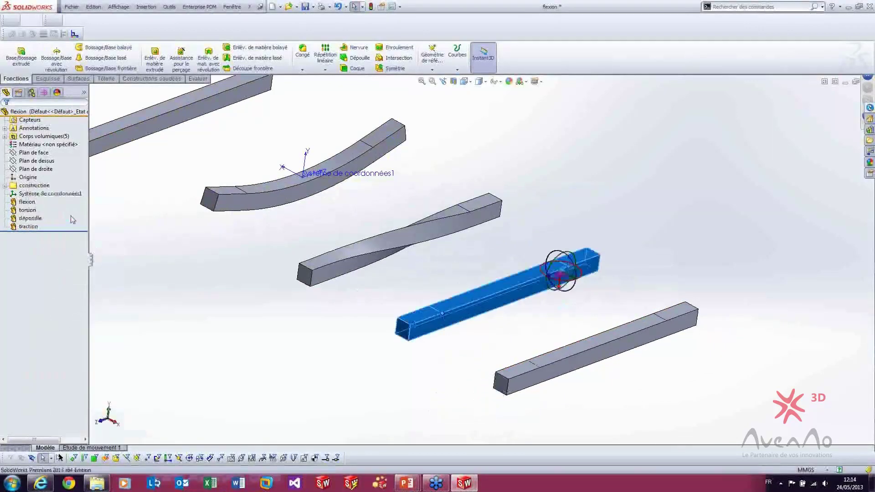
scroll(568, 301, down, 3)
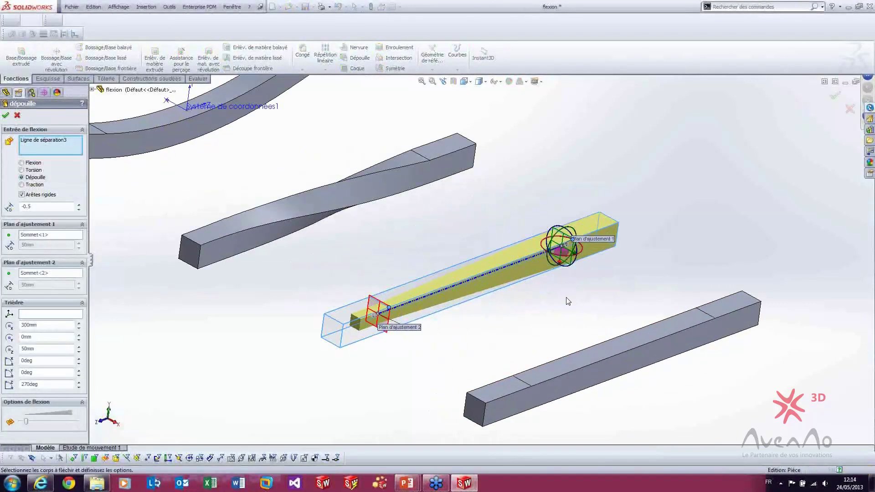
scroll(564, 302, down, 1)
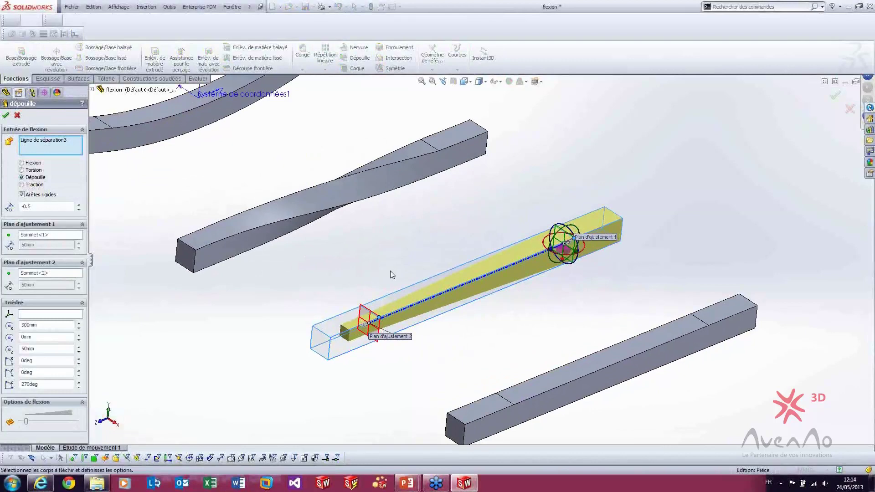
scroll(595, 256, down, 2)
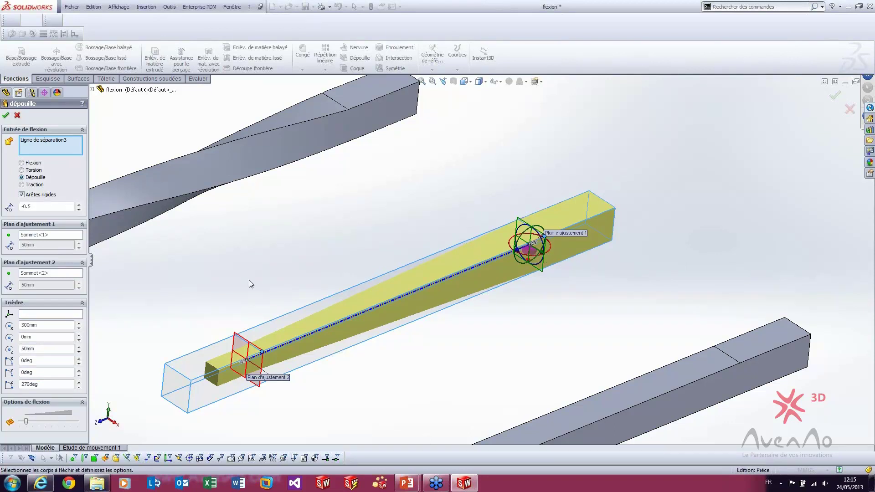
Review the trim plane 1 reference and taper factor of the dépouille feature, and accept it without changes.
click(31, 235)
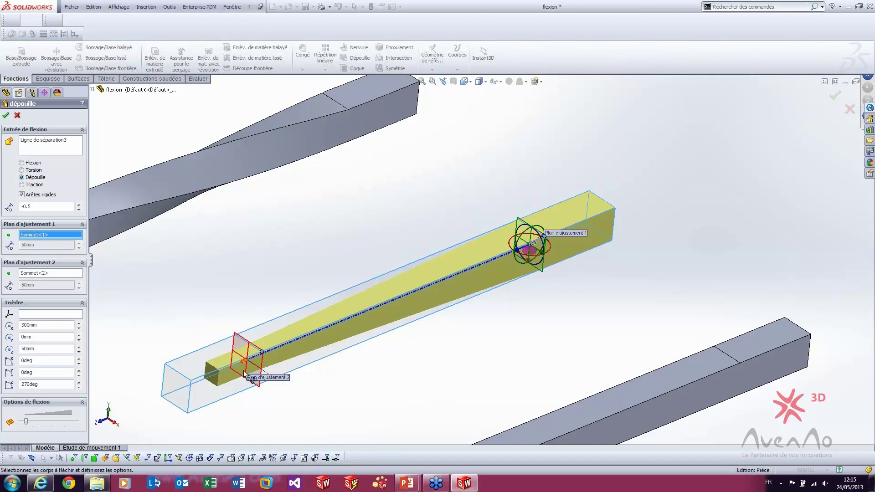
double_click(48, 205)
scroll(420, 383, up, 4)
scroll(420, 375, down, 3)
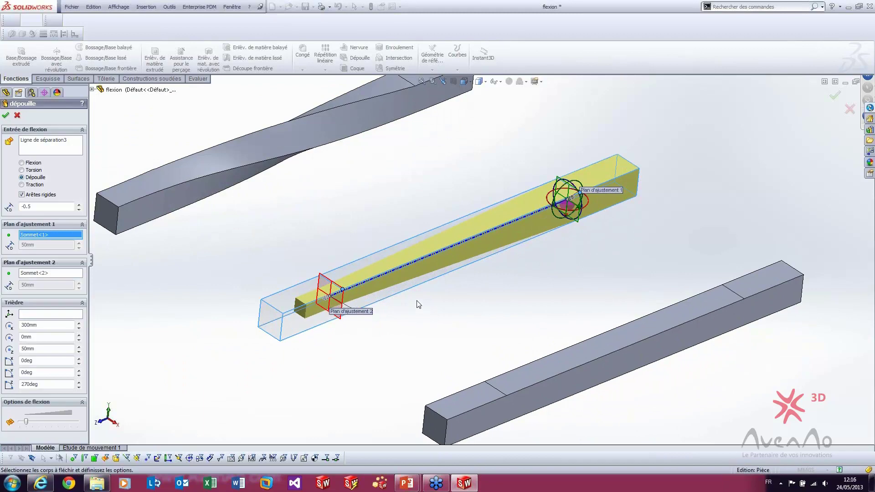
click(6, 116)
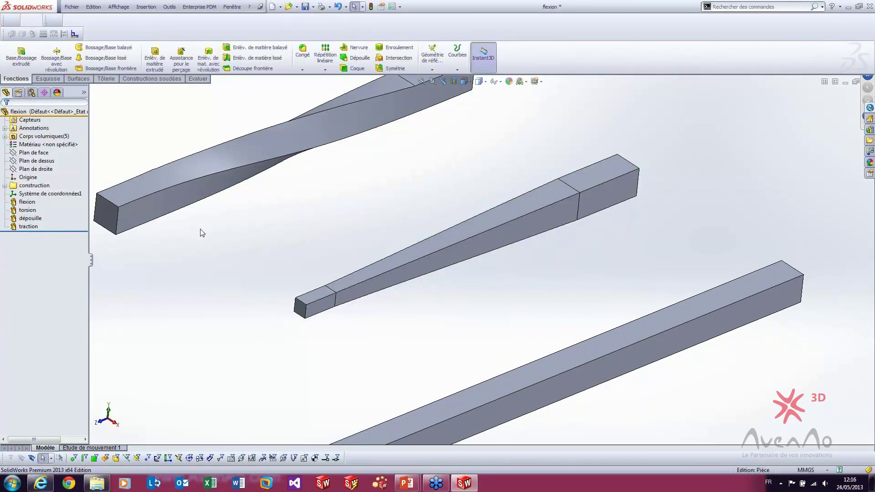
Open the traction feature of the stretched bar for editing.
scroll(469, 302, up, 4)
scroll(446, 299, down, 2)
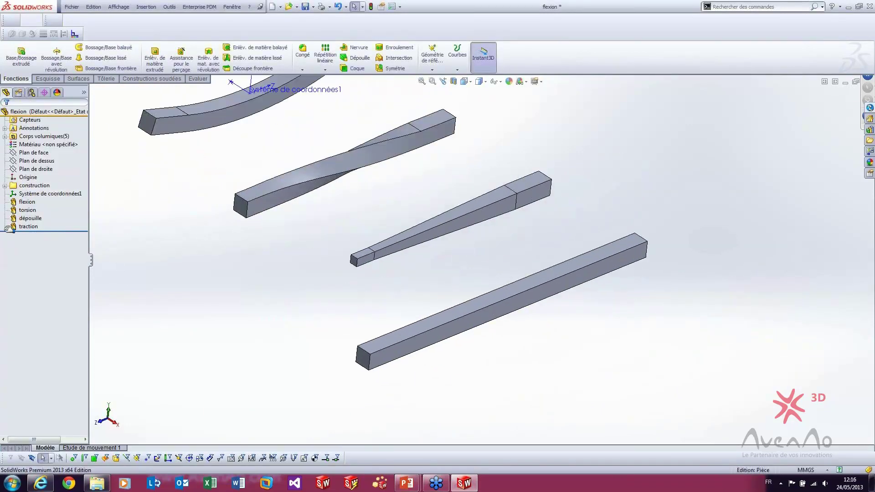
click(28, 227)
right_click(27, 227)
click(37, 203)
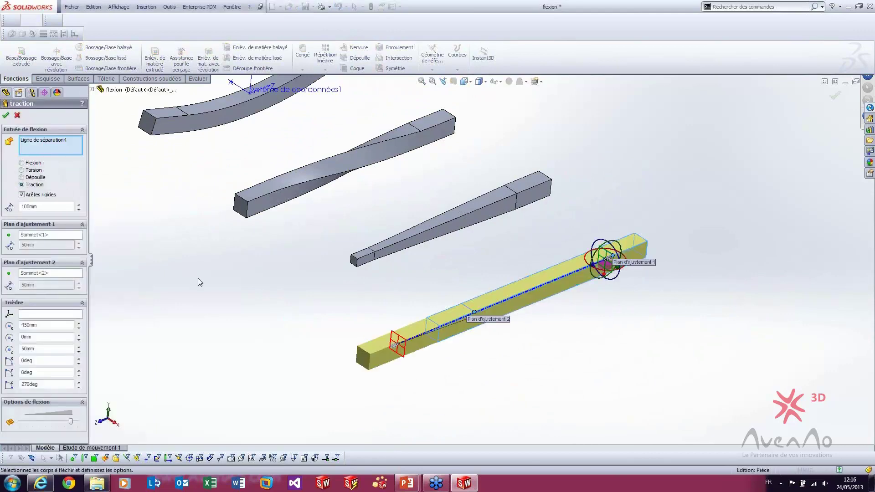
Review the traction flex settings and preview on the frontmost bar, and accept the feature.
scroll(590, 373, up, 2)
scroll(573, 329, down, 2)
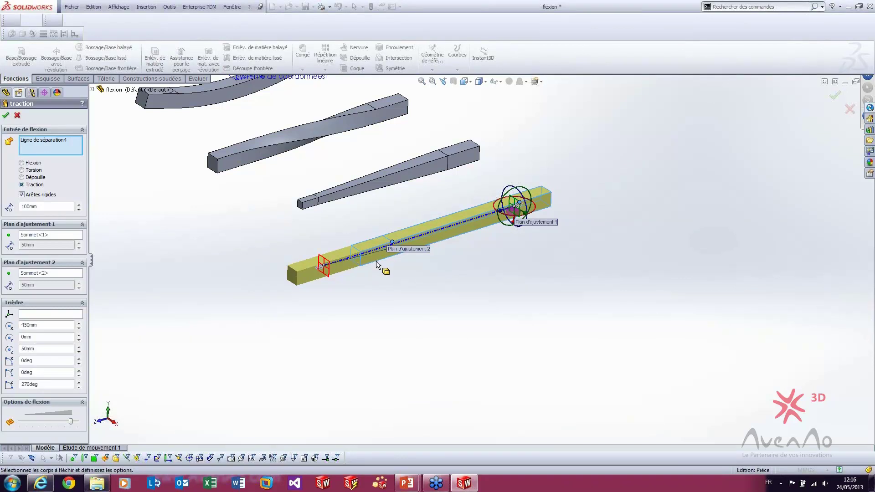
scroll(392, 249, down, 2)
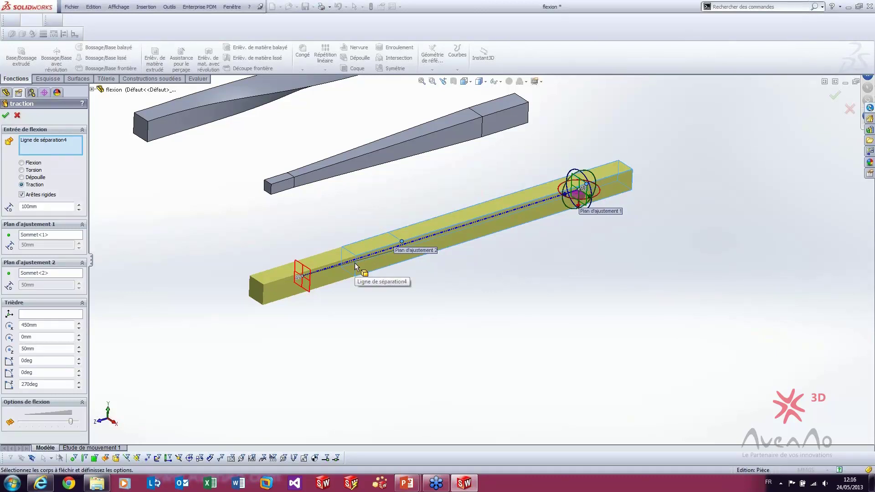
drag(56, 206, 22, 206)
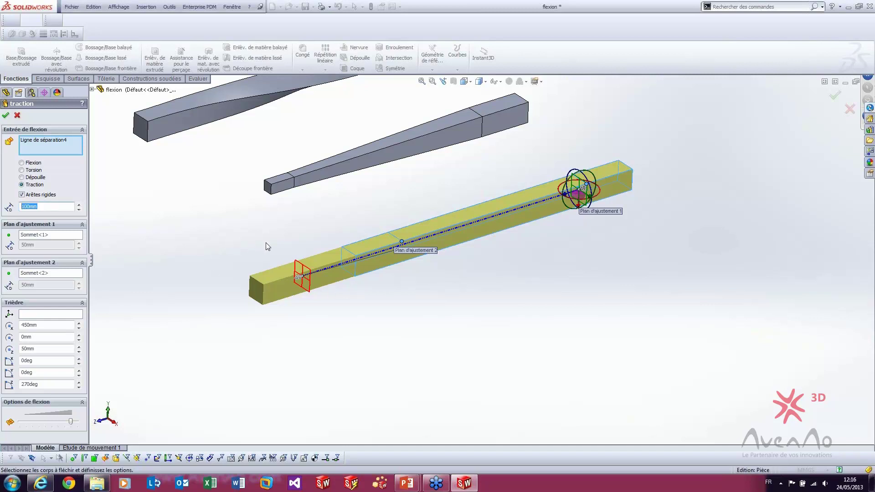
scroll(285, 247, up, 6)
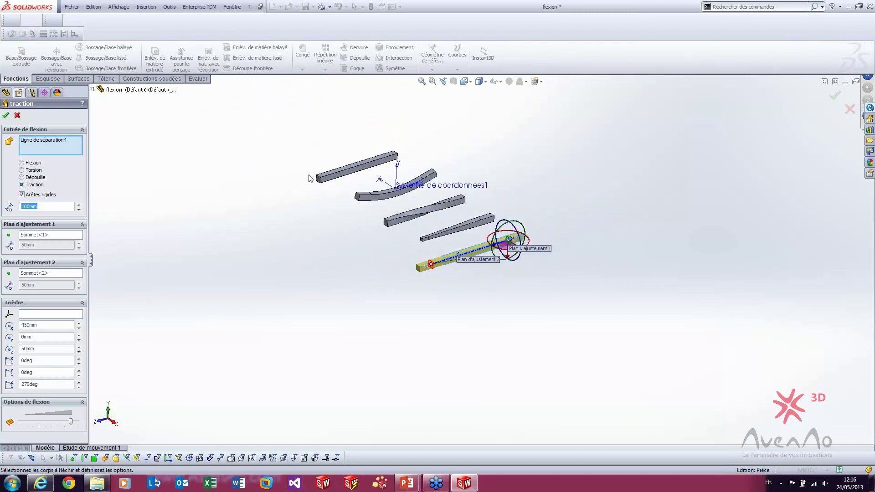
scroll(513, 240, down, 5)
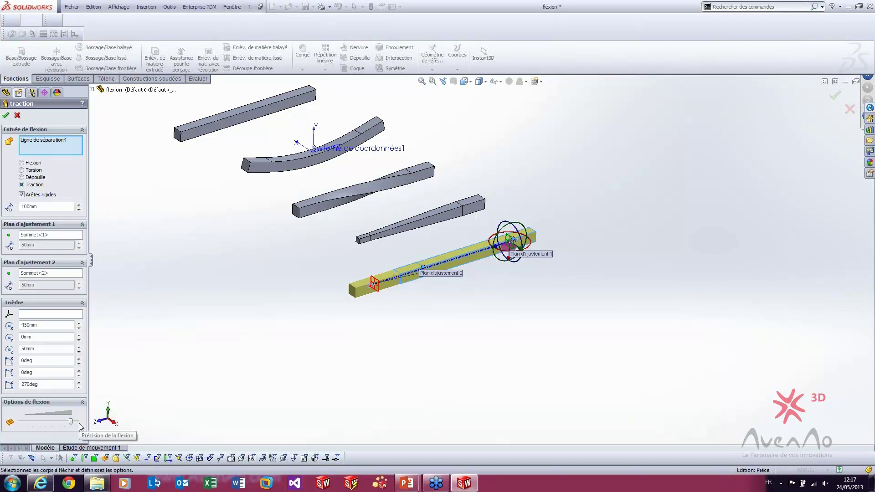
click(6, 115)
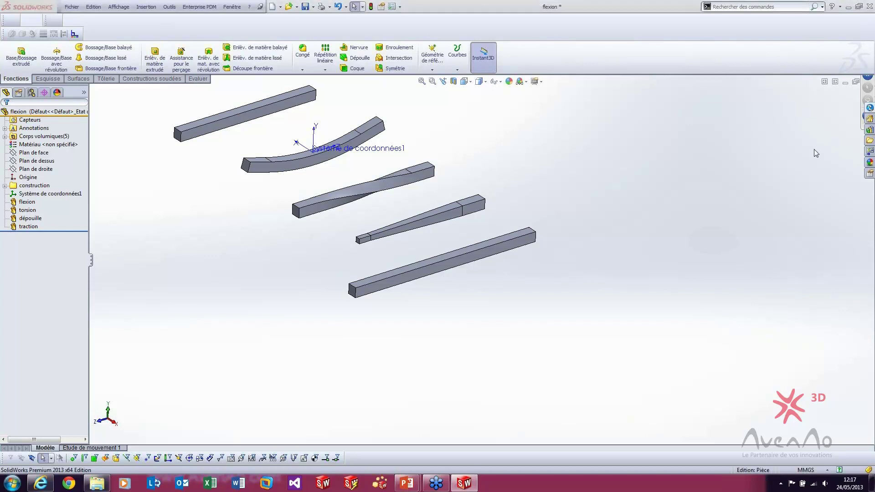
click(624, 226)
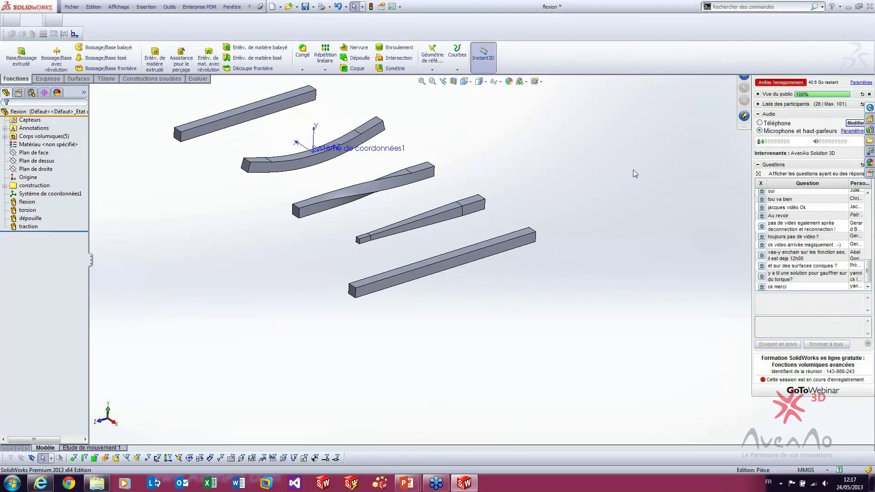
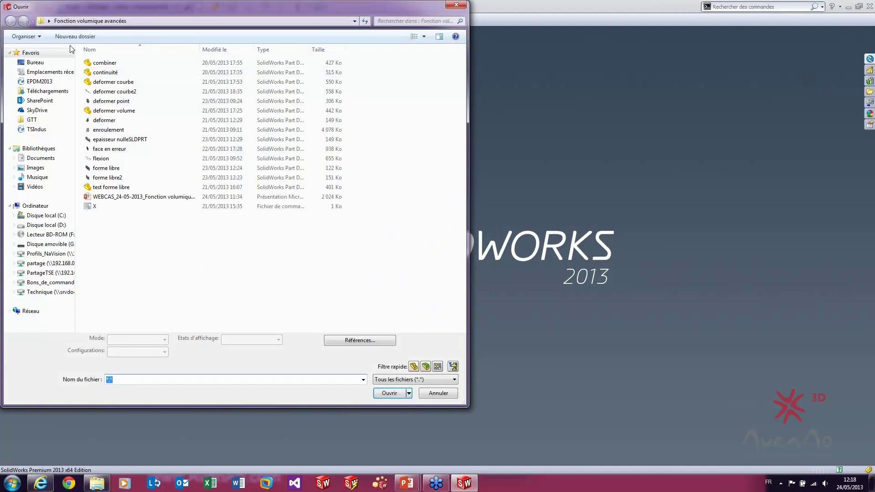
Open the part "deformer point" from the "Fonction volumique avancées" folder and view its domed face at an angle.
click(126, 103)
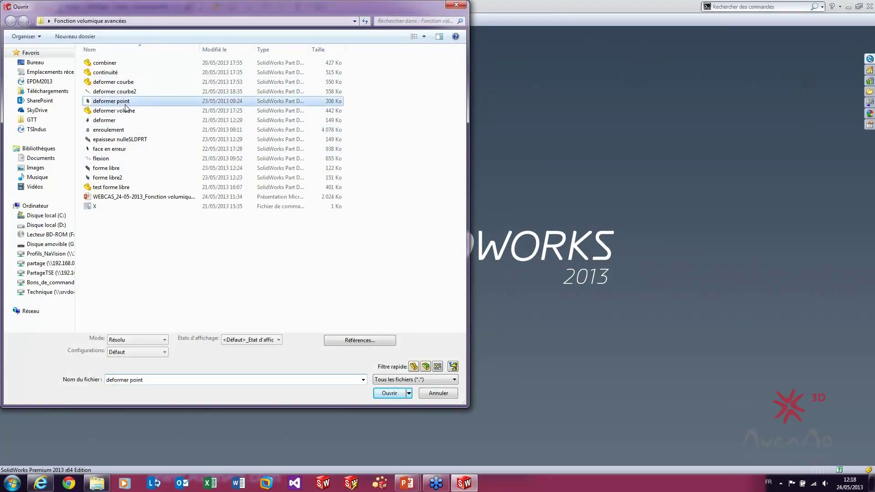
click(385, 393)
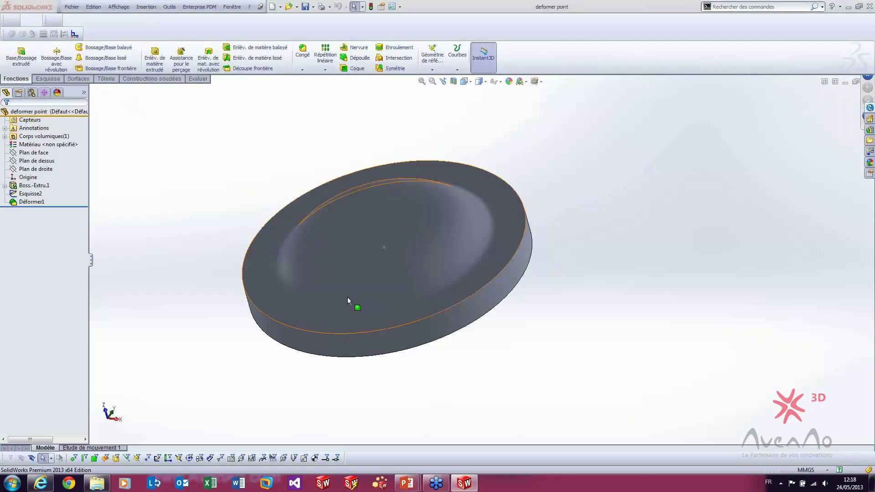
middle_drag(371, 316, 389, 345)
Switch on RealView graphics to inspect the reflections on the deformed disc, and switch them off again.
click(535, 84)
click(410, 129)
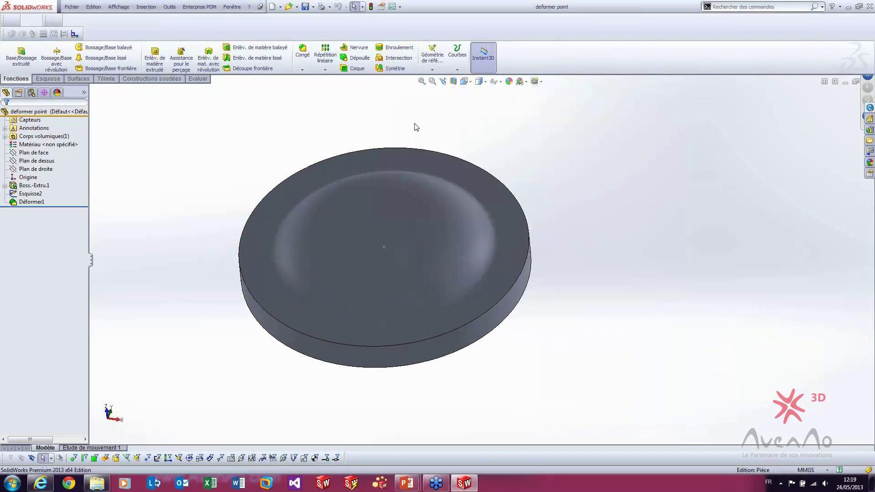
click(537, 82)
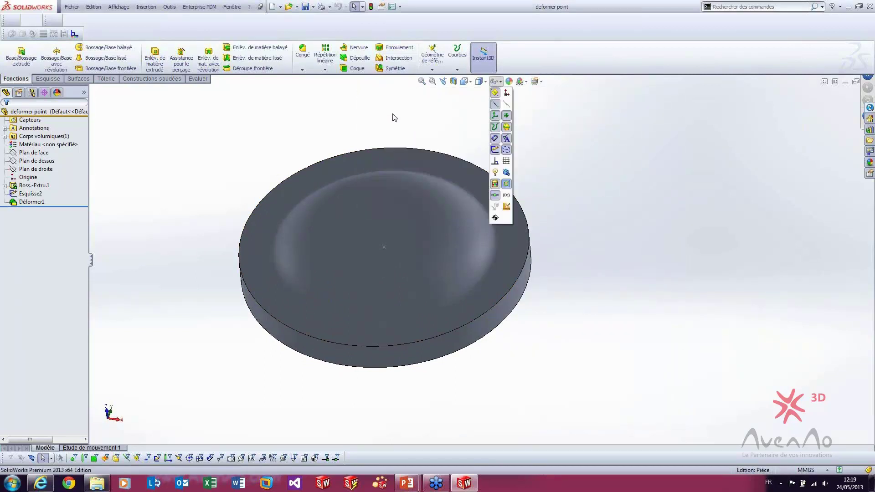
mouse_move(406, 135)
middle_down()
mouse_move(414, 123)
mouse_move(407, 124)
middle_up()
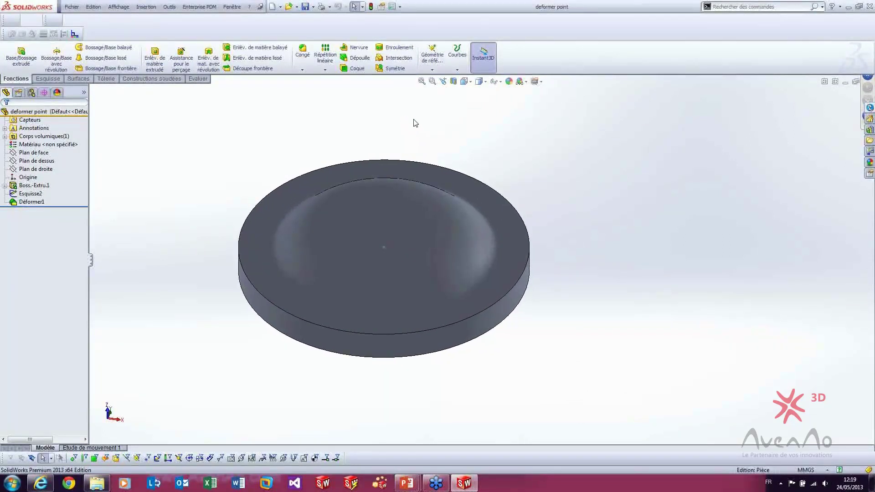
click(526, 82)
click(565, 90)
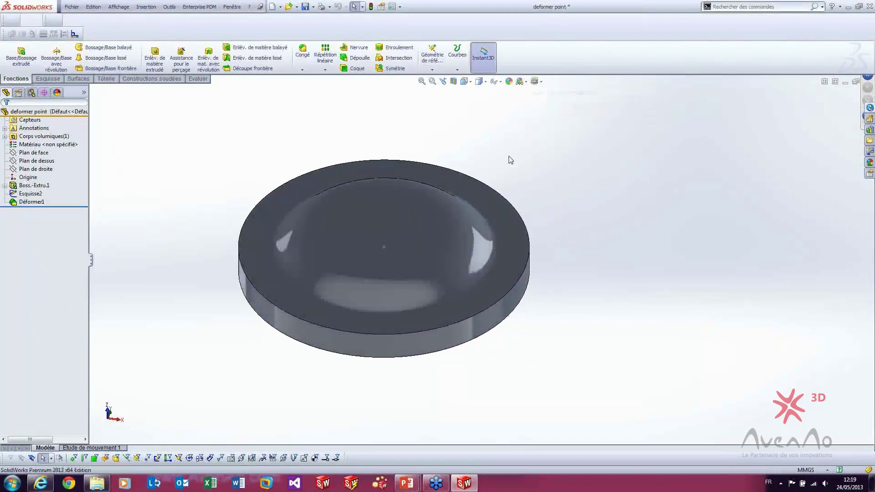
middle_drag(566, 171, 537, 175)
click(540, 82)
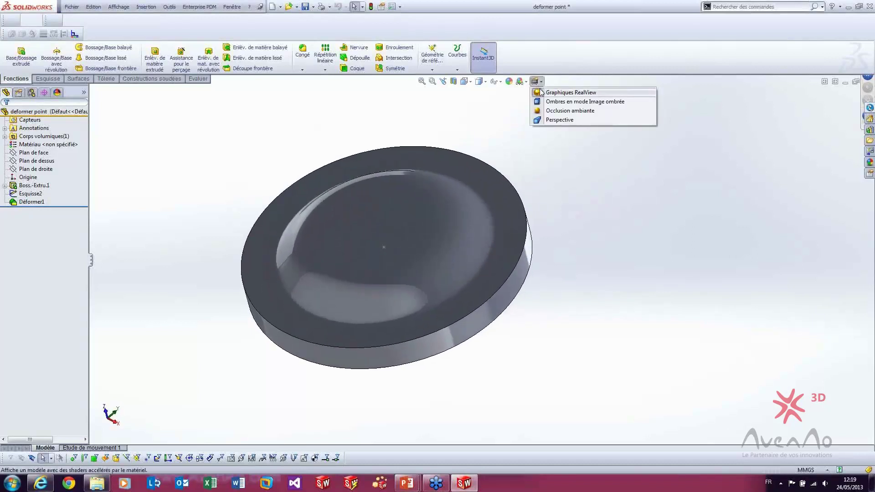
click(560, 93)
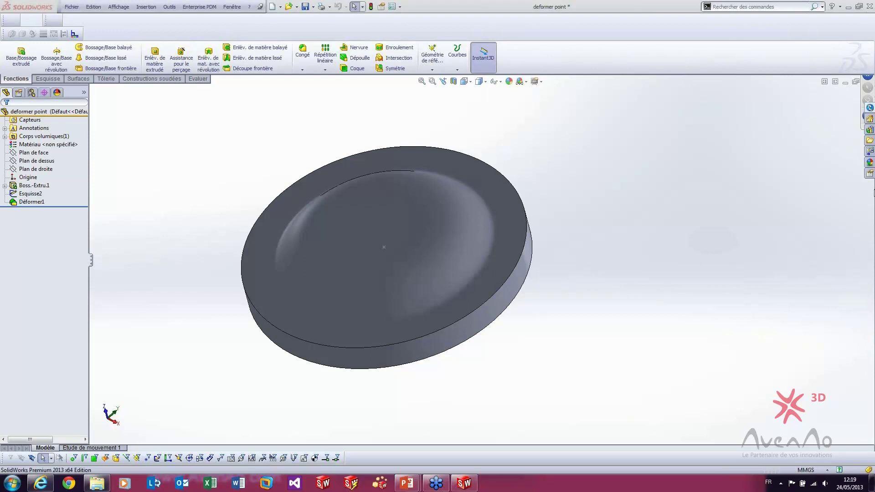
Apply a black-and-grey checkered appearance to the disc's domed top face.
click(870, 174)
click(683, 129)
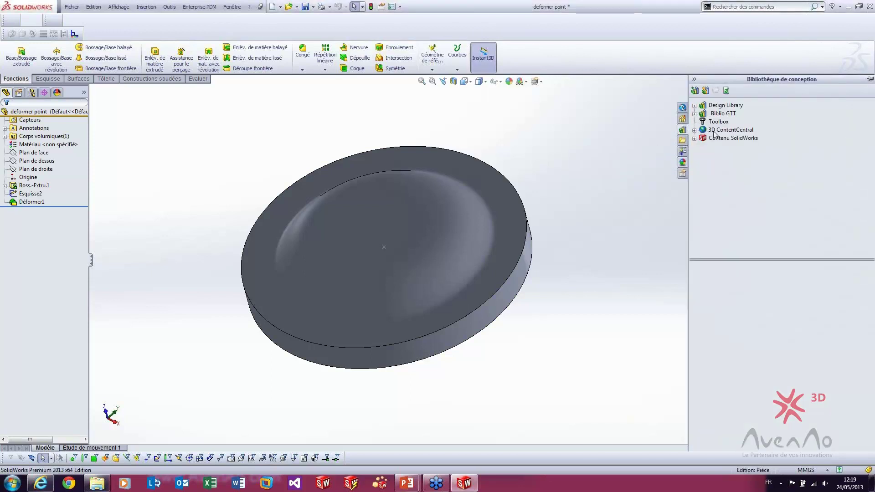
click(682, 163)
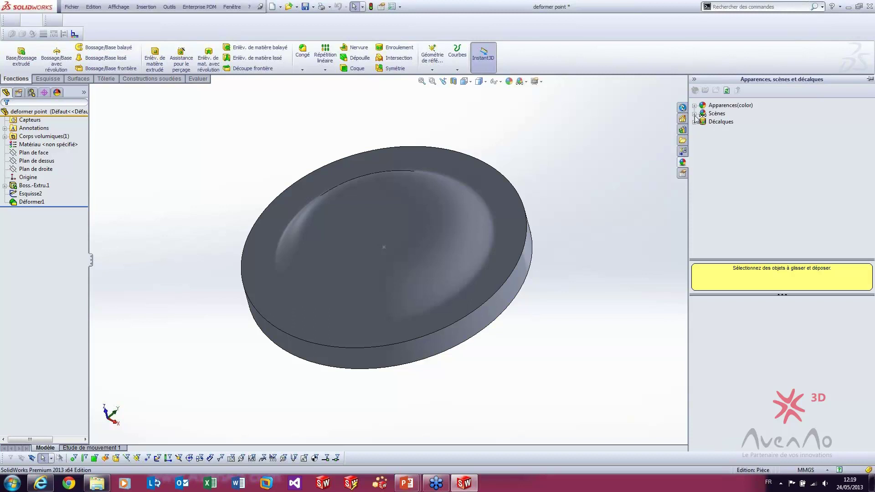
double_click(730, 105)
drag(800, 311, 364, 233)
click(362, 231)
middle_drag(588, 242, 593, 210)
scroll(454, 268, down, 1)
mouse_move(455, 238)
middle_down()
mouse_move(457, 283)
mouse_move(457, 255)
middle_up()
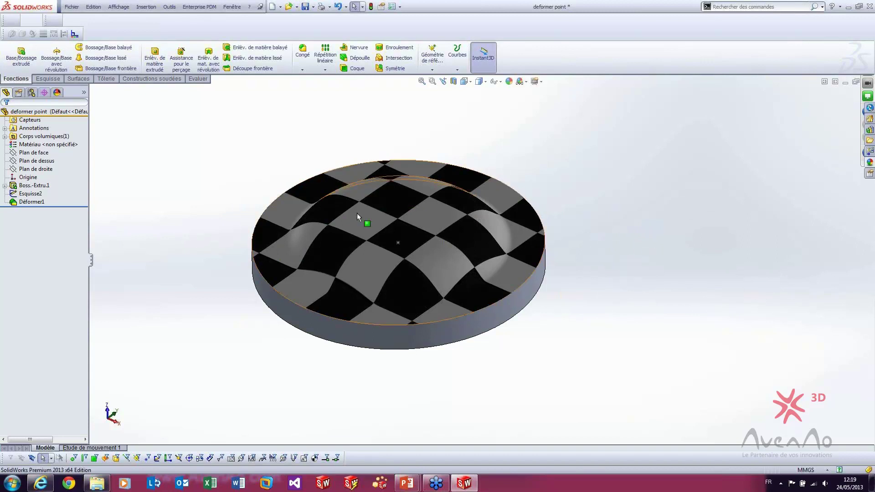
right_click(381, 187)
click(417, 192)
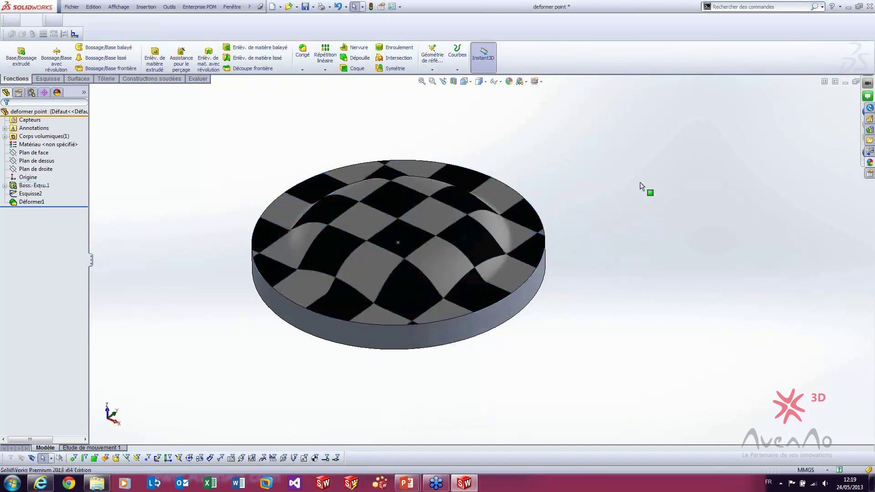
Suppress the Déformer1 feature and highlight the Esquisse2 point at the centre of the disc's top face.
click(28, 202)
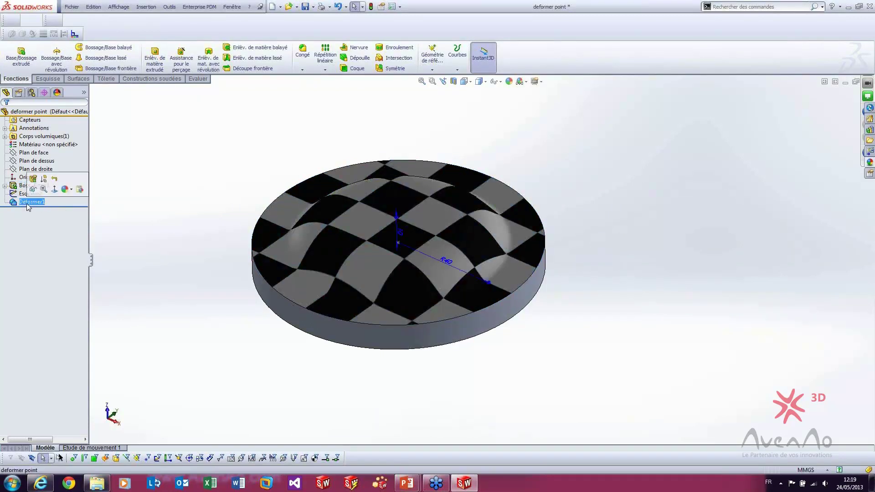
middle_drag(177, 235, 173, 199)
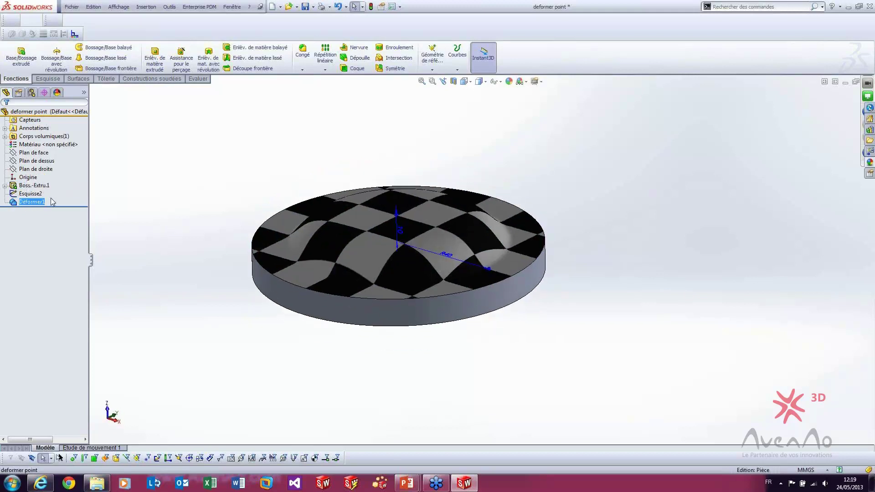
right_click(32, 204)
click(87, 181)
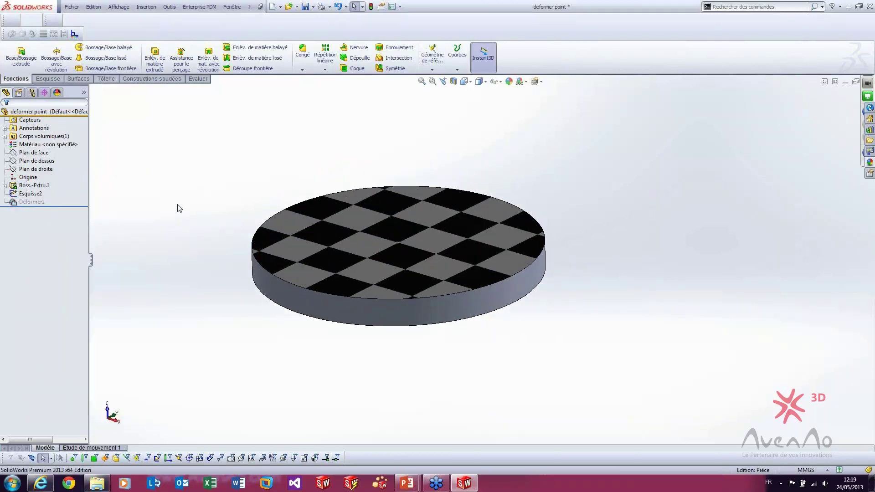
click(37, 193)
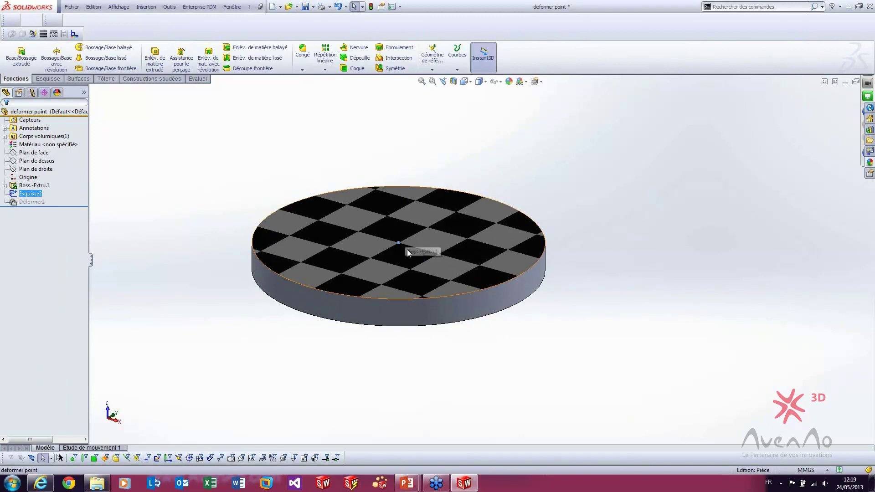
click(367, 263)
click(237, 332)
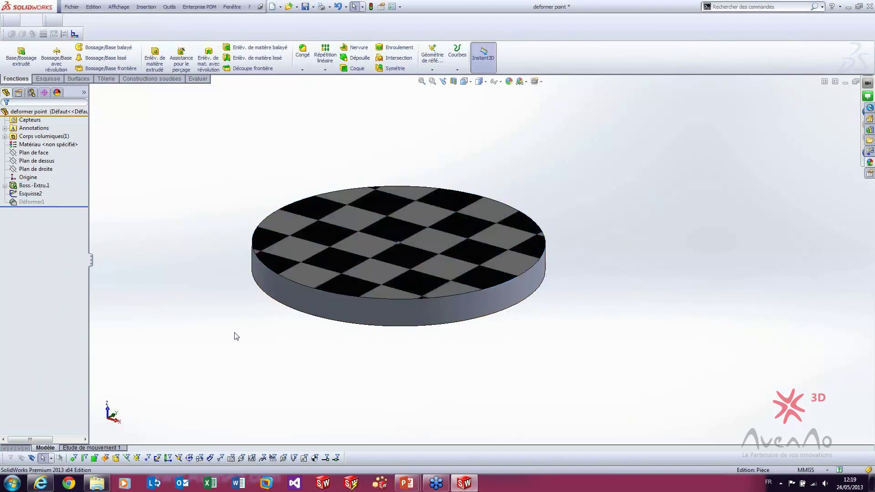
Start a Deform feature of type Point, using the Esquisse2 point on the disc's top face as the deformation point.
click(145, 6)
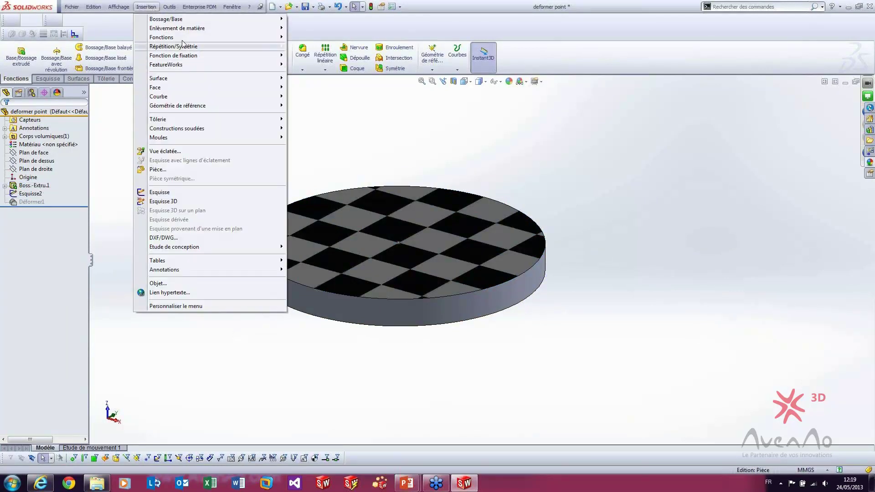
mouse_move(182, 38)
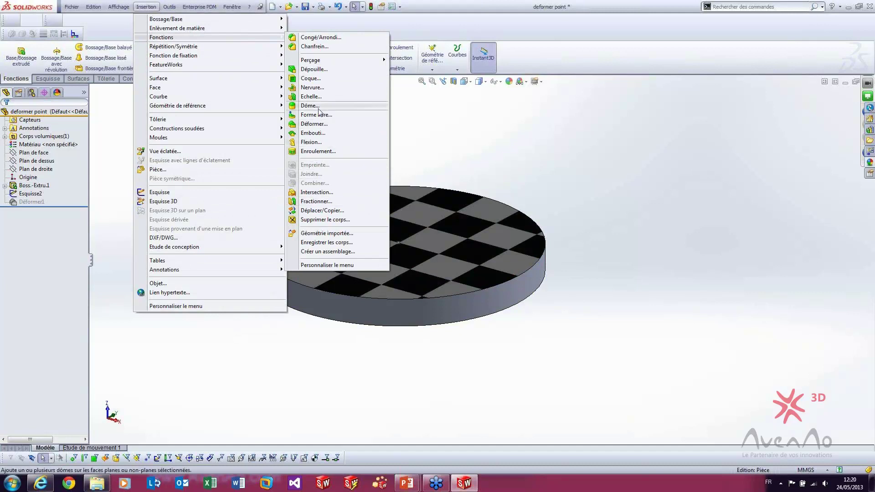
click(319, 123)
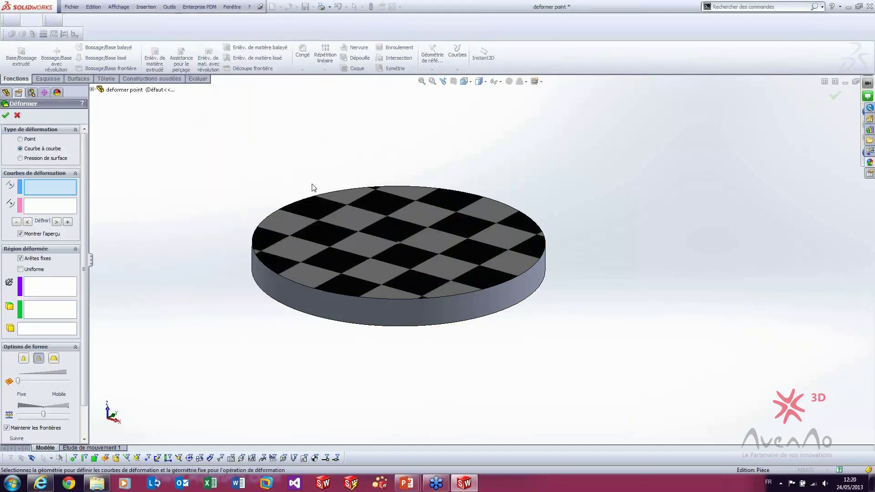
click(21, 139)
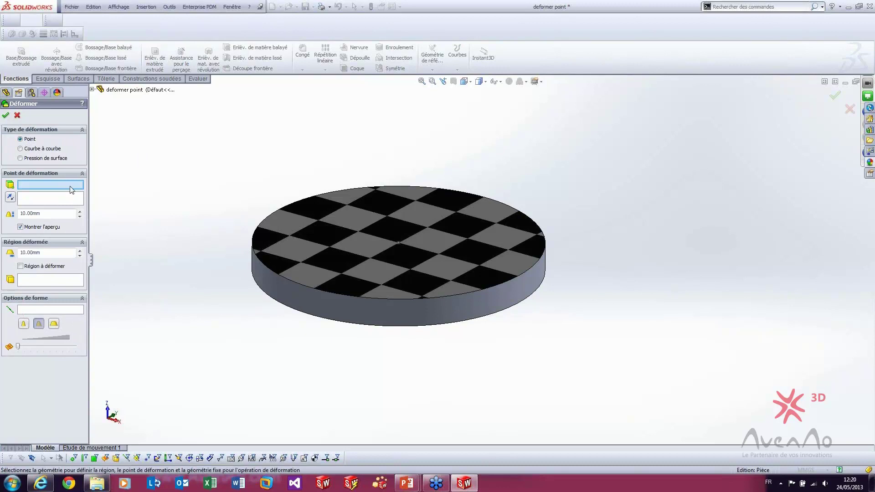
click(398, 249)
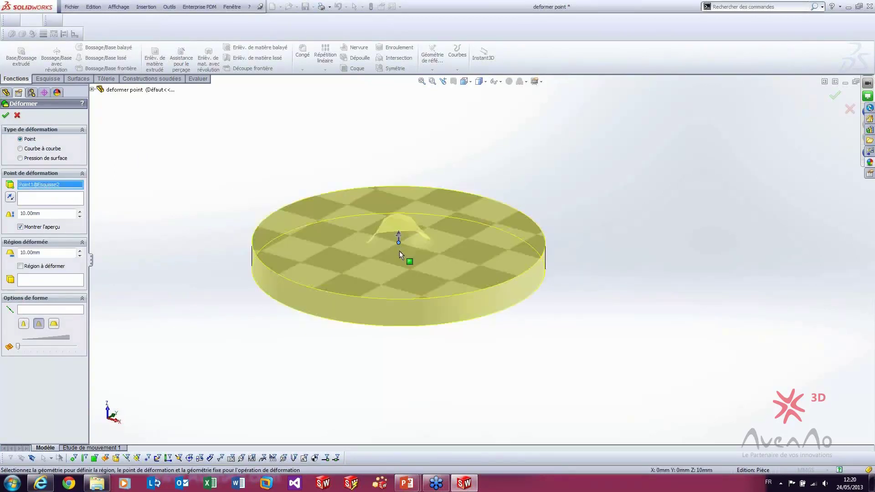
middle_drag(406, 374, 408, 268)
click(33, 202)
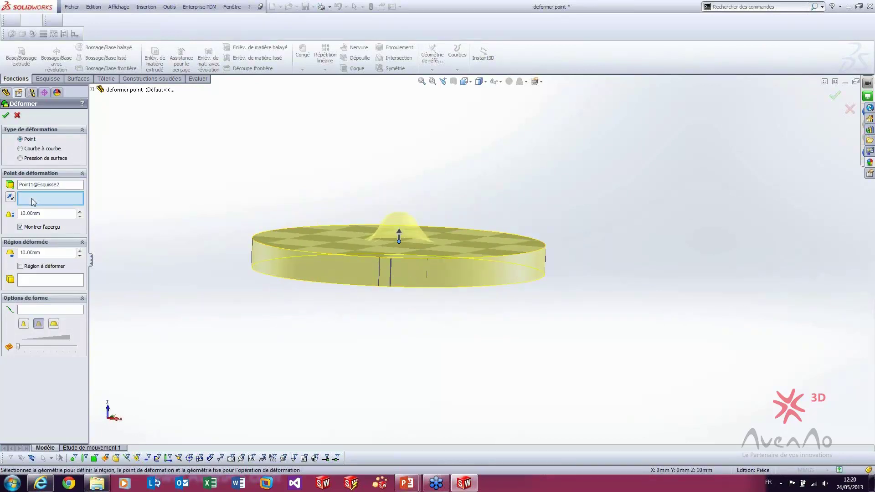
middle_drag(241, 257, 237, 252)
middle_drag(355, 243, 347, 269)
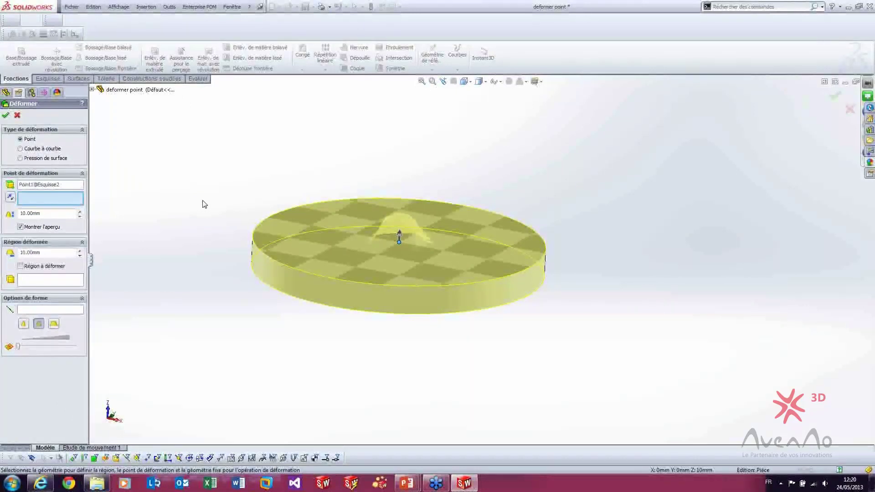
click(93, 89)
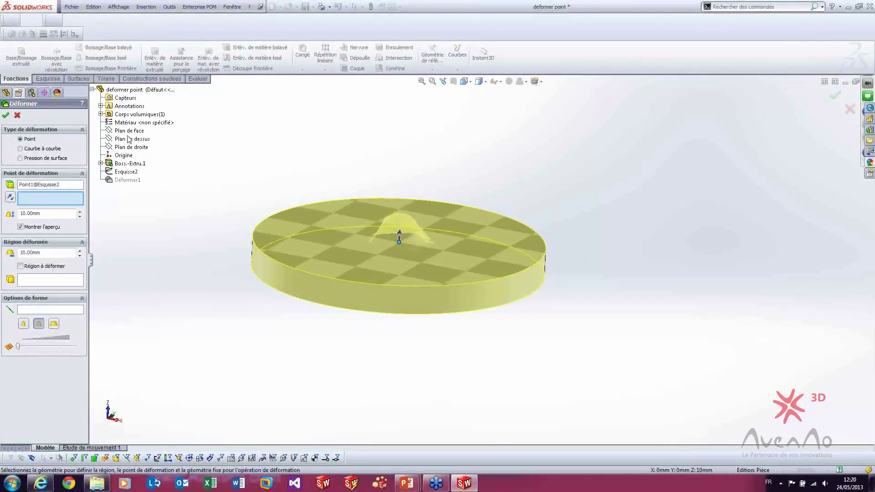
click(93, 89)
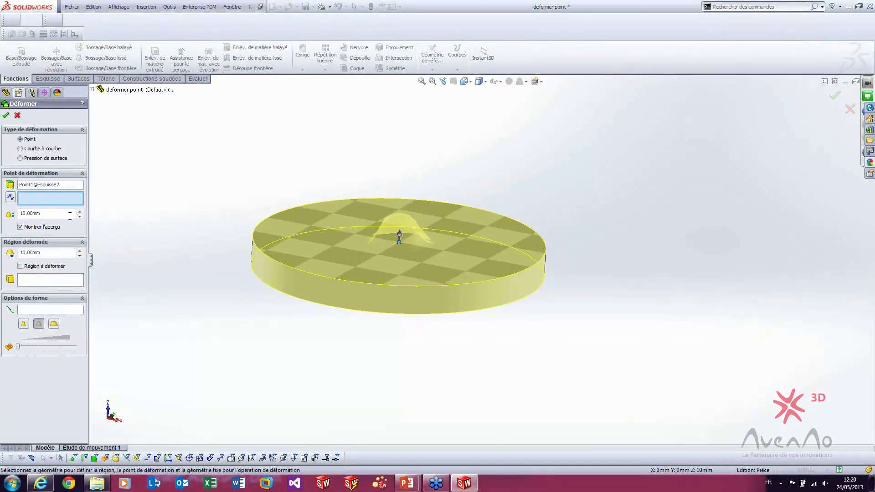
Set the point deformation's distance to 5 mm.
drag(63, 214, 19, 212)
middle_drag(434, 367, 377, 339)
drag(49, 215, 2, 216)
text(5)
key(Return)
Set the point deformation's distance to 15 mm.
scroll(415, 251, down, 2)
scroll(415, 251, down, 1)
middle_drag(414, 250, 413, 236)
drag(65, 214, 1, 214)
text(15)
key(Return)
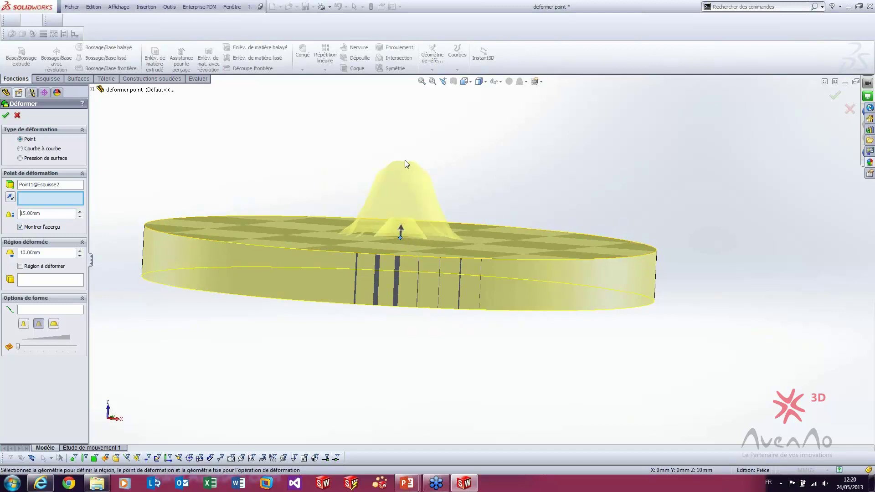
Set the radius of the deformed region to 20 mm.
middle_drag(321, 142, 319, 178)
drag(53, 253, 8, 259)
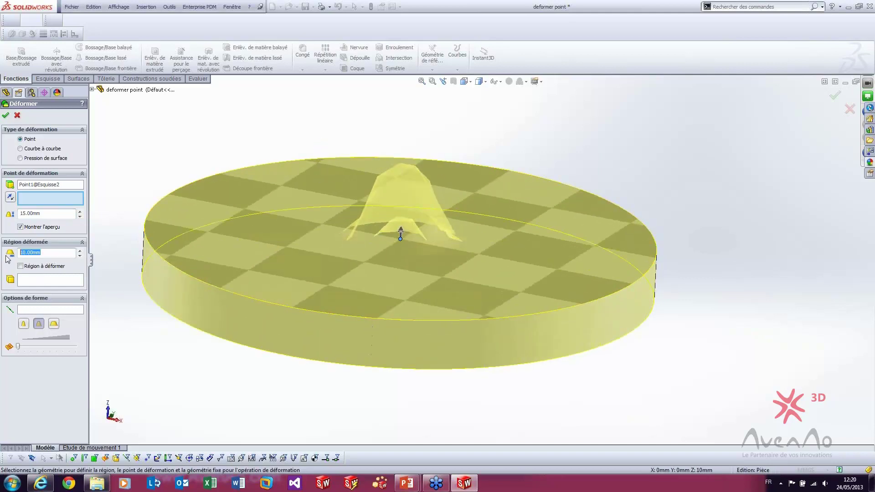
middle_drag(333, 263, 320, 347)
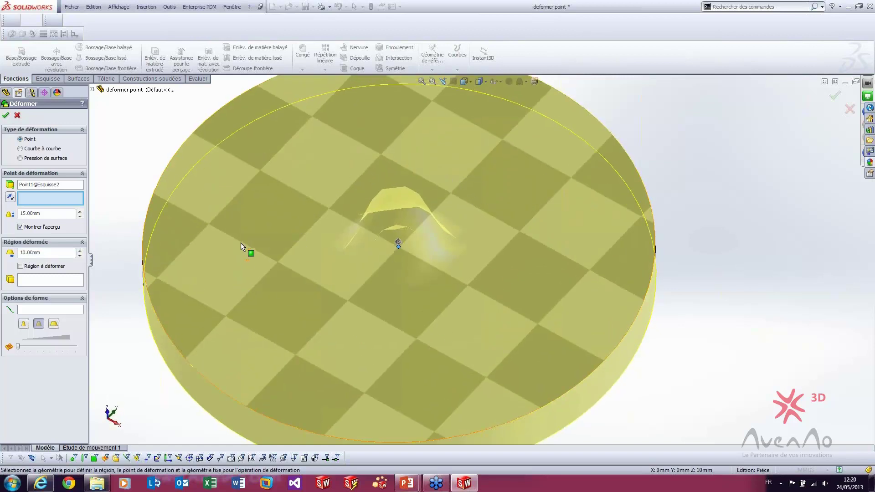
middle_drag(241, 243, 235, 278)
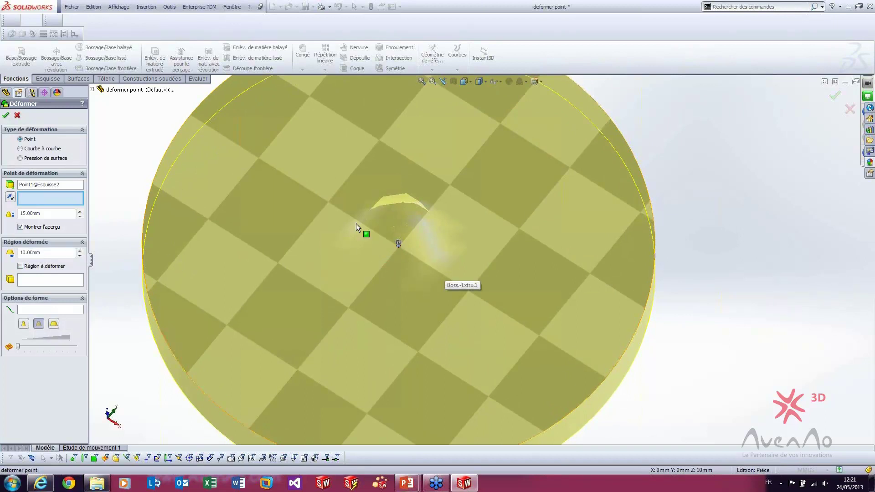
click(80, 251)
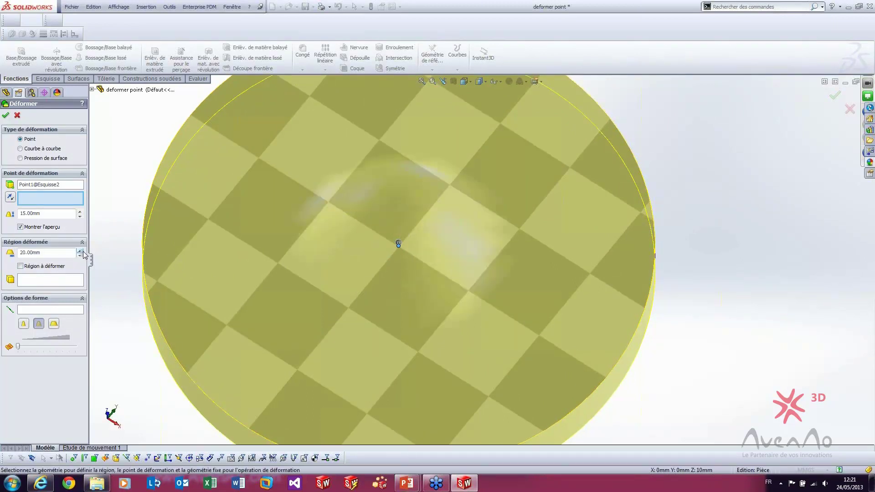
Increase the radius of the deformed region to 30 mm.
middle_drag(289, 348, 299, 262)
scroll(310, 287, up, 3)
middle_drag(325, 321, 325, 301)
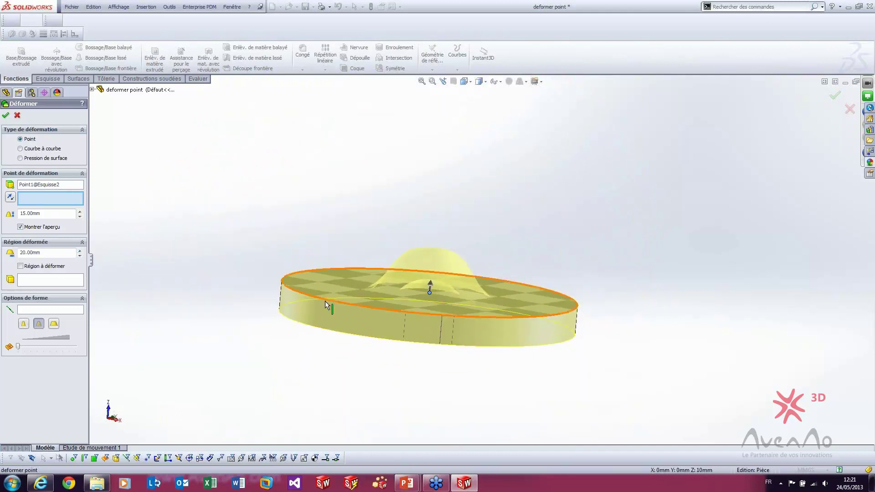
click(79, 251)
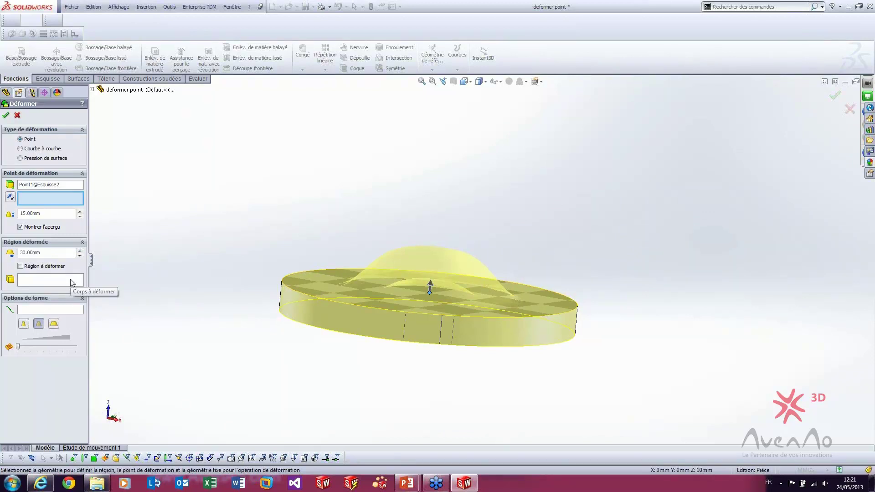
Enable the Région à déformer option and choose the disc's bottom face as the fixed face.
click(46, 267)
middle_drag(197, 294, 223, 244)
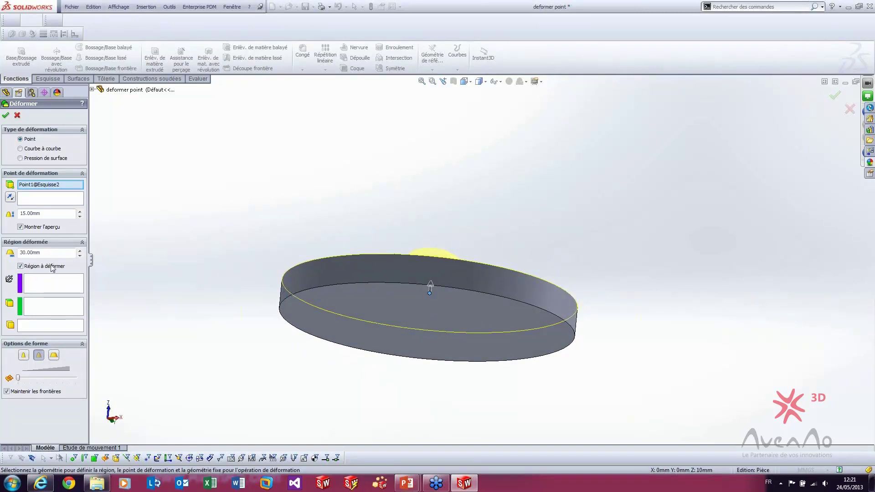
mouse_move(337, 301)
middle_down()
mouse_move(352, 296)
mouse_move(352, 308)
middle_up()
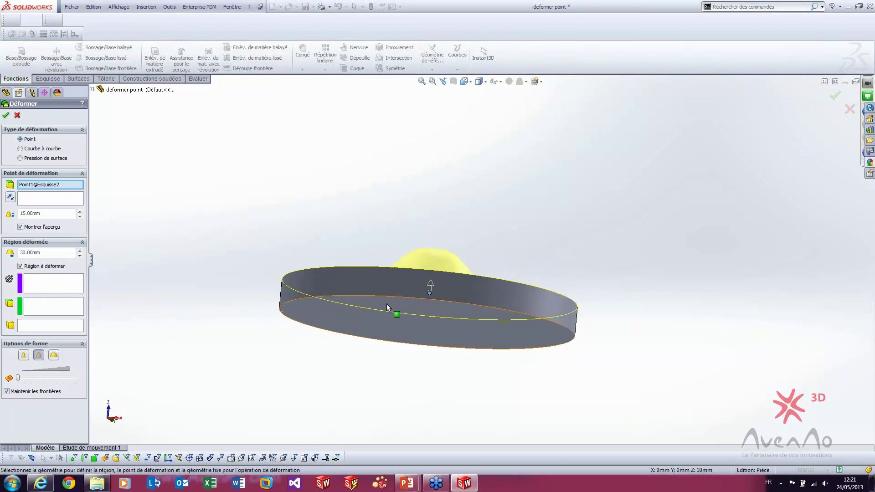
middle_drag(406, 277, 393, 308)
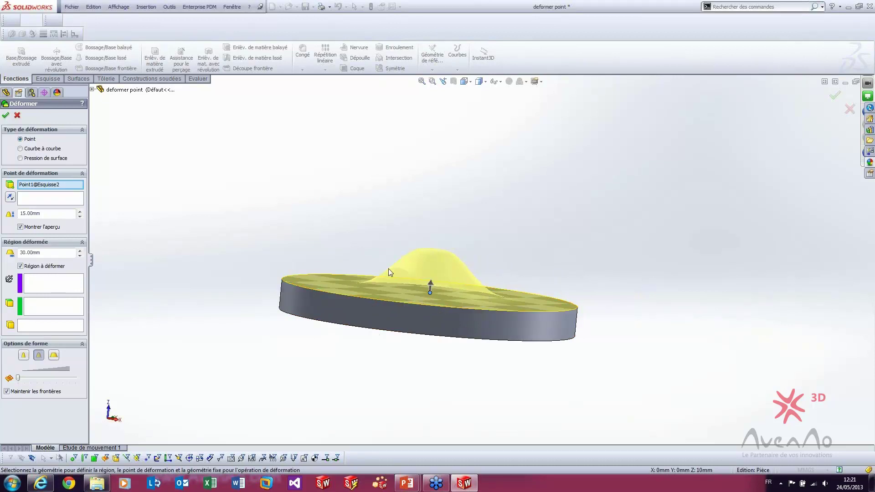
middle_drag(395, 322, 401, 288)
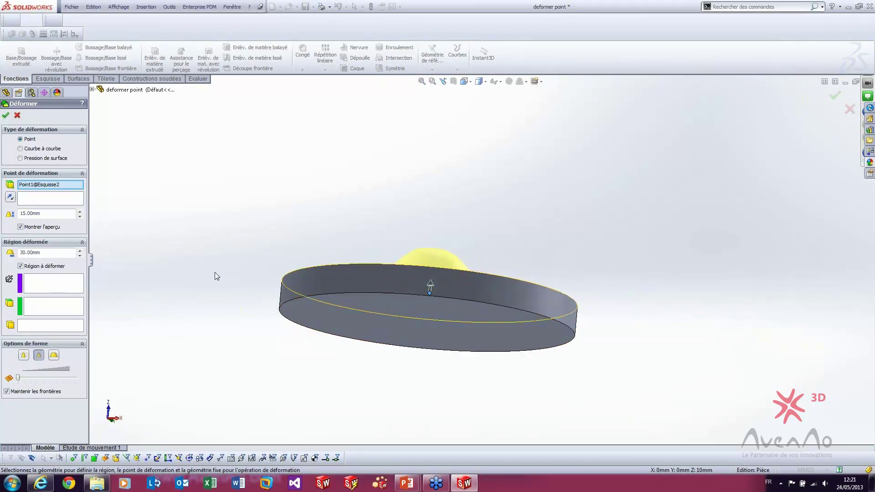
click(81, 282)
click(385, 313)
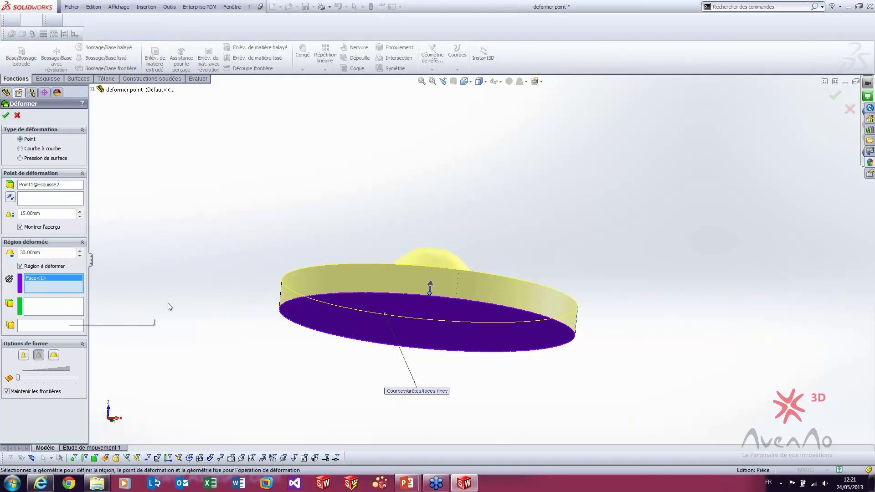
Add the disc's cylindrical side face as an additional face to deform, and switch the Région à déformer option off again.
middle_drag(152, 312, 166, 326)
click(31, 306)
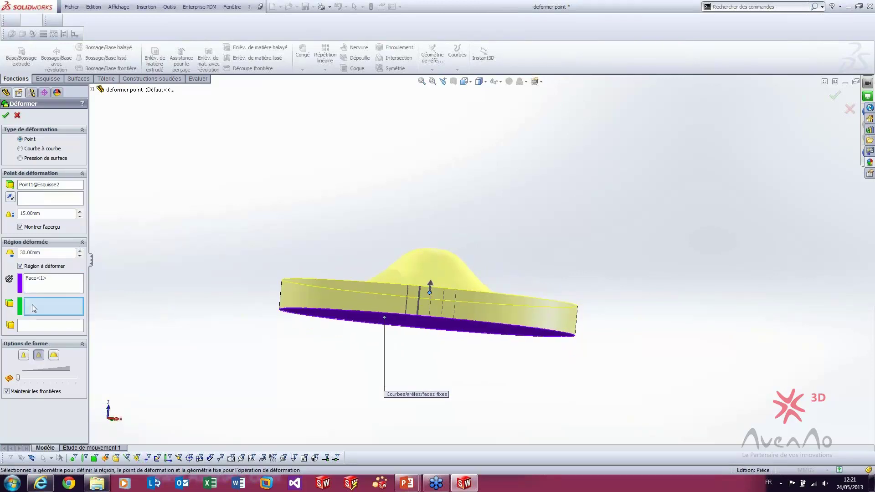
click(296, 293)
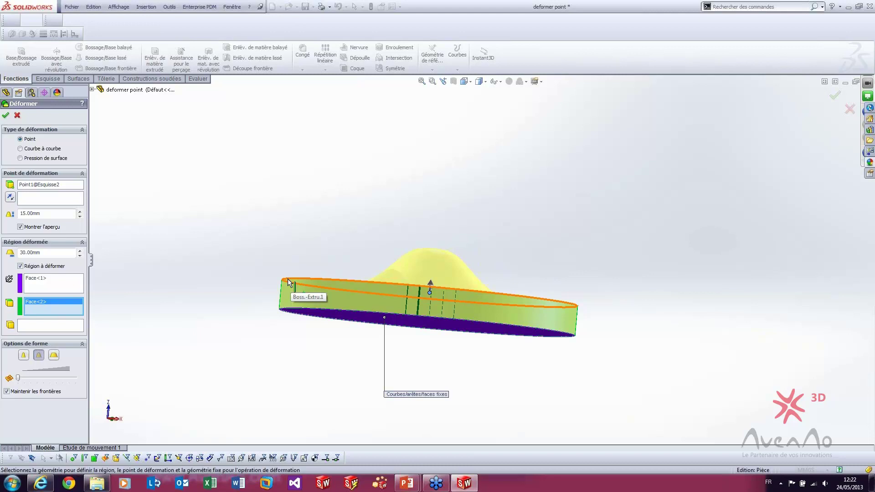
middle_drag(442, 242, 421, 272)
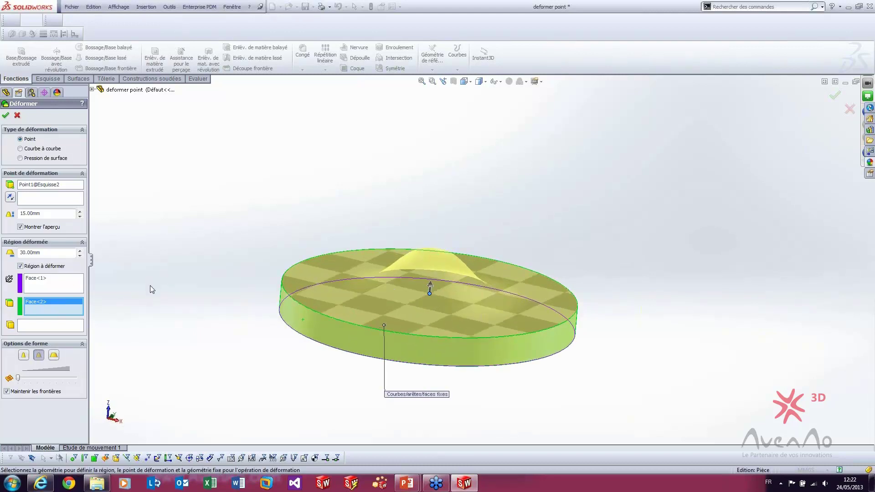
click(38, 267)
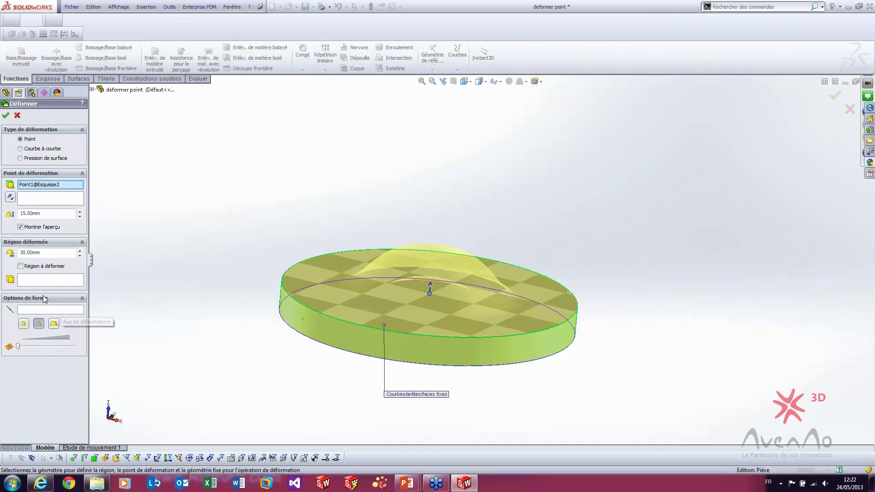
Try the minimum stiffness shape for the deformation and switch to the medium stiffness shape.
click(24, 325)
middle_drag(280, 356, 281, 314)
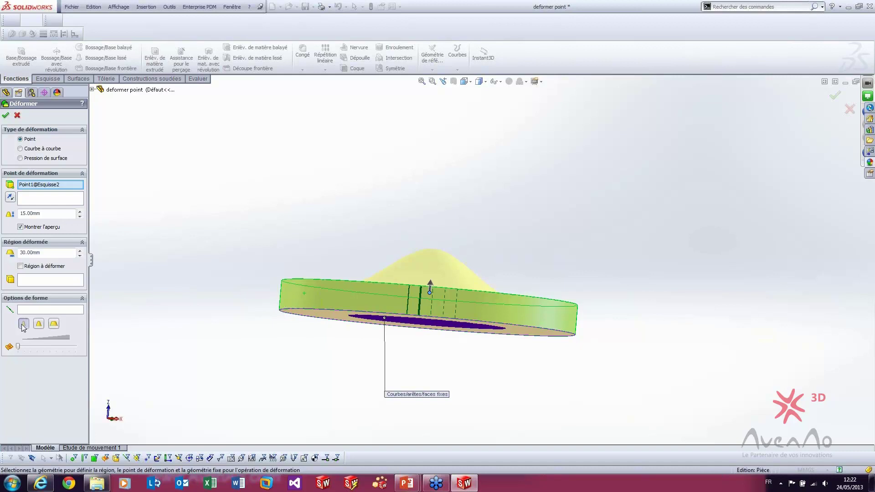
click(40, 325)
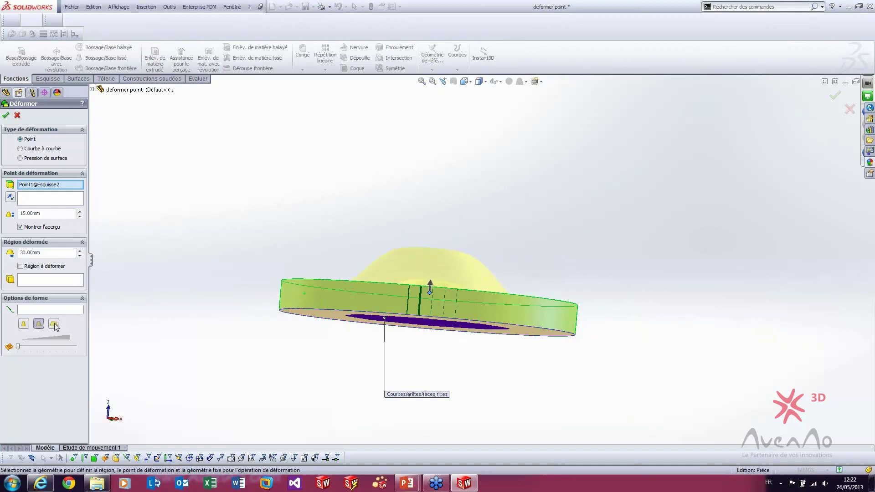
middle_drag(215, 332, 295, 297)
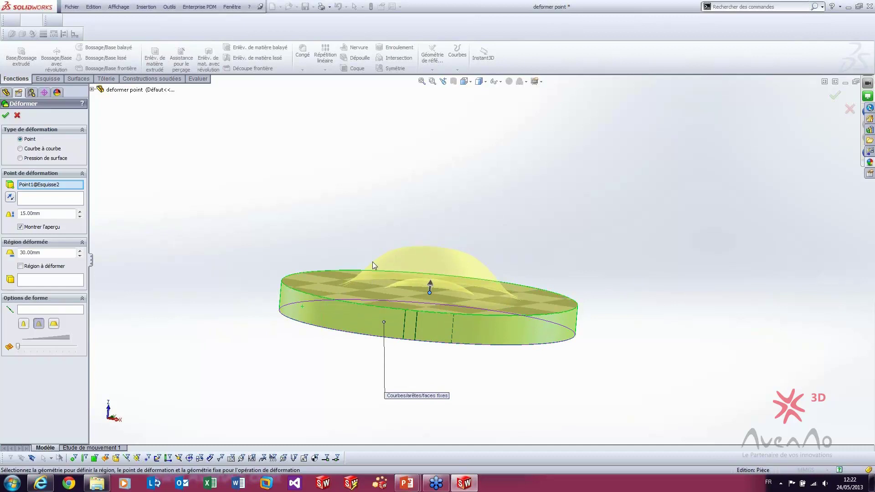
middle_drag(409, 258, 393, 262)
Apply the maximum stiffness shape to the deformation and raise the shape accuracy.
click(54, 323)
middle_drag(283, 314, 299, 281)
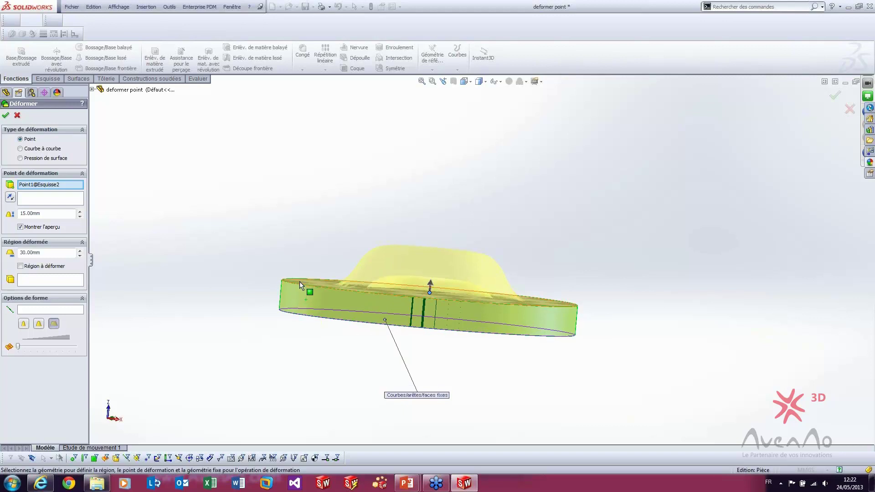
middle_drag(361, 261, 376, 249)
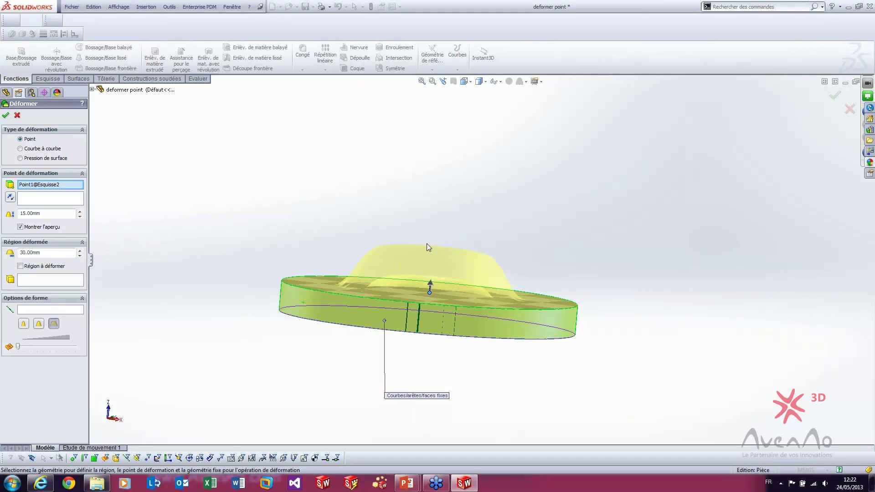
drag(18, 347, 32, 347)
middle_drag(199, 361, 43, 335)
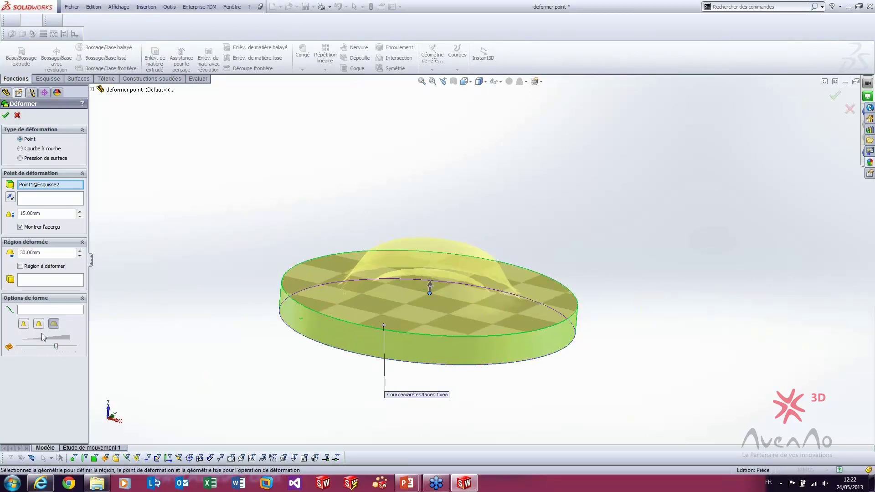
Apply the minimum stiffness shape to the deformation and raise the shape accuracy close to its maximum.
click(26, 324)
middle_drag(176, 358, 169, 319)
drag(57, 347, 37, 348)
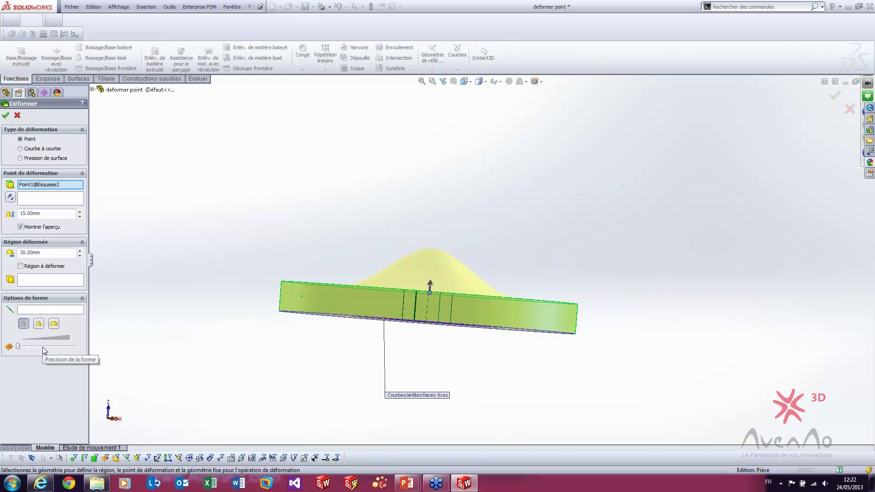
drag(37, 347, 62, 348)
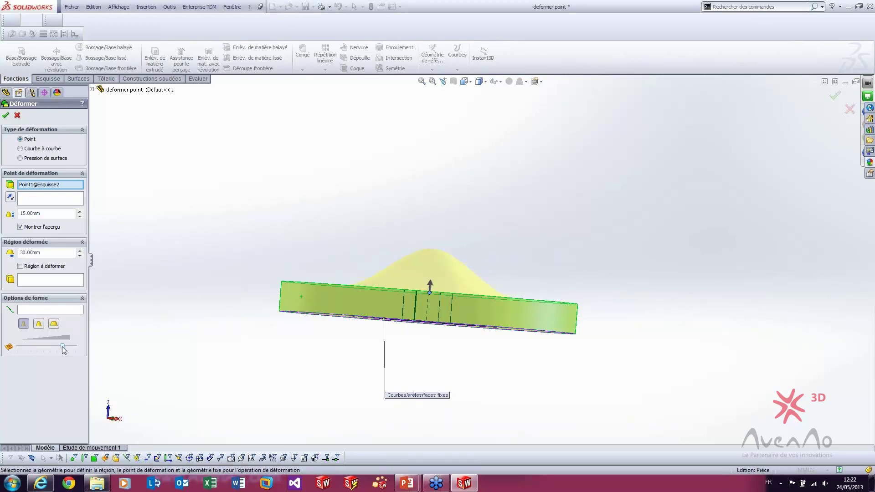
Accept the point Deform feature on the disc and close the deformer point part without saving.
middle_drag(250, 318, 253, 328)
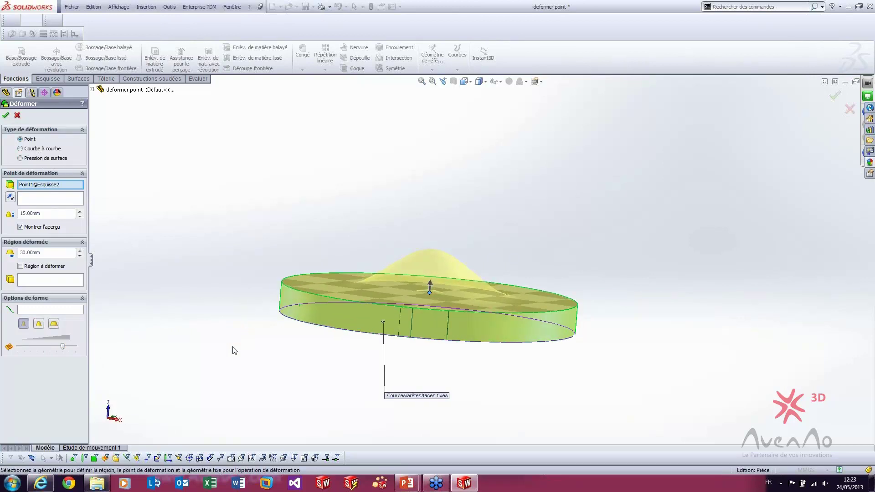
middle_drag(258, 351, 278, 329)
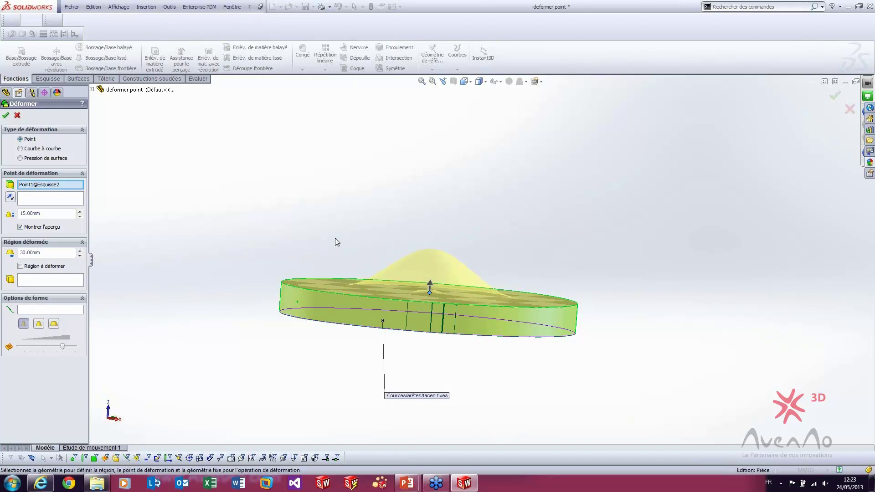
middle_drag(316, 226, 310, 269)
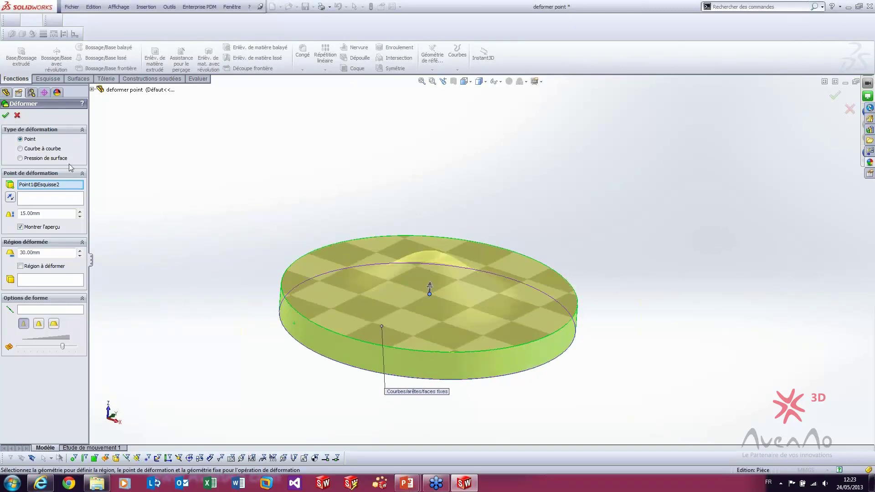
click(7, 115)
middle_drag(293, 303, 292, 278)
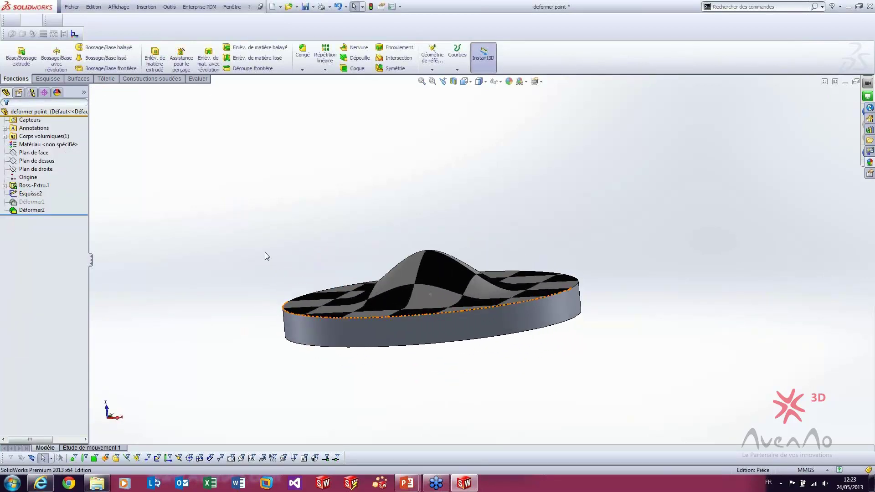
key(ctrl+w)
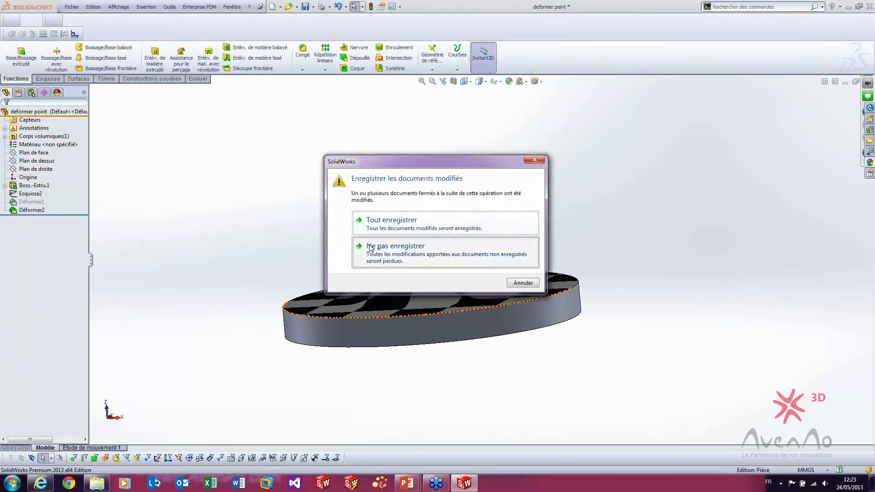
click(380, 248)
click(214, 7)
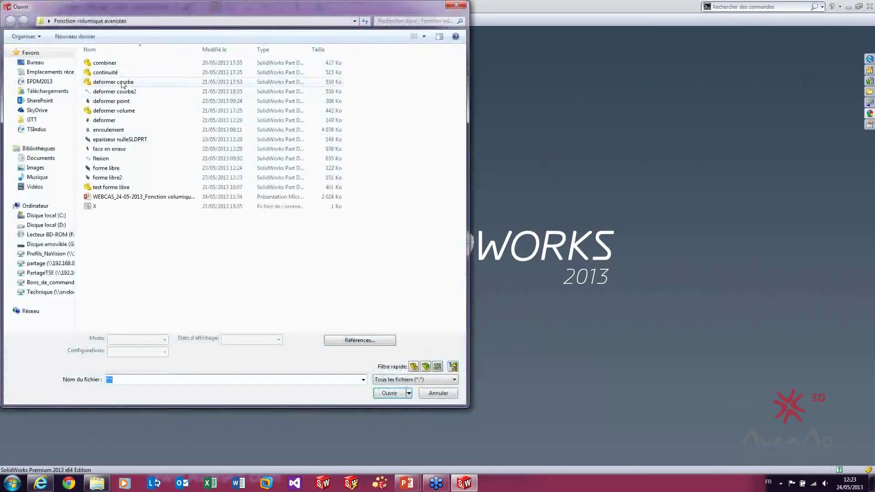
click(124, 82)
click(390, 392)
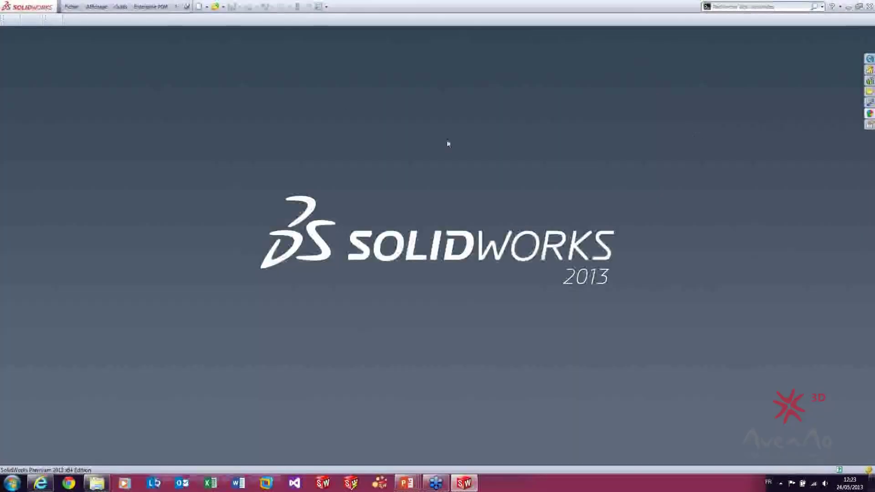
Open the part deformer courbe2 from the Fonction volumique avancées folder.
click(215, 6)
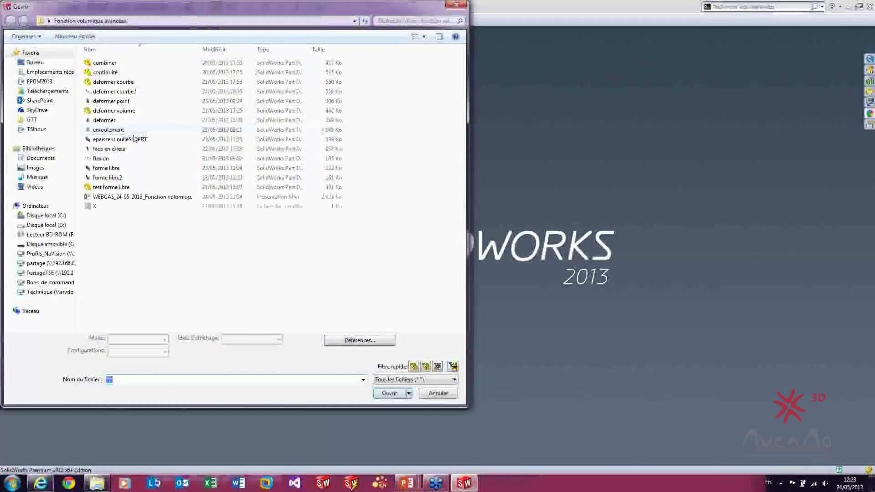
click(135, 93)
click(397, 393)
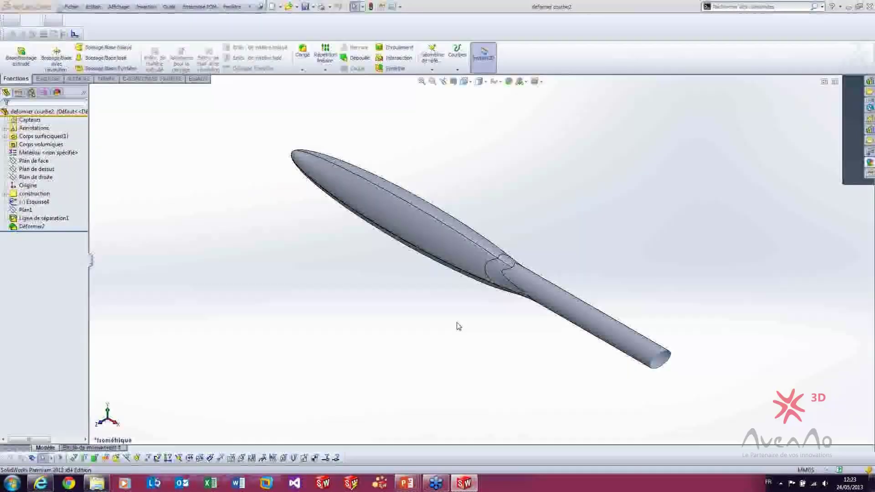
Suppress the existing Déformer2 feature on the wavy-edged blade.
middle_drag(430, 291, 299, 244)
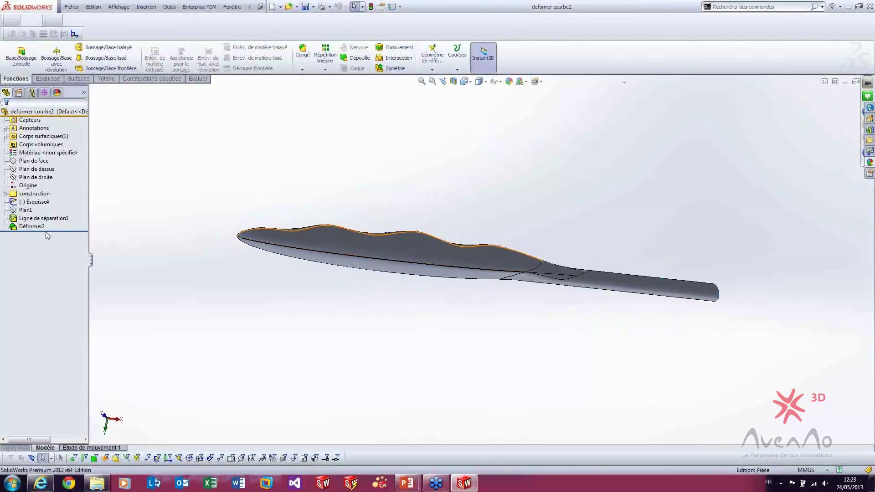
scroll(296, 248, down, 3)
middle_drag(299, 246, 299, 234)
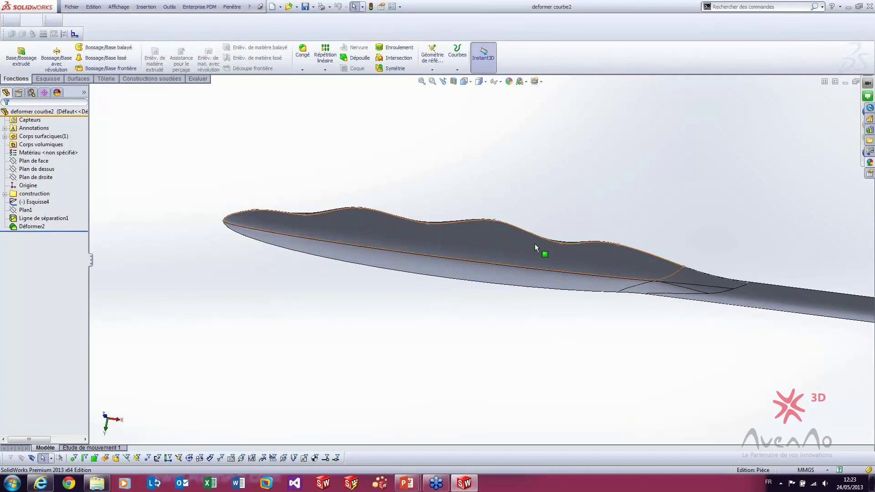
right_click(52, 227)
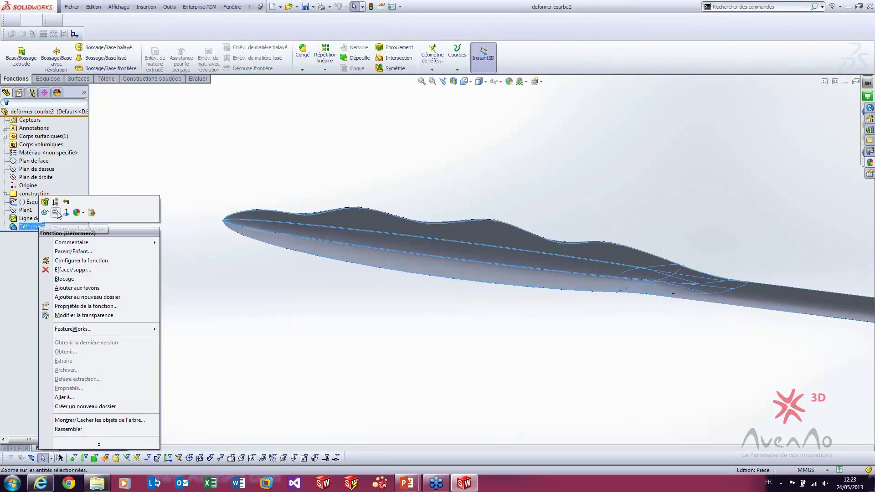
click(66, 212)
Compare the wavy sketch spline with the undeformed edge of the blade from several angles.
middle_drag(162, 191, 160, 236)
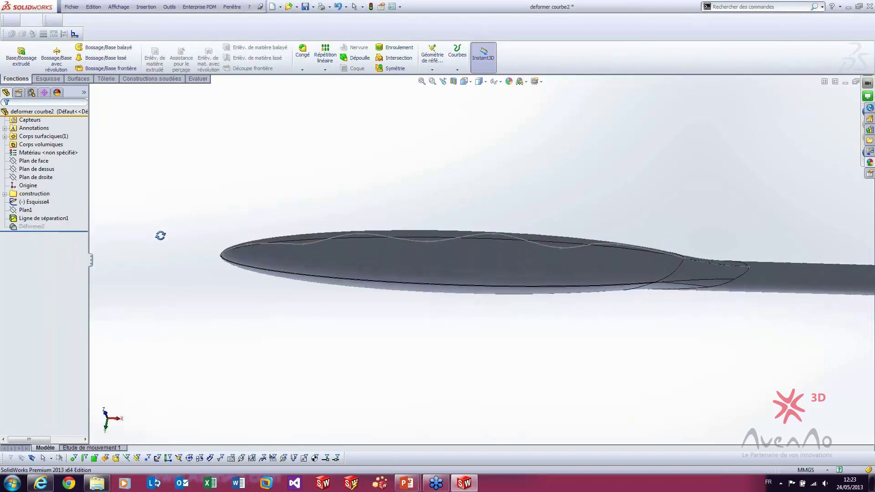
scroll(161, 236, down, 5)
scroll(569, 268, up, 4)
scroll(707, 290, down, 1)
scroll(724, 289, up, 2)
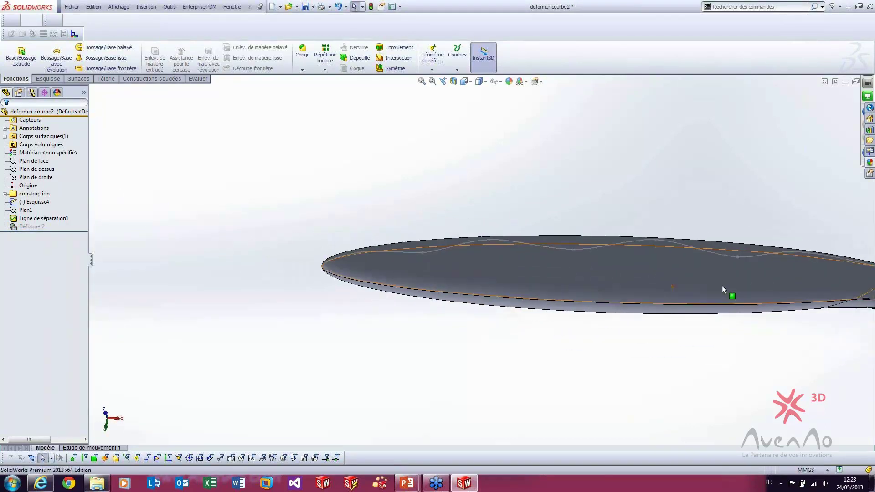
scroll(739, 288, down, 2)
middle_drag(735, 289, 723, 310)
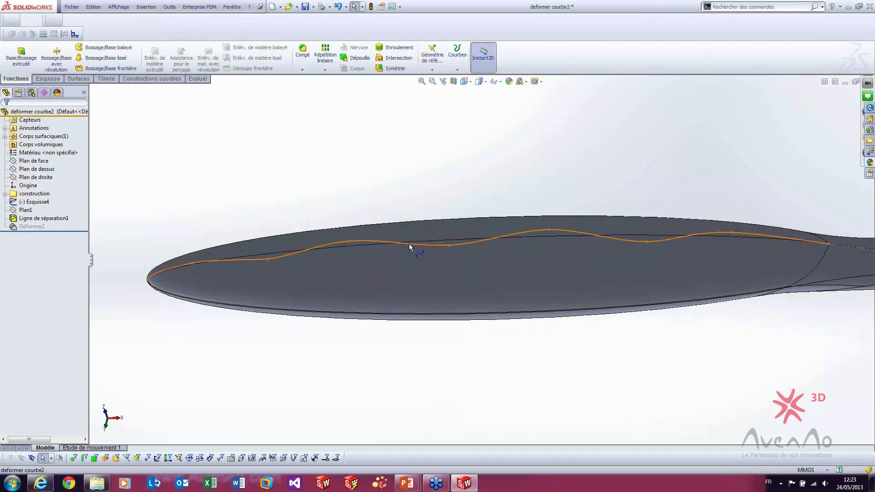
click(434, 243)
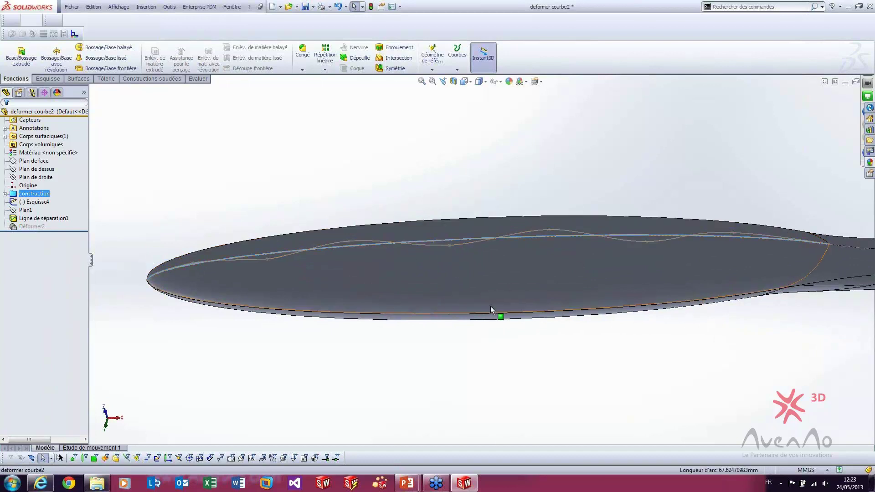
middle_drag(519, 249, 496, 200)
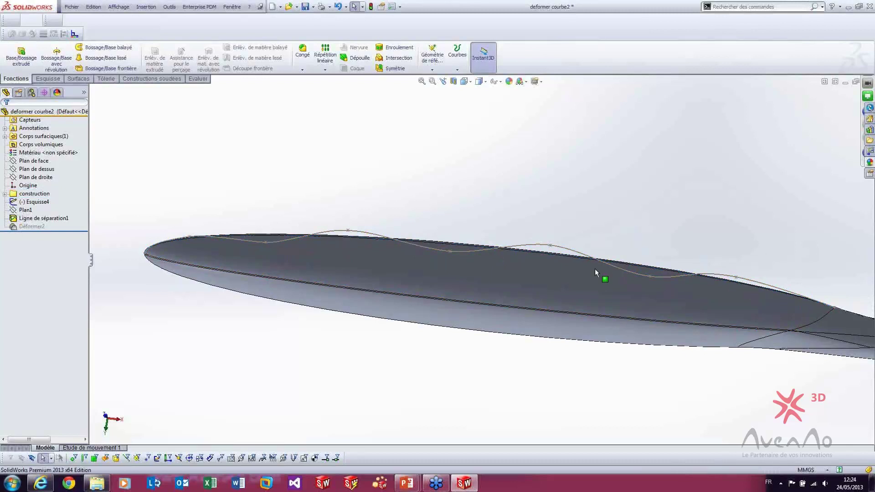
mouse_move(612, 227)
middle_down()
mouse_move(605, 244)
mouse_move(602, 232)
middle_up()
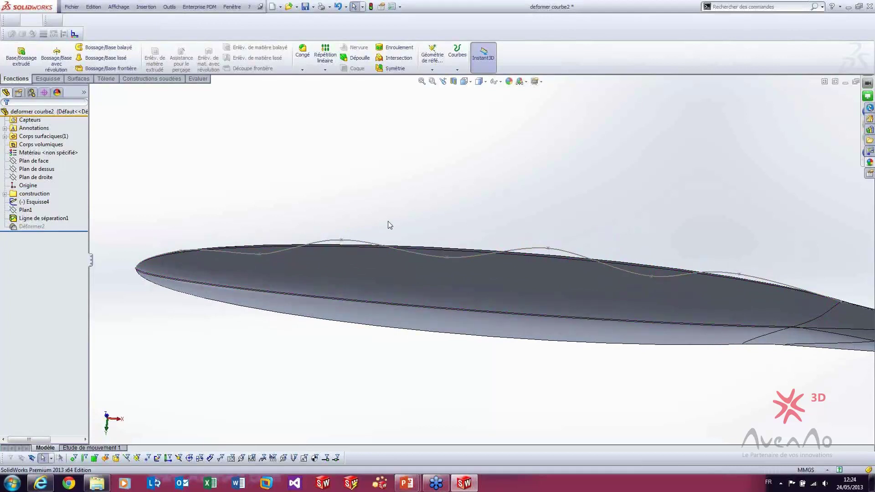
middle_drag(313, 209, 282, 319)
Examine the blade faces and the edges produced by the split line around the tip.
click(311, 302)
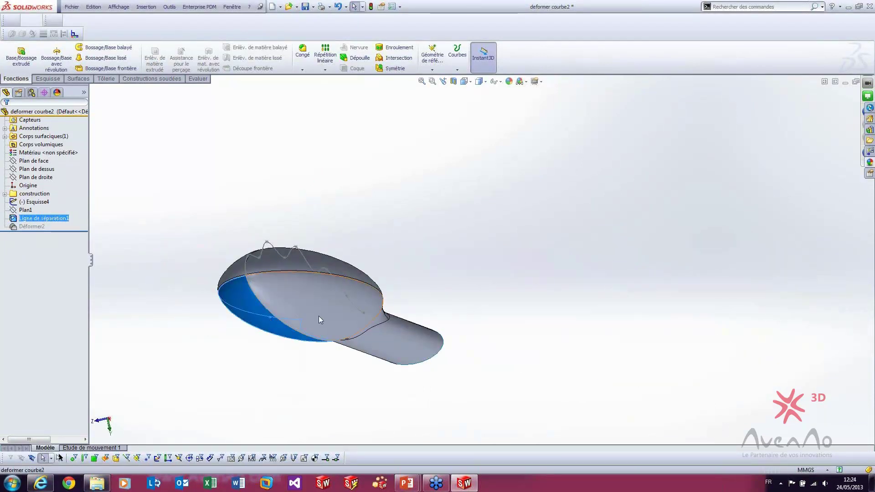
click(264, 326)
click(251, 316)
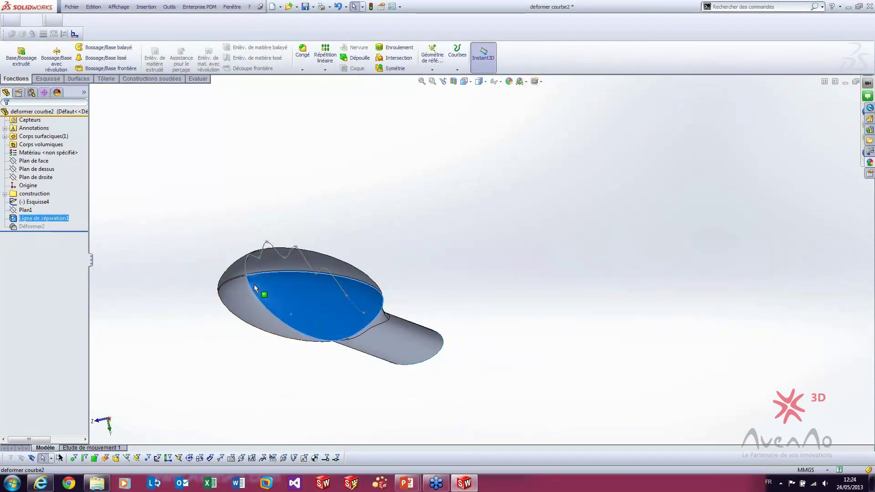
scroll(292, 289, down, 3)
scroll(297, 286, down, 5)
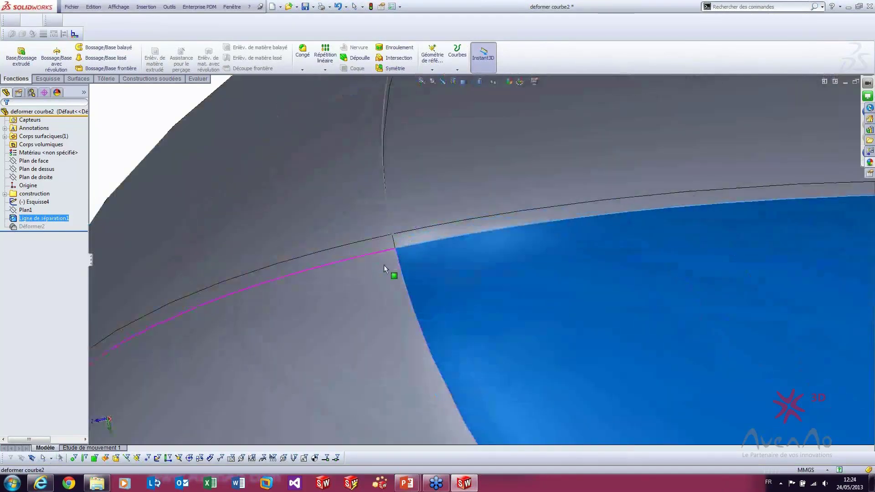
scroll(388, 265, up, 6)
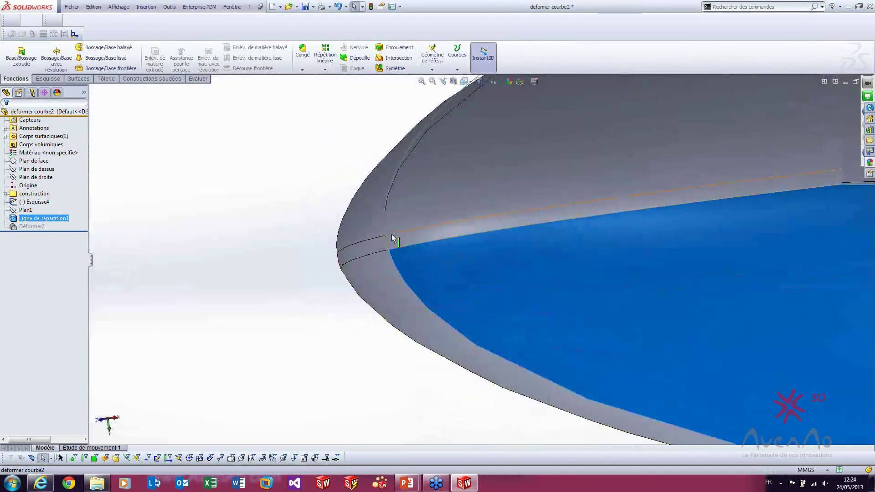
click(407, 163)
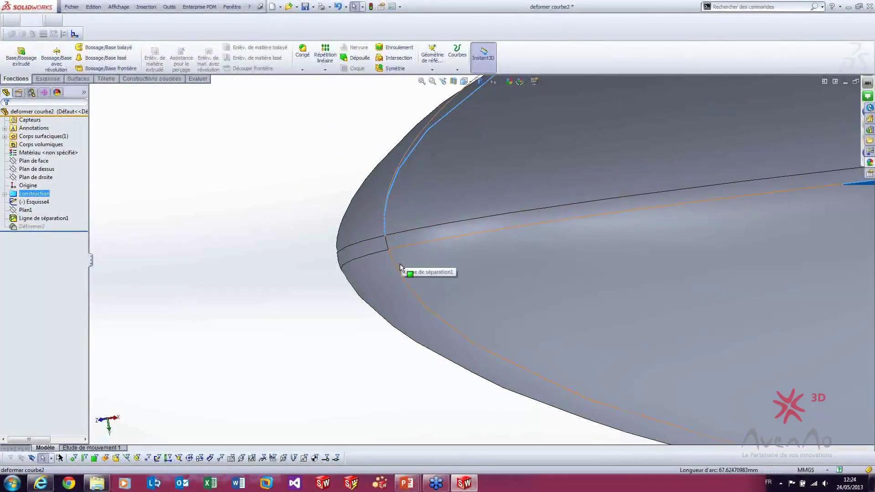
click(381, 281)
click(417, 262)
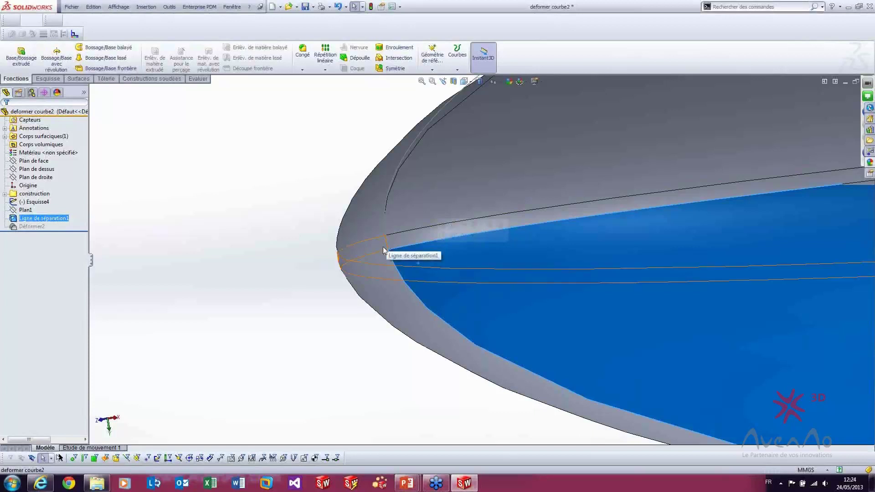
click(287, 239)
click(64, 219)
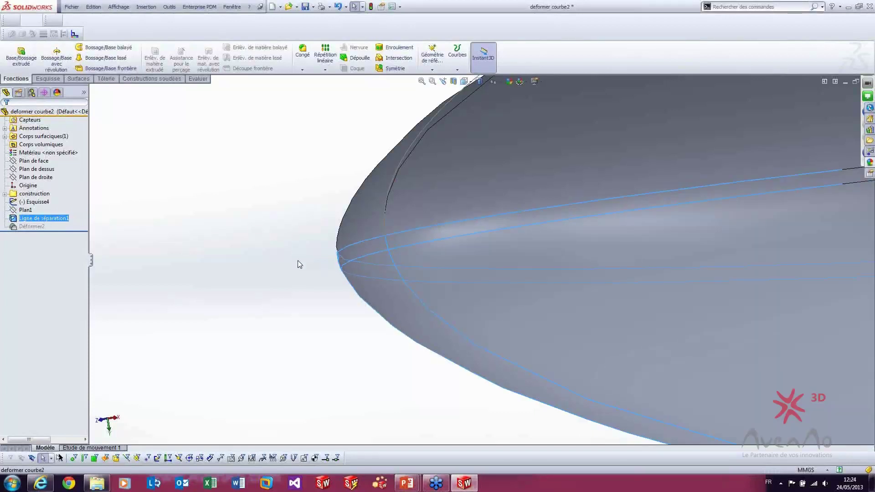
click(368, 264)
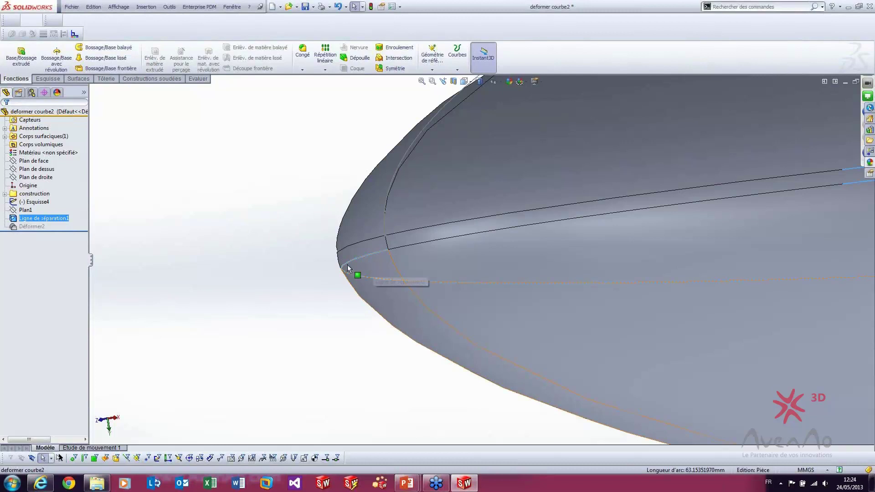
click(408, 239)
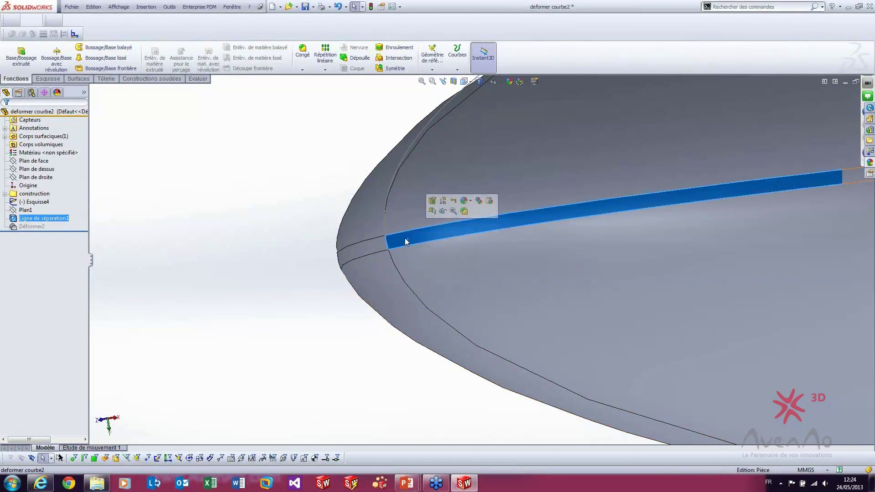
scroll(598, 286, up, 10)
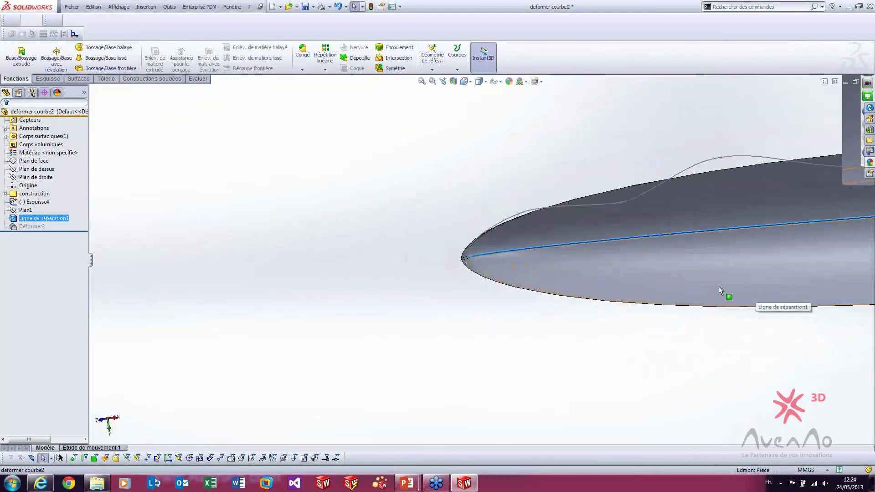
Start a new Deform feature and set its deformation type to curve to curve.
key(f)
click(477, 198)
middle_drag(477, 199, 301, 177)
right_click(301, 177)
mouse_move(336, 284)
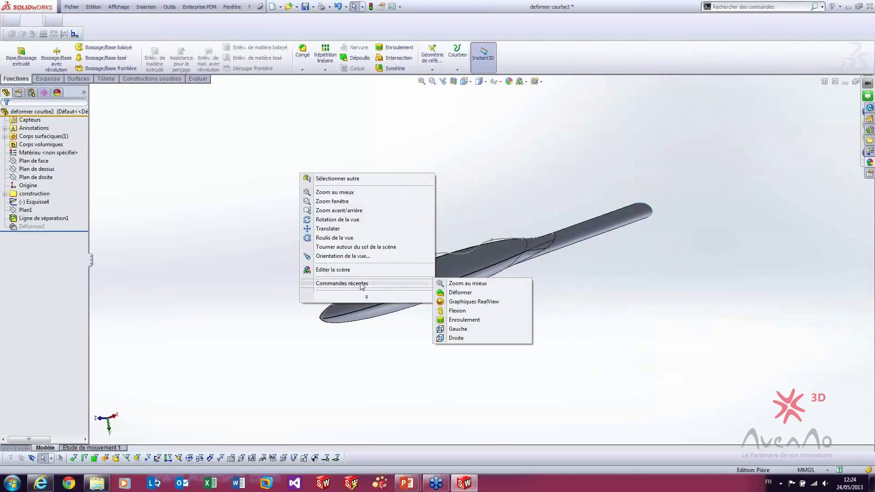
click(457, 293)
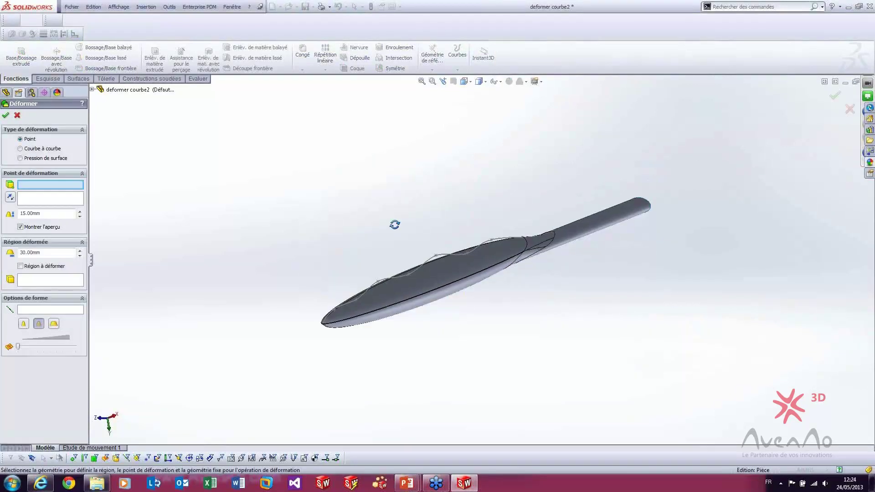
click(38, 149)
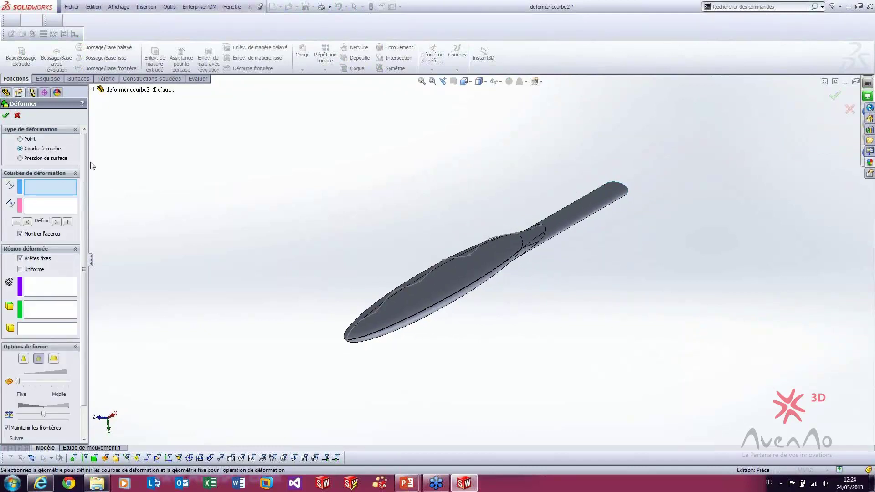
drag(88, 115, 128, 116)
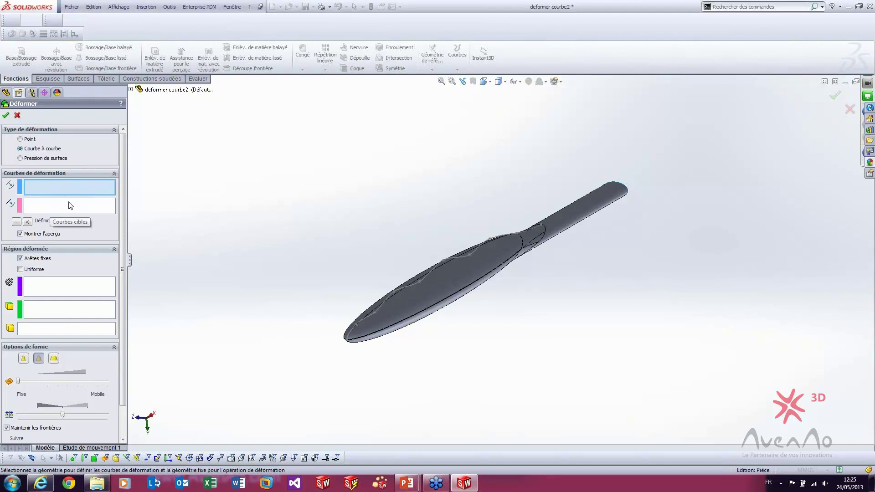
Assign the blade's upper edge as the initial curve and the wavy spline of Esquisse4 as the target curve.
scroll(360, 280, down, 5)
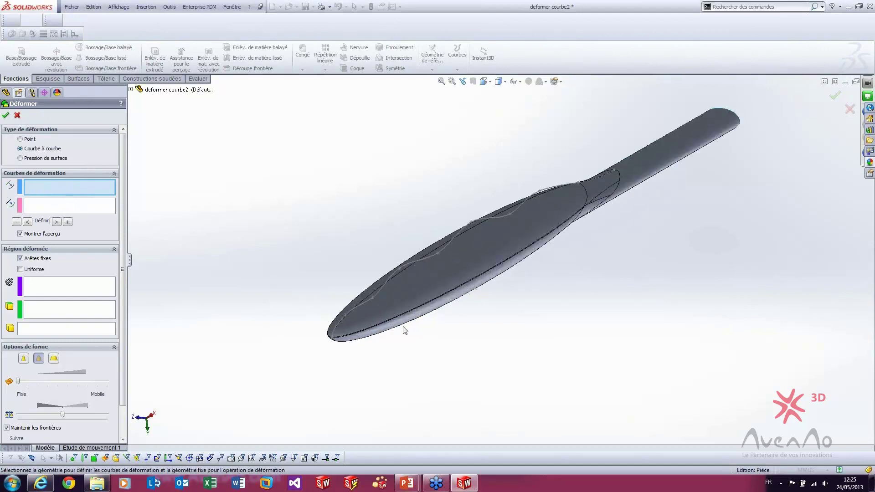
click(363, 261)
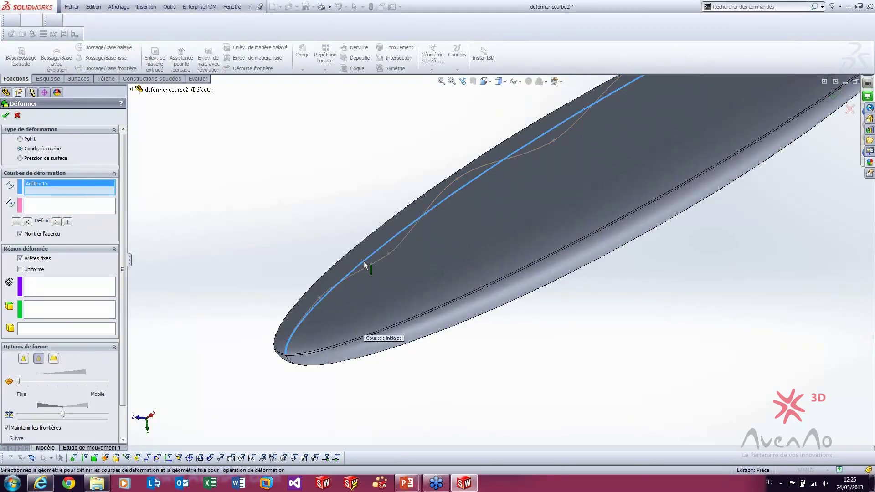
scroll(397, 269, up, 2)
click(109, 211)
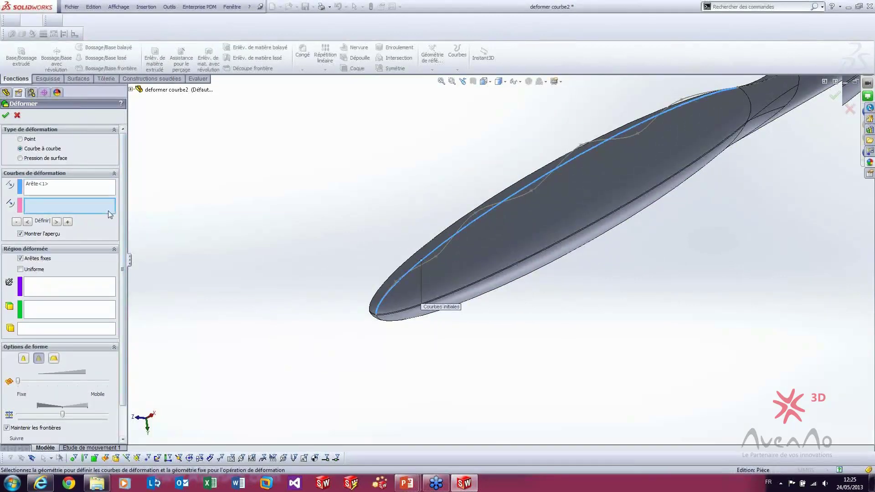
click(461, 224)
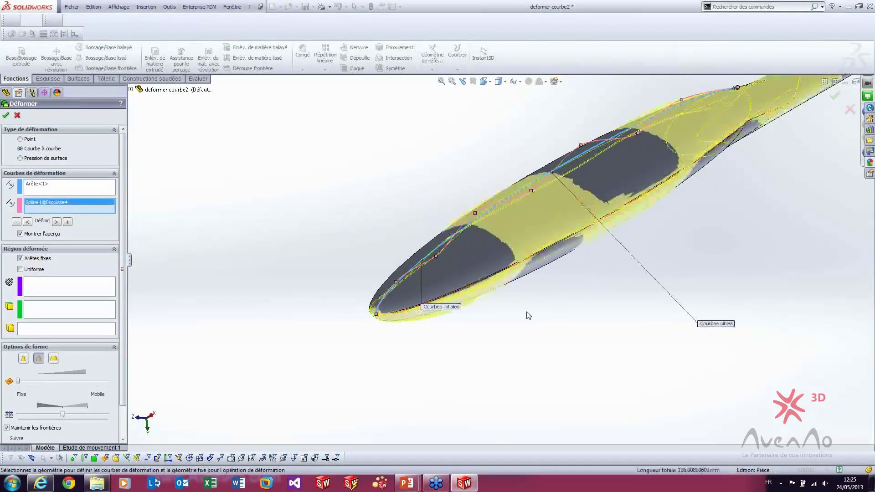
middle_drag(527, 319, 510, 306)
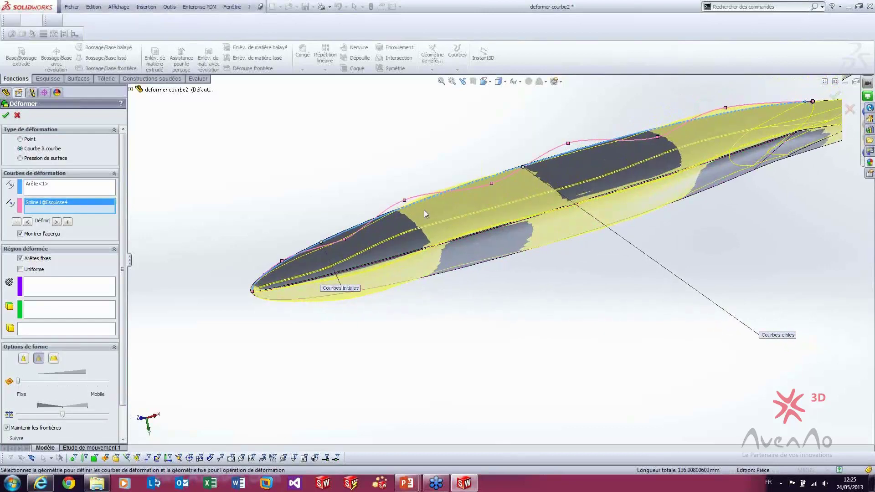
middle_drag(441, 205, 556, 188)
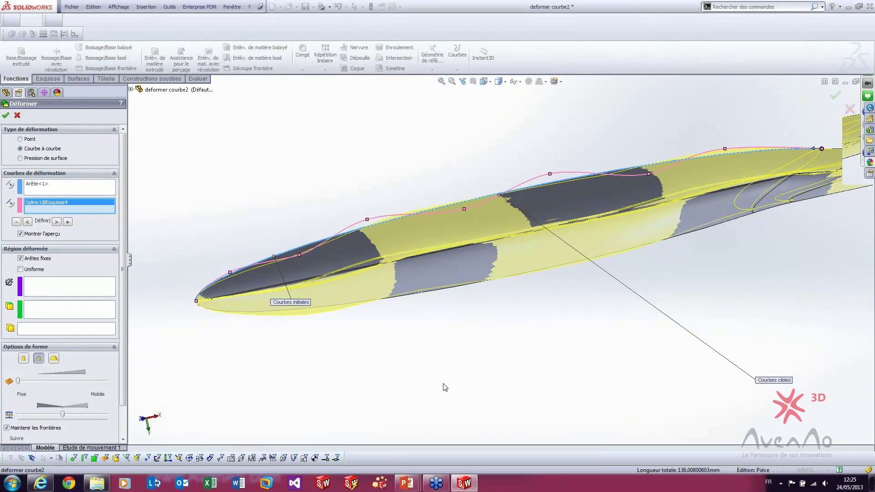
Hold the outer blade face, the handle faces and the neighbouring transition faces fixed in the deformation.
click(50, 292)
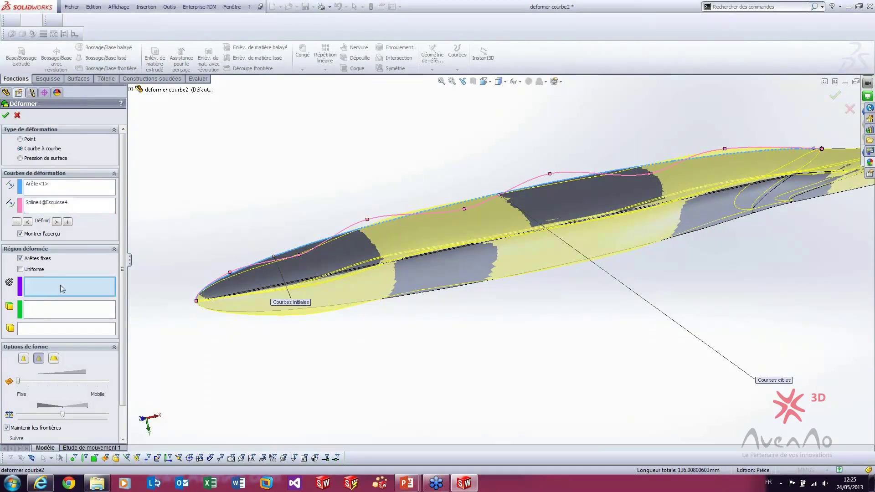
click(324, 308)
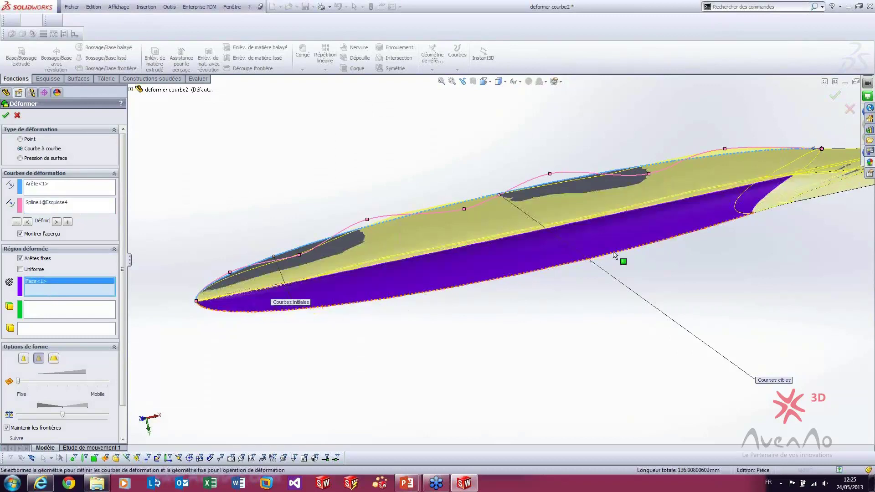
scroll(633, 253, up, 2)
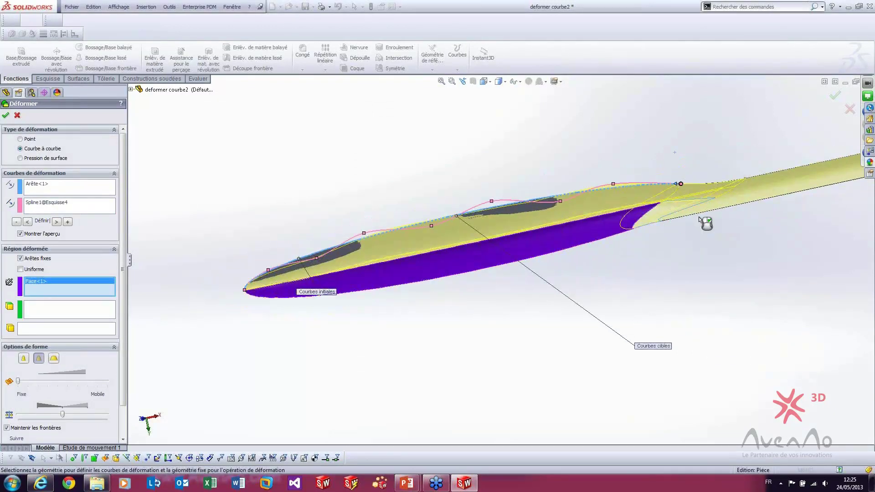
click(700, 217)
click(711, 207)
middle_drag(640, 288, 638, 226)
click(625, 226)
click(542, 239)
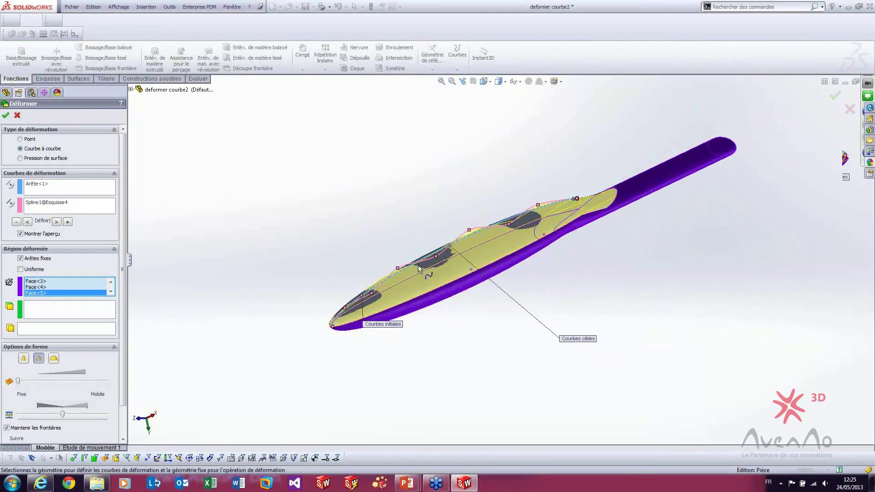
Try the maximum stiffness on the blade's deformation preview and return to medium stiffness.
click(92, 314)
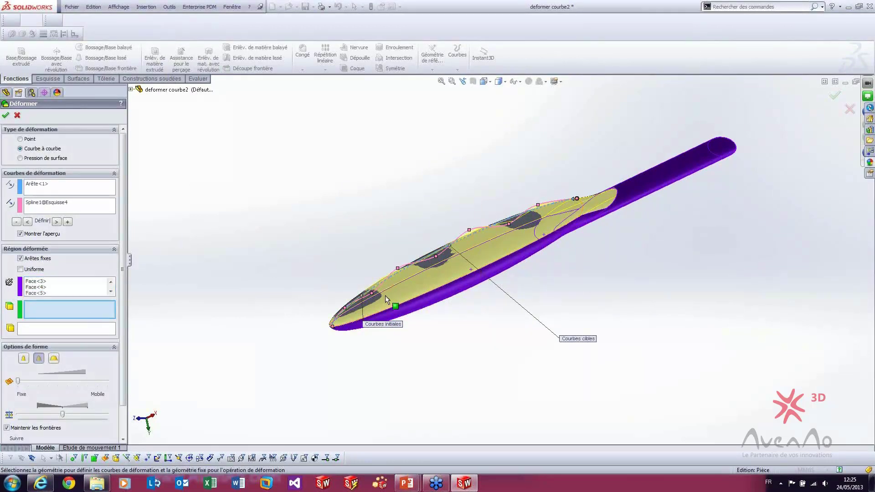
middle_drag(404, 299, 370, 288)
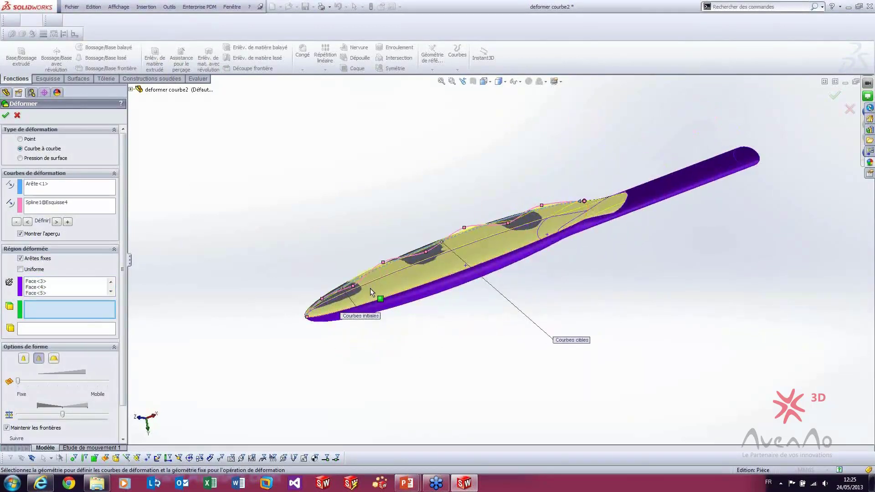
middle_drag(568, 252, 448, 247)
scroll(448, 247, down, 2)
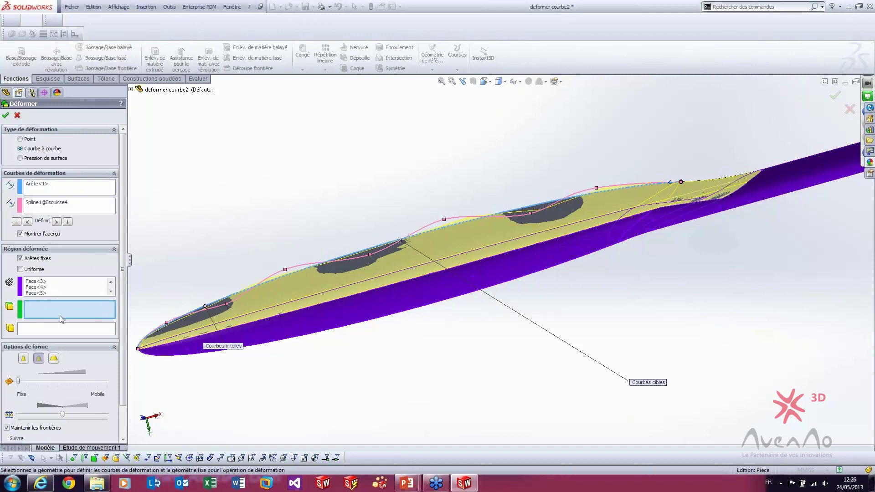
middle_drag(215, 276, 214, 277)
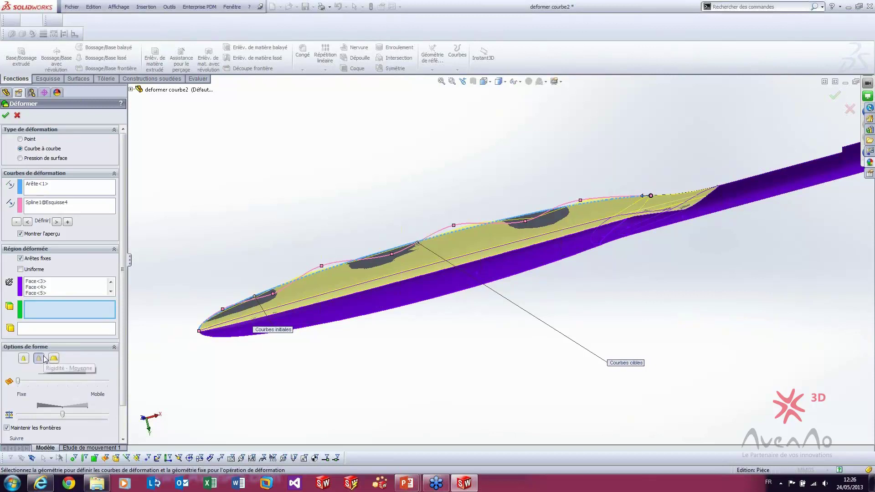
click(35, 362)
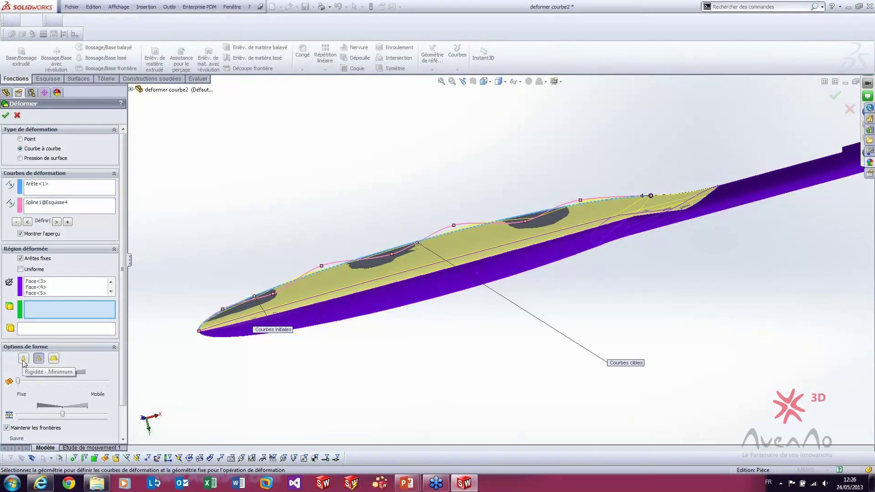
middle_drag(248, 322, 257, 313)
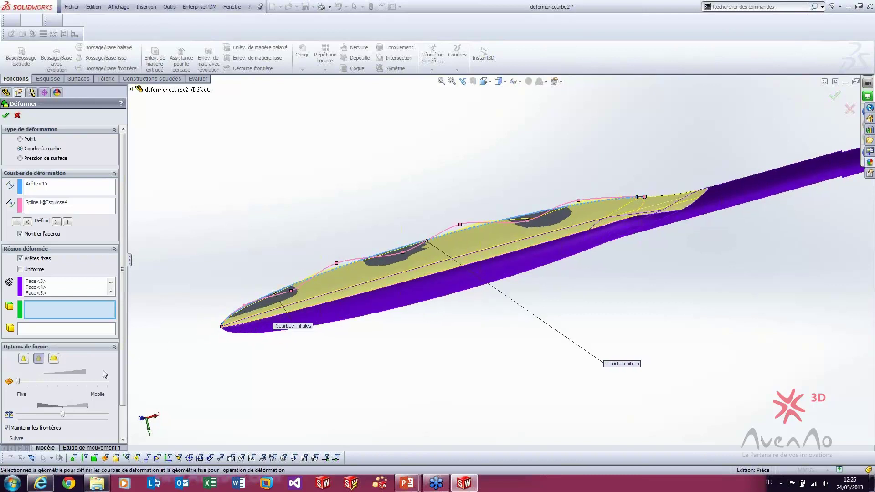
click(57, 361)
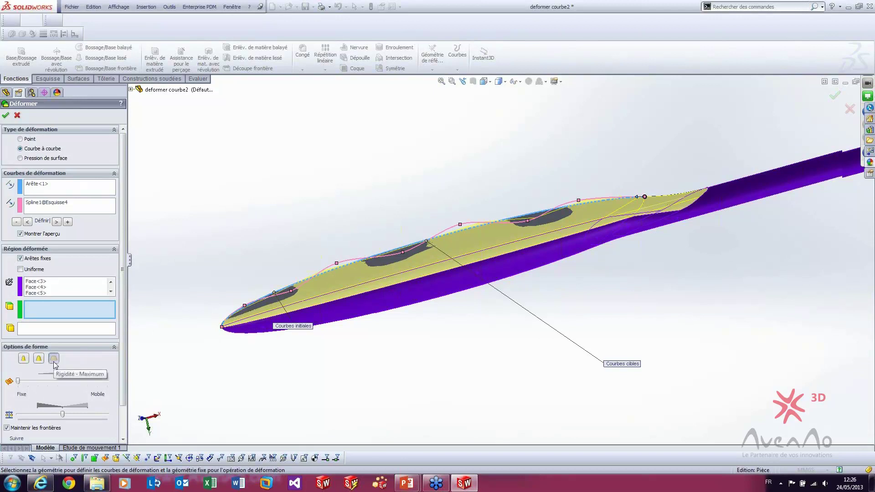
click(39, 359)
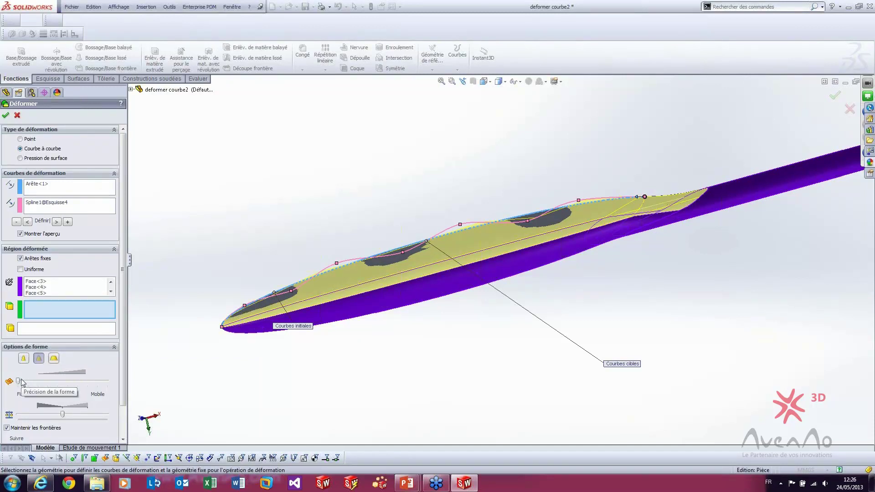
Raise the deformation's shape accuracy to about three quarters of its range and shift the weight slightly toward the fixed side.
drag(18, 381, 48, 381)
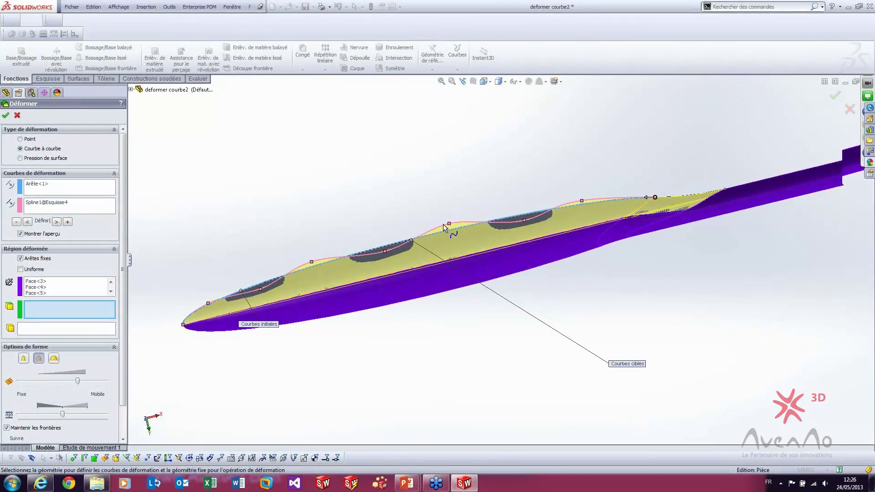
drag(78, 382, 20, 383)
drag(63, 415, 49, 416)
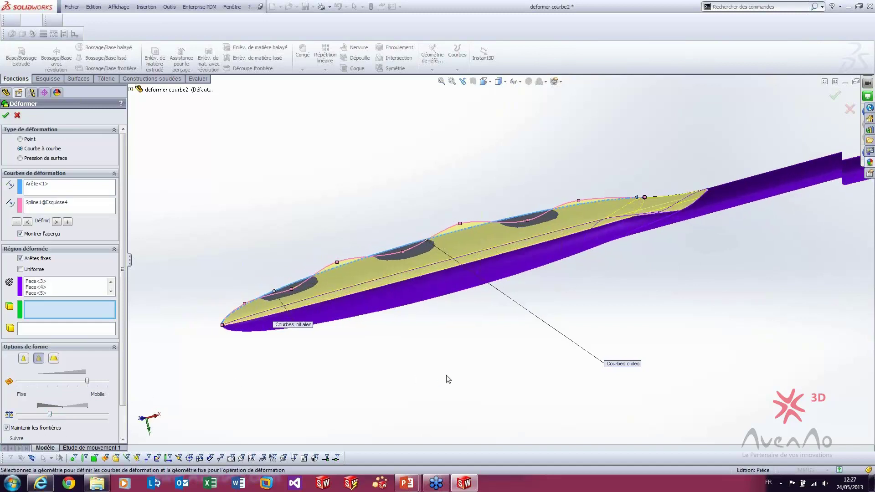
Compare fixed and mobile weight settings from the blade's end view, leaving the weight well toward mobile.
middle_drag(419, 373, 476, 342)
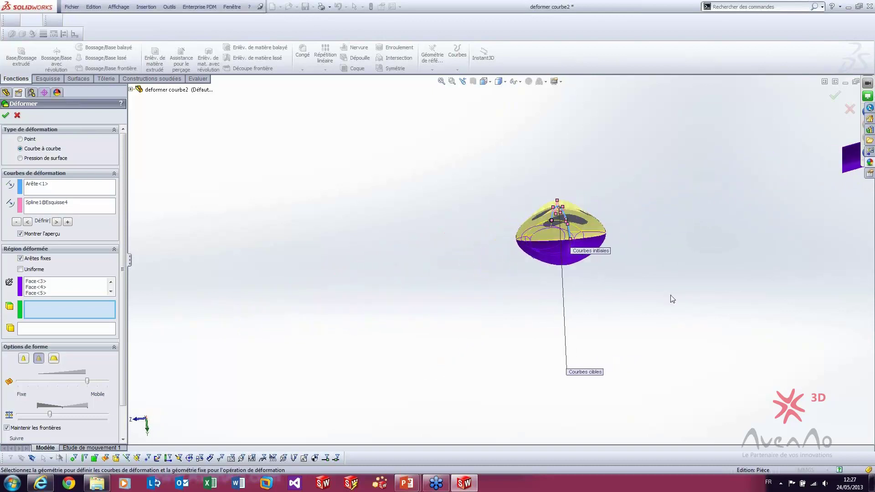
scroll(621, 239, down, 5)
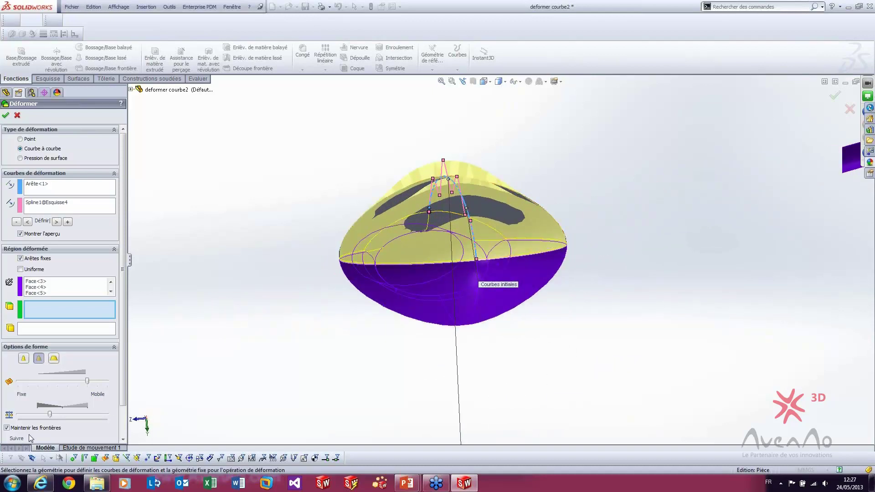
drag(50, 417, 23, 416)
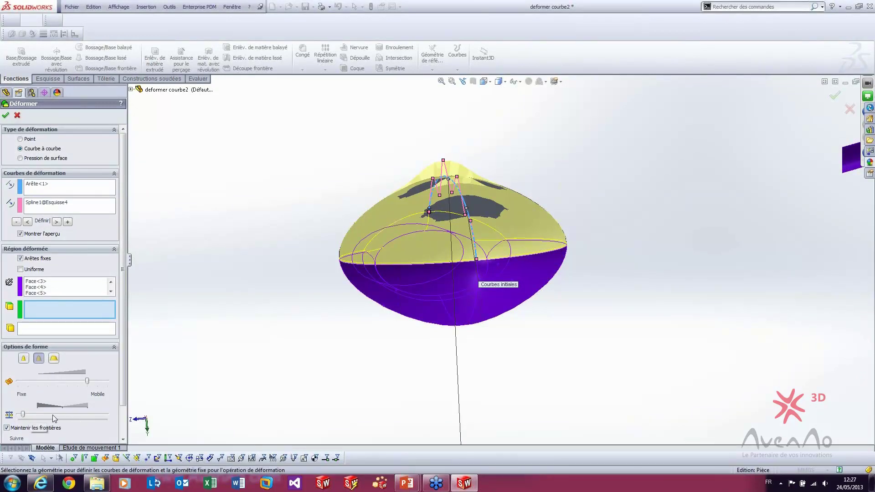
mouse_move(22, 415)
mouse_down()
mouse_move(108, 415)
mouse_move(62, 415)
mouse_up()
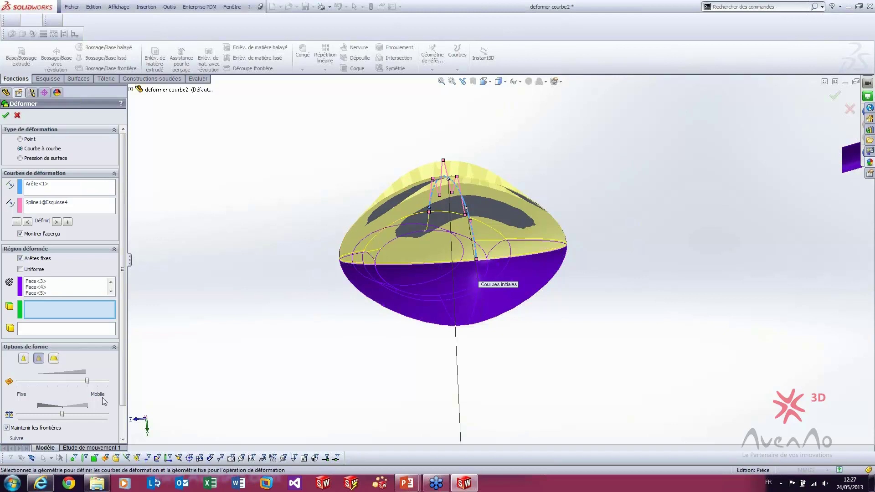
drag(62, 418, 18, 418)
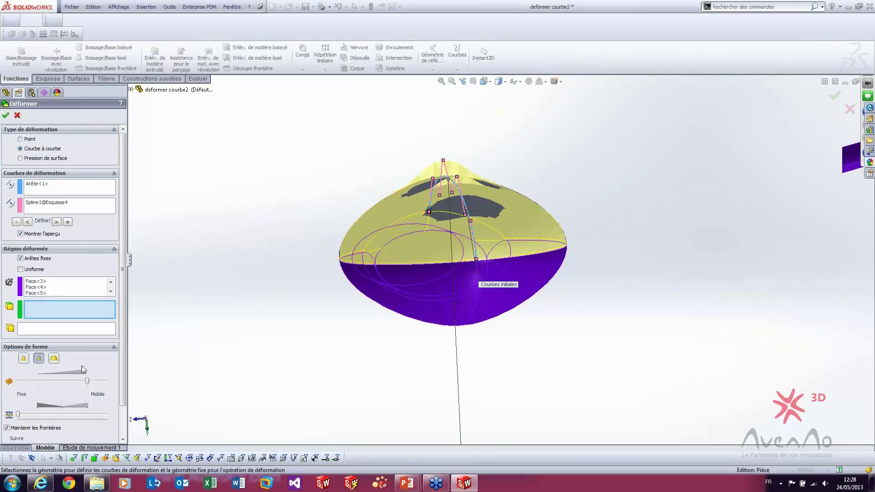
drag(46, 415, 112, 415)
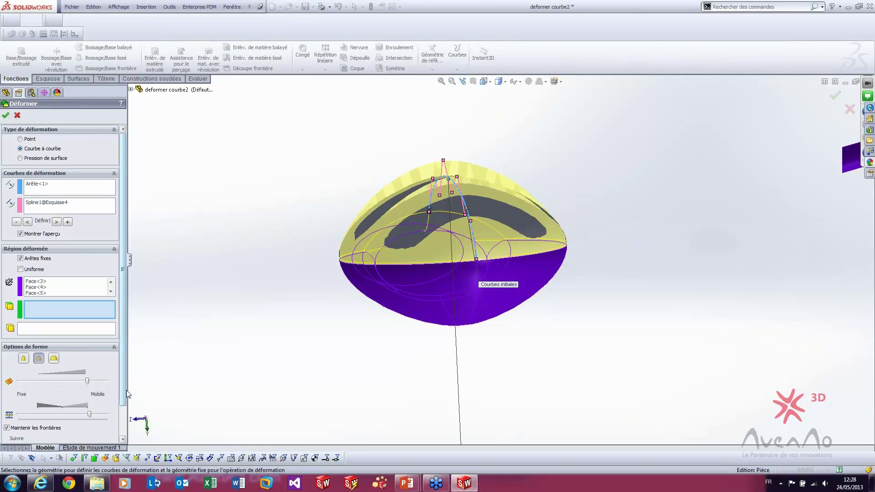
Review the remaining shape options and accept the Deform feature with boundaries maintained and nothing followed.
drag(124, 393, 123, 427)
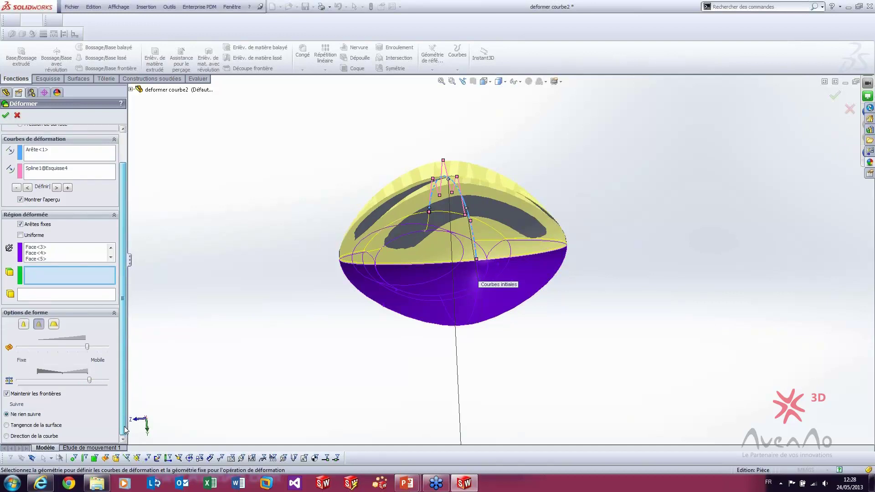
middle_drag(523, 321, 500, 337)
scroll(501, 338, up, 3)
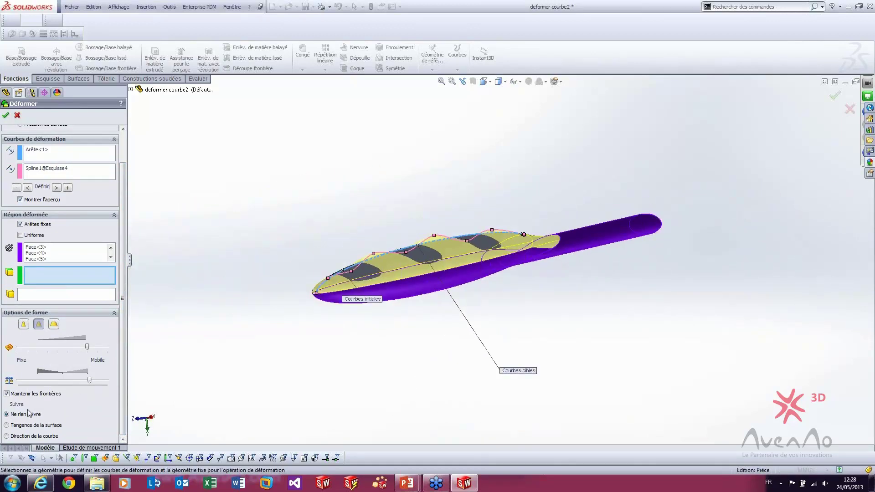
click(6, 115)
Toggle the suppression of the new Deform feature to compare the blade with and without its wavy edge.
right_click(30, 226)
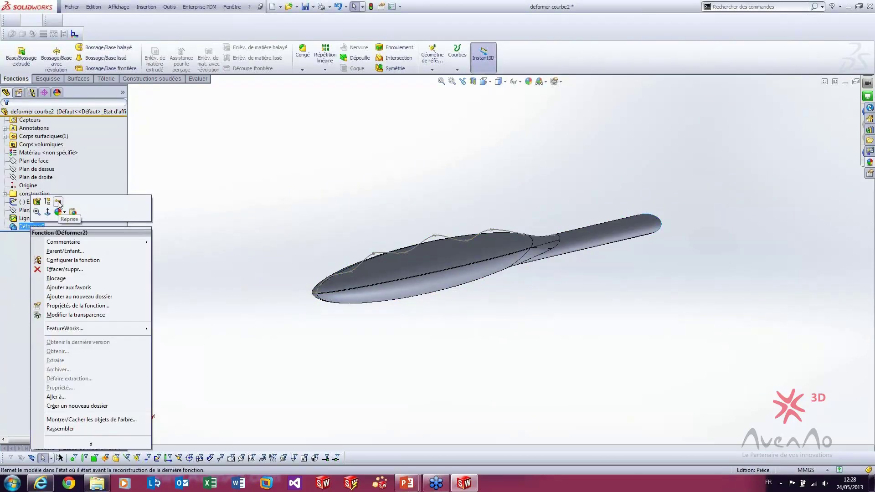
click(48, 202)
middle_drag(394, 173, 414, 179)
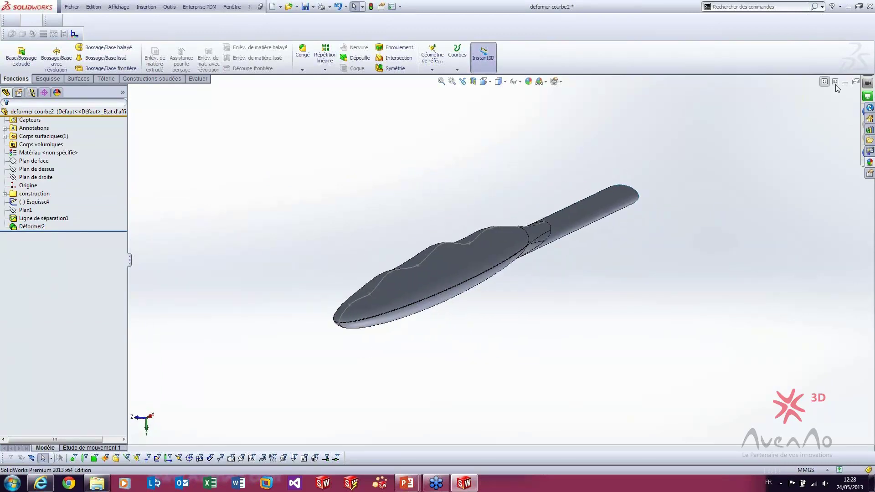
Close the knife part without saving and open the recent part deformer courbe.SLDPRT.
key(ctrl+w)
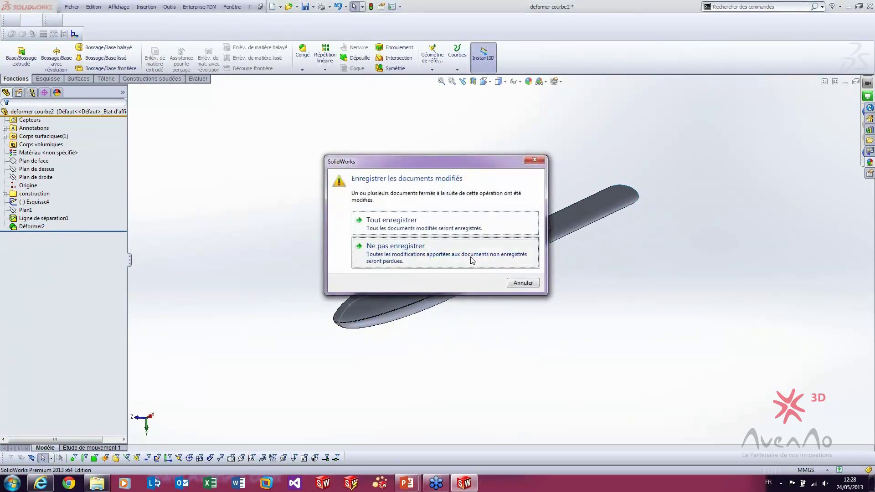
click(456, 250)
key(r)
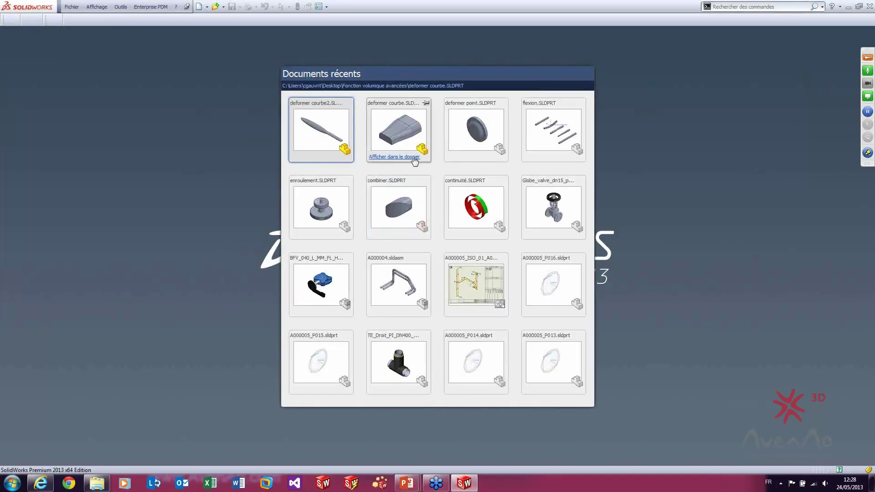
click(401, 133)
middle_drag(517, 155, 492, 154)
mouse_move(425, 185)
middle_down()
mouse_move(392, 193)
mouse_move(437, 193)
middle_up()
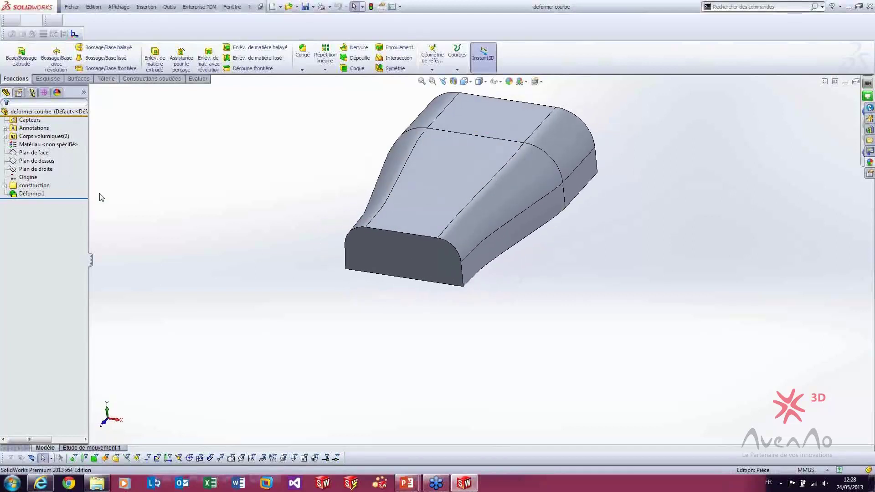
Suppress the existing Deform feature and inspect the two extruded blocks.
right_click(36, 196)
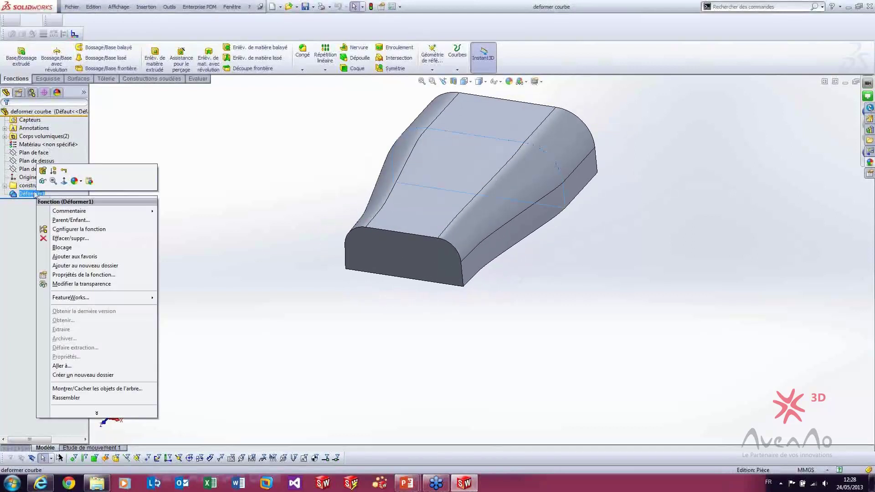
click(54, 171)
middle_drag(436, 202, 504, 246)
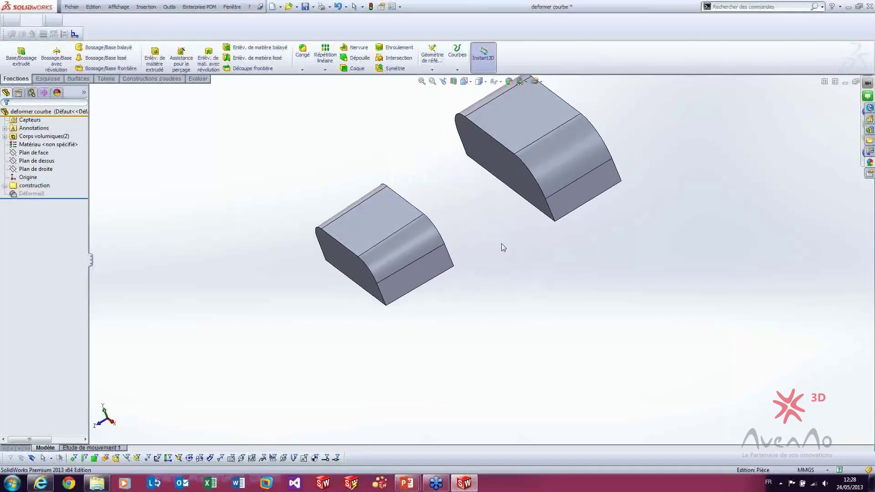
click(411, 223)
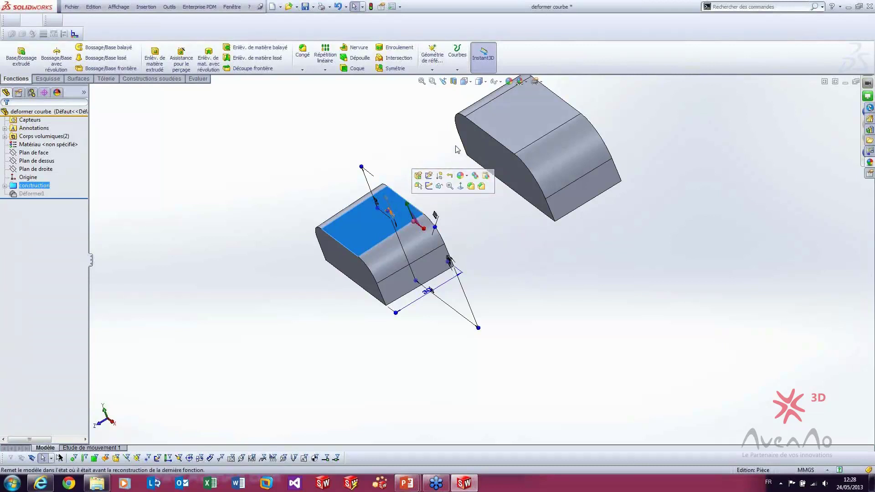
click(348, 110)
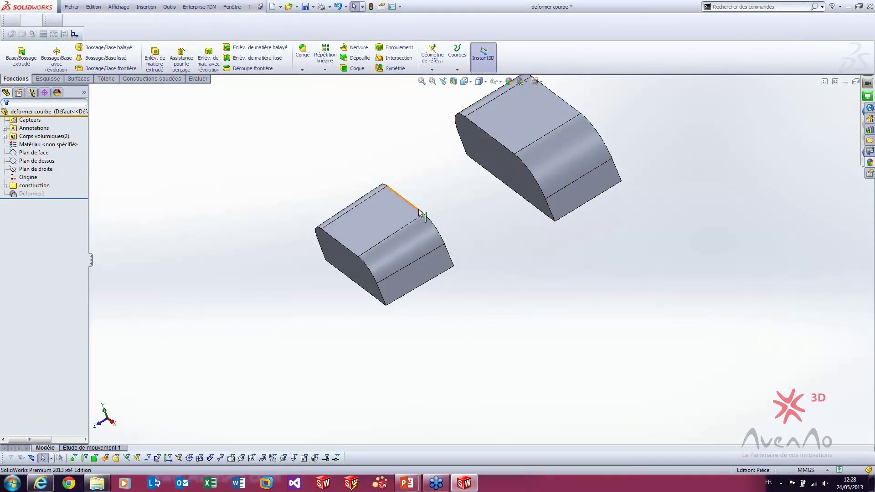
Unsuppress the Deform feature to view the transition between the two blocks, and suppress it again.
right_click(31, 194)
click(46, 171)
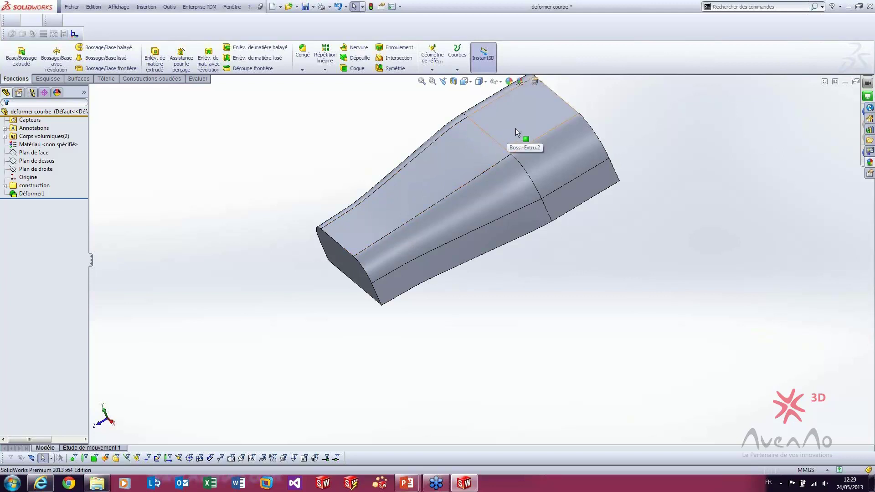
right_click(41, 198)
click(60, 209)
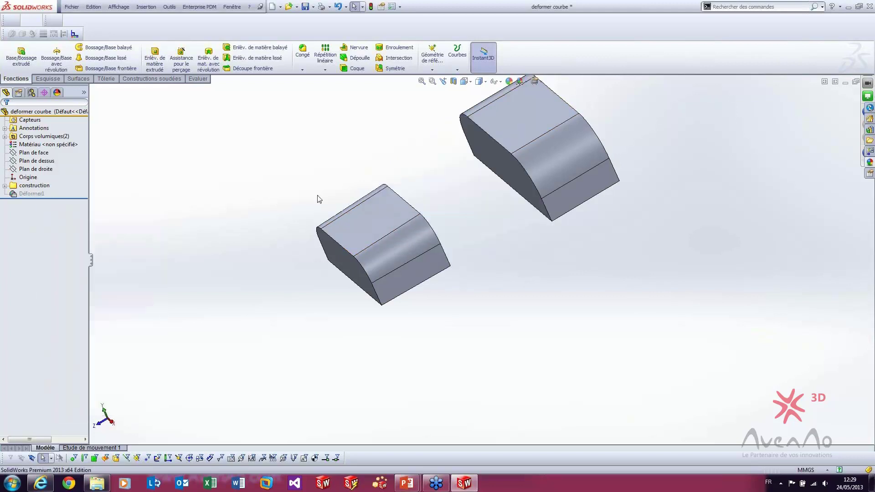
Start a curve-to-curve Deform with the complete edge loop of the small block's end facing the larger block as initial curves.
right_click(229, 171)
mouse_move(294, 280)
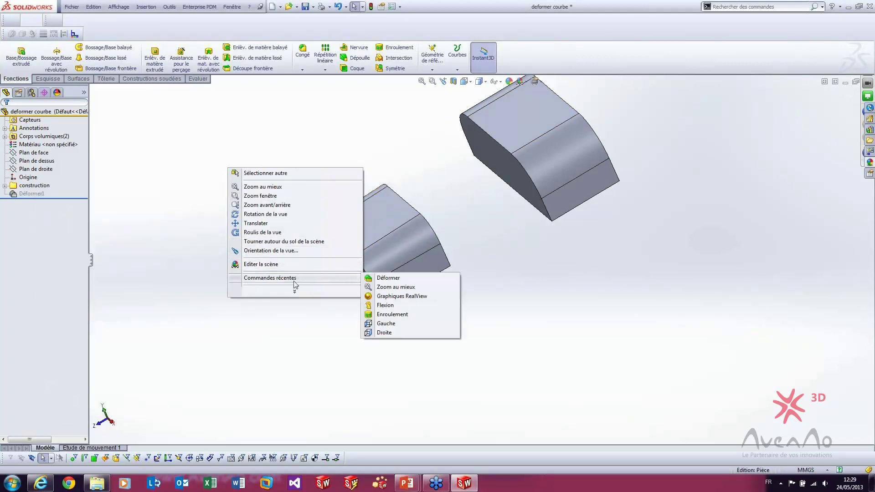
click(388, 278)
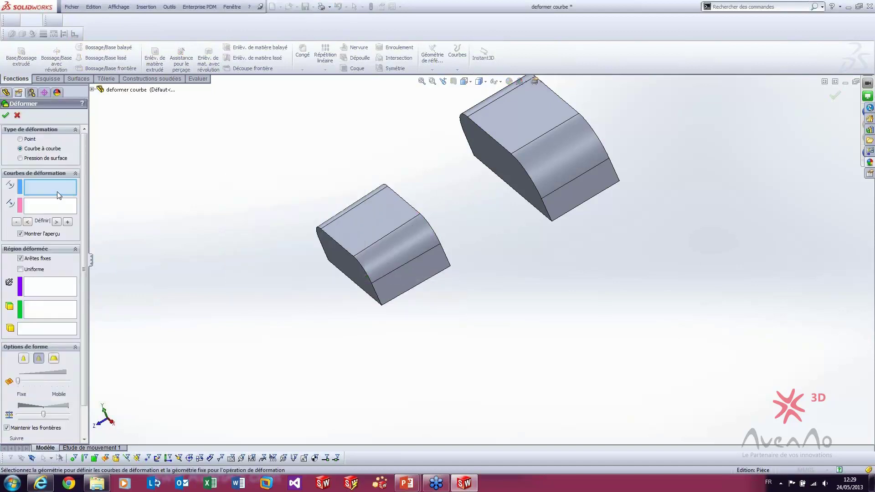
middle_drag(385, 196, 404, 231)
right_click(403, 235)
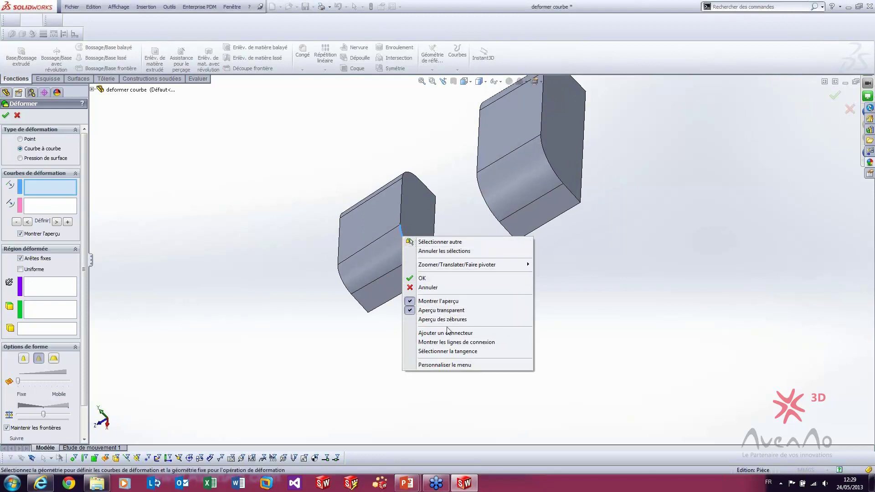
click(452, 351)
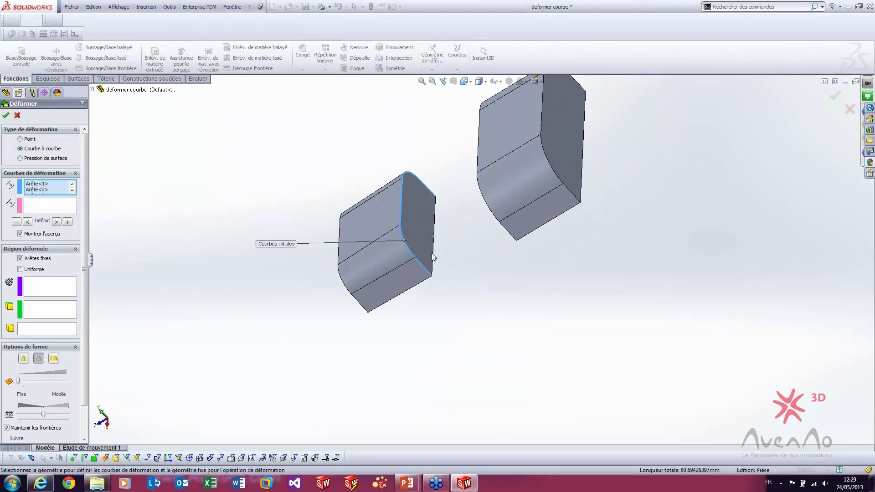
click(432, 253)
middle_drag(498, 285, 509, 263)
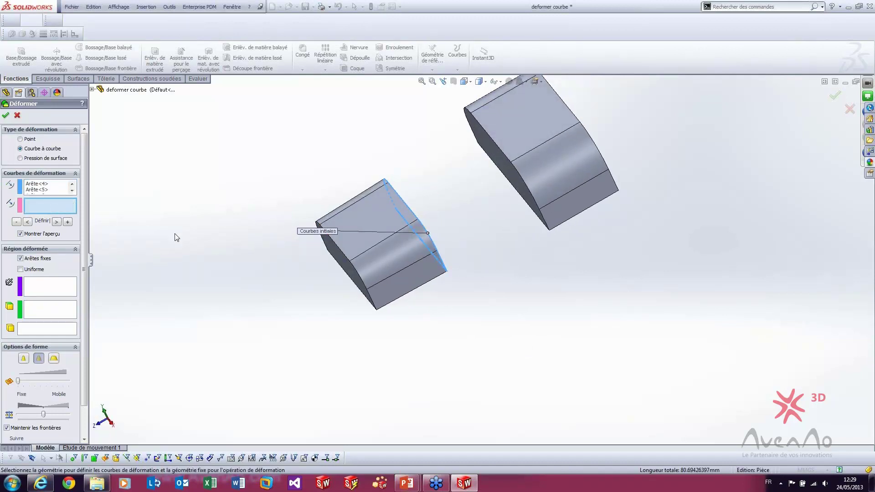
middle_drag(458, 190, 466, 123)
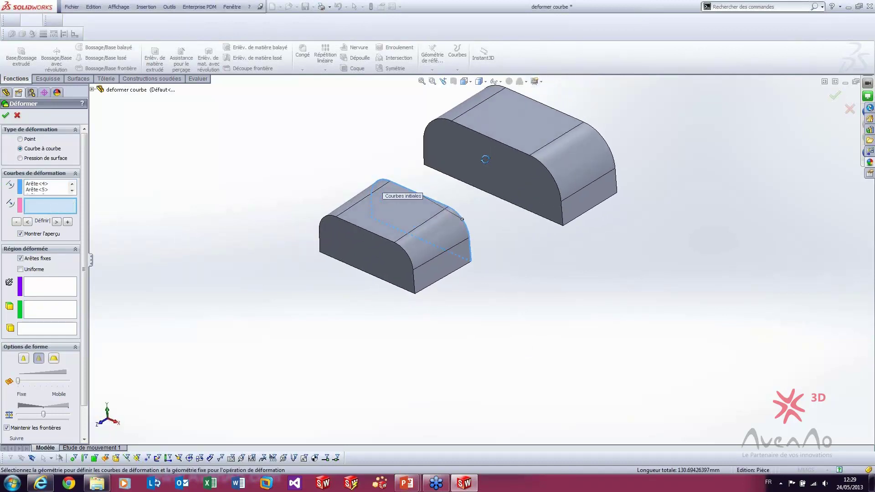
Set the tangent edge loop of the large block's facing end as target curves and align the connector at matching lower corners.
right_click(467, 127)
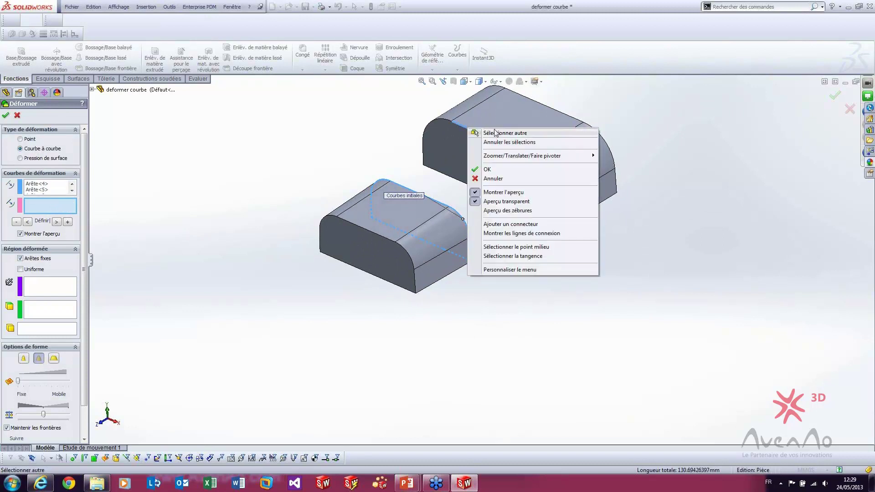
click(512, 256)
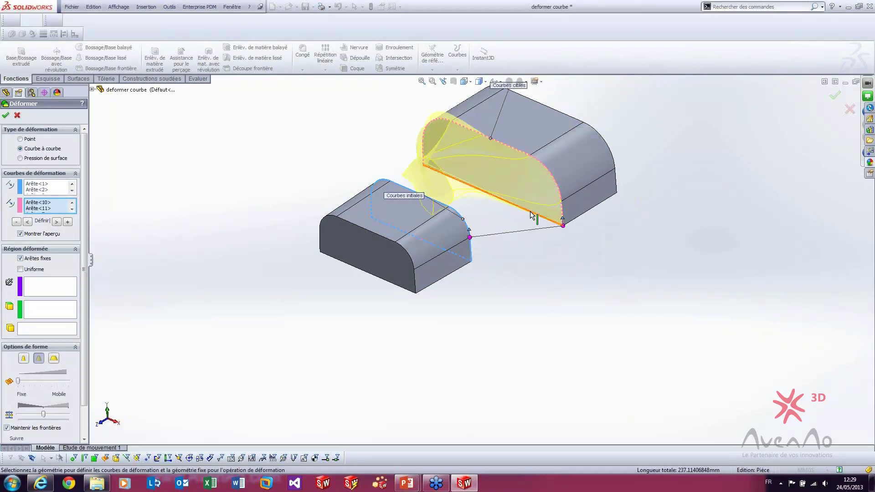
middle_drag(569, 267, 542, 251)
drag(428, 231, 437, 258)
drag(533, 196, 542, 223)
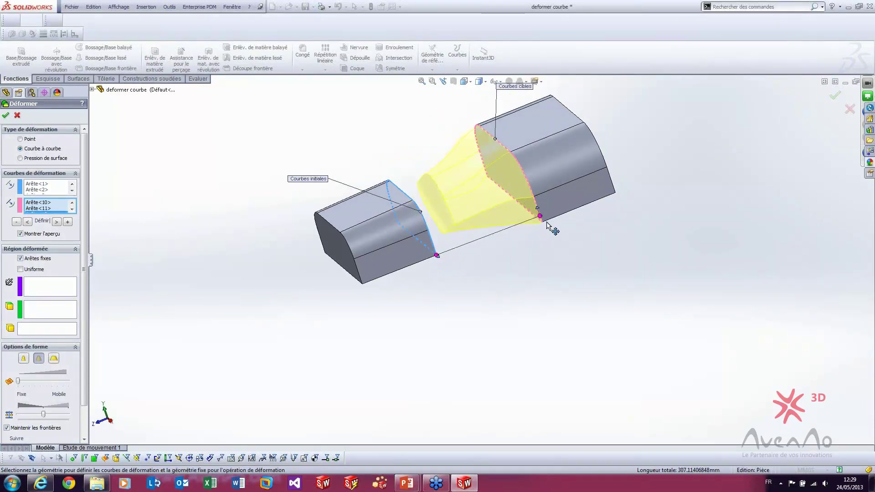
middle_drag(465, 197, 441, 251)
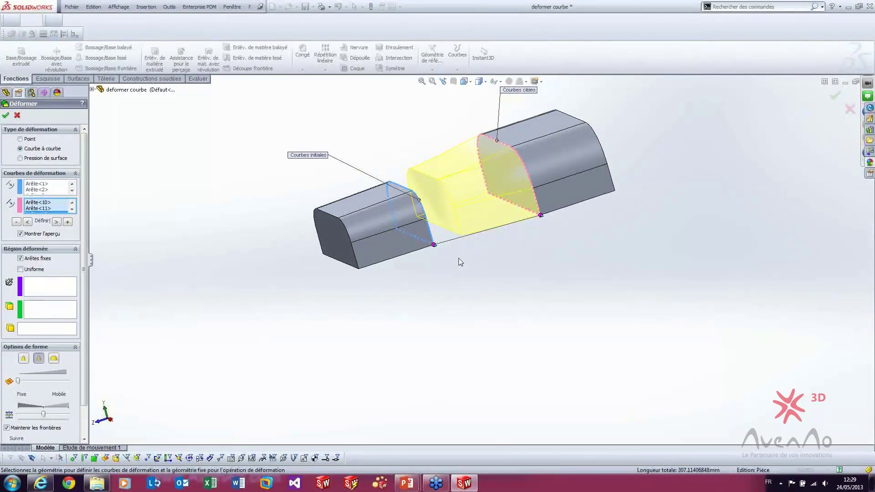
middle_drag(527, 276, 574, 269)
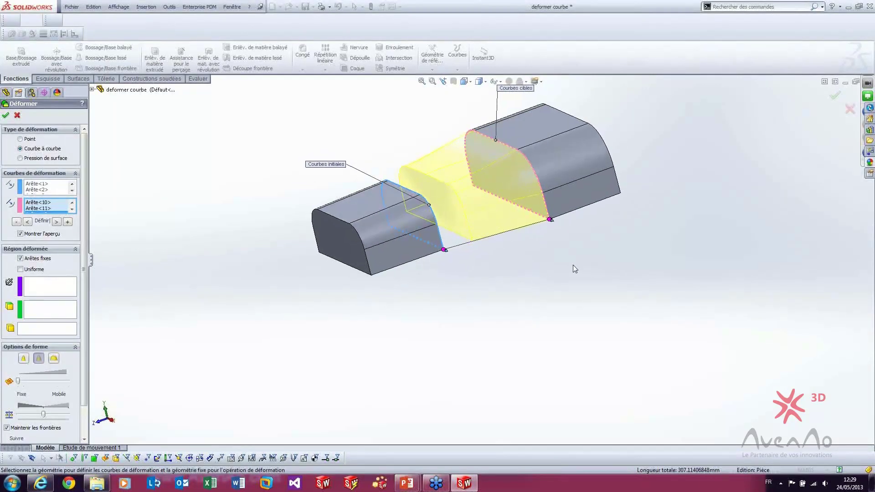
Toggle the fixed edges option off and on, and set the small block's outer end face as the fixed face.
click(34, 259)
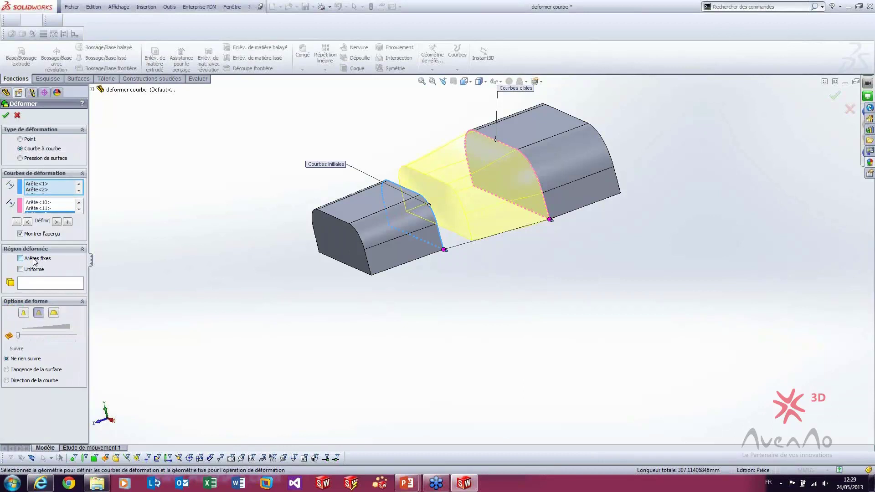
click(34, 259)
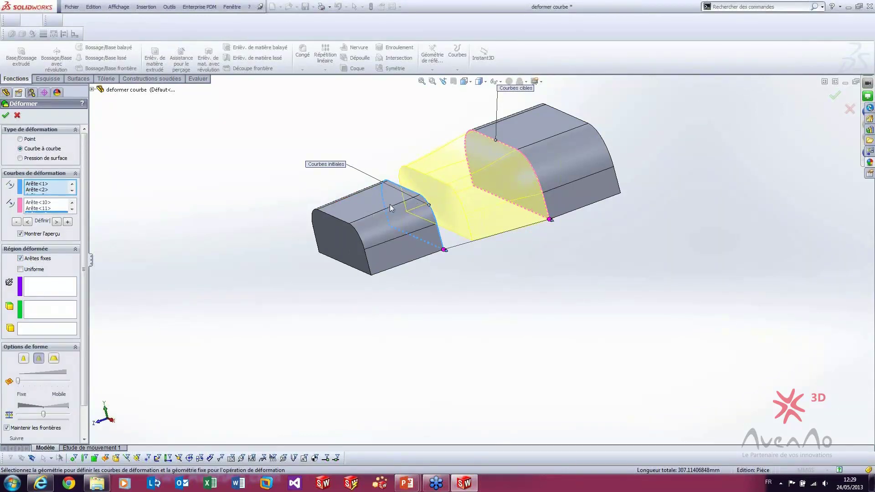
click(30, 260)
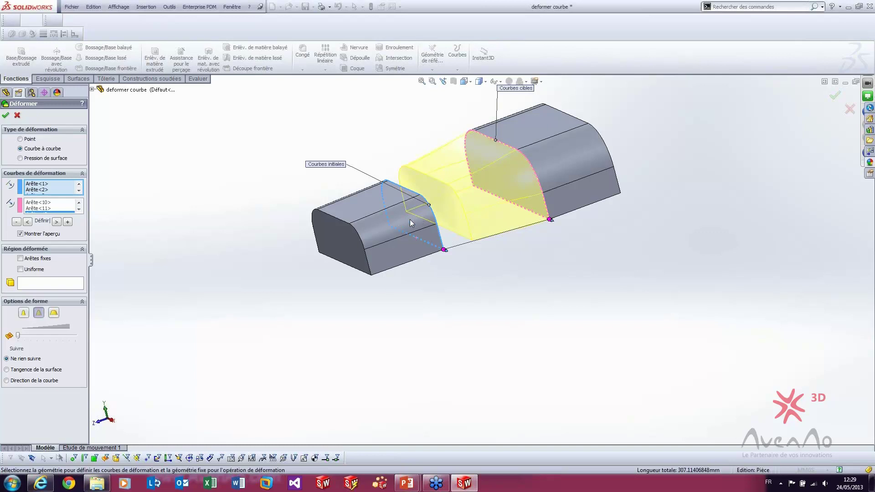
click(34, 258)
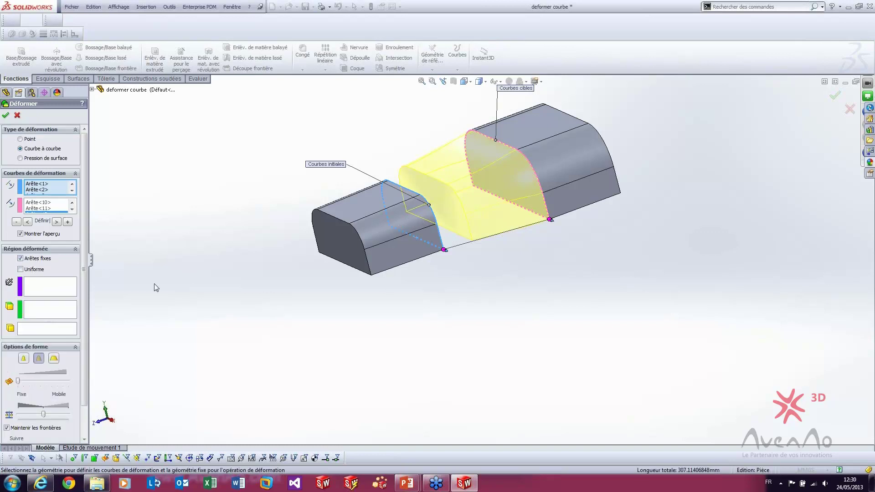
click(337, 253)
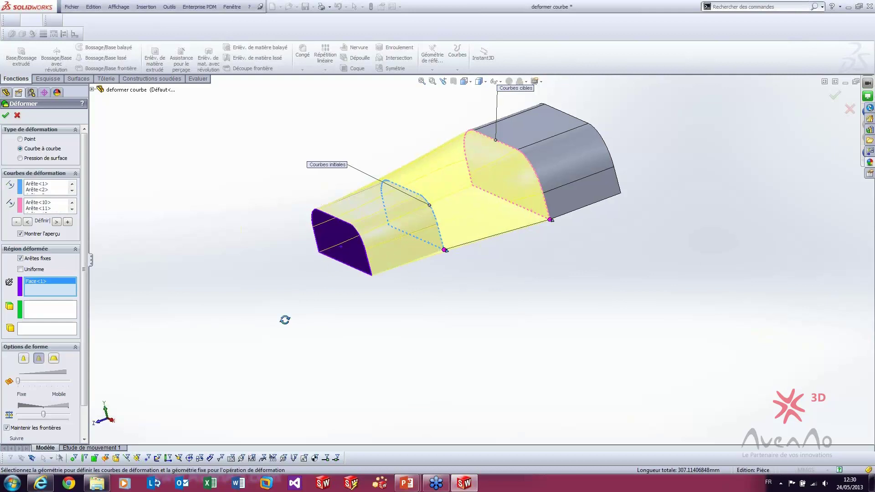
middle_drag(317, 292, 371, 283)
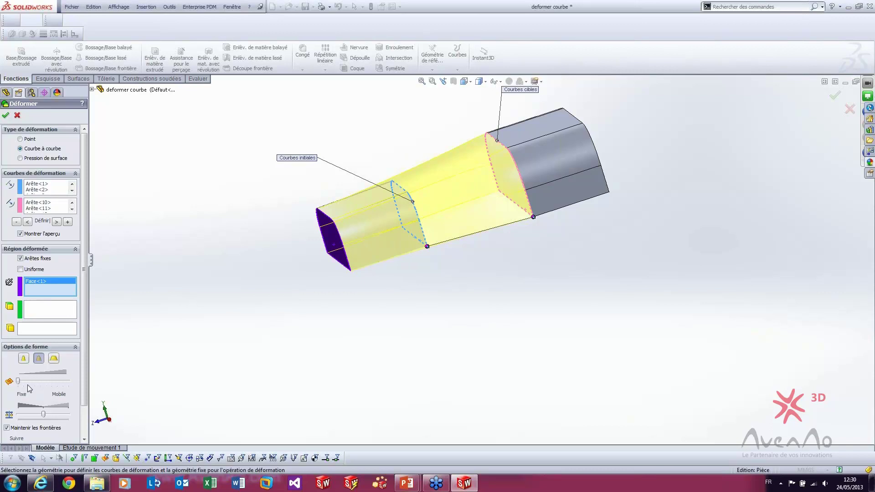
Raise the shape accuracy to about mid-range and try the surface tangency match before restoring no matching.
drag(18, 383, 46, 384)
scroll(496, 157, down, 4)
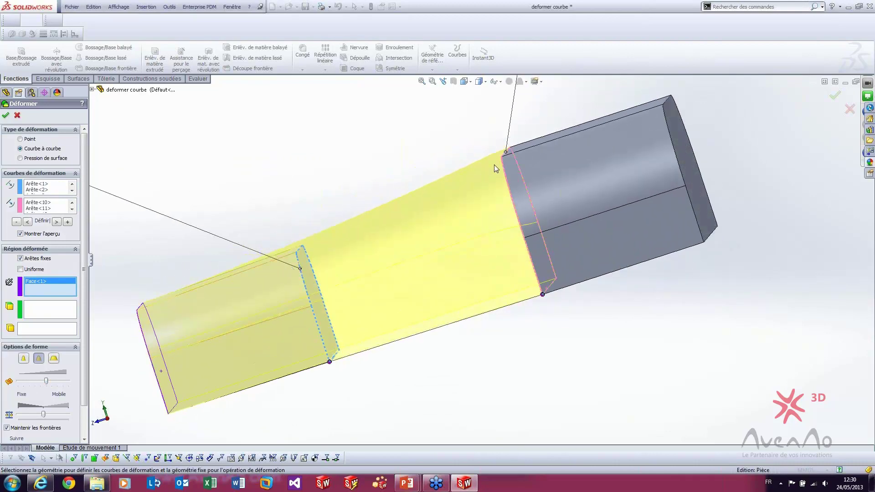
scroll(81, 408, down, 3)
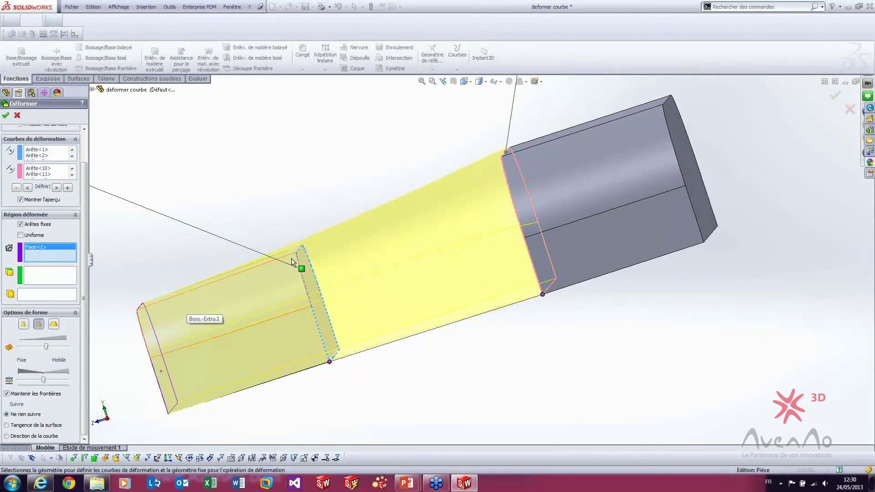
click(57, 425)
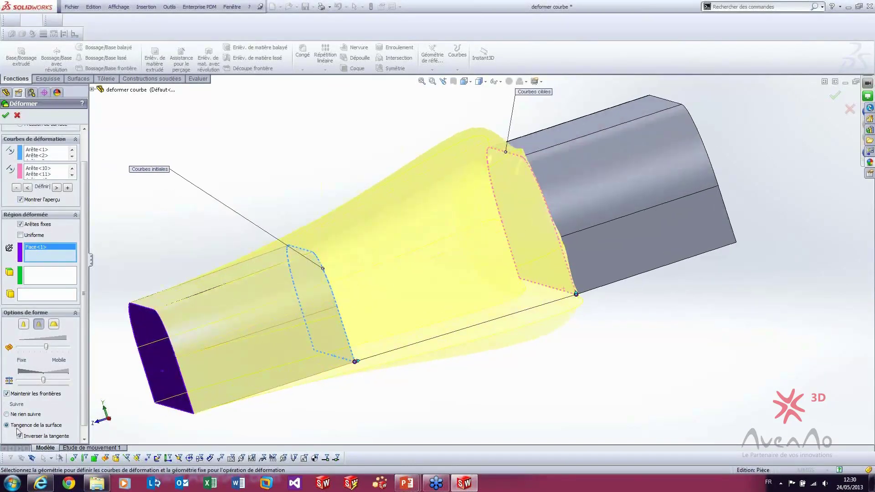
click(18, 414)
Add the faces around the small block as additional faces to deform.
click(52, 276)
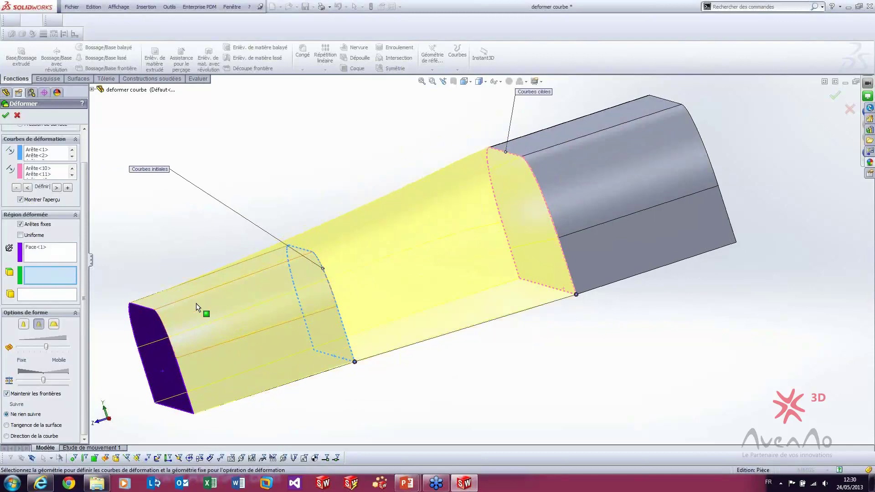
click(203, 286)
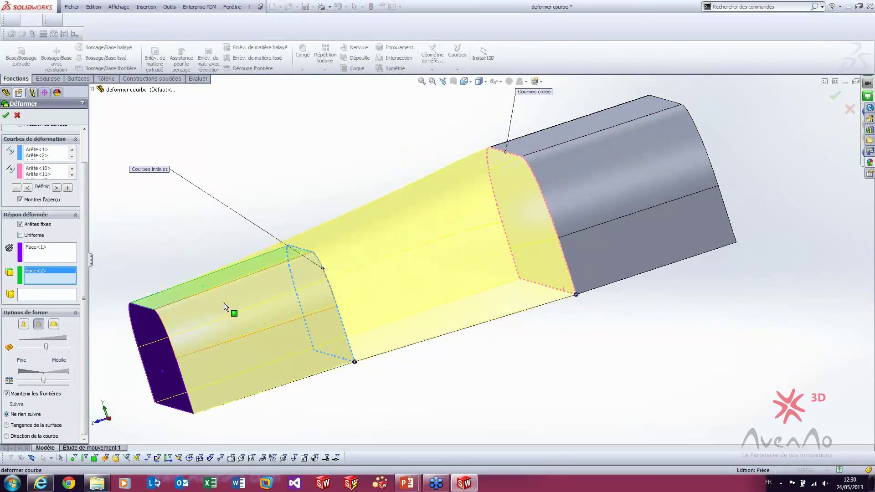
click(223, 302)
click(250, 352)
middle_drag(234, 365, 401, 296)
click(357, 301)
click(346, 348)
scroll(353, 382, up, 2)
click(502, 276)
middle_drag(538, 250, 372, 297)
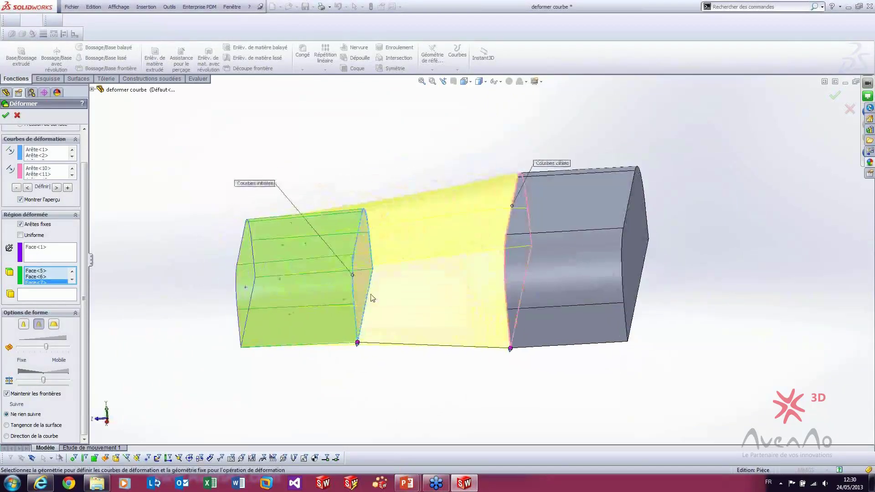
Set the match to curve direction and clear all the additional faces to deform.
click(48, 436)
scroll(337, 278, down, 5)
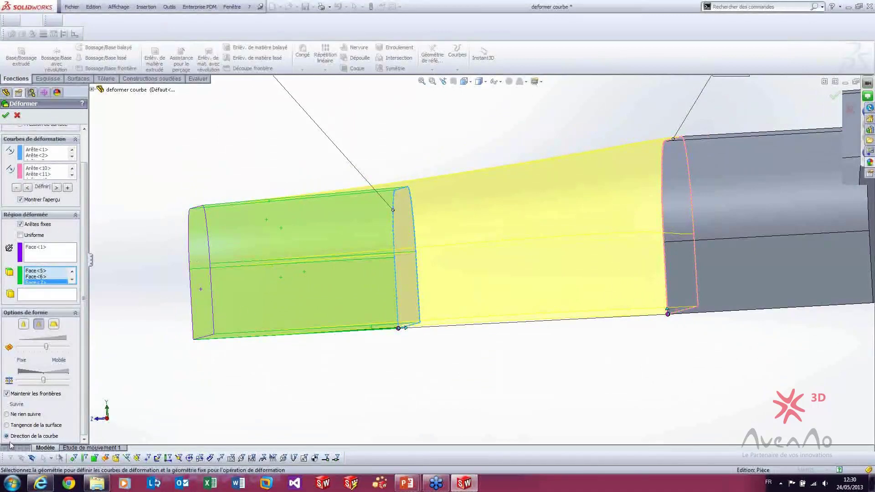
right_click(51, 290)
click(91, 291)
click(60, 263)
right_click(39, 279)
click(67, 279)
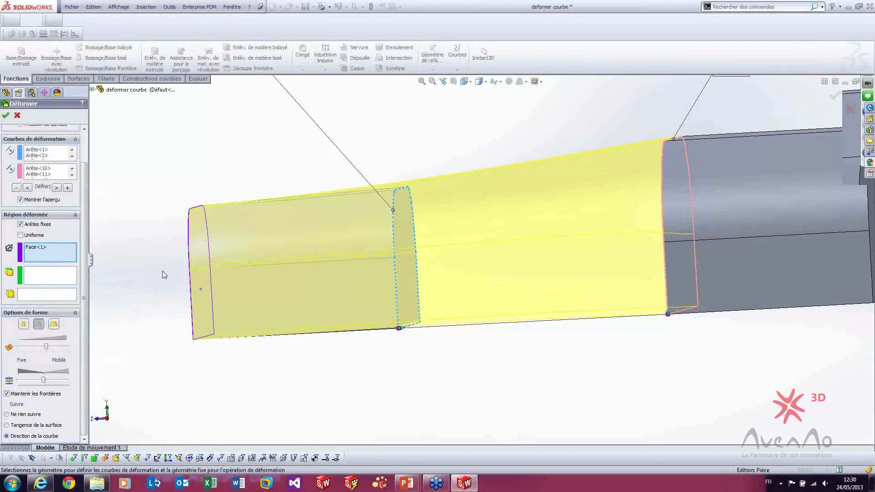
Add the faces around the small block to the fixed faces selection.
click(218, 249)
click(231, 286)
middle_drag(218, 303, 245, 322)
click(321, 213)
middle_drag(321, 213, 150, 411)
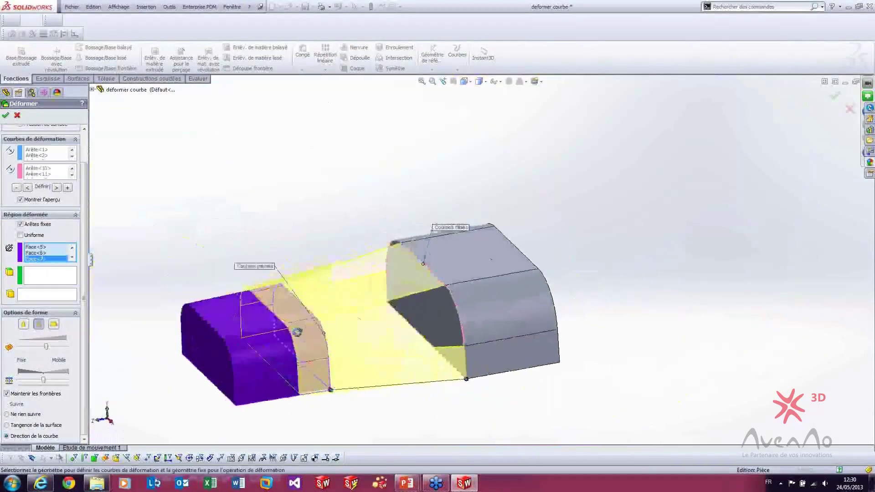
Match the deformation to surface tangency and shift its weight toward fixed.
click(6, 425)
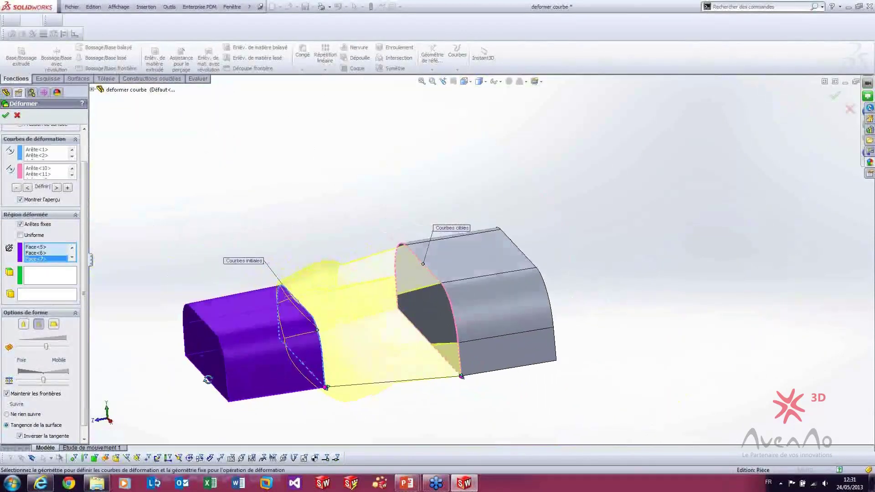
click(35, 380)
drag(33, 380, 30, 380)
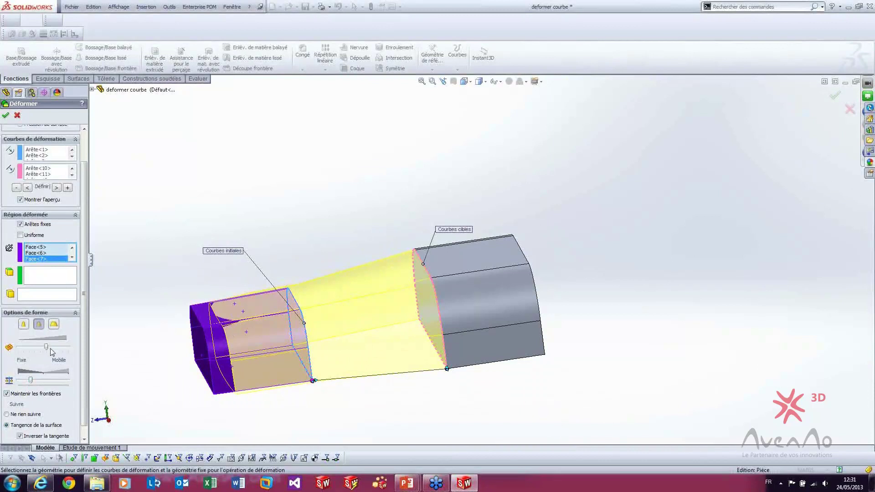
middle_drag(338, 394, 289, 299)
scroll(289, 299, down, 2)
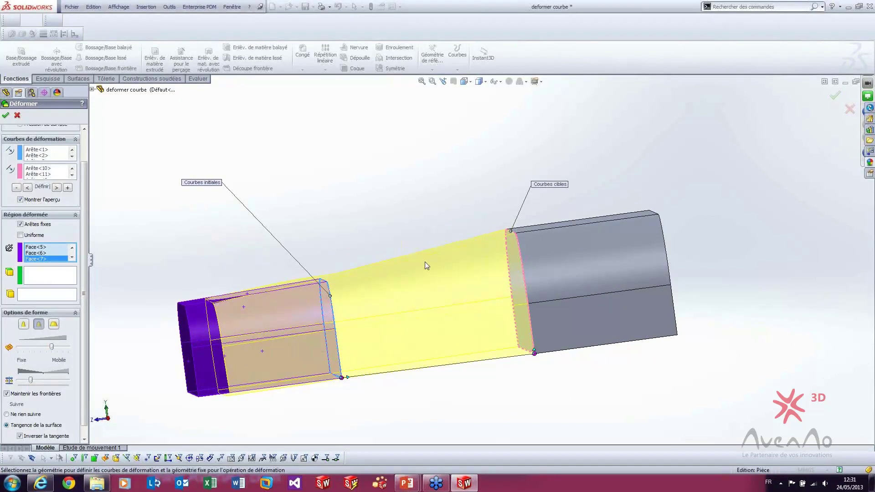
Try reversing the tangent direction of the deformation and cancel the new Deform.
click(84, 440)
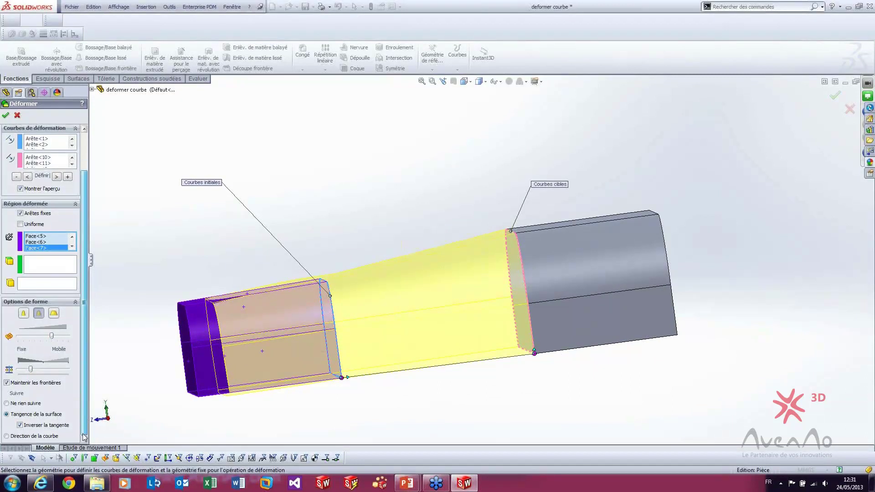
click(57, 427)
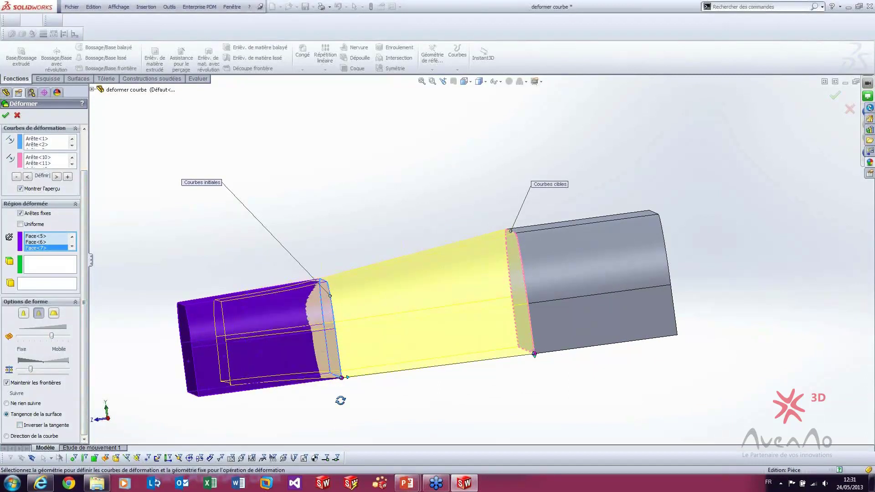
click(29, 426)
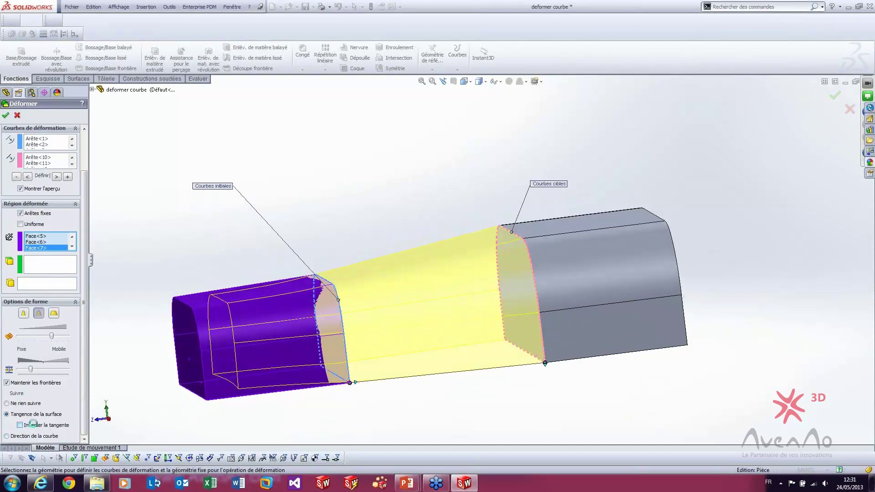
click(17, 115)
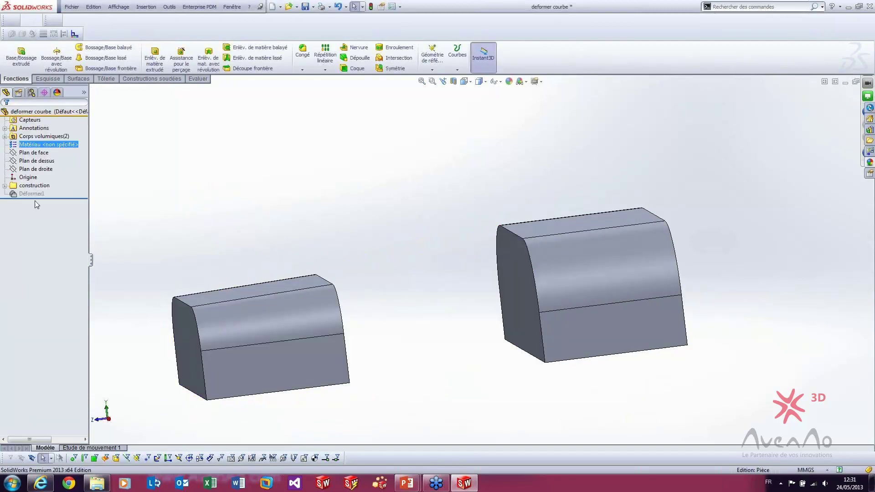
Unsuppress the existing Deform feature and open its definition for editing.
right_click(36, 196)
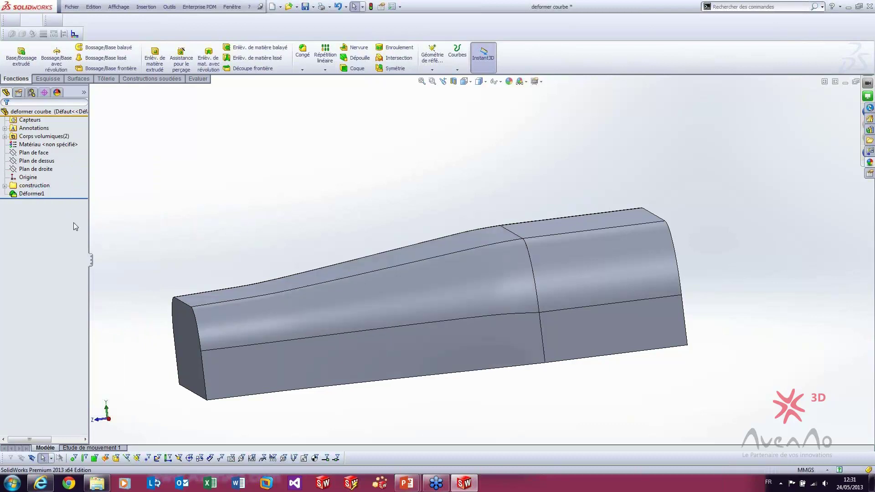
right_click(38, 197)
click(48, 177)
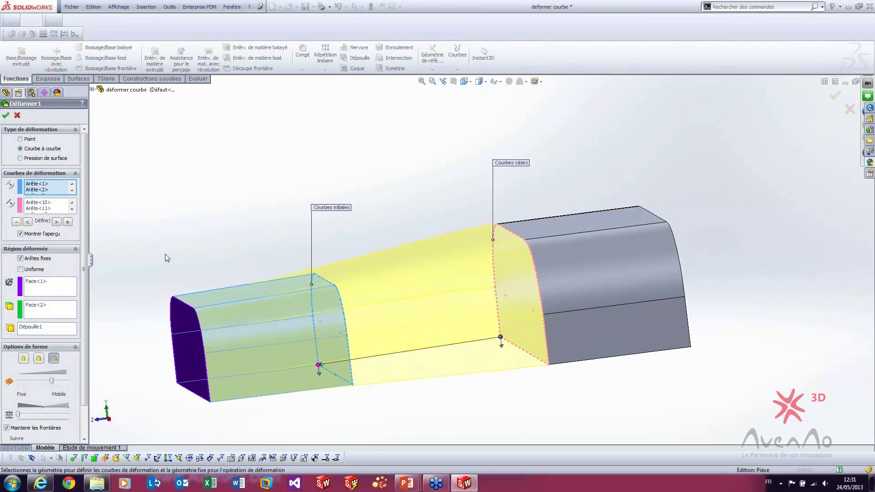
Examine the existing Deform's initial and target curves, connector and fixed face from several angles, and accept its definition.
middle_drag(182, 280, 185, 293)
scroll(351, 304, up, 3)
middle_drag(354, 307, 351, 289)
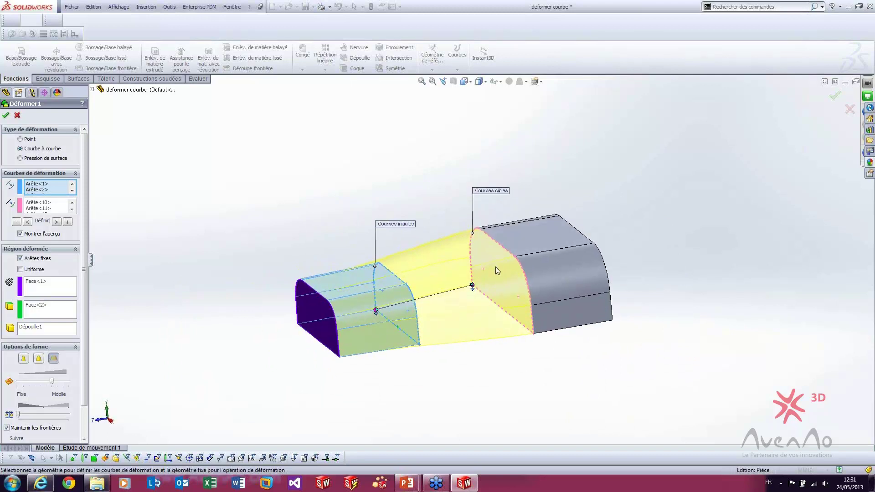
middle_drag(536, 275, 411, 306)
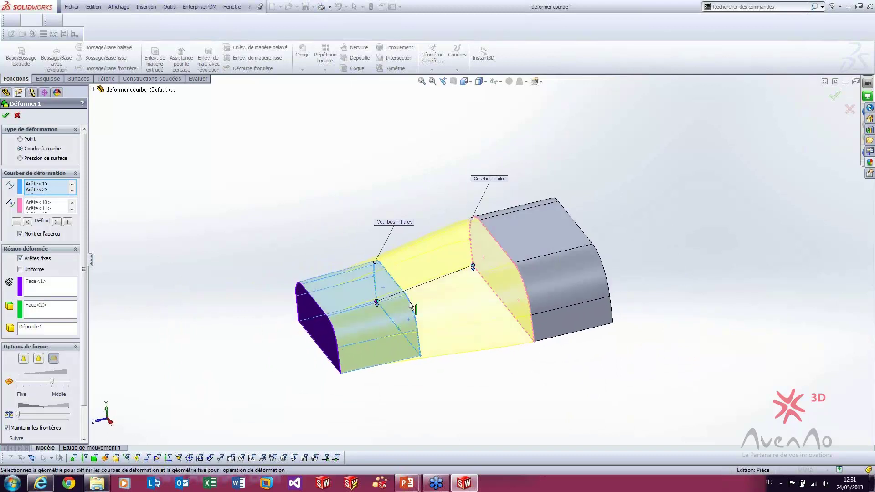
middle_drag(484, 331, 508, 307)
middle_drag(238, 308, 344, 280)
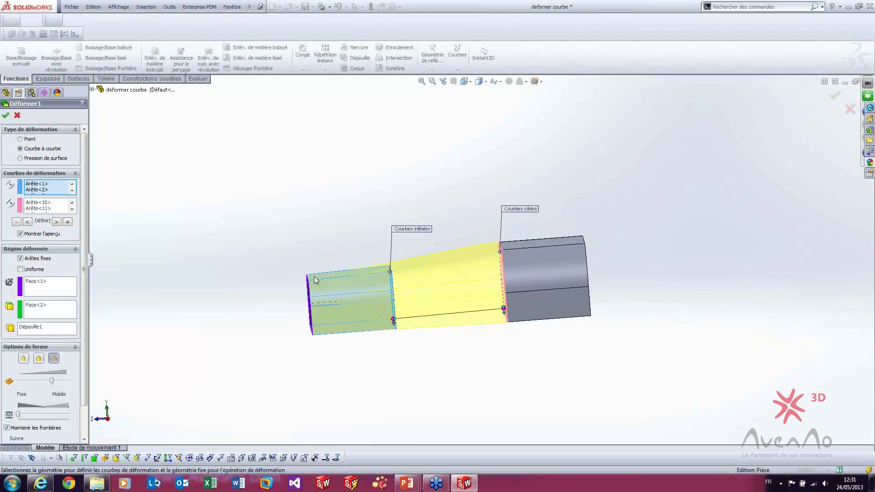
mouse_move(262, 283)
middle_down()
mouse_move(279, 280)
mouse_move(246, 286)
middle_up()
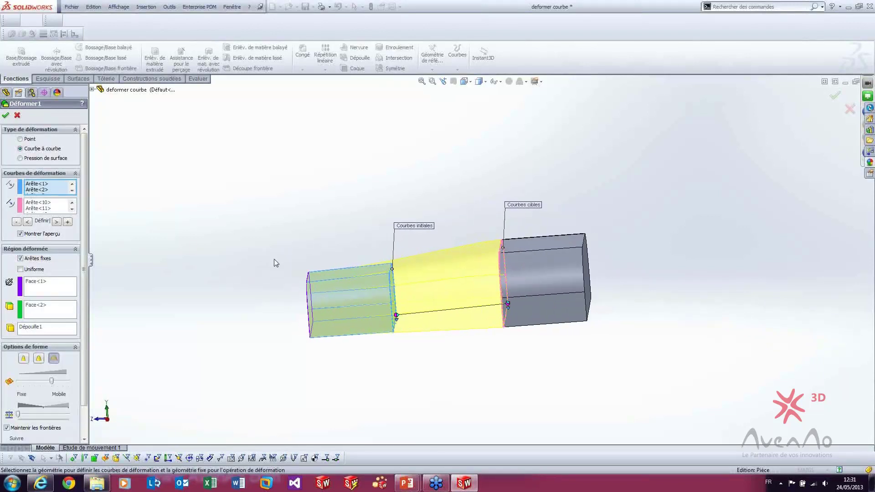
click(54, 208)
mouse_move(269, 254)
middle_down()
mouse_move(297, 256)
mouse_move(272, 259)
middle_up()
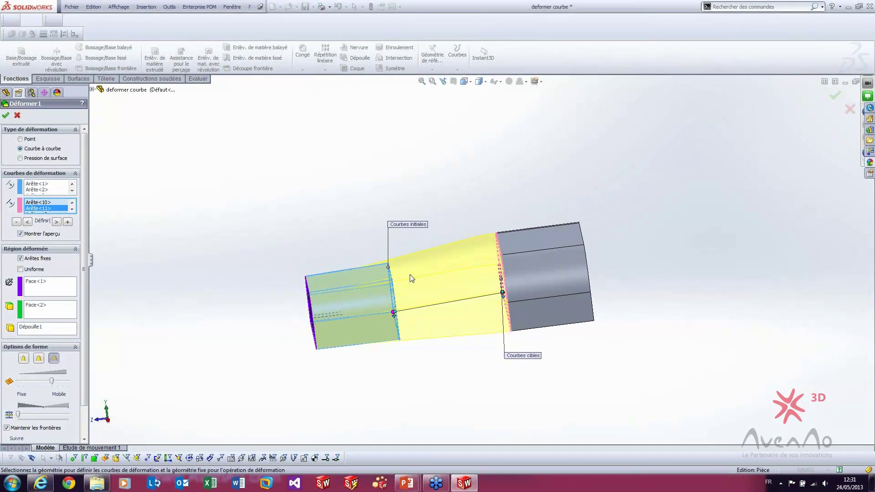
click(5, 116)
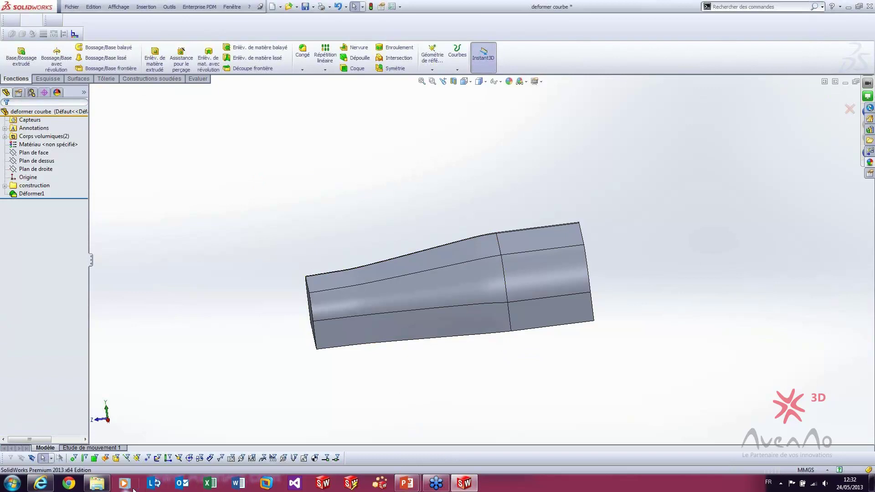
Switch to the running PowerPoint slideshow to review the point, curve and body Deform types, and return to SolidWorks.
mouse_move(406, 483)
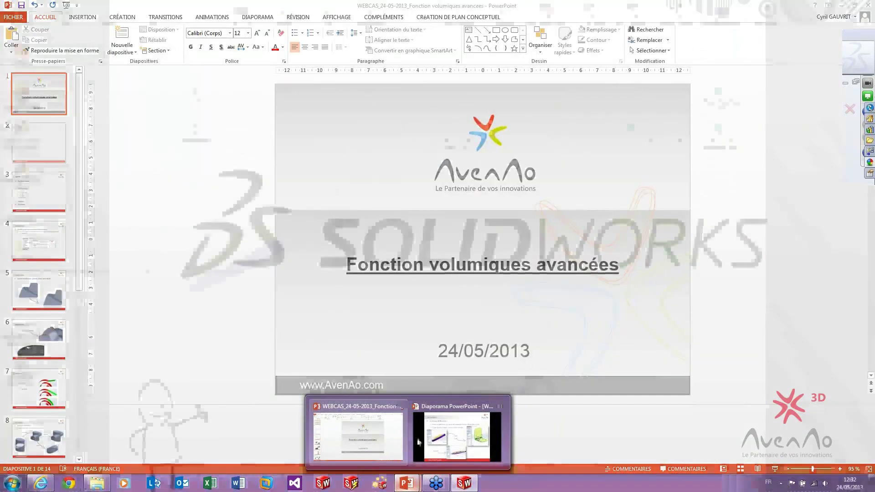
click(418, 441)
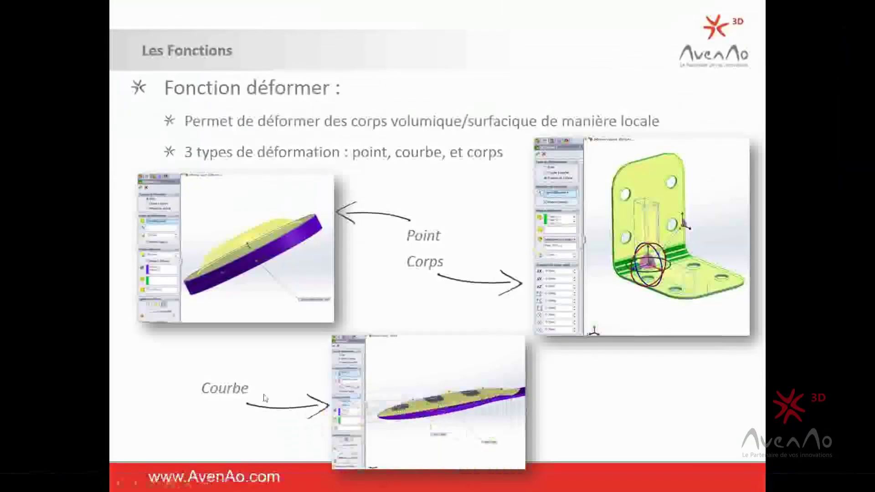
key(alt+Tab)
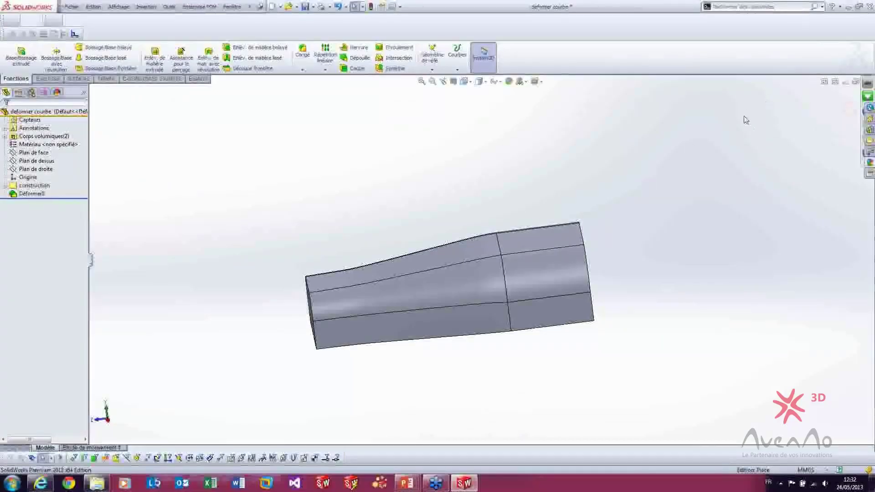
Close the deformer courbe part.
key(ctrl+w)
click(426, 258)
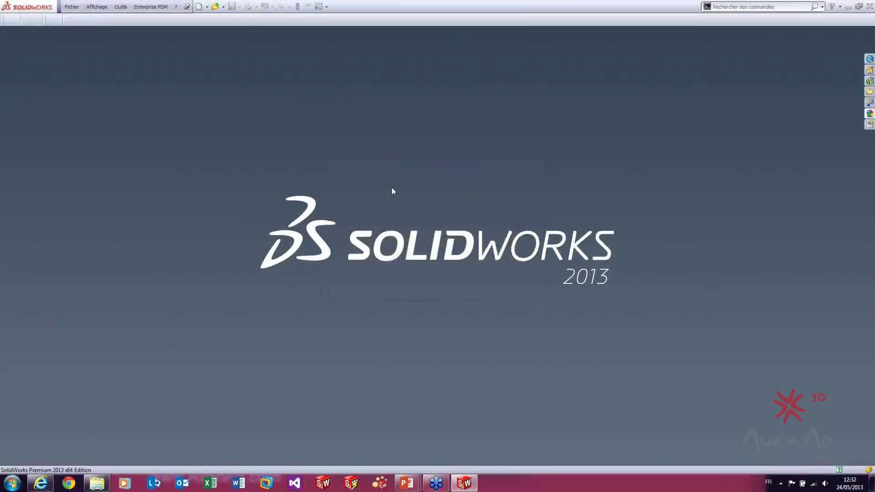
key(r)
click(203, 190)
Turn on the file preview for the part files and open the deformer volume part.
click(217, 8)
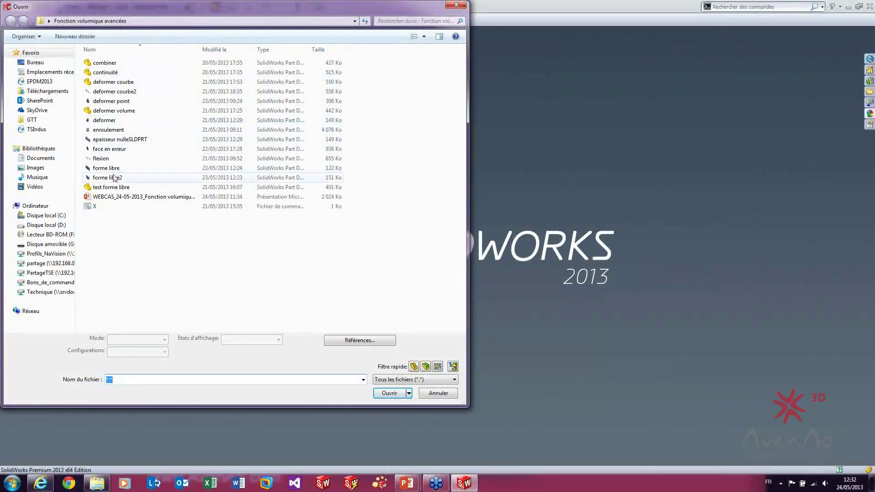
click(439, 37)
click(100, 159)
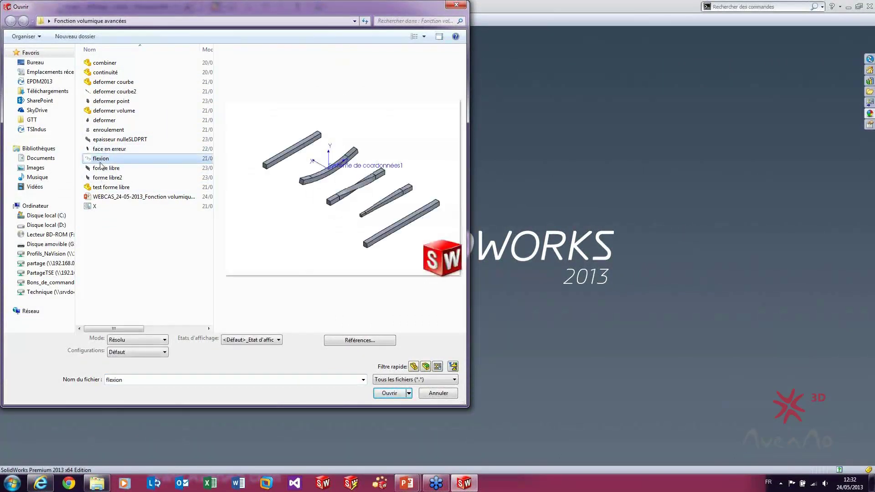
click(103, 140)
click(103, 130)
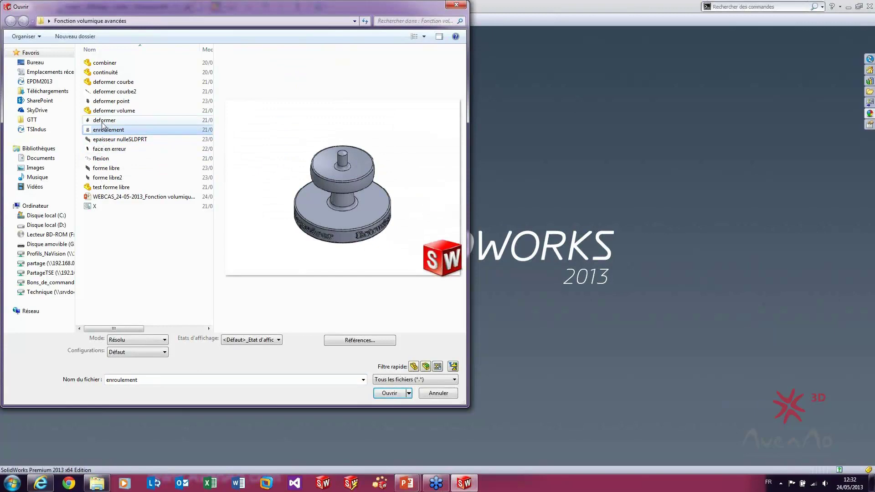
click(103, 120)
click(102, 111)
click(388, 394)
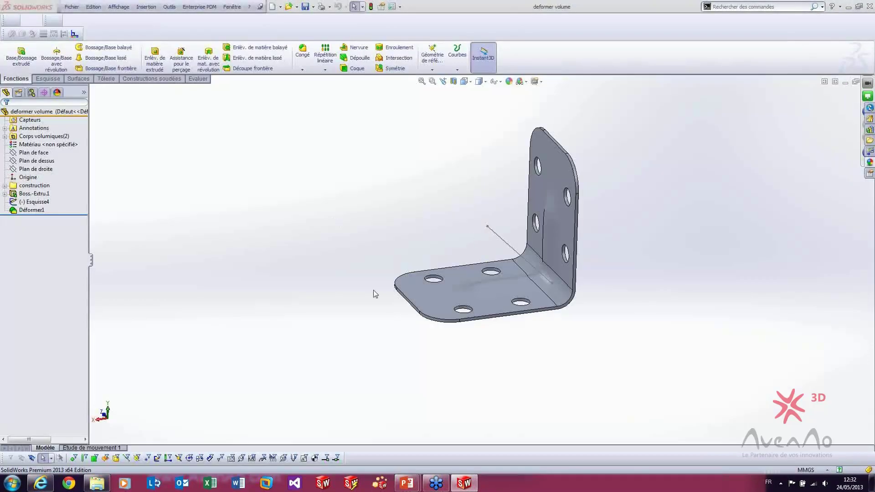
Suppress the existing Deform feature that shapes the reinforcing rib in the bracket's bend.
middle_drag(374, 293, 445, 332)
scroll(444, 289, down, 2)
middle_drag(444, 289, 474, 301)
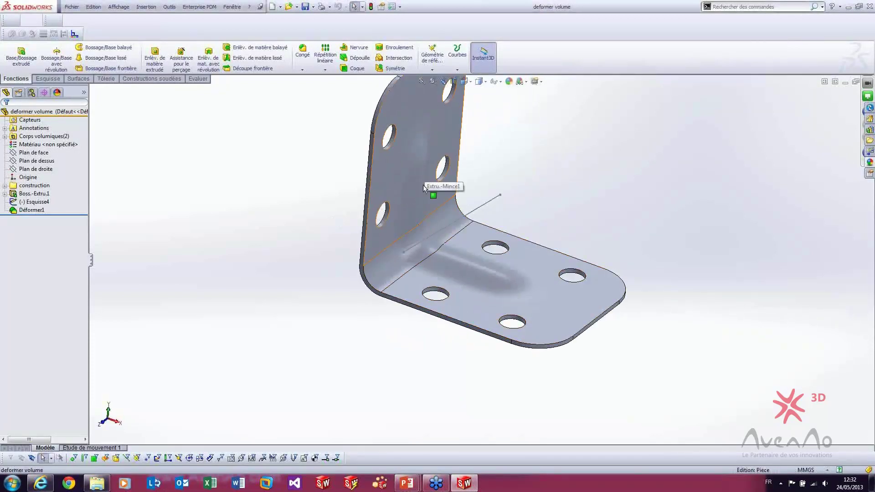
middle_drag(463, 264, 493, 271)
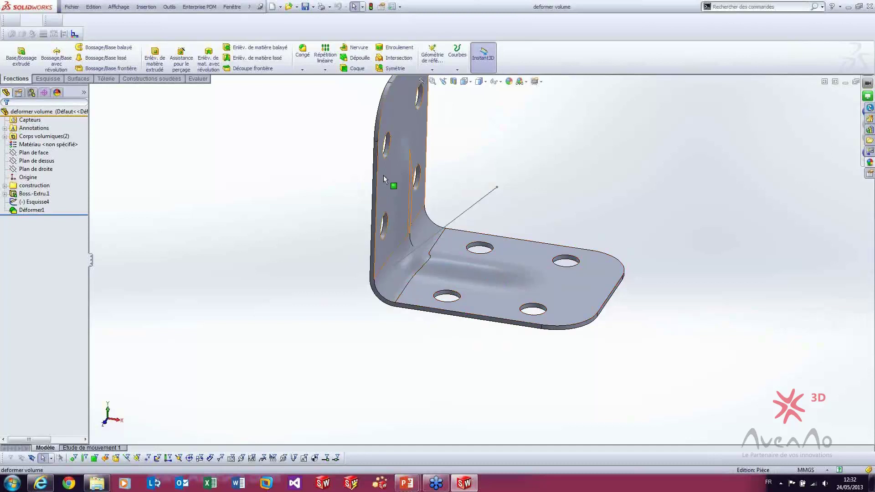
middle_drag(423, 244, 293, 190)
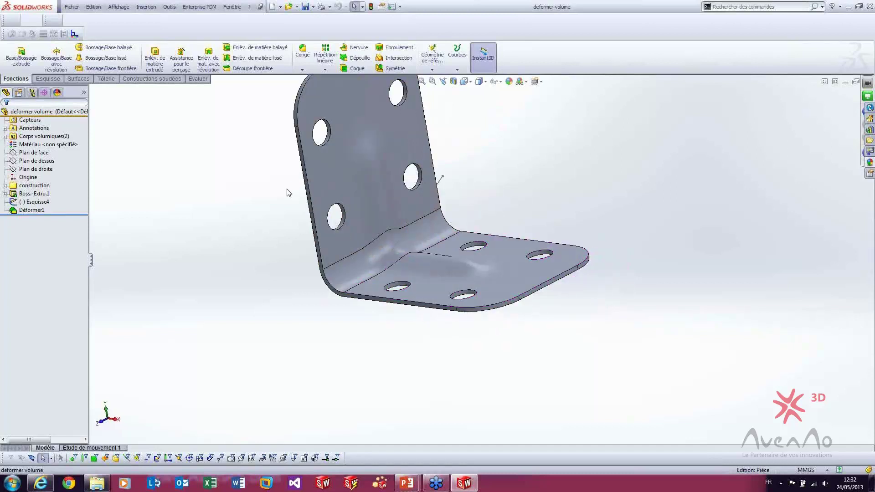
middle_drag(382, 230, 292, 207)
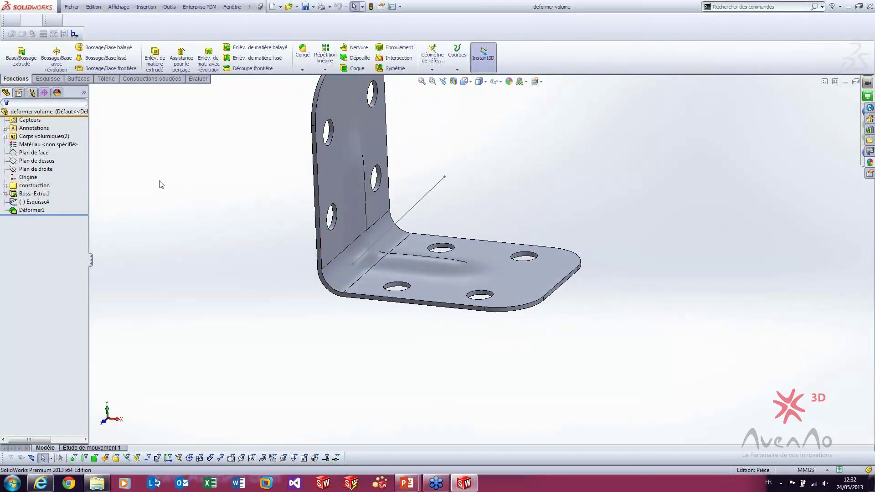
click(32, 210)
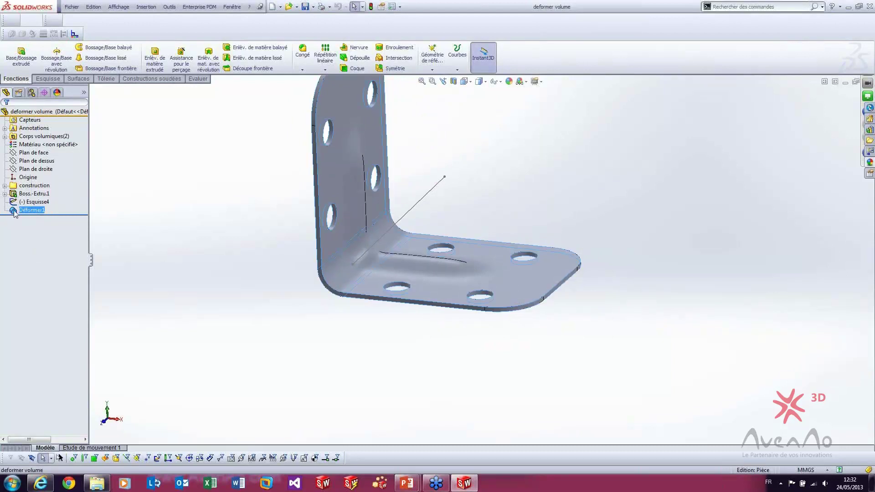
right_click(21, 214)
click(44, 193)
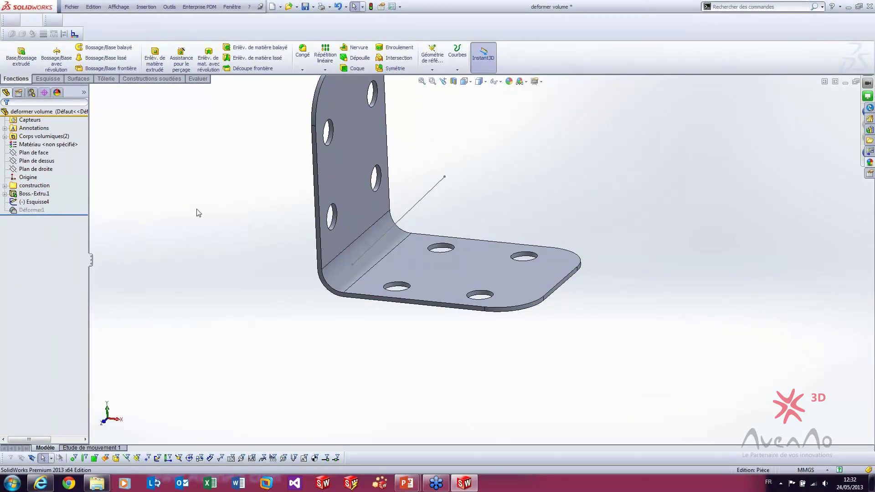
Show the hidden L-shaped Boss.-Extru.1 body inside the bracket's bend.
right_click(18, 196)
click(26, 181)
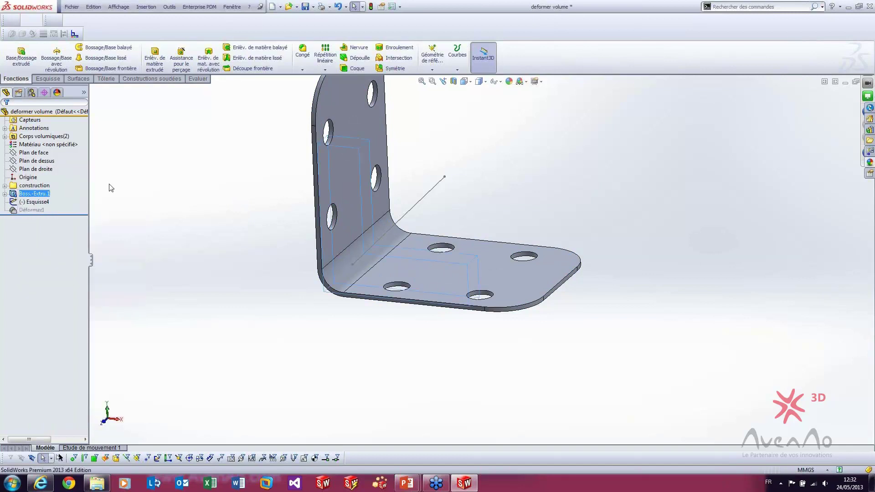
mouse_move(181, 233)
middle_down()
mouse_move(215, 236)
mouse_move(176, 217)
mouse_move(185, 213)
mouse_move(186, 220)
middle_up()
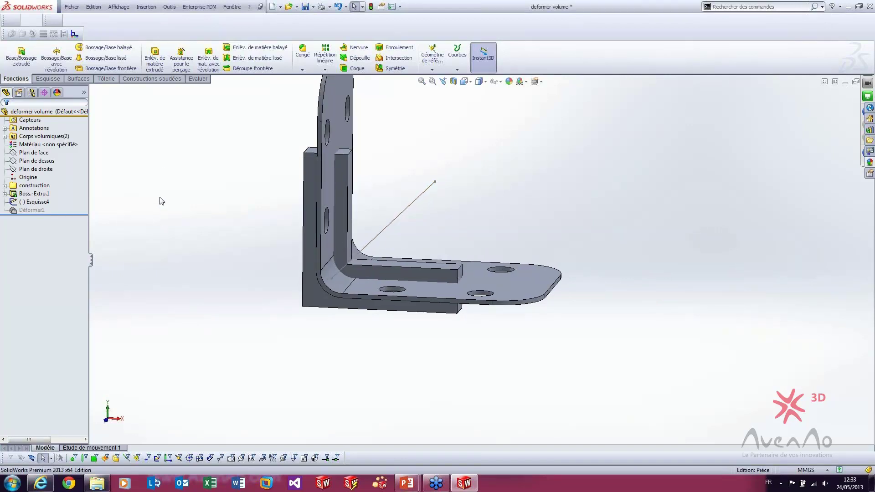
Start a Deform of the surface push type with the diagonal line of Esquisse4 as the push direction.
right_click(205, 199)
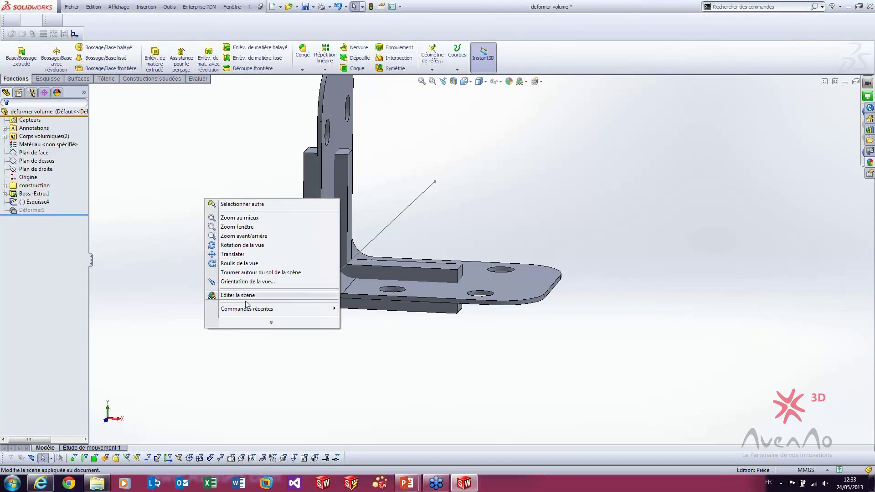
mouse_move(246, 309)
click(362, 310)
click(46, 158)
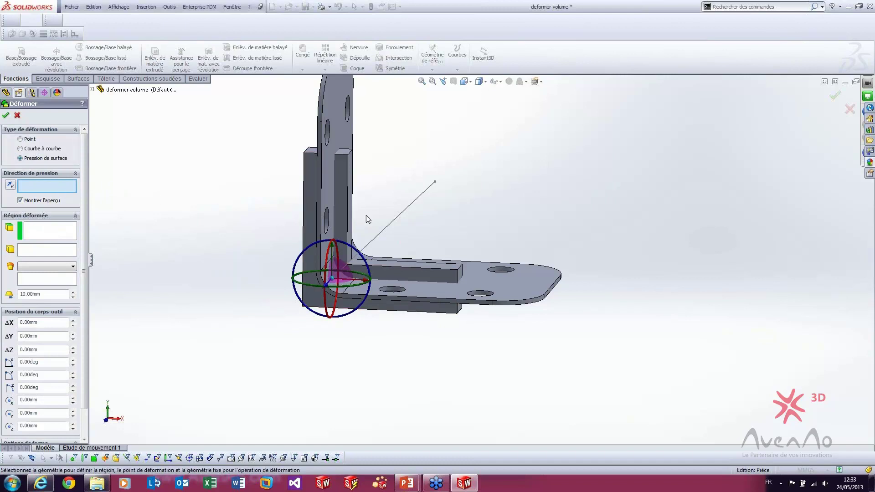
click(399, 221)
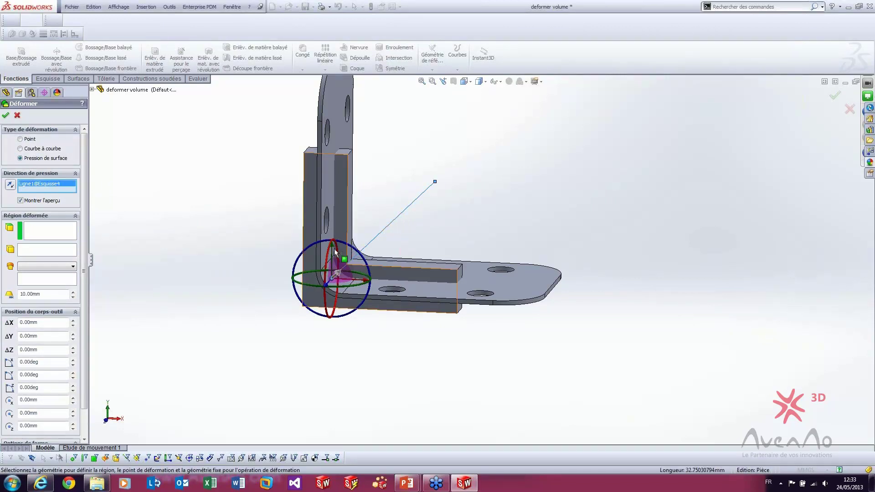
Choose the perforated bracket as the body to deform.
middle_drag(174, 297, 150, 305)
click(58, 233)
click(60, 247)
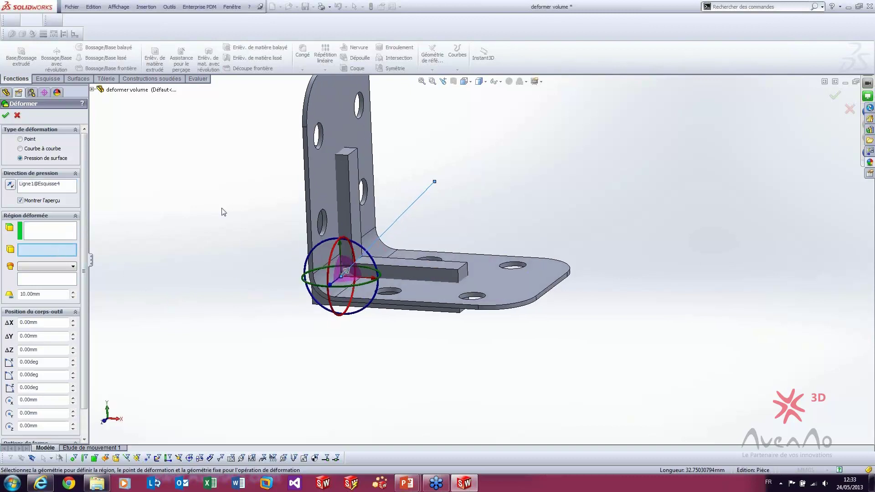
click(318, 189)
Add six faces to the deformed region: the inner and outer faces of both bracket legs and of the bend.
click(64, 235)
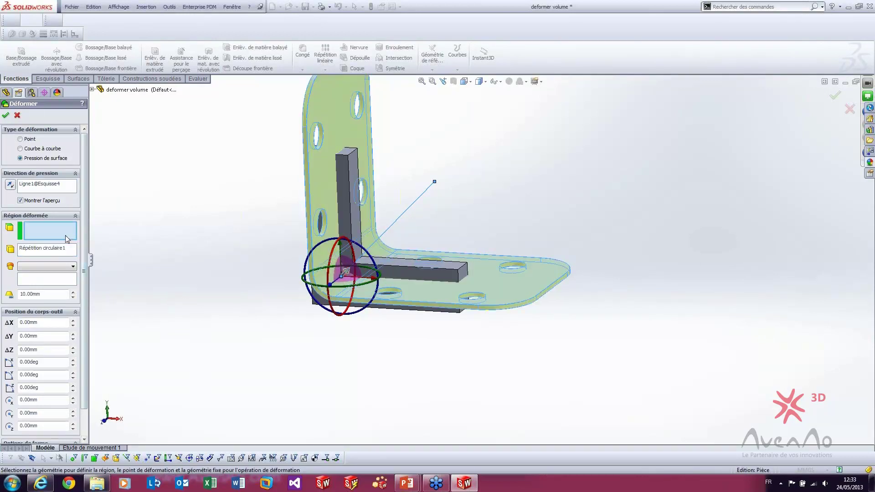
click(363, 236)
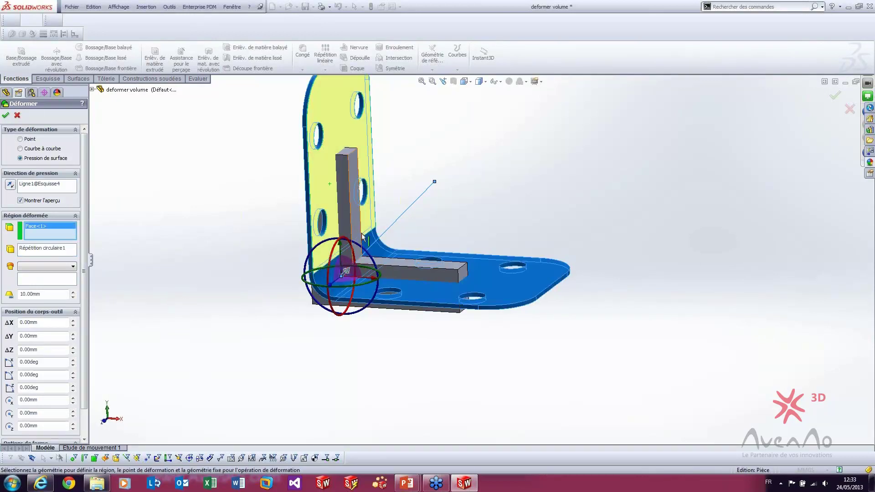
click(379, 249)
click(406, 254)
middle_drag(383, 289, 436, 284)
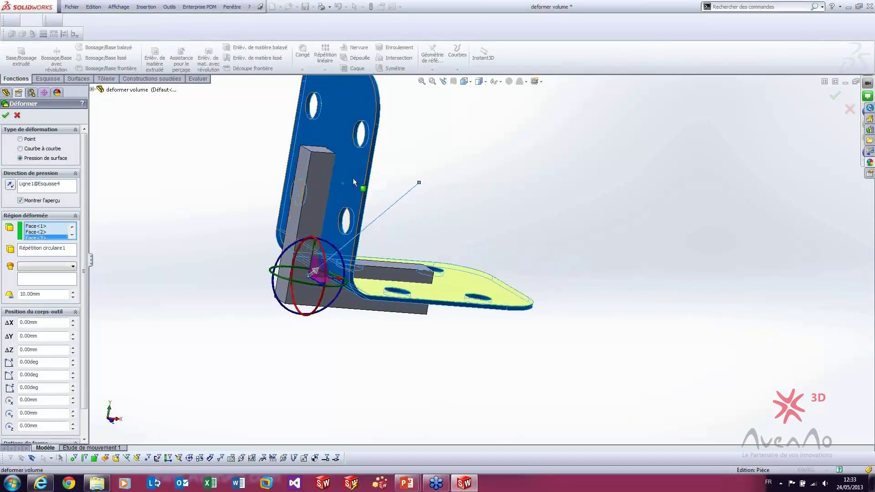
click(354, 178)
scroll(341, 253, down, 3)
click(359, 283)
middle_drag(379, 312, 407, 309)
click(412, 363)
scroll(533, 299, up, 2)
middle_drag(559, 288, 540, 319)
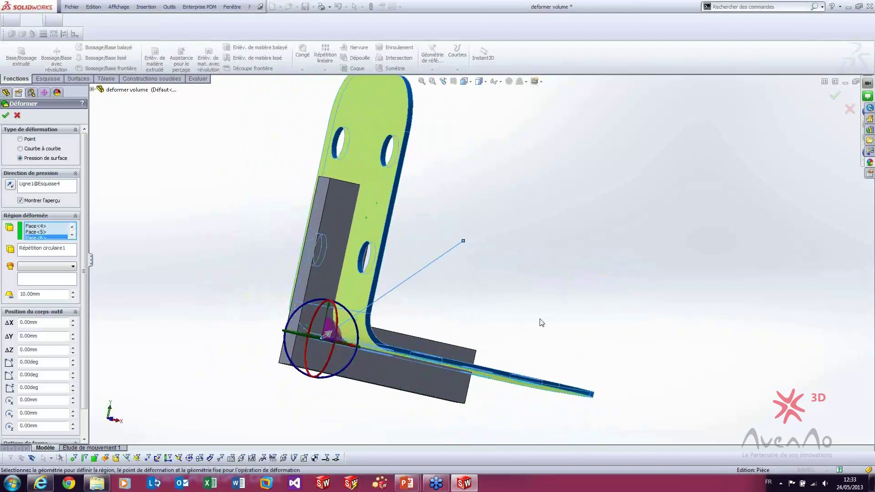
Set the tool body type to a selected body and pick the L-shaped Boss.-Extru.1 body.
click(42, 267)
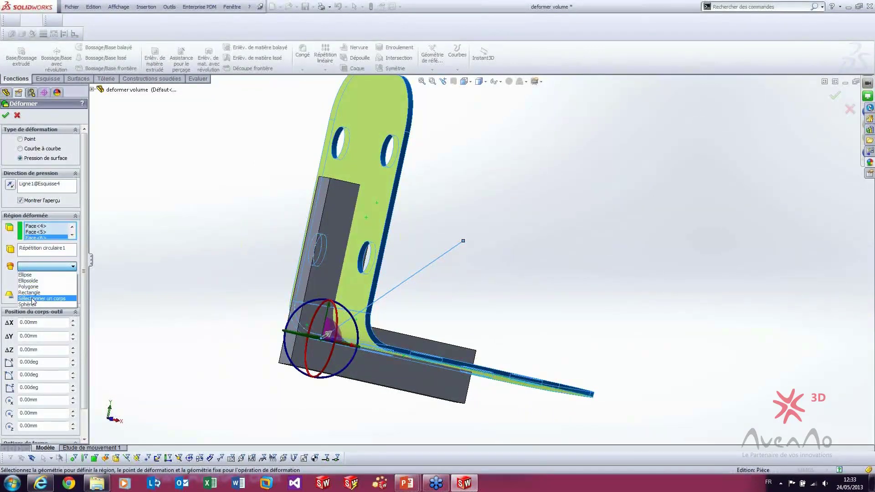
click(52, 298)
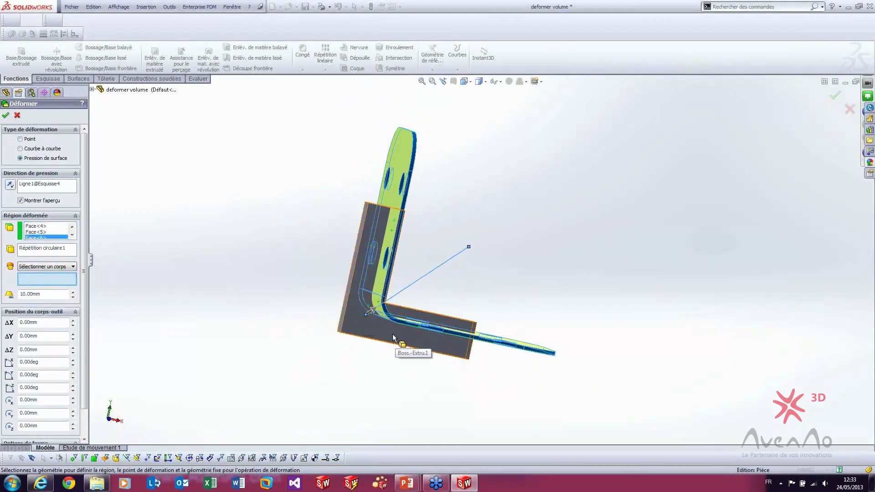
click(363, 332)
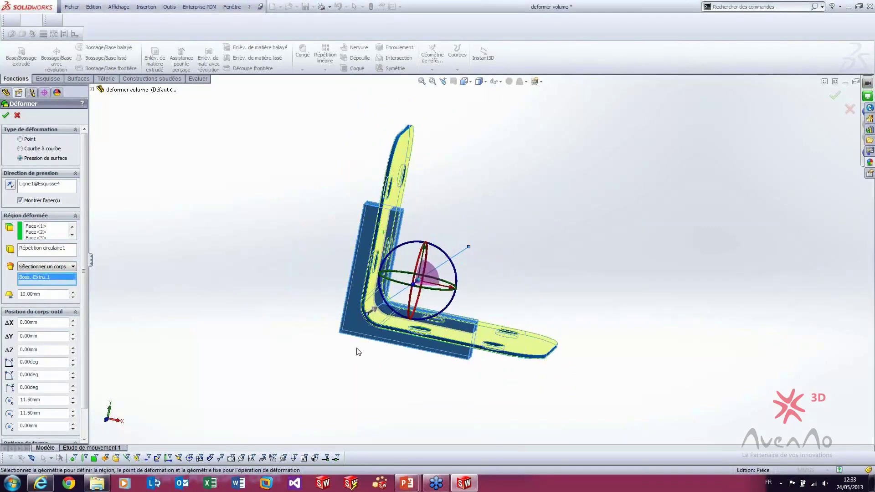
Set the deform deviation to 5 mm.
middle_drag(339, 329, 364, 315)
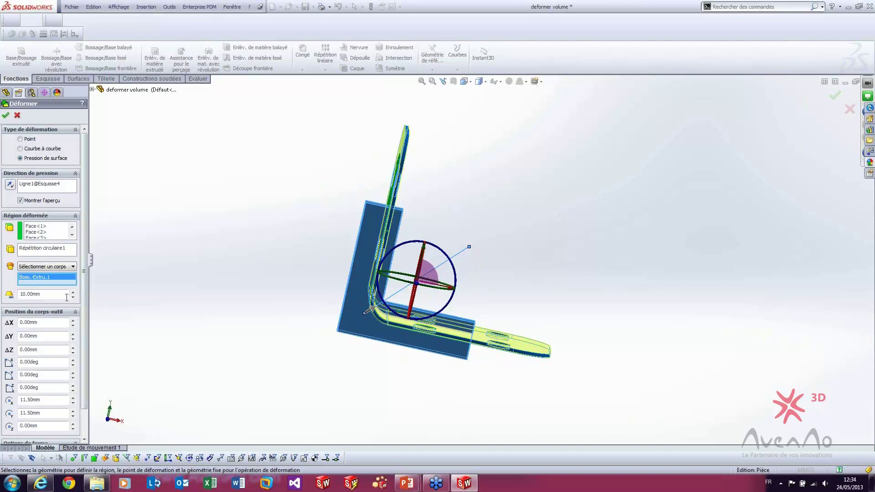
middle_drag(274, 338, 228, 363)
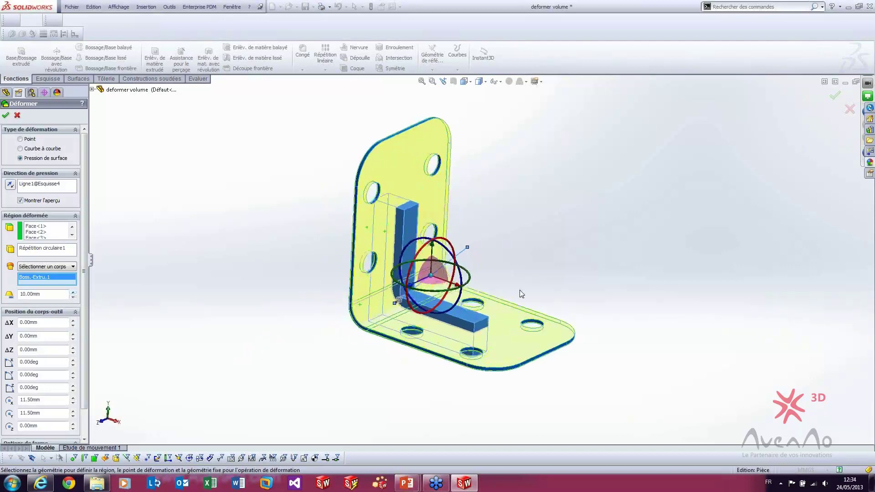
scroll(532, 292, down, 3)
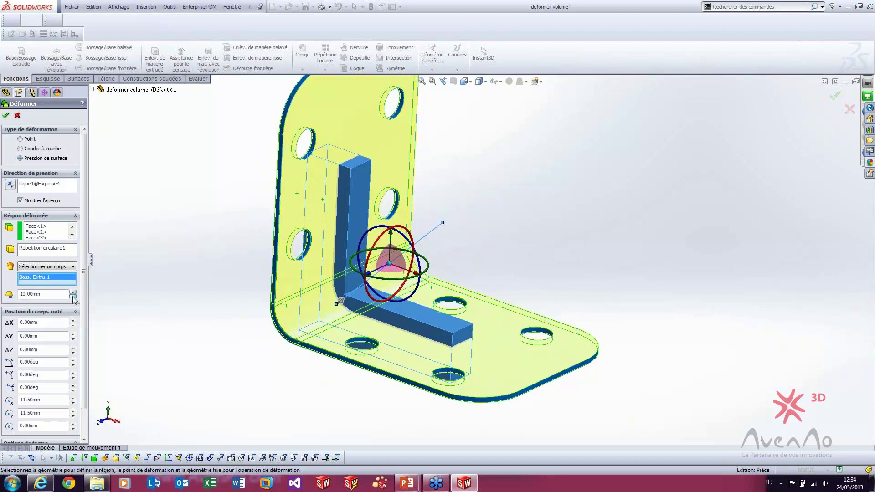
drag(46, 294, 1, 299)
text(5)
key(Return)
Raise the shape accuracy to about two thirds of its range and accept the Deform.
mouse_move(174, 270)
middle_down()
mouse_move(204, 257)
mouse_move(170, 273)
middle_up()
scroll(87, 394, down, 3)
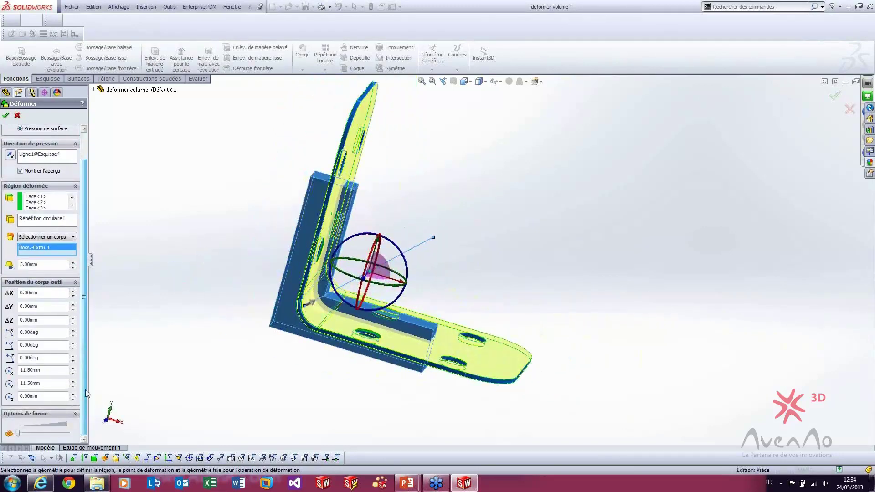
drag(18, 434, 52, 436)
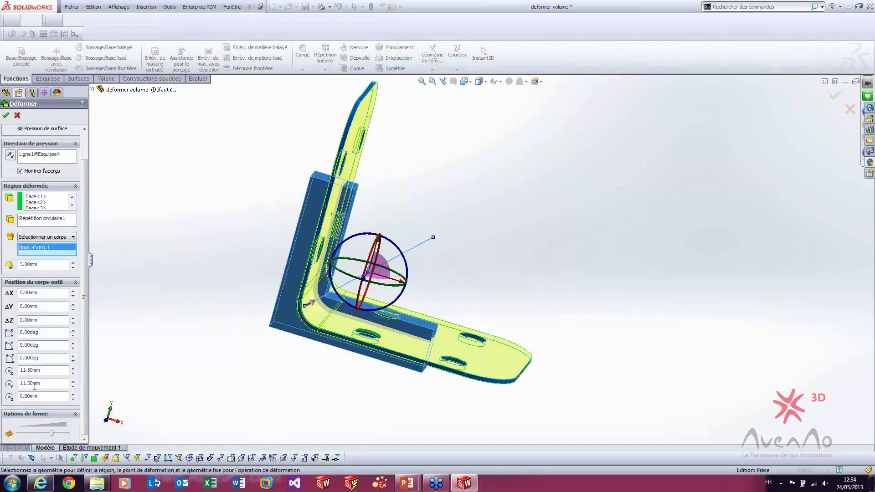
click(6, 116)
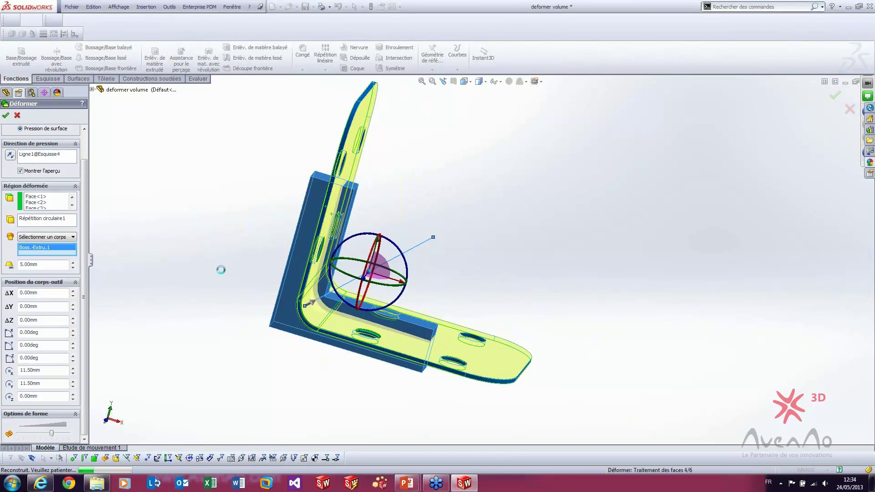
Hide the L-shaped Boss.-Extru.1 tool body and inspect the bracket's bend from inside and outside.
middle_drag(248, 279, 360, 262)
right_click(25, 193)
click(27, 169)
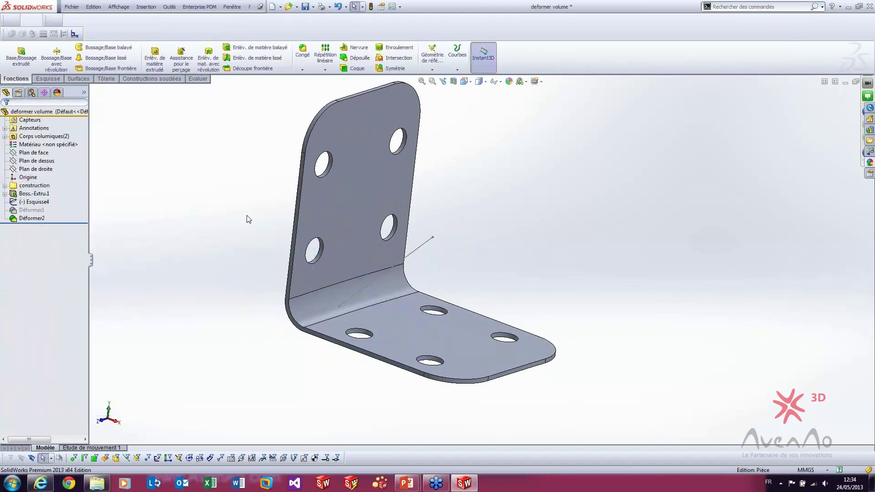
middle_drag(286, 257, 323, 306)
scroll(313, 304, down, 3)
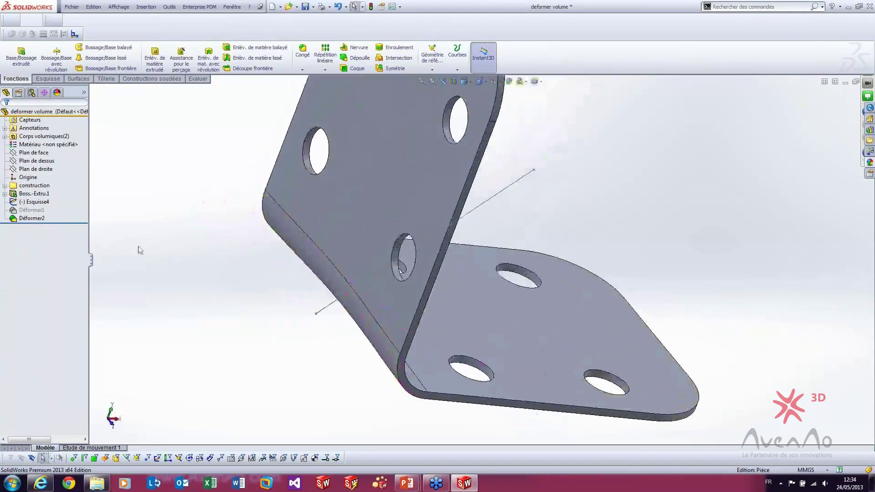
Unsuppress the Déformer1 feature in the feature tree and open its definition for editing.
right_click(27, 210)
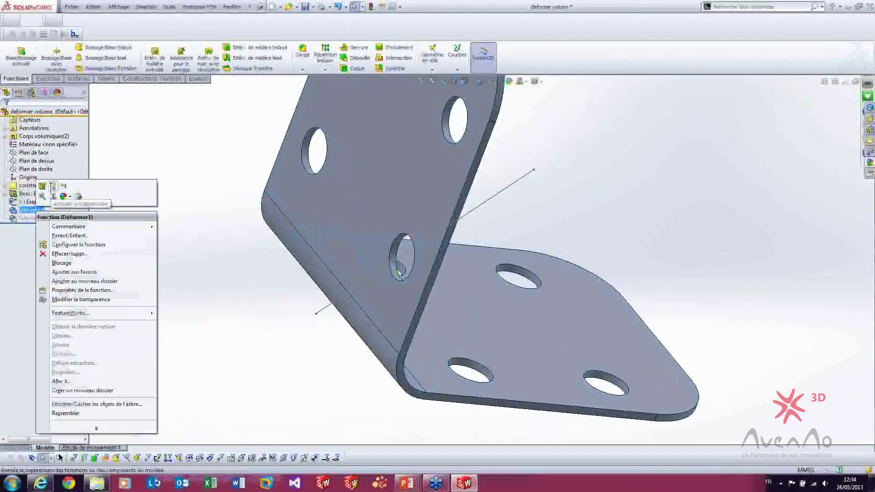
click(52, 187)
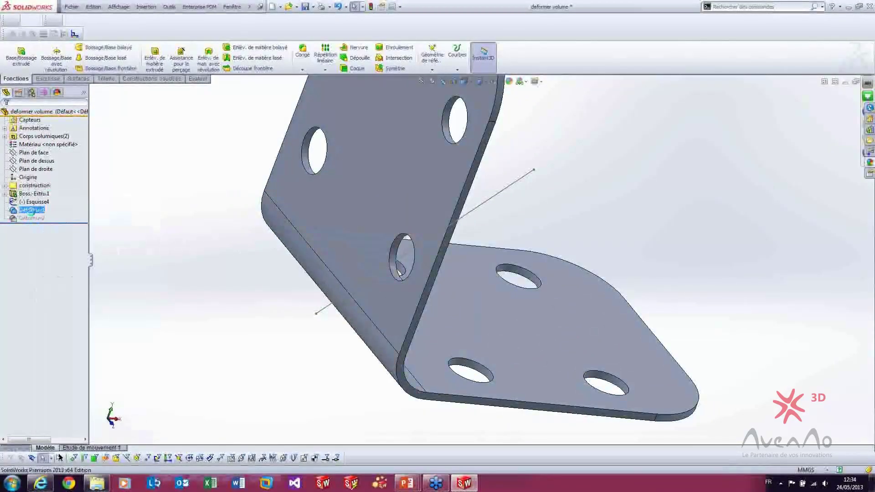
right_click(28, 211)
click(133, 197)
middle_drag(267, 260, 211, 237)
double_click(34, 294)
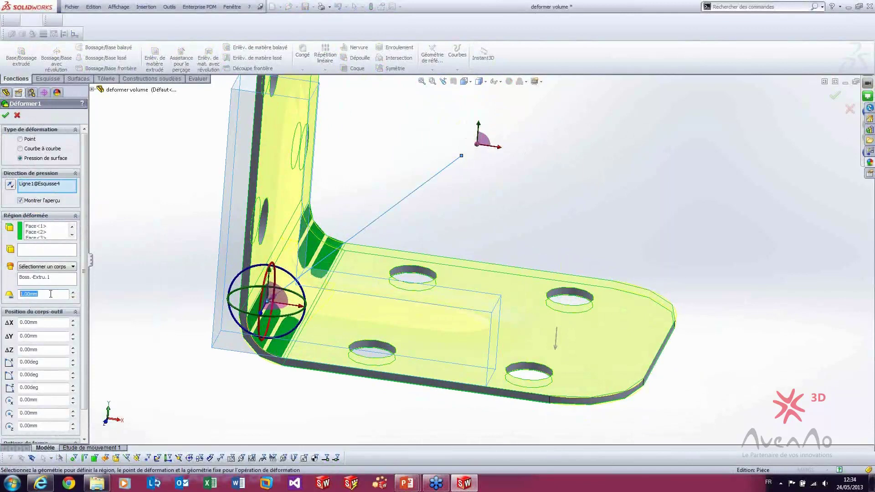
Examine the Déformer1 preview from several sides, checking the deformed faces around the bracket's bend, and accept the feature.
middle_drag(373, 314, 325, 279)
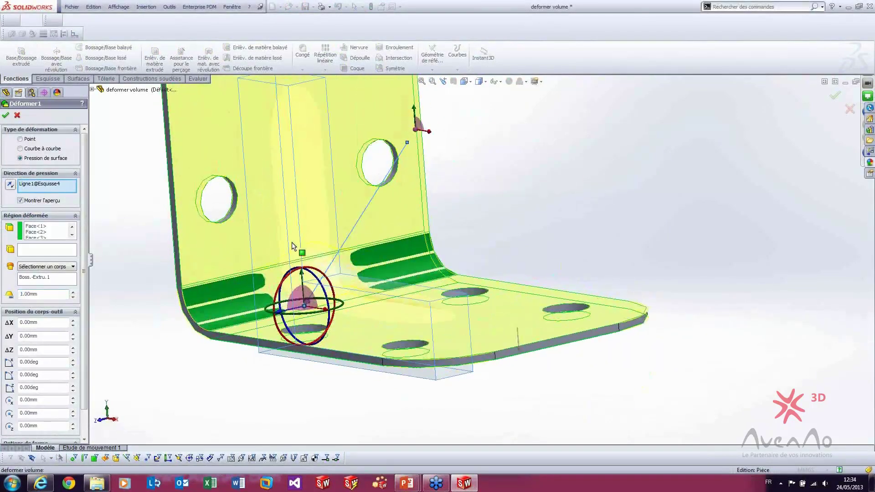
middle_drag(276, 258, 258, 265)
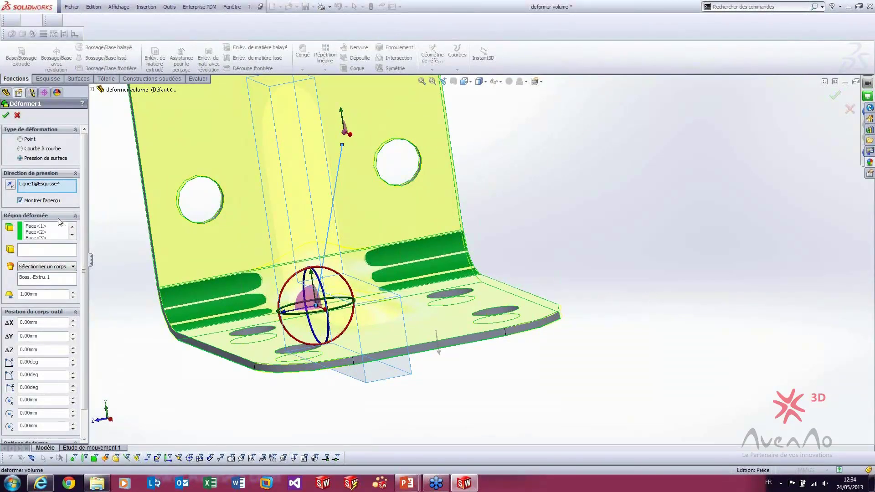
mouse_move(108, 233)
middle_down()
mouse_move(201, 238)
mouse_move(103, 247)
middle_up()
middle_drag(211, 229, 250, 189)
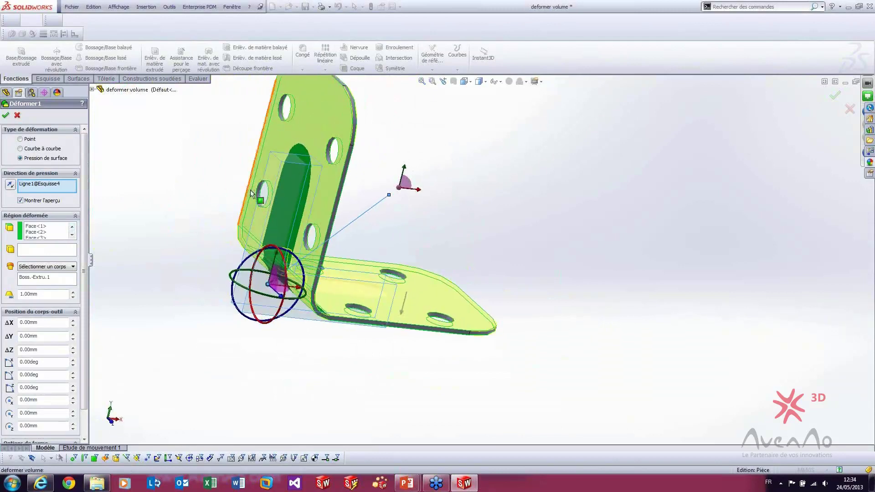
middle_drag(287, 127, 221, 207)
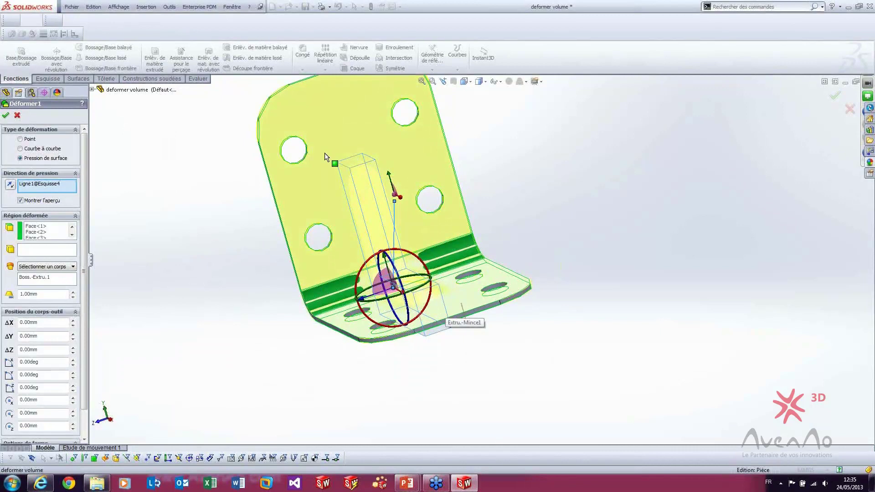
middle_drag(274, 237, 484, 195)
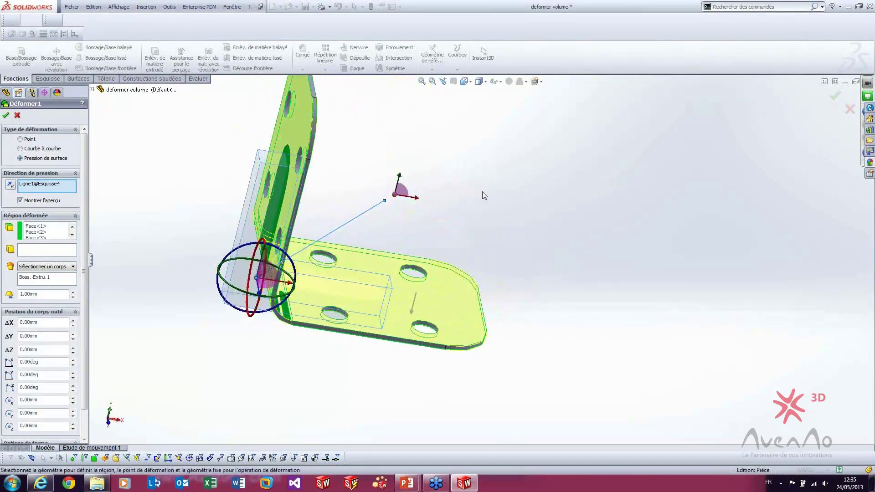
click(6, 117)
Switch to the PowerPoint slideshow and advance from the "Fonction déformer" slide to the "Fonction forme libre" slide.
mouse_move(399, 483)
click(414, 427)
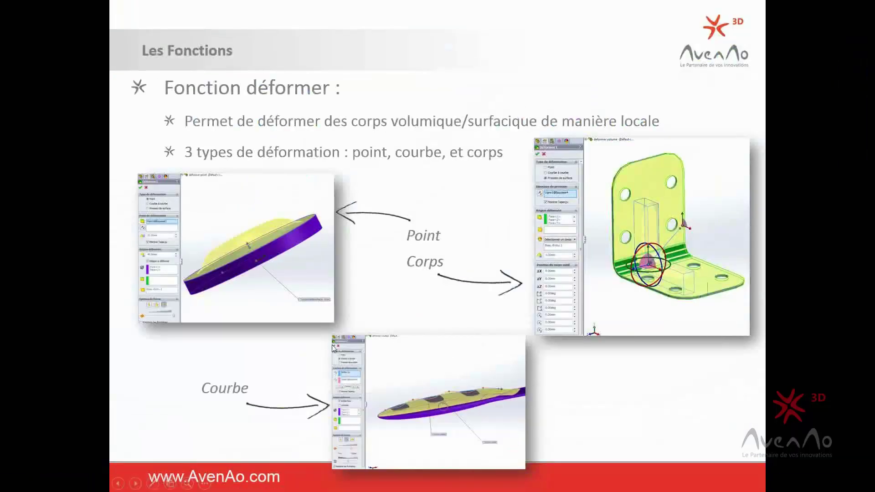
click(298, 365)
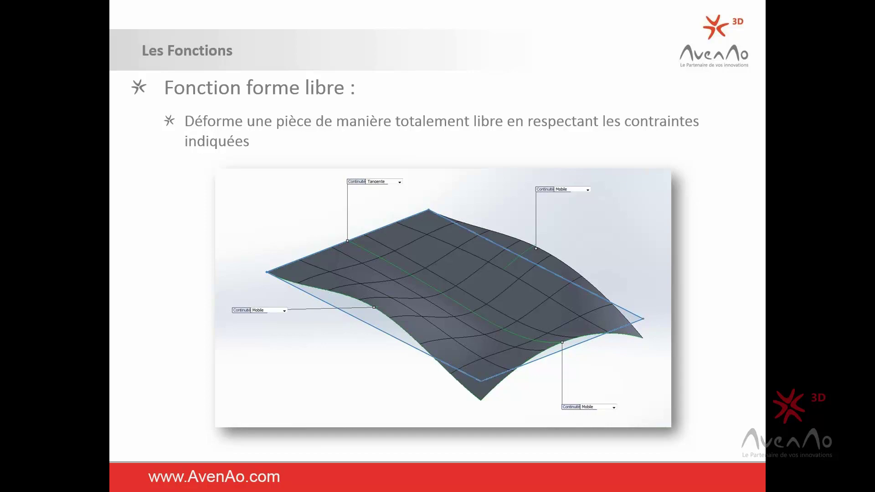
Switch back to SolidWorks and open the part "forme libre" from the "Fonction volumique avancées" folder.
key(alt+Tab)
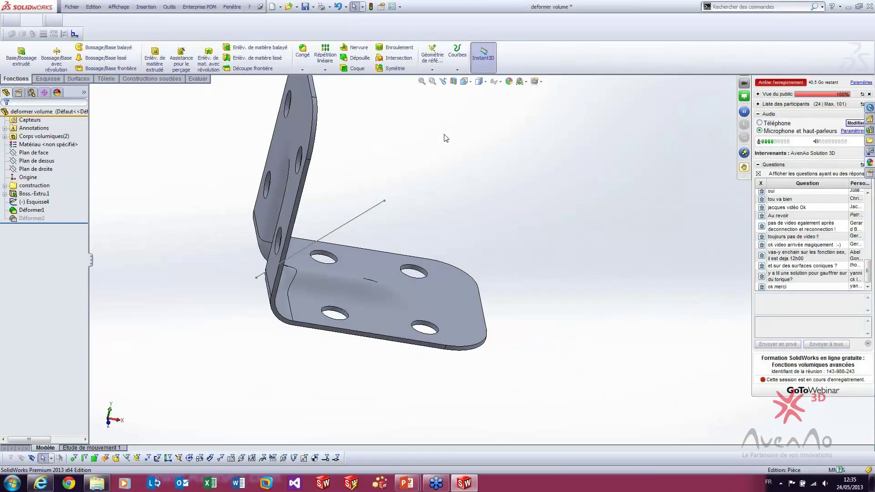
click(288, 6)
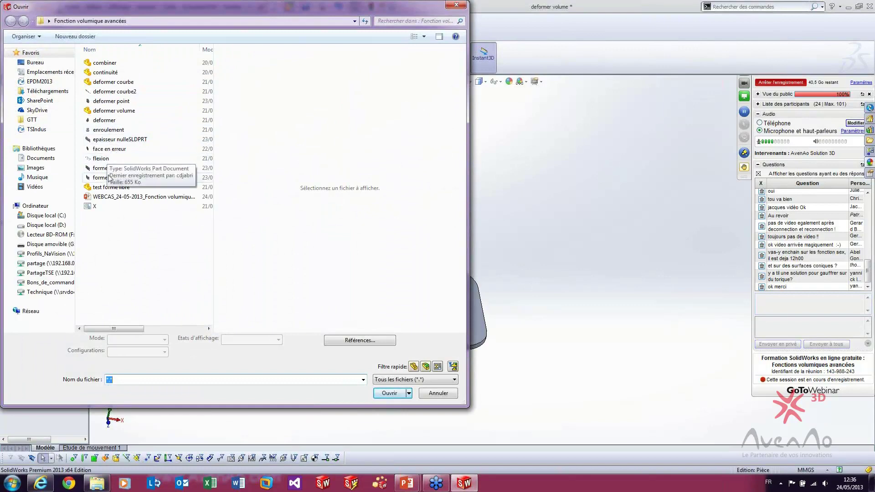
click(107, 168)
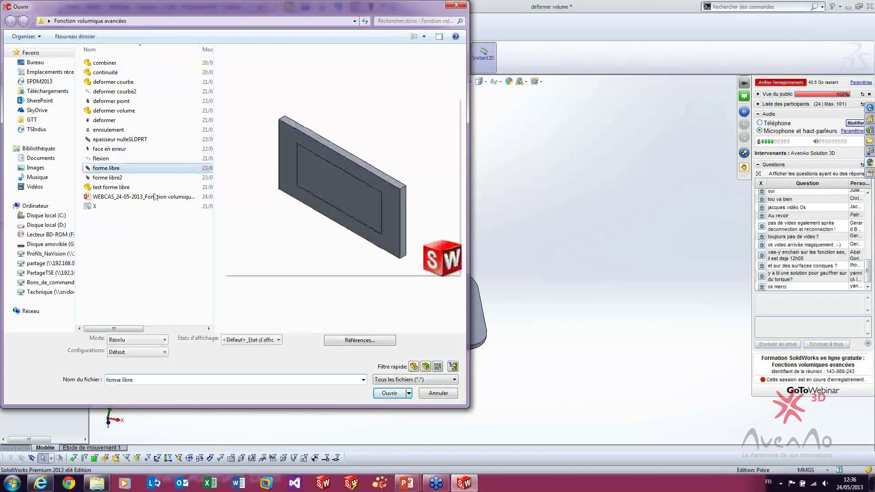
click(391, 393)
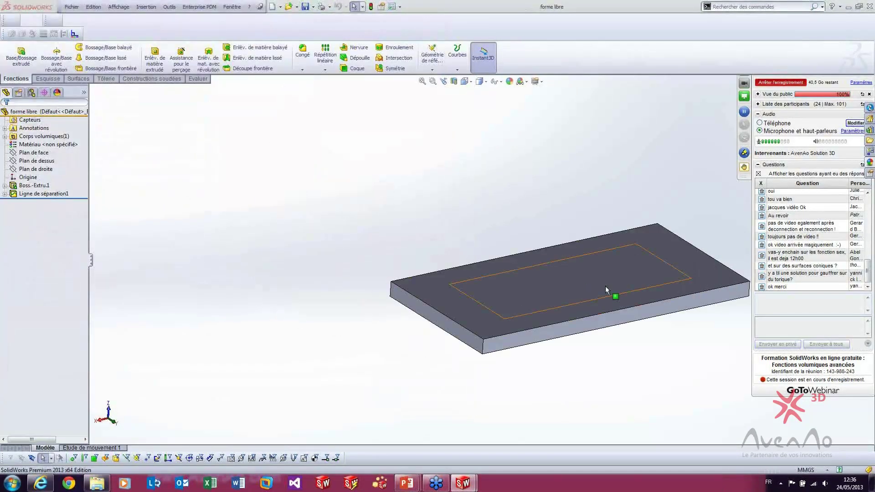
Start the Freeform (Forme libre) feature on the inner rectangular face of the plate's top.
scroll(660, 315, down, 3)
middle_drag(569, 272, 570, 294)
click(147, 7)
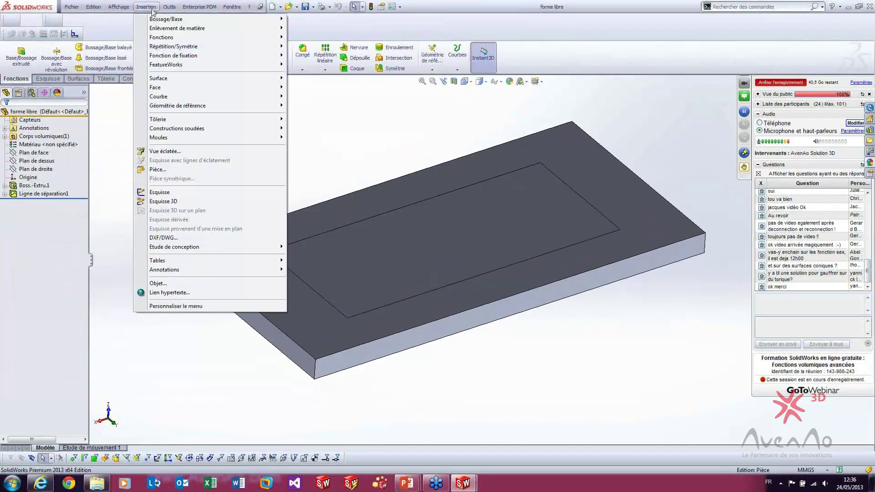
mouse_move(160, 38)
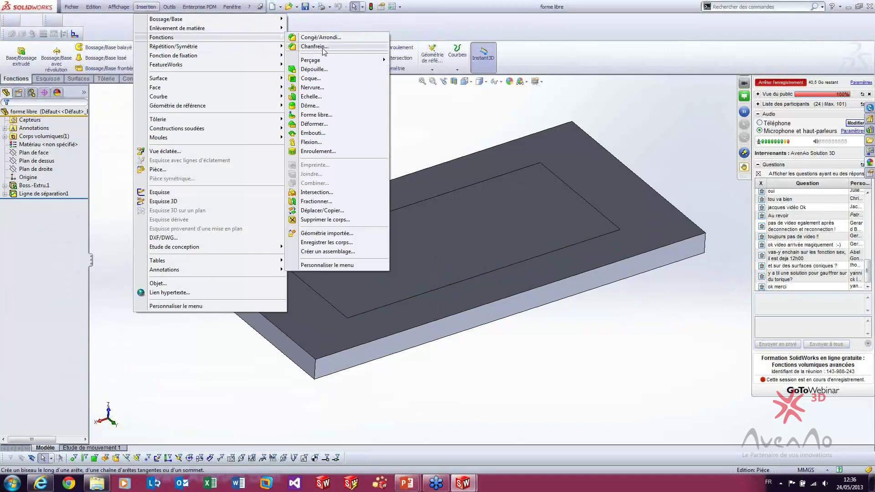
click(319, 115)
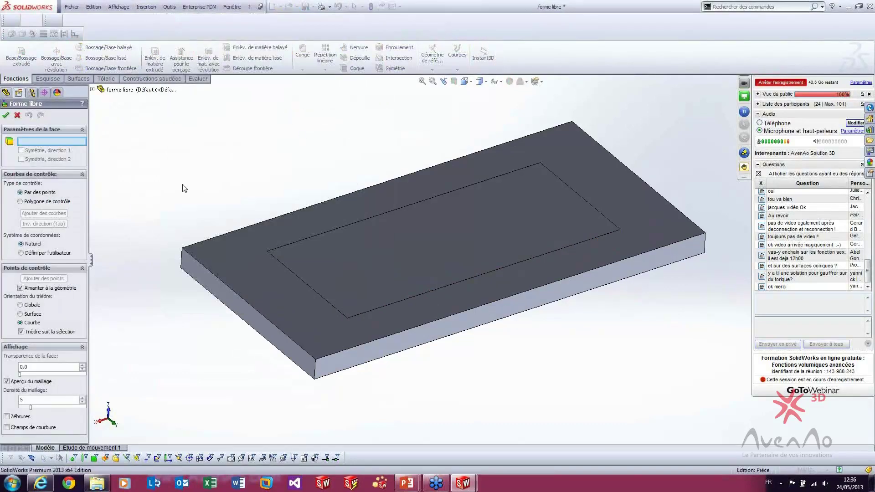
click(436, 263)
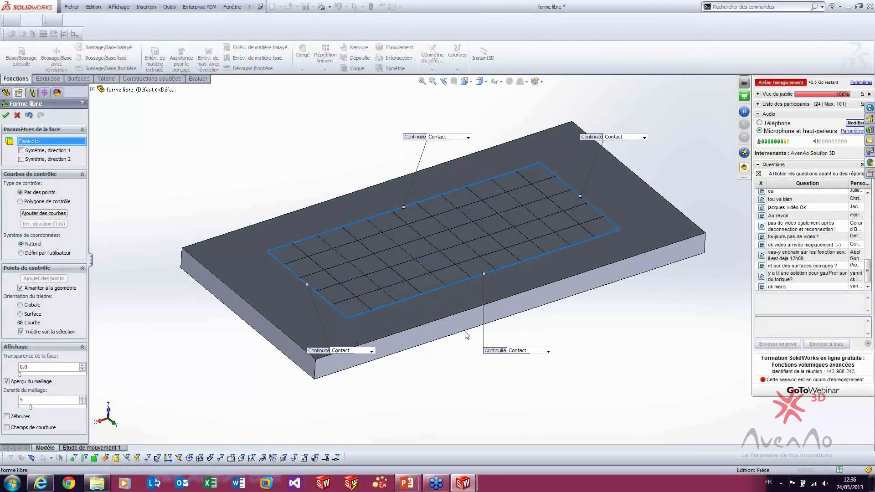
Set the continuity of the face's near short edge to Tangente and its near long edge to Courbure.
click(351, 350)
click(348, 375)
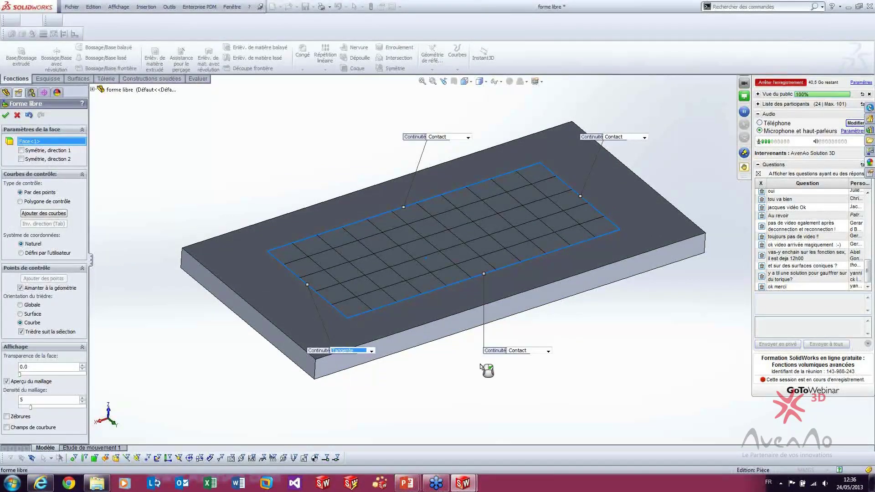
click(522, 351)
click(527, 382)
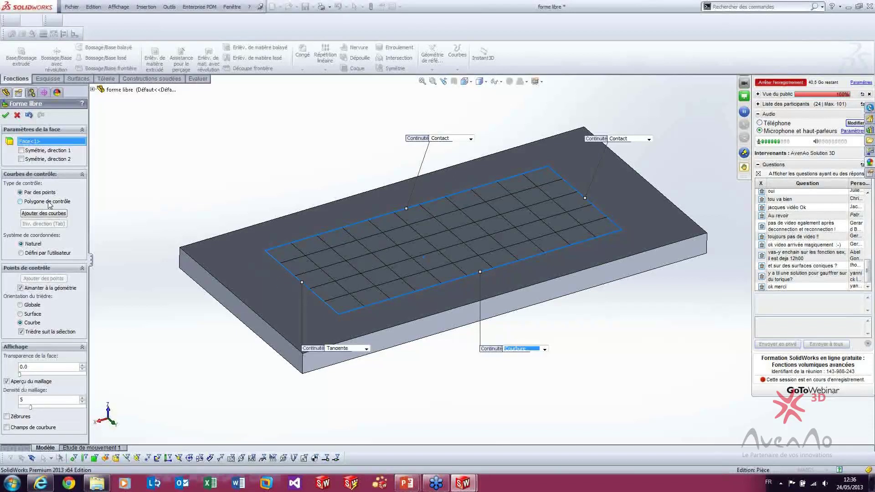
Preview a control curve on the face in both directions without placing it.
click(48, 219)
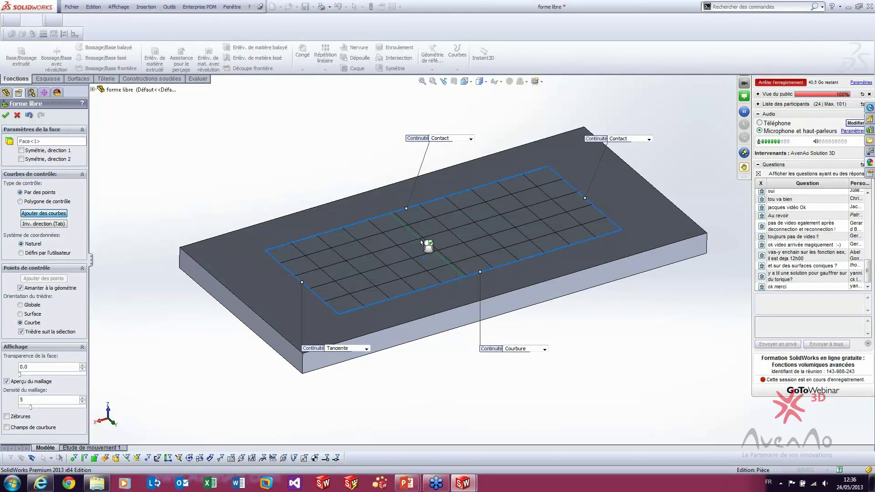
key(Tab)
right_click(433, 241)
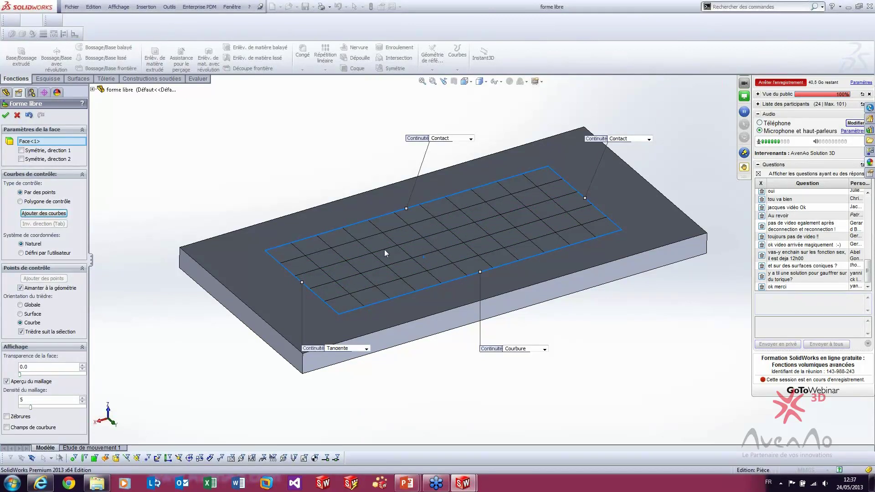
Try the user-defined coordinate system with its direction arrow and restore the natural coordinate system.
click(28, 254)
click(460, 243)
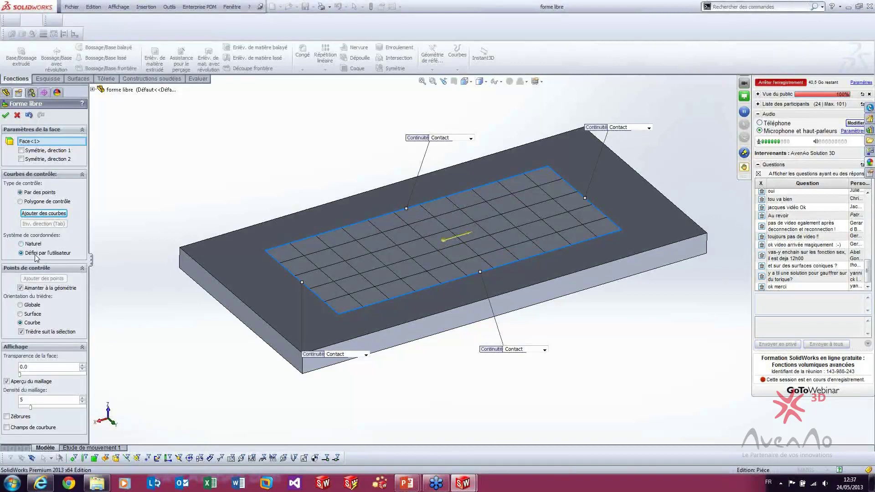
mouse_move(469, 232)
mouse_down()
mouse_move(484, 248)
mouse_move(486, 229)
mouse_up()
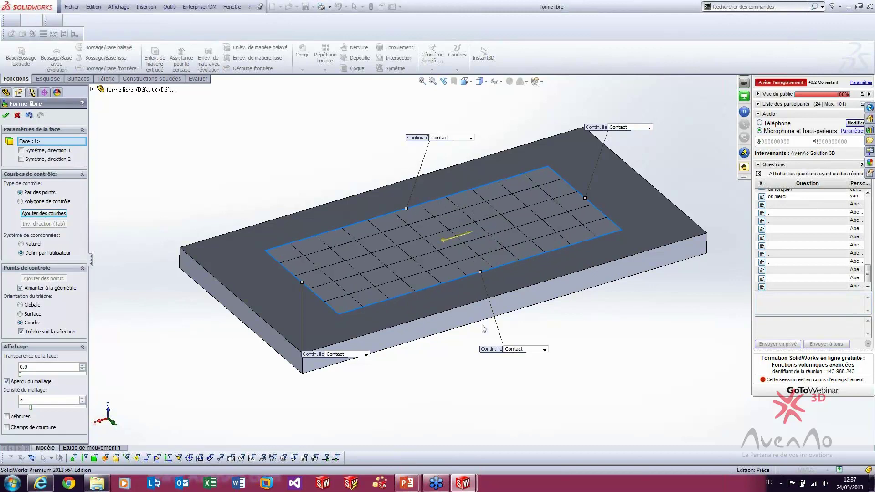
click(21, 243)
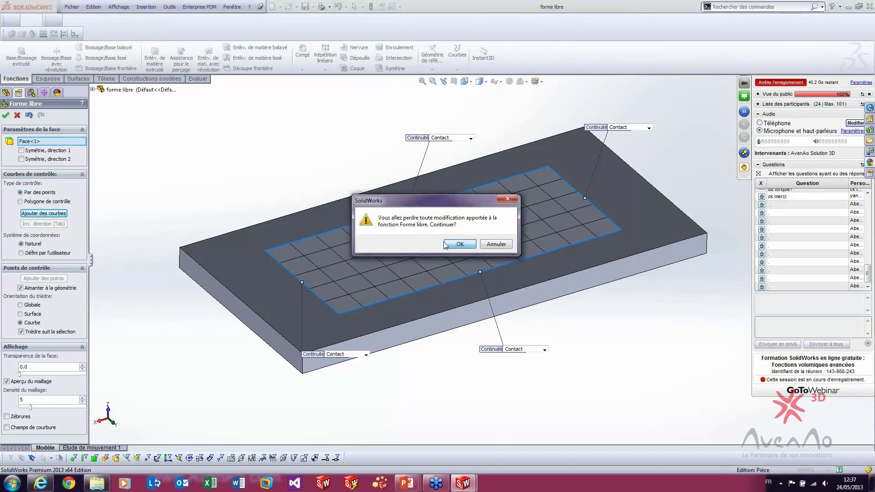
click(462, 244)
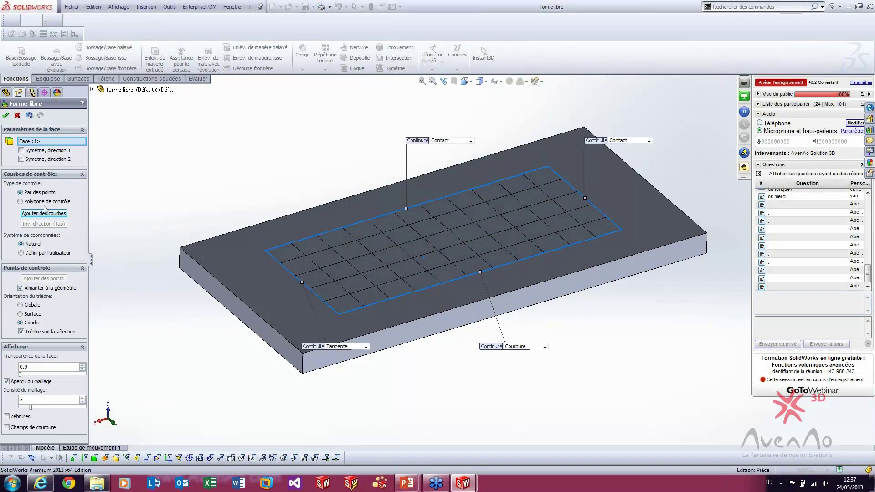
Add two crossing control curves through the middle of the face, one lengthwise and one crosswise.
click(391, 255)
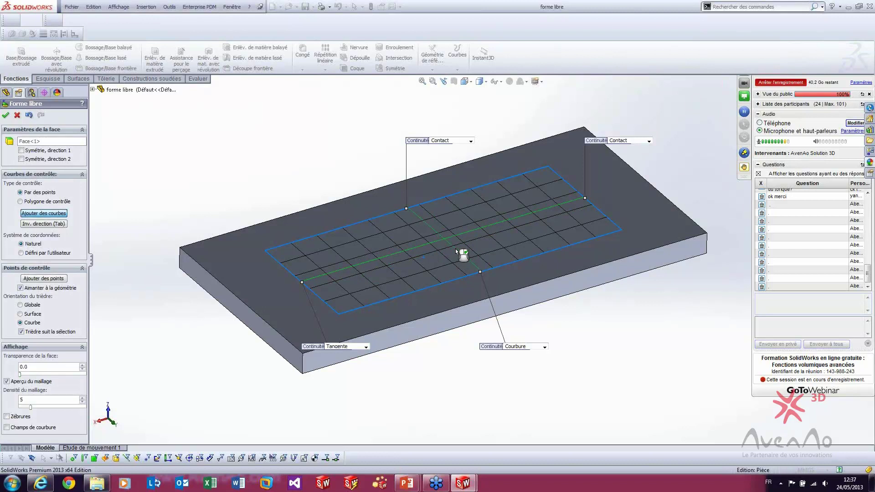
click(455, 248)
key(Escape)
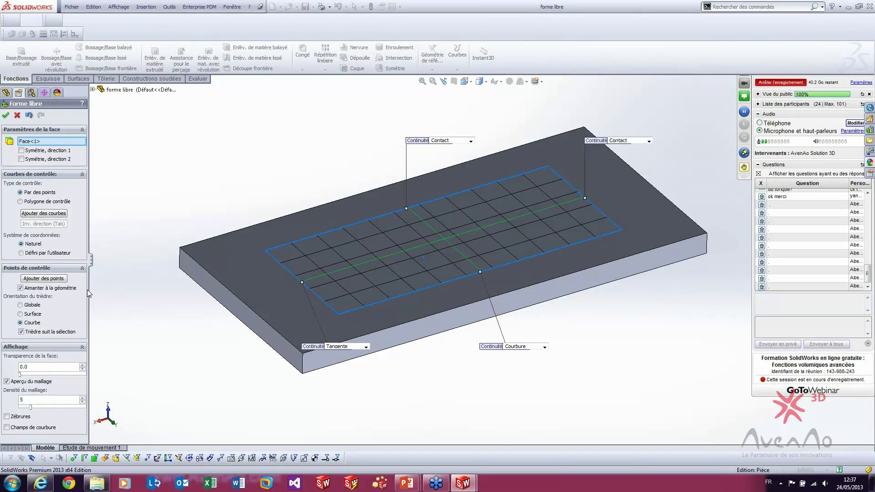
Add three control points along the lengthwise curve, at its middle and roughly at each quarter.
click(50, 280)
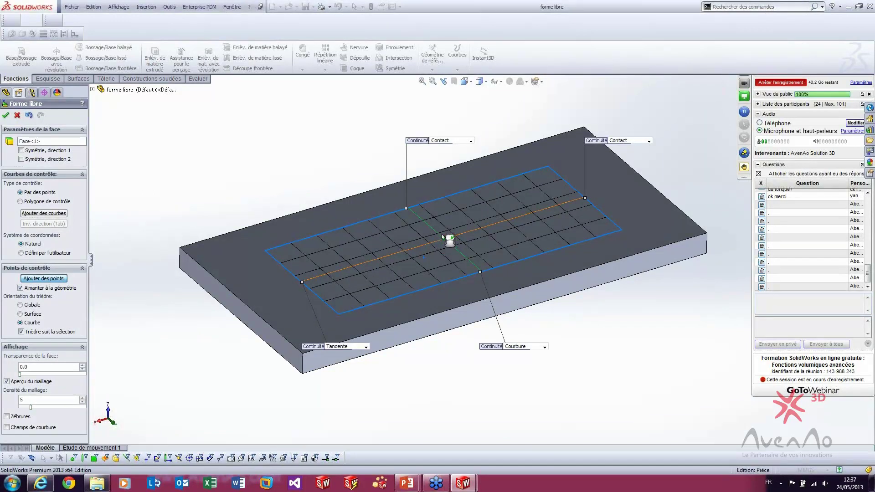
click(376, 260)
click(513, 221)
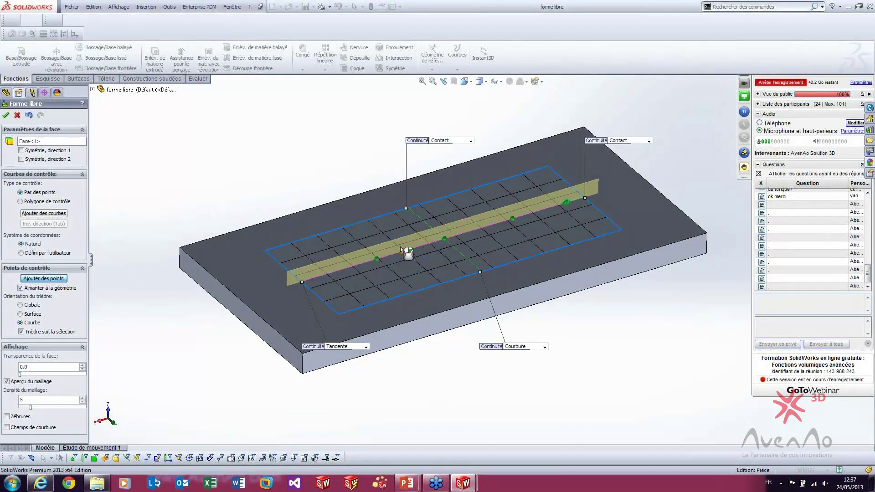
right_click(362, 172)
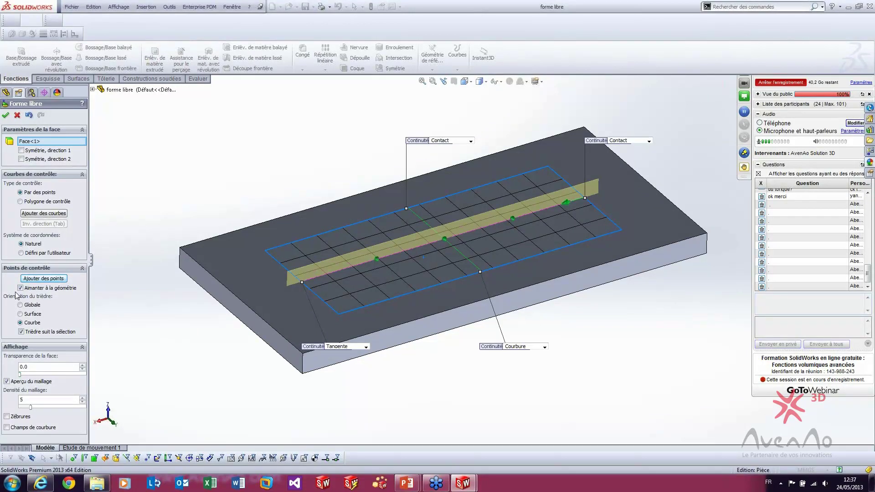
Pull the control point nearest the Tangente edge upward by about 4 mm with its triad.
click(378, 260)
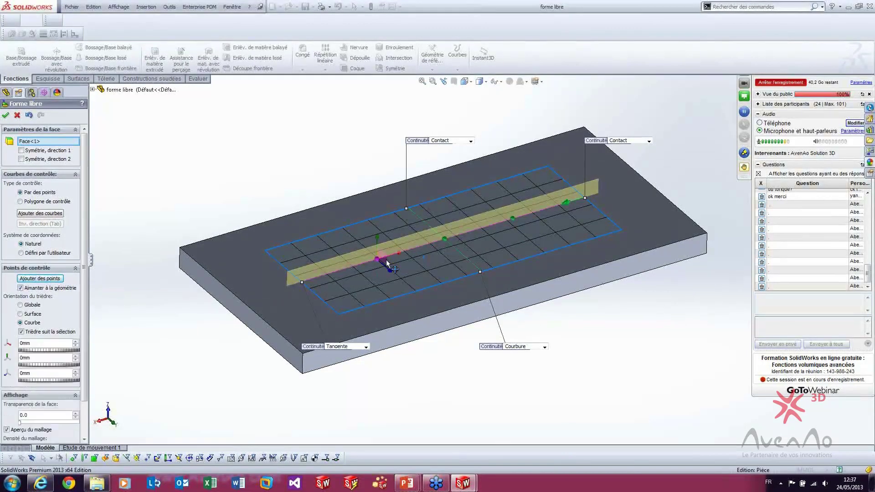
middle_drag(613, 345, 605, 300)
middle_drag(378, 203, 360, 199)
drag(365, 226, 371, 210)
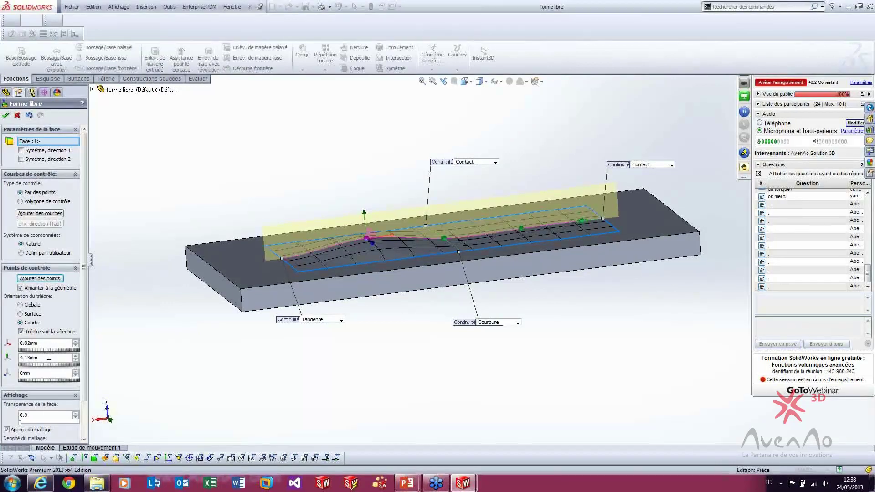
Set the selected control point's vertical offset to 10 mm.
middle_drag(269, 406, 257, 412)
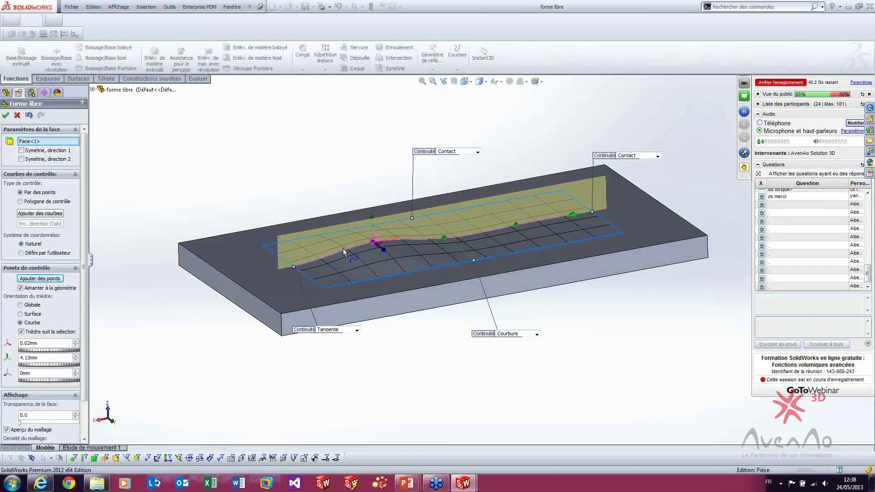
click(48, 358)
double_click(49, 358)
text(10)
key(Return)
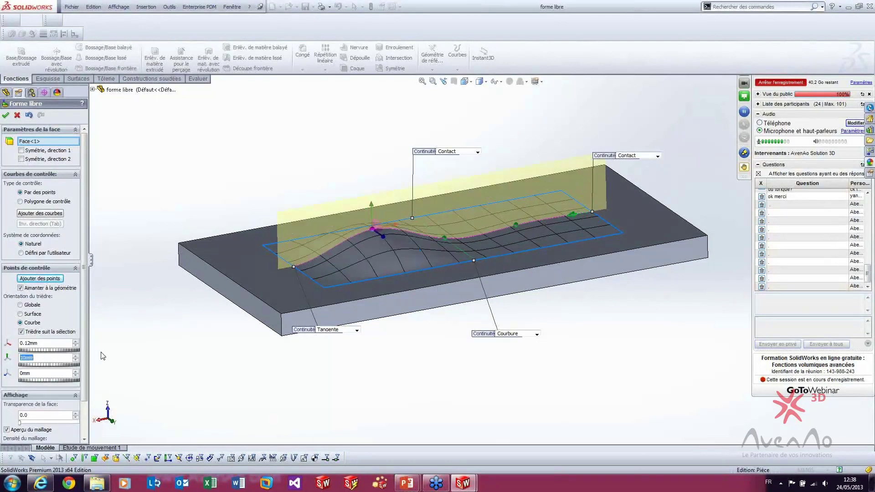
Set the selected control point's offset along the lengthwise curve to 0 mm.
drag(49, 344, 3, 339)
text(0)
key(Return)
middle_drag(245, 382, 258, 395)
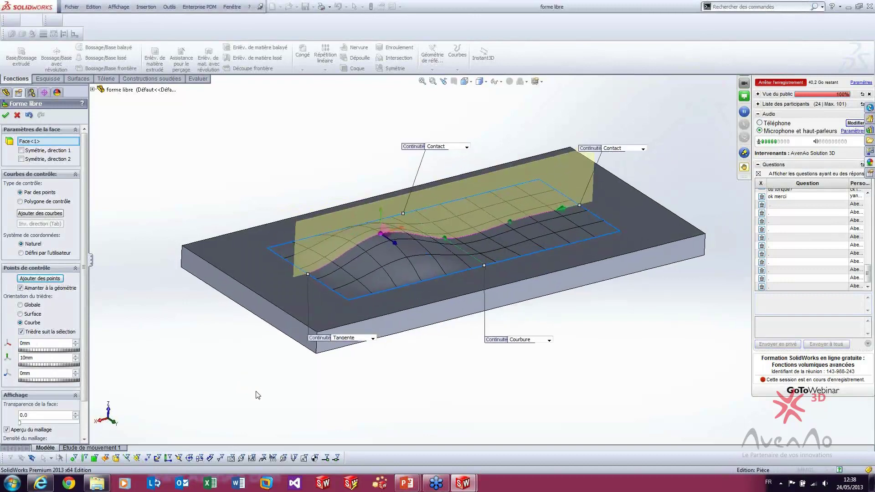
Select the control point at the centre of the face on the crosswise curve and offset it 5 mm along that curve.
click(444, 238)
click(459, 248)
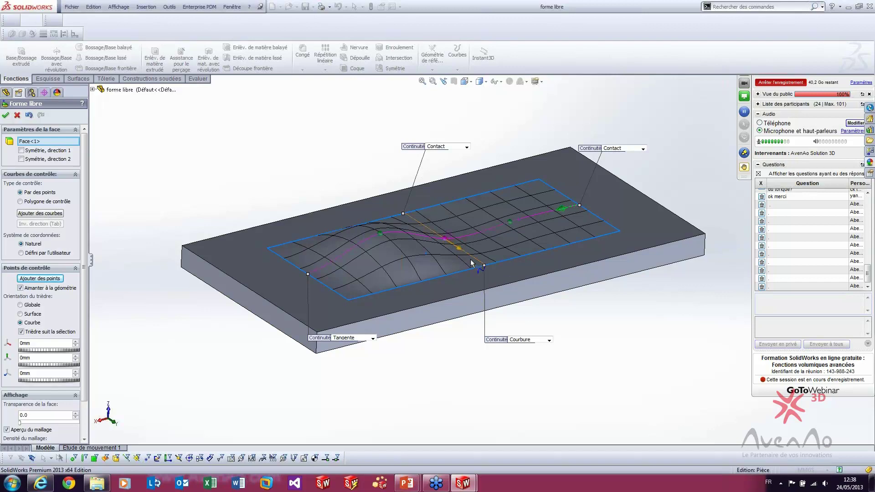
middle_drag(447, 264, 472, 253)
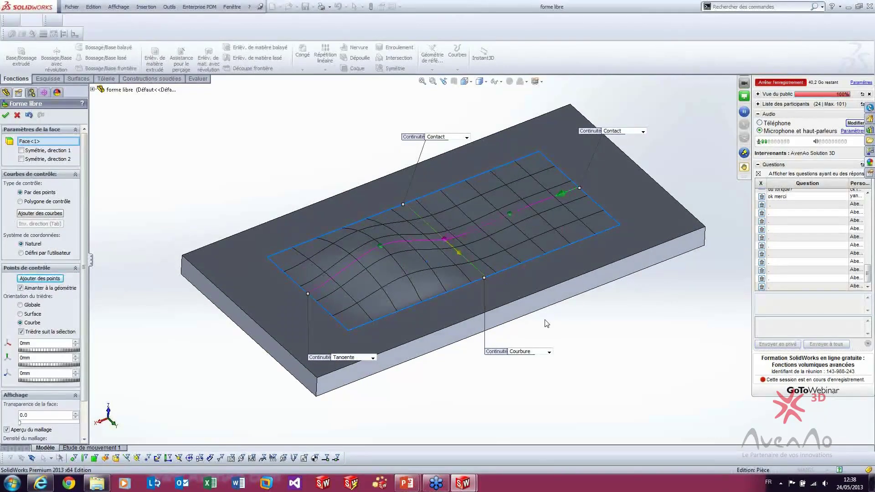
click(588, 327)
click(449, 237)
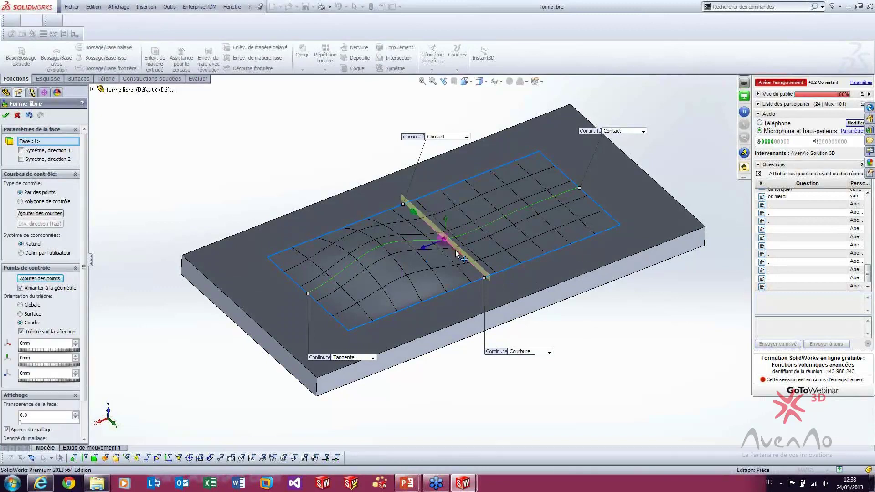
click(62, 345)
text(5)
key(Return)
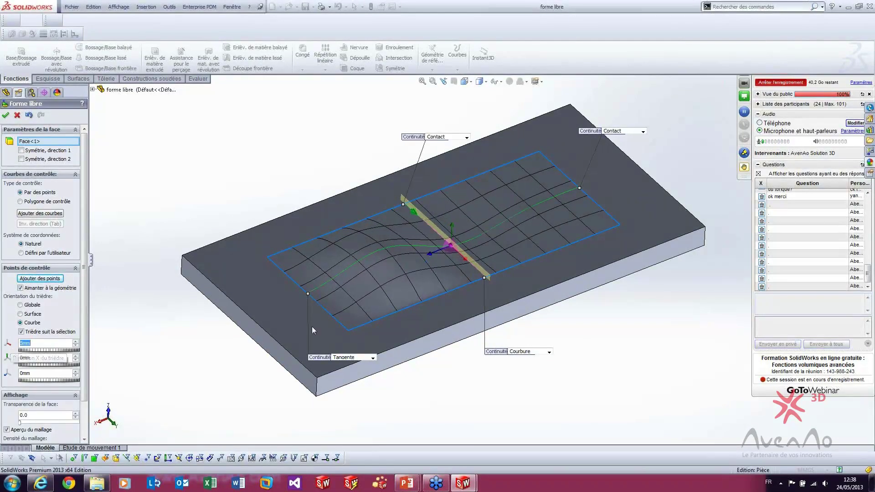
Examine from several angles how the deformed face meets its Courbure, Tangente and Contact edges.
middle_drag(420, 258, 474, 255)
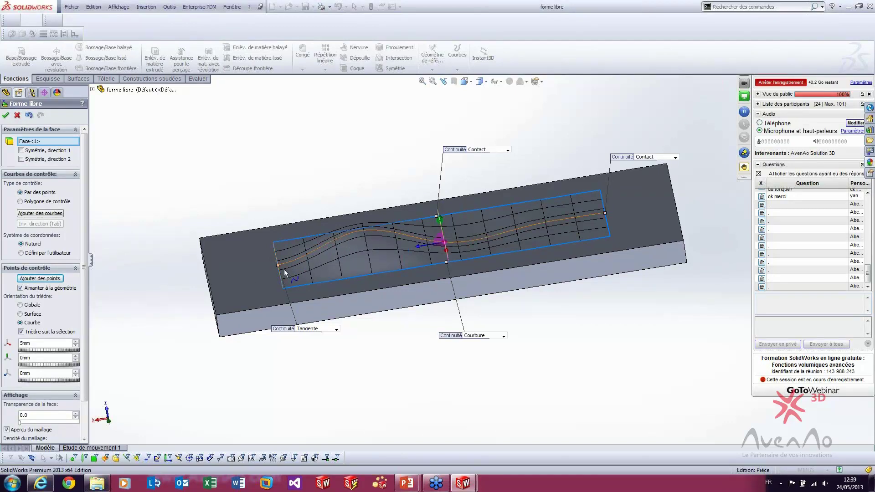
middle_drag(443, 283, 558, 324)
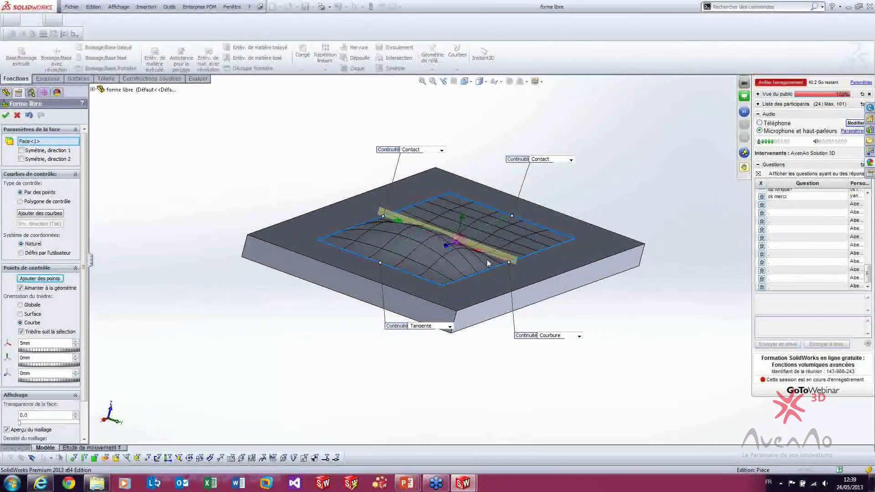
middle_drag(475, 268, 511, 282)
scroll(512, 273, down, 5)
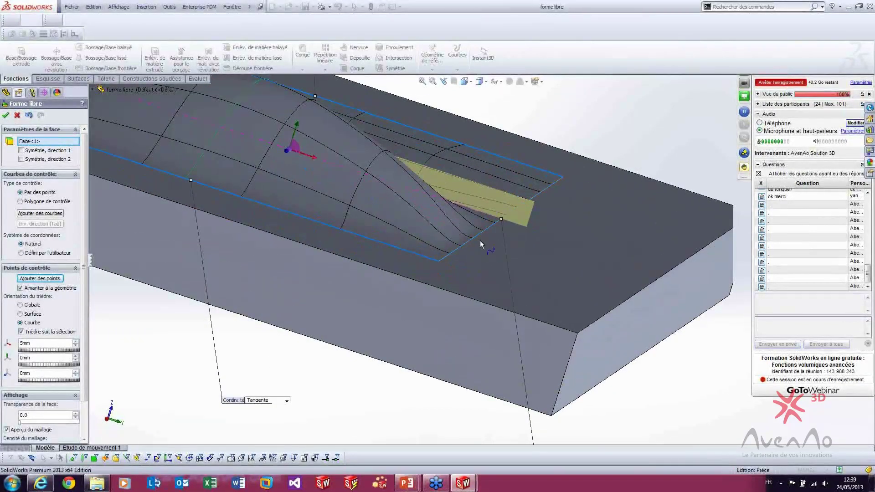
scroll(450, 228, up, 5)
middle_drag(450, 228, 521, 193)
scroll(510, 171, down, 3)
scroll(509, 171, up, 5)
Pull the lengthwise curve's control point nearest the far Contact end downward by about 7.5 mm with its triad.
click(551, 200)
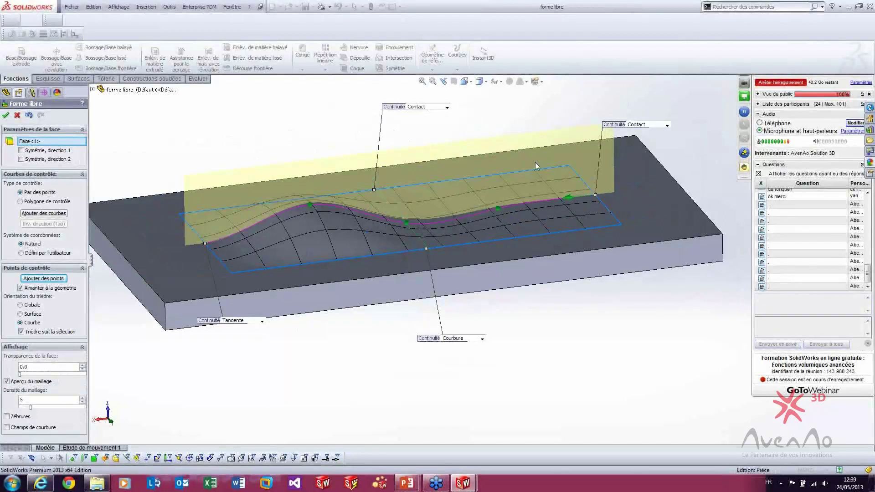
click(498, 210)
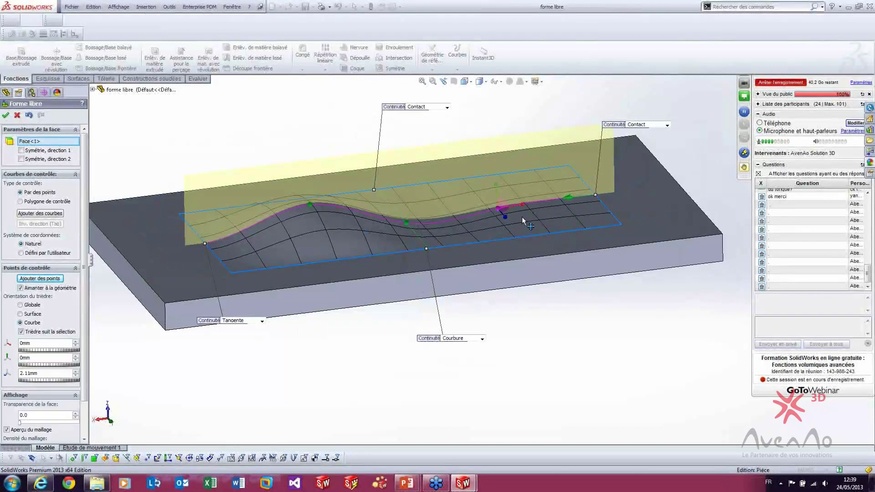
drag(497, 185, 500, 206)
Check the deformed face along its edges and accept the Freeform feature, keeping the triad oriented to the curve.
scroll(588, 202, down, 5)
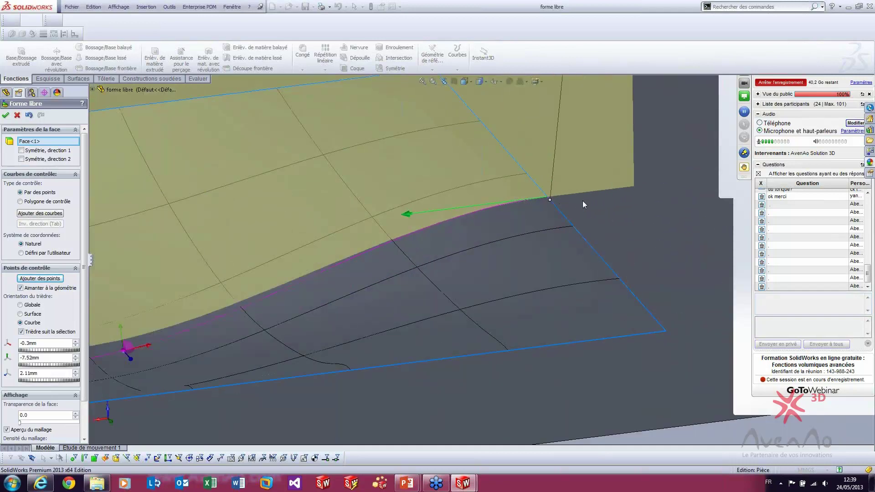
scroll(501, 233, up, 8)
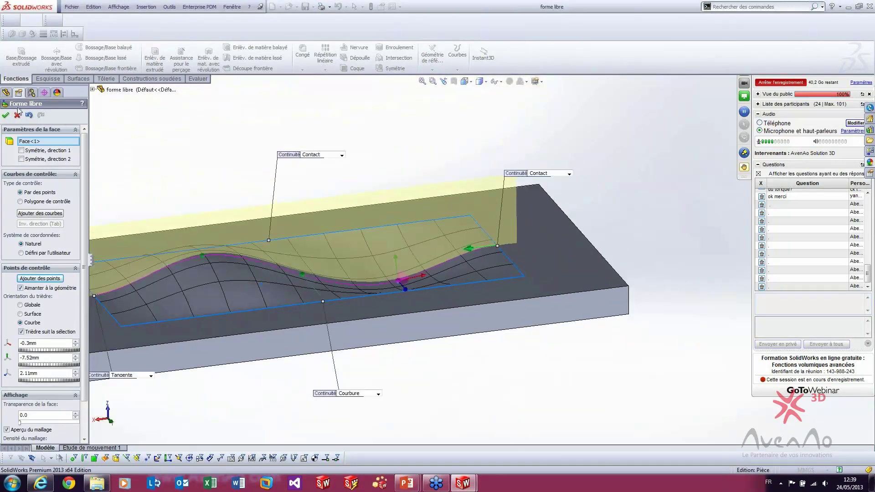
scroll(255, 291, up, 3)
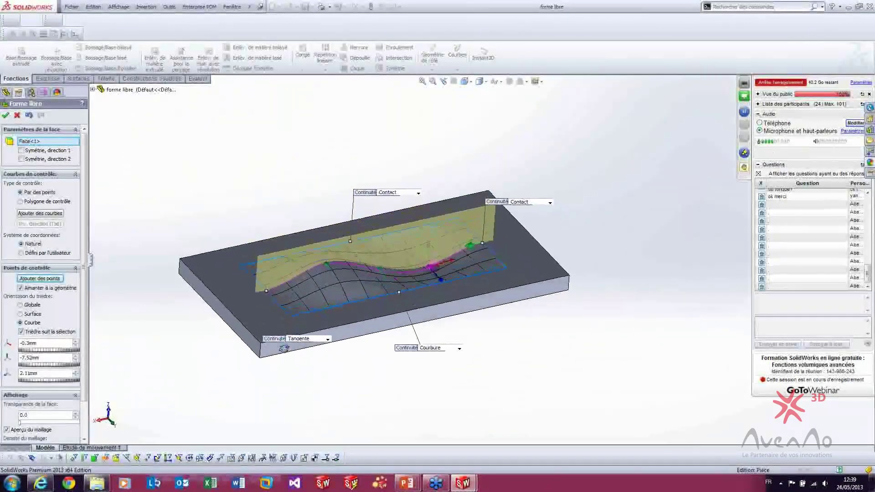
scroll(244, 247, down, 2)
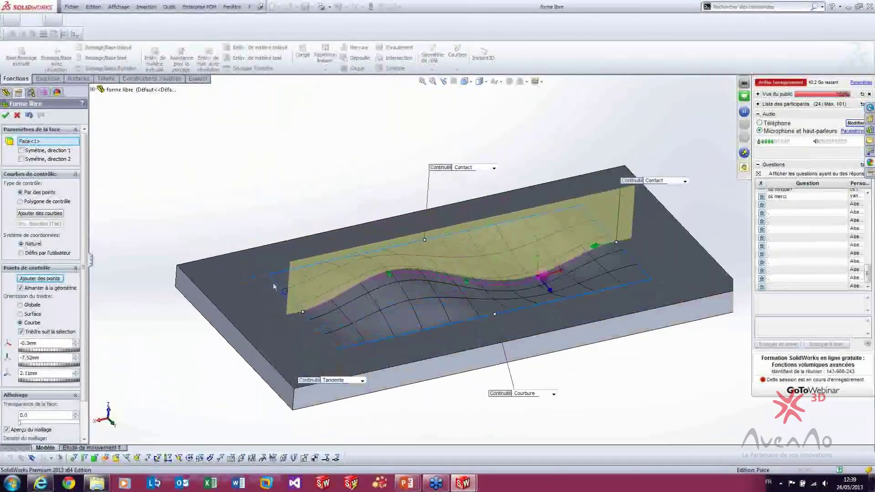
scroll(321, 303, up, 2)
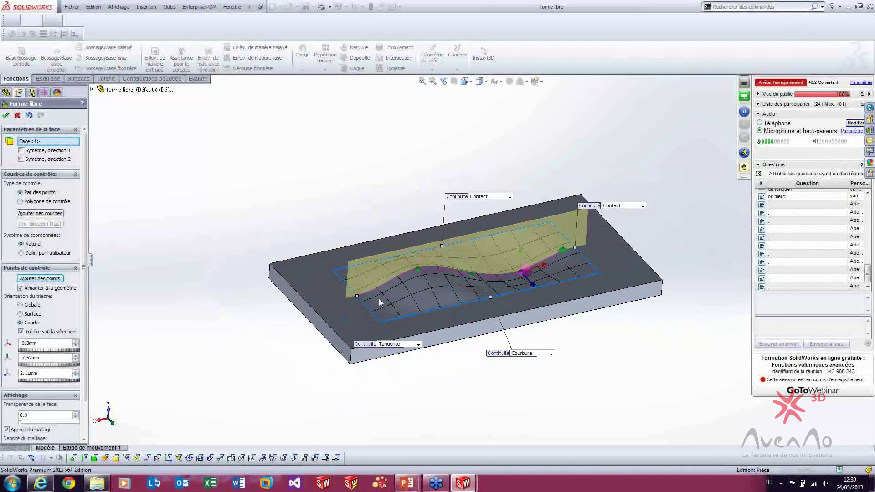
mouse_move(545, 357)
middle_down()
mouse_move(529, 334)
mouse_move(537, 355)
middle_up()
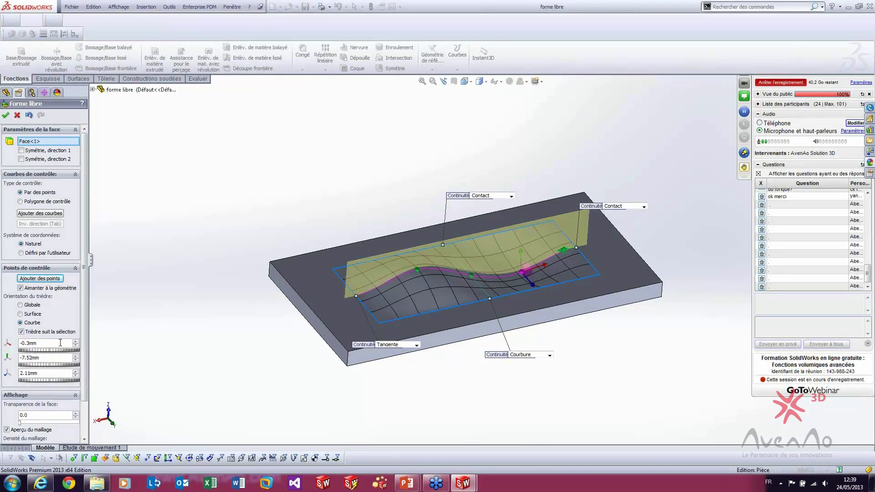
click(20, 323)
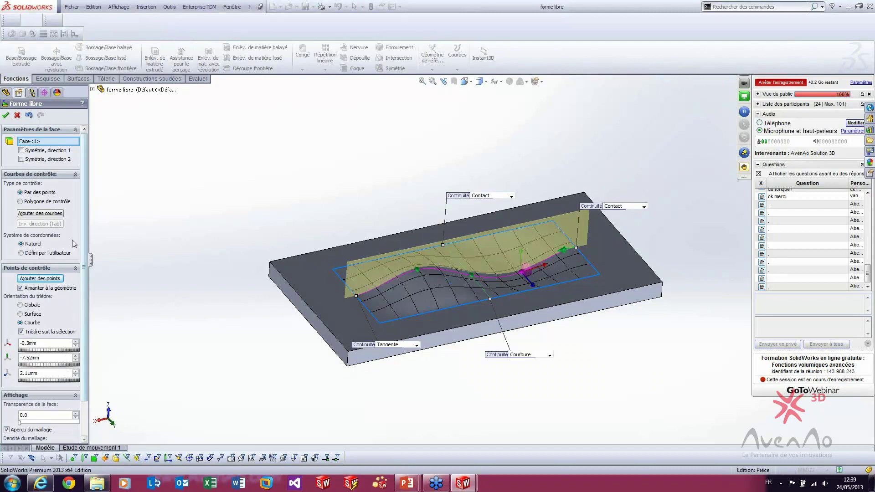
click(6, 116)
middle_drag(422, 342, 370, 321)
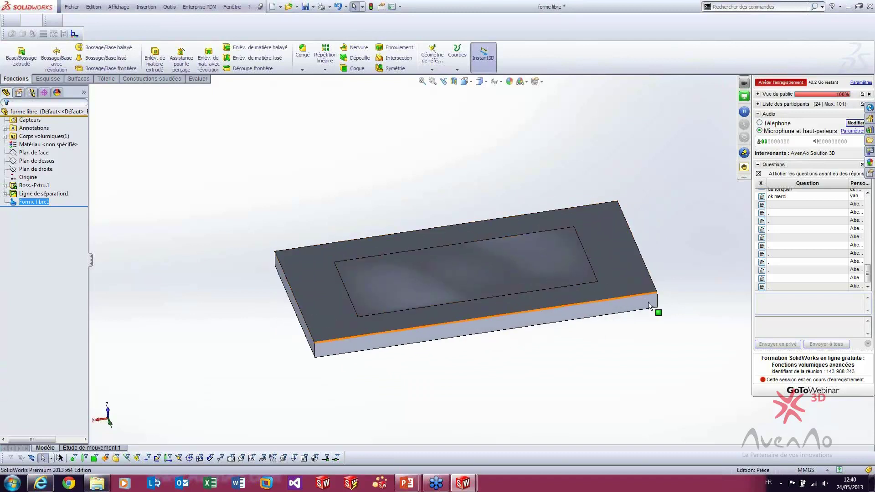
click(635, 347)
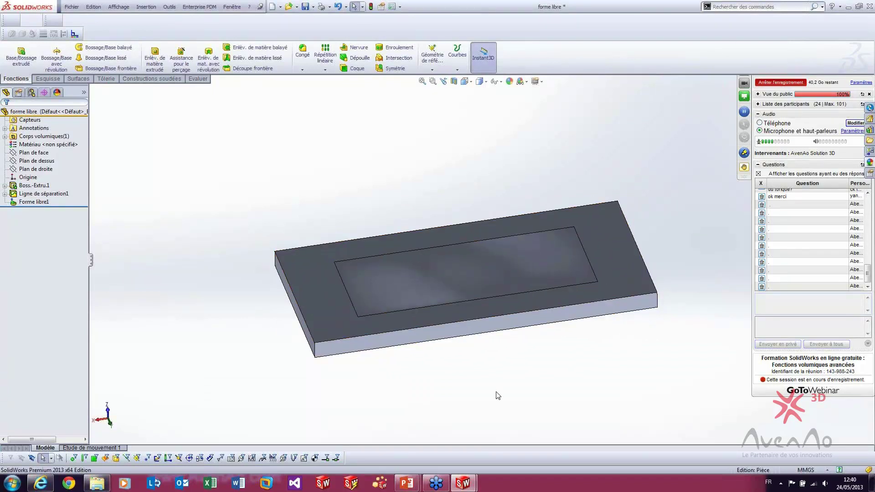
Switch to the running PowerPoint slideshow.
mouse_move(407, 484)
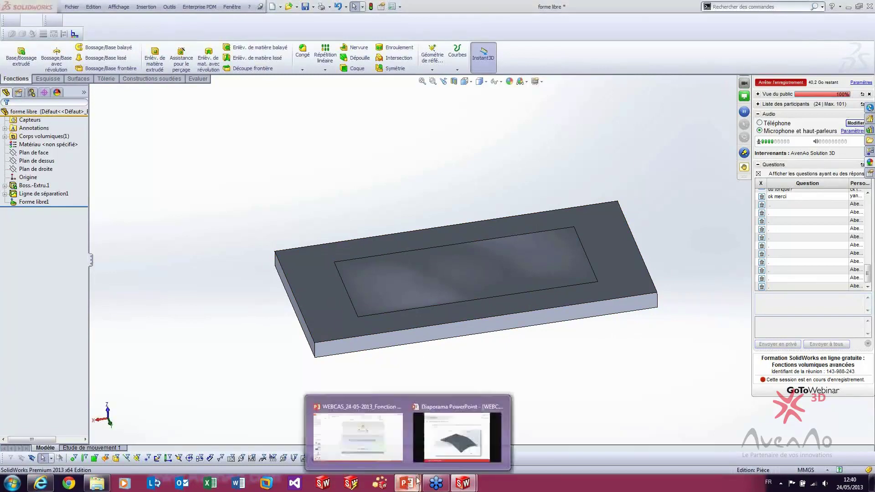
click(456, 437)
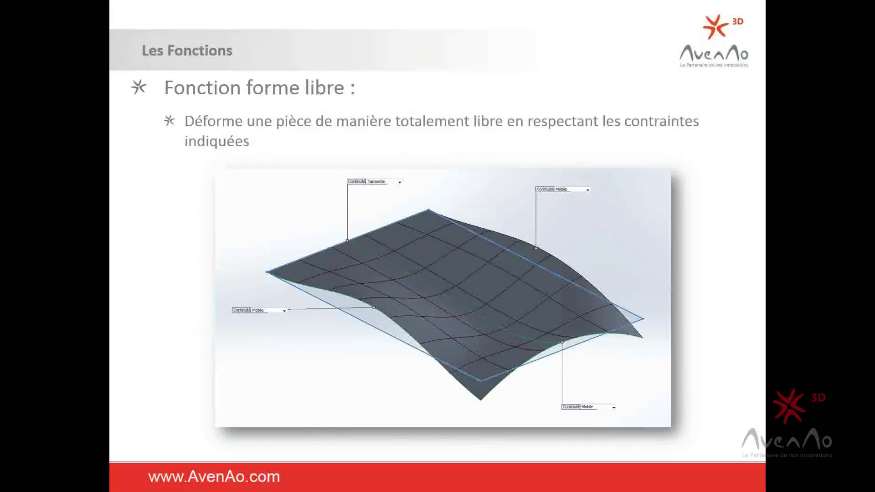